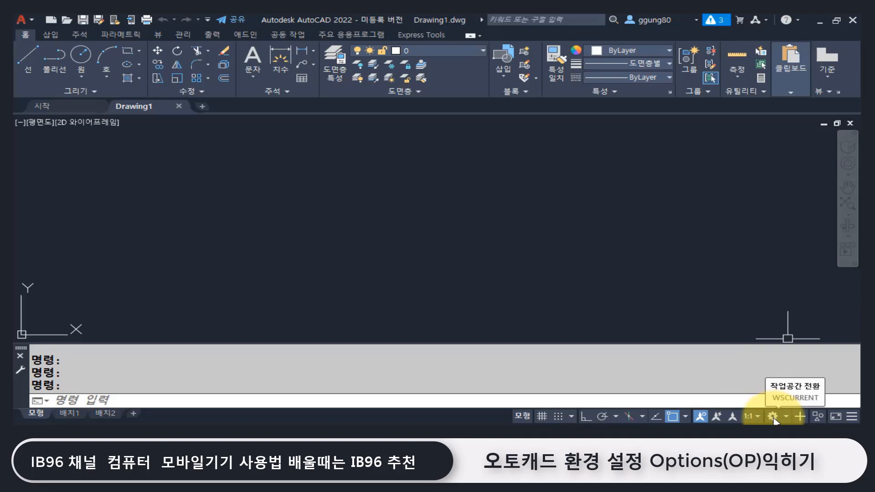
Step: Try the 3D 기본 사항 and 3D 모델링 workspaces and return to the 제도 및 주석 workspace
click(786, 418)
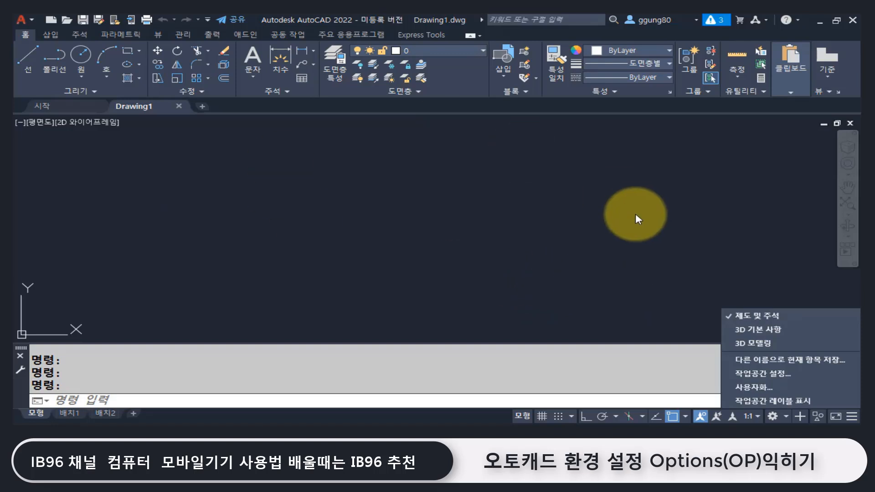
click(783, 329)
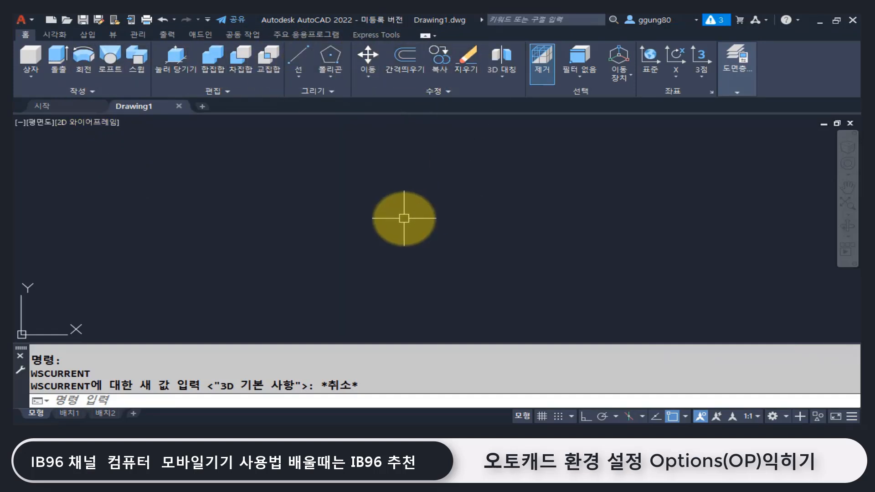
click(773, 417)
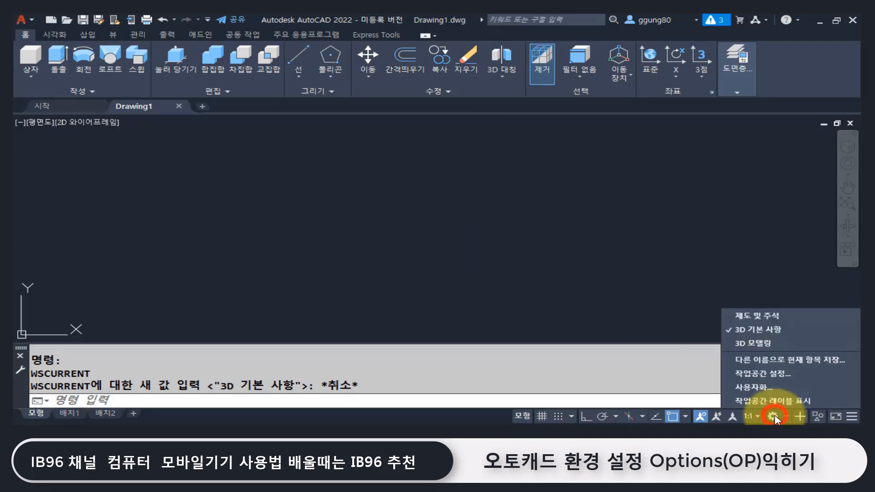
click(774, 349)
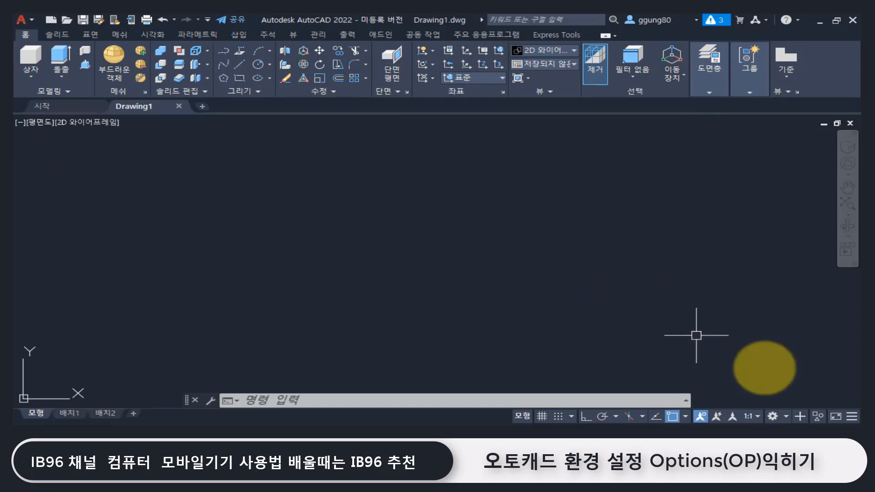
click(772, 417)
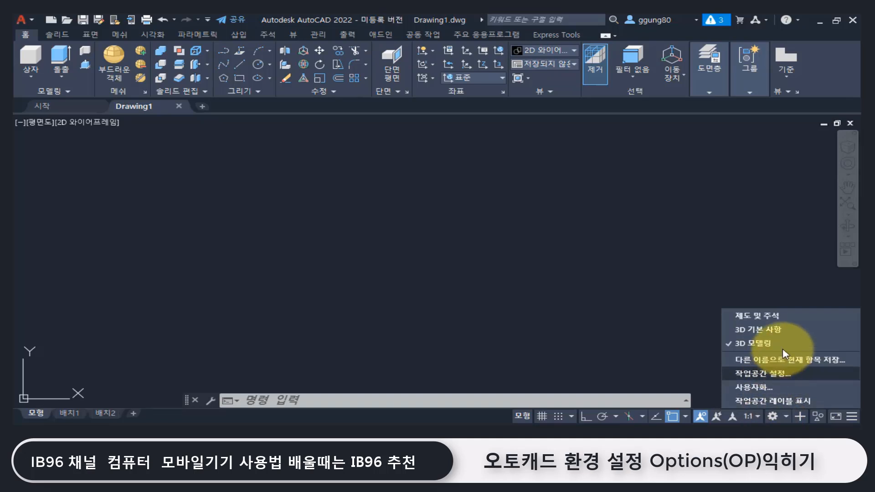
click(793, 316)
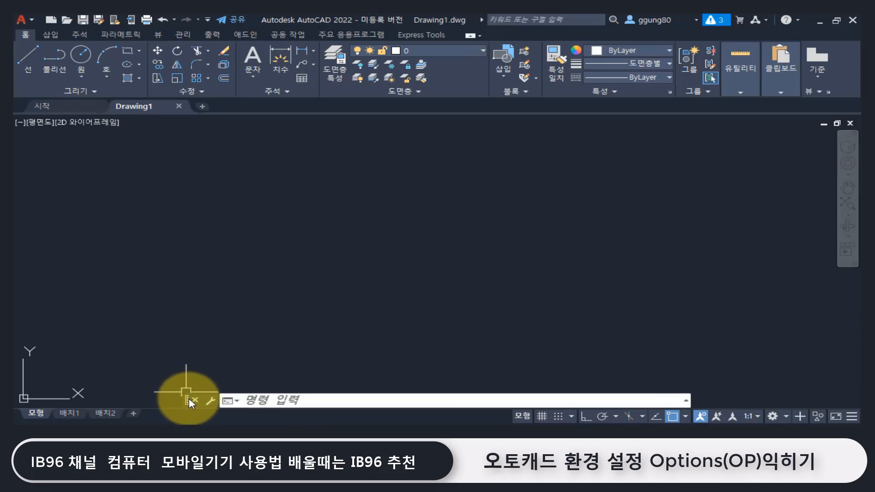
Step: Dock the floating command line below the drawing area and enlarge it to show three lines of command history
drag(189, 398, 127, 402)
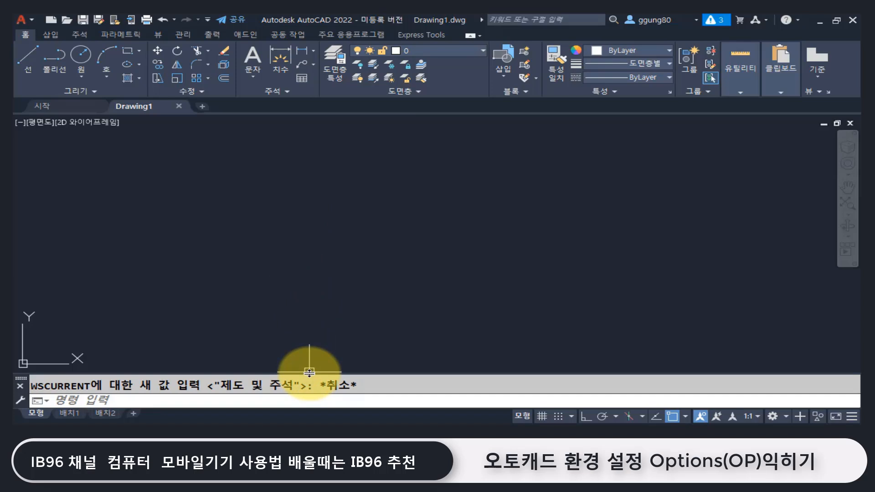
drag(310, 372, 314, 346)
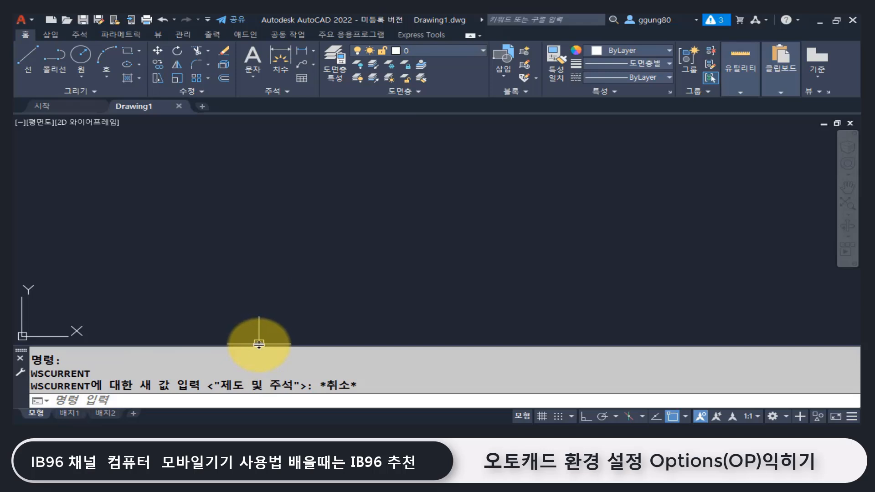
drag(259, 346, 260, 362)
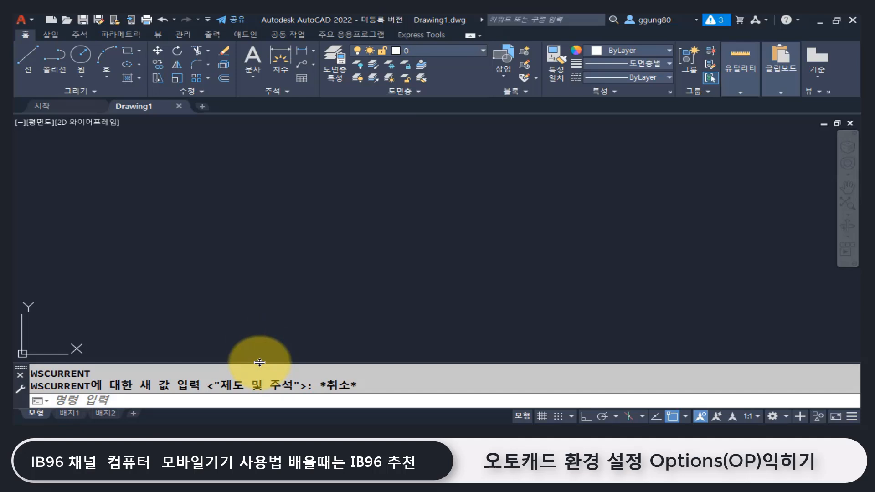
drag(260, 363, 262, 354)
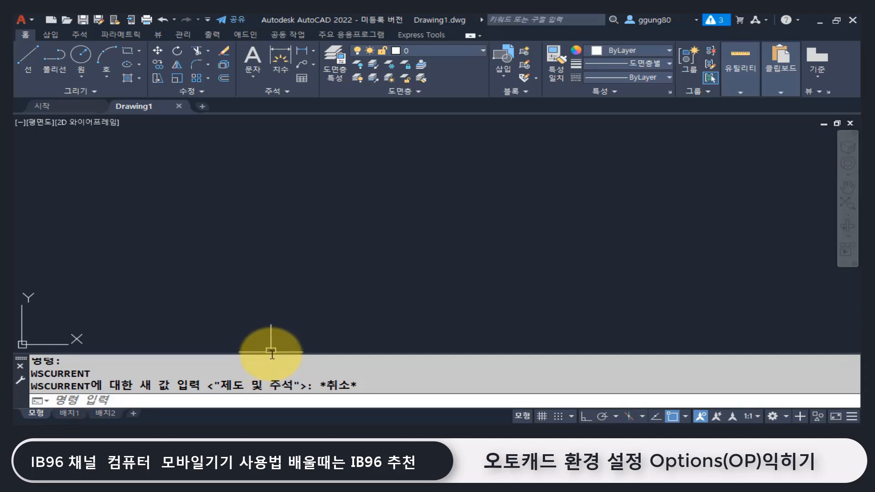
drag(272, 354, 273, 349)
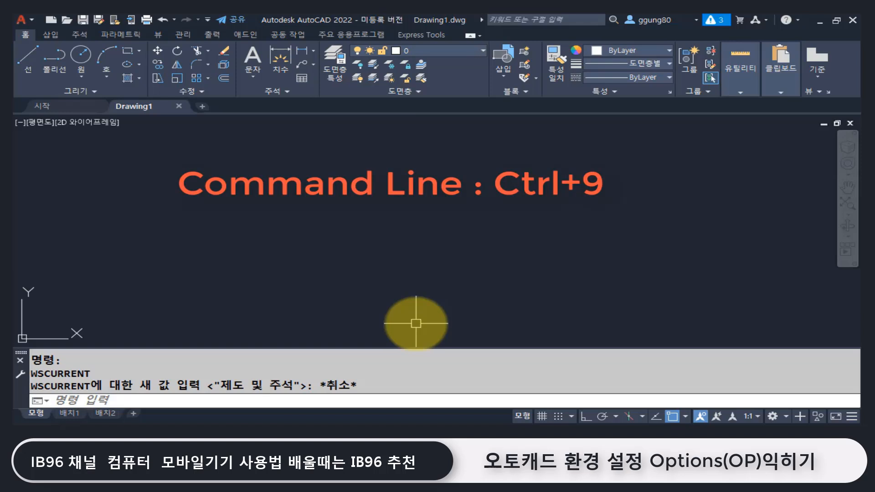
Step: Hide the command line window, confirming its closure, and display it again
key(ctrl+9)
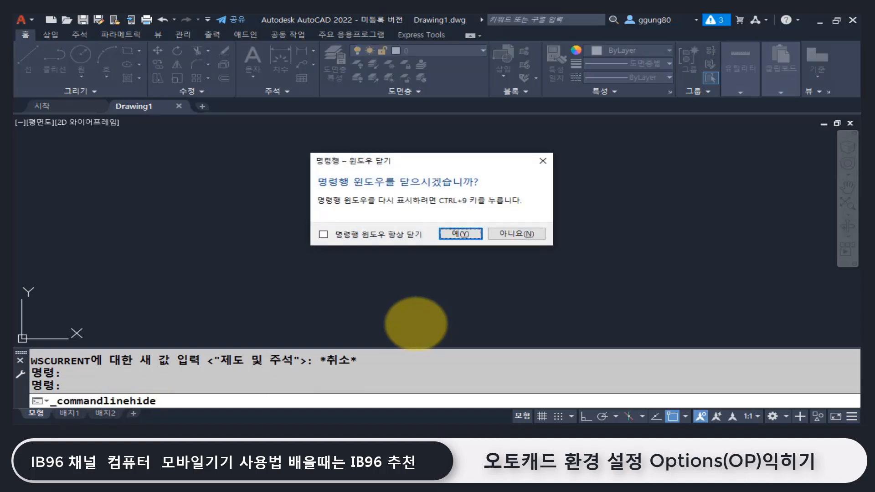
click(468, 233)
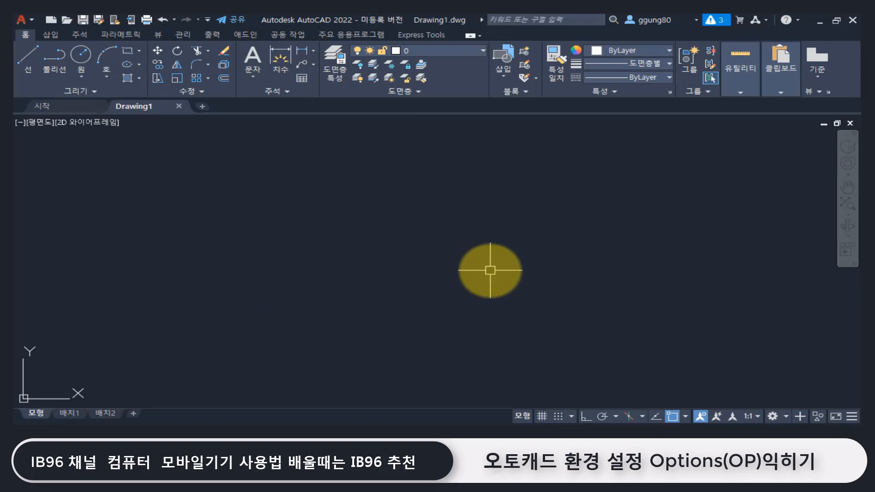
key(ctrl+9)
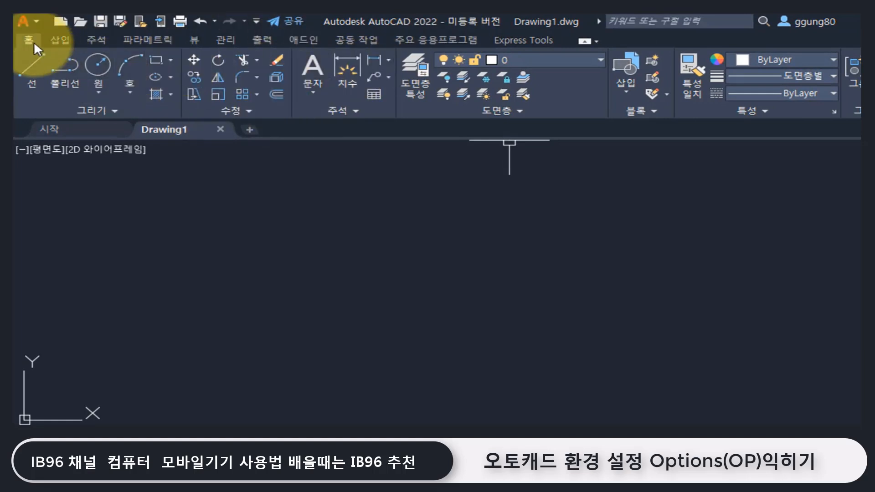
Step: Display the classic menu bar above the ribbon through the quick access toolbar's customization options
click(59, 39)
click(96, 40)
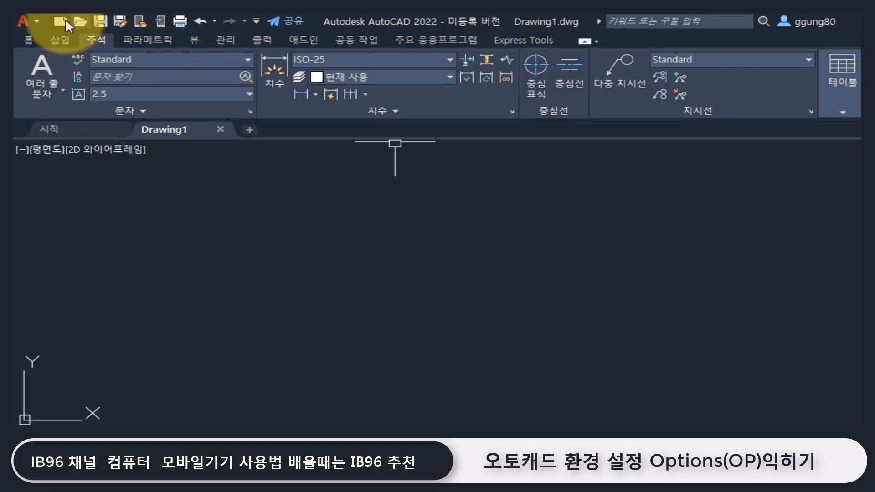
click(256, 20)
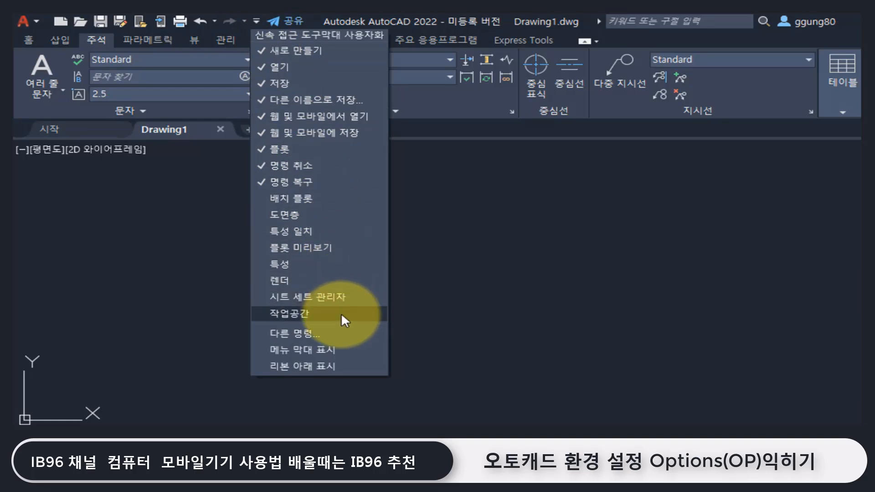
click(342, 349)
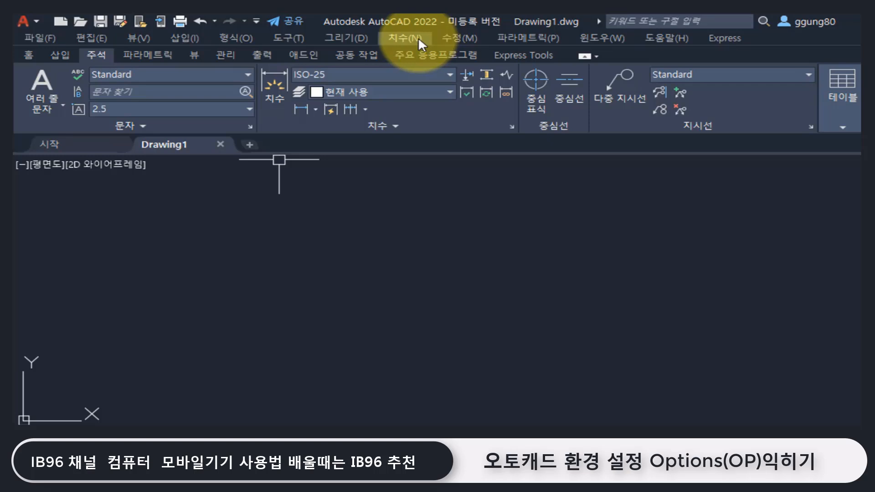
Step: Look through the file, edit, view and insert commands offered in the menu bar
click(48, 37)
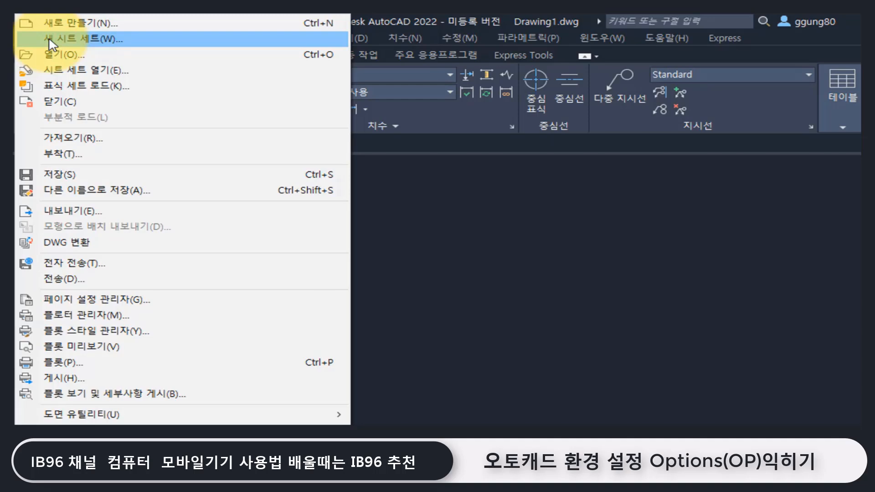
click(447, 228)
click(103, 221)
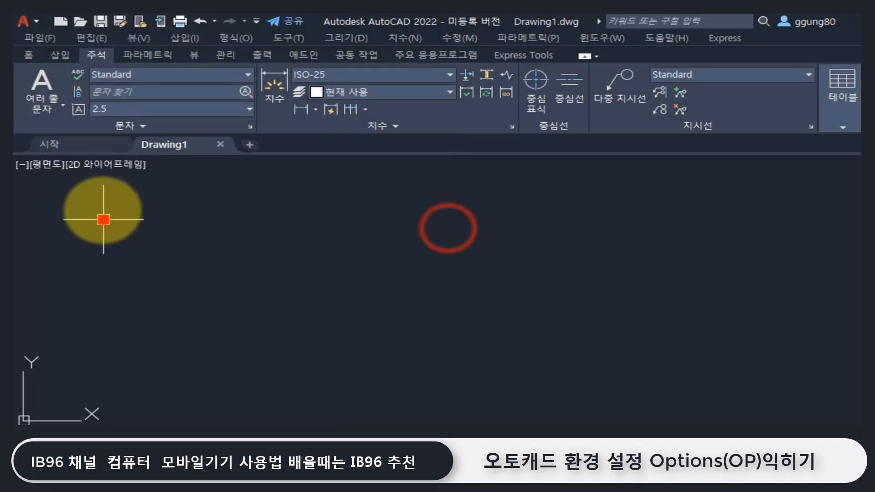
click(95, 38)
mouse_move(127, 37)
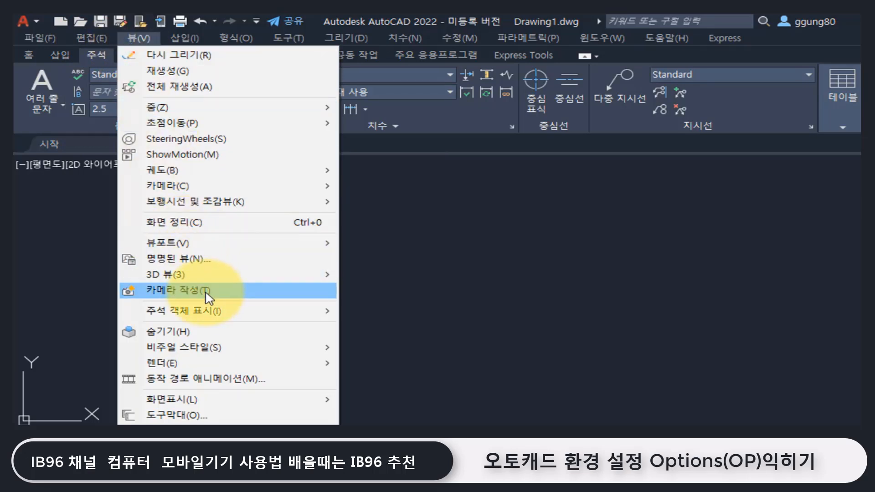
mouse_move(176, 38)
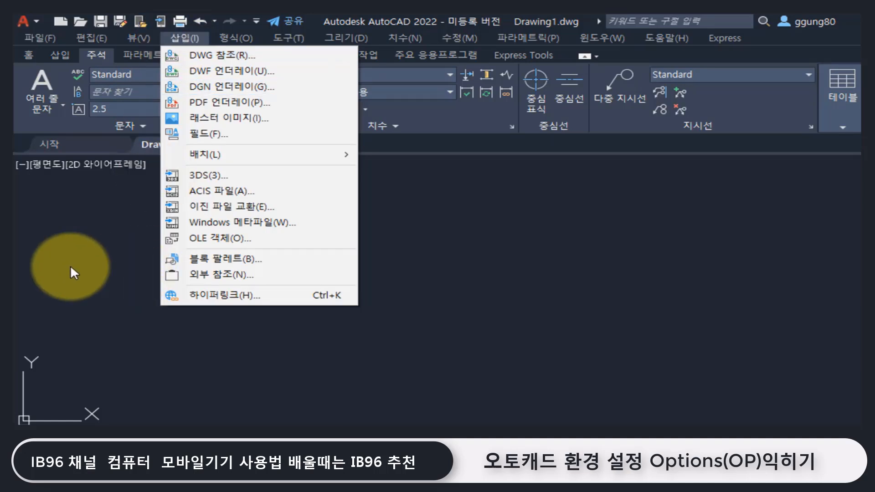
click(69, 265)
click(178, 274)
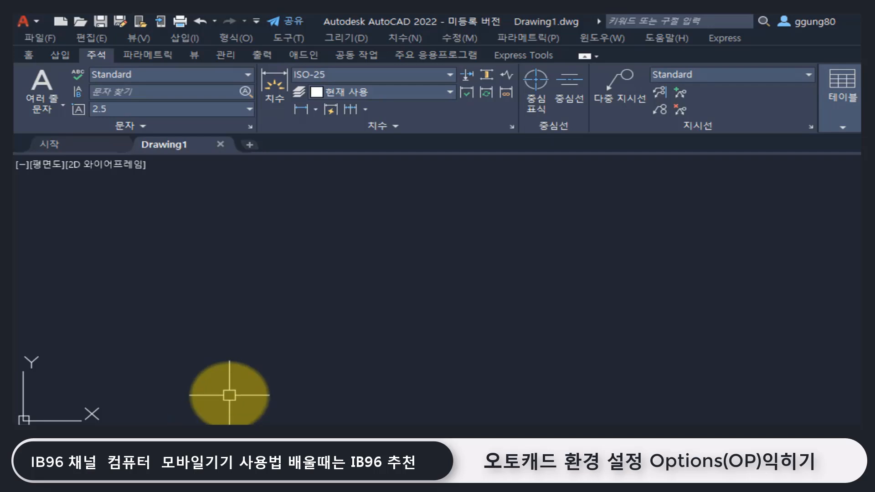
Step: Examine the format and tools commands in the menu bar, including the 명령행 display entry
click(138, 37)
mouse_move(216, 37)
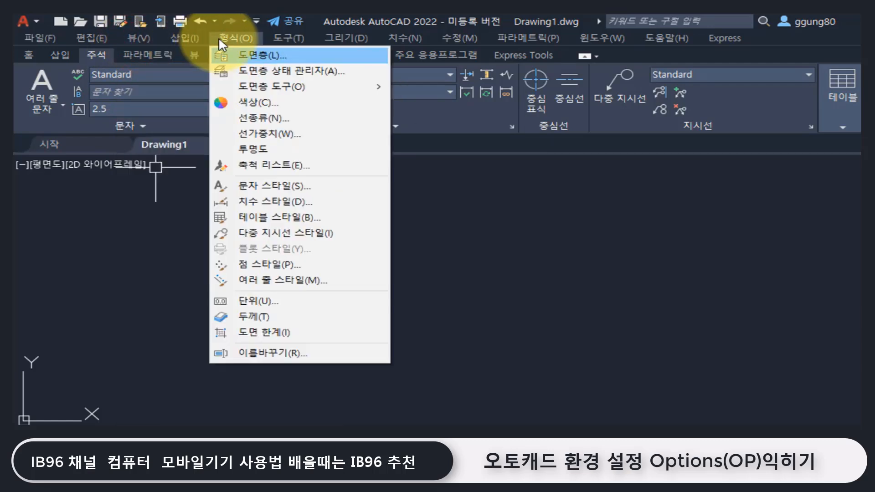
mouse_move(294, 39)
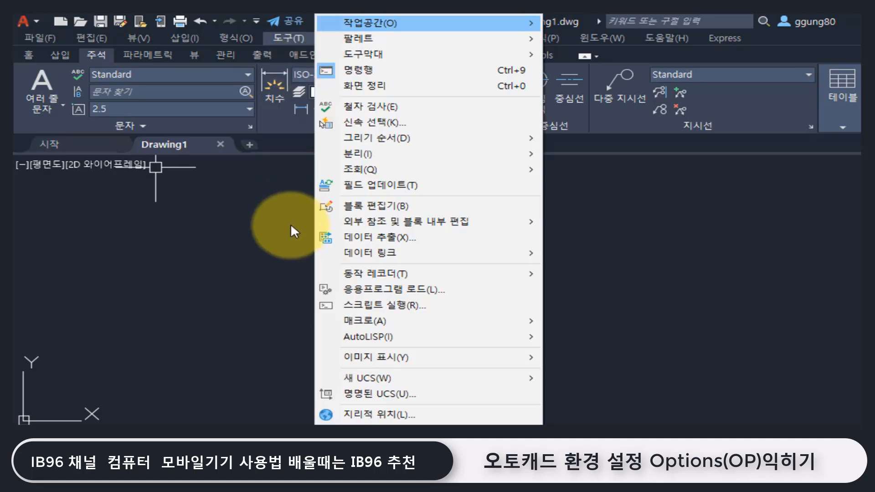
click(275, 237)
click(195, 238)
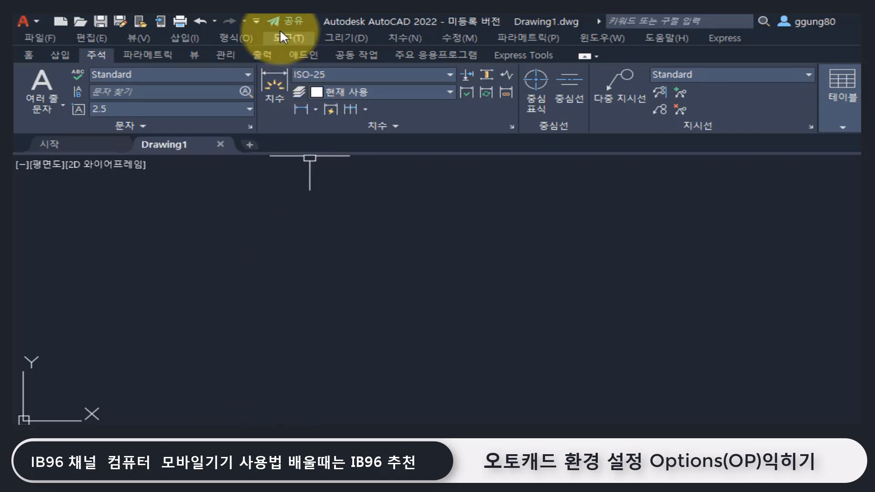
click(300, 39)
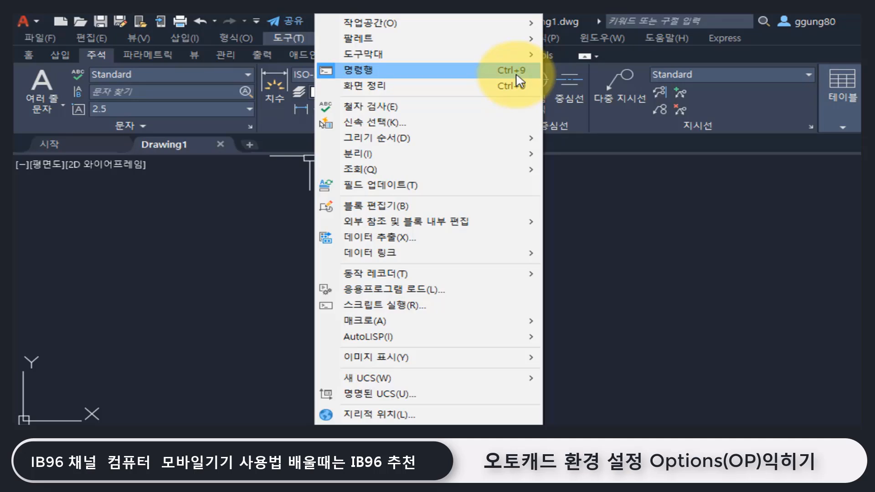
click(200, 218)
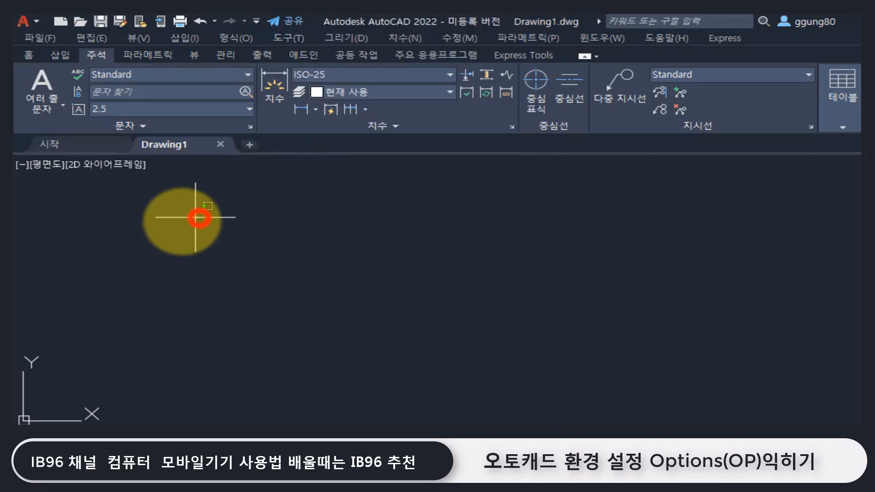
click(113, 232)
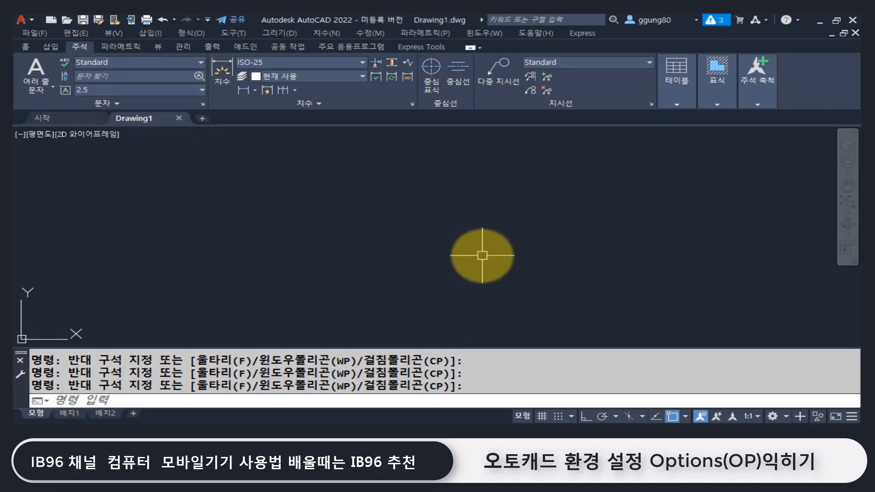
Step: Return the ribbon to the 홈 tools and open the Options dialog with the OP command
click(25, 47)
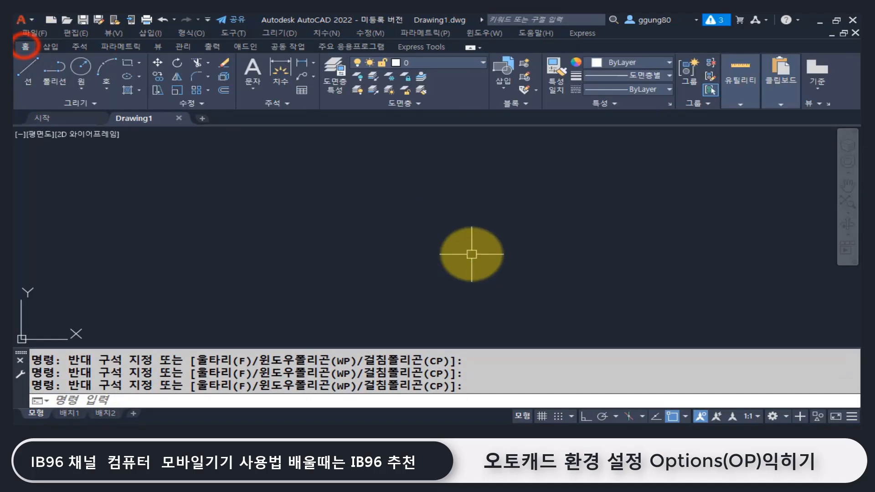
text(o)
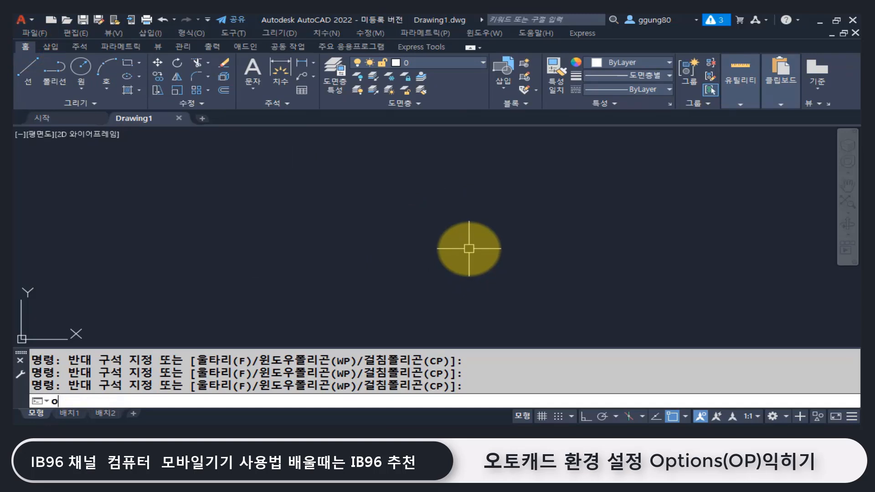
text(p)
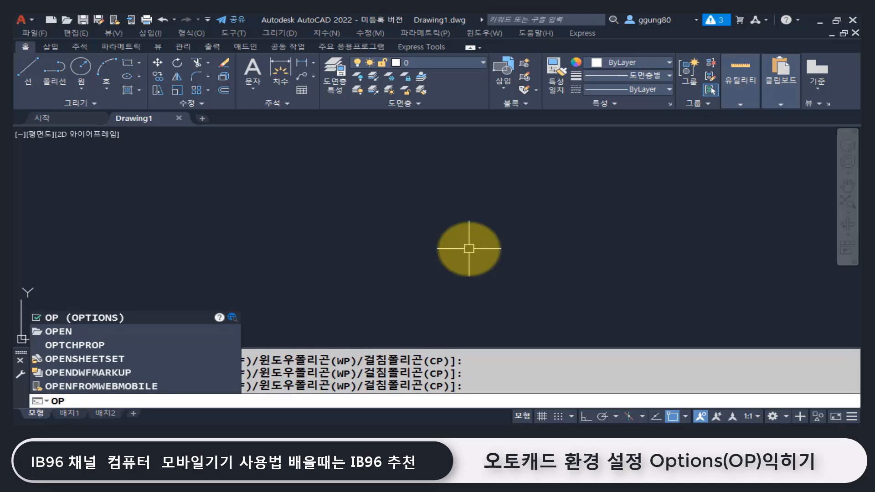
key(Return)
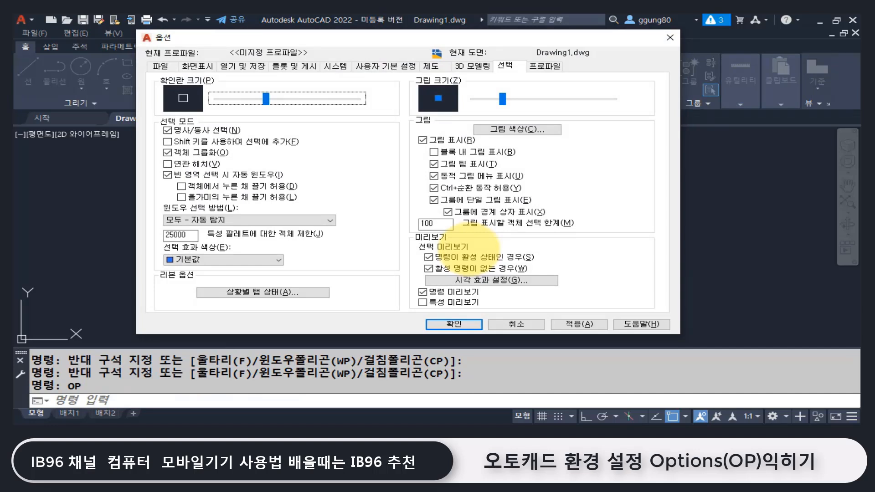
Step: Look through the 화면표시, 열기 및 저장 and 프로파일 settings in the Options dialog
click(294, 35)
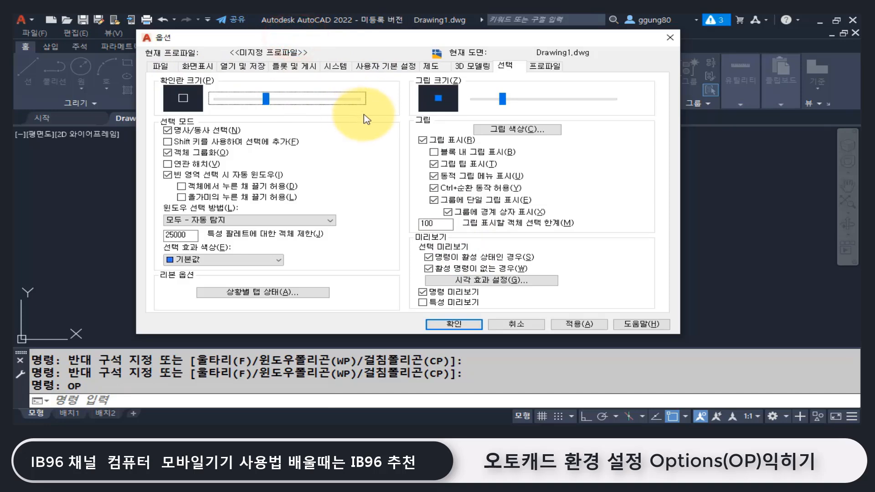
click(196, 68)
click(248, 67)
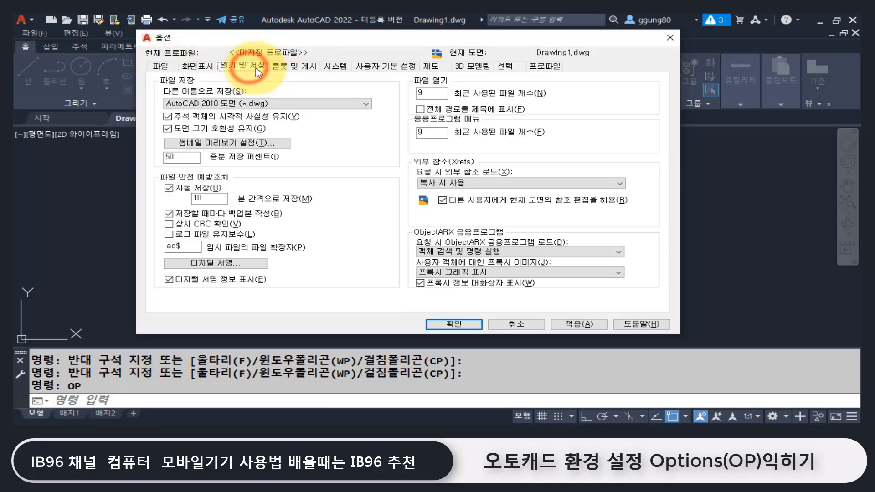
click(546, 66)
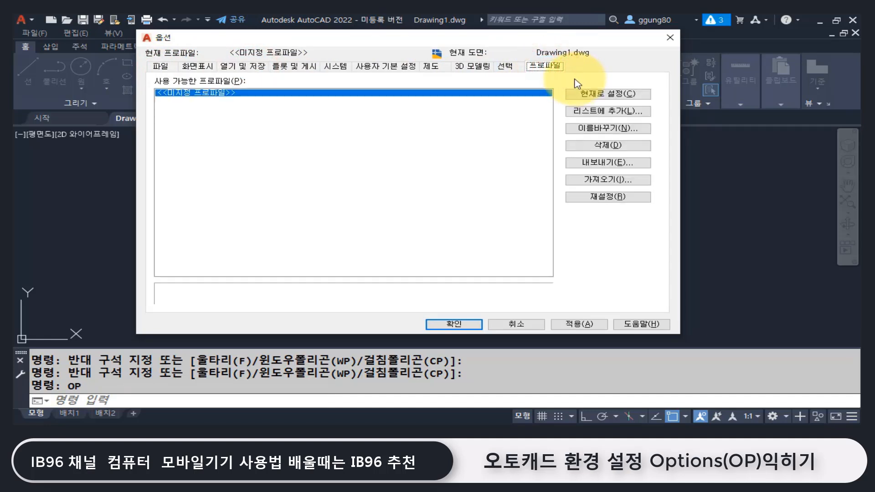
Step: Look through the 파일, 화면표시 and 열기 및 저장 settings in the Options dialog
click(167, 68)
click(196, 67)
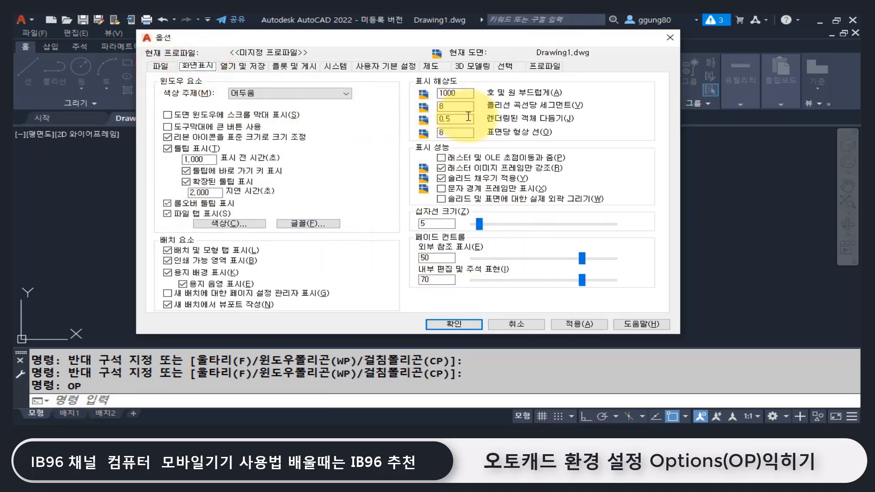
click(245, 66)
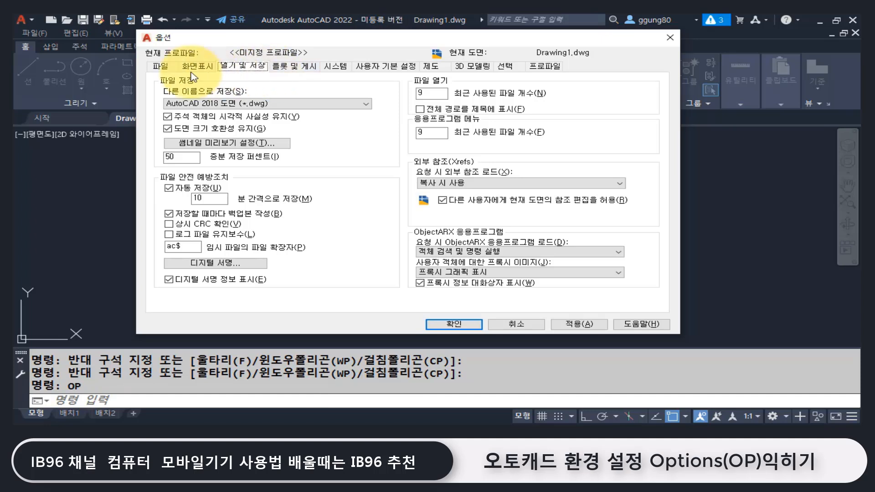
click(160, 66)
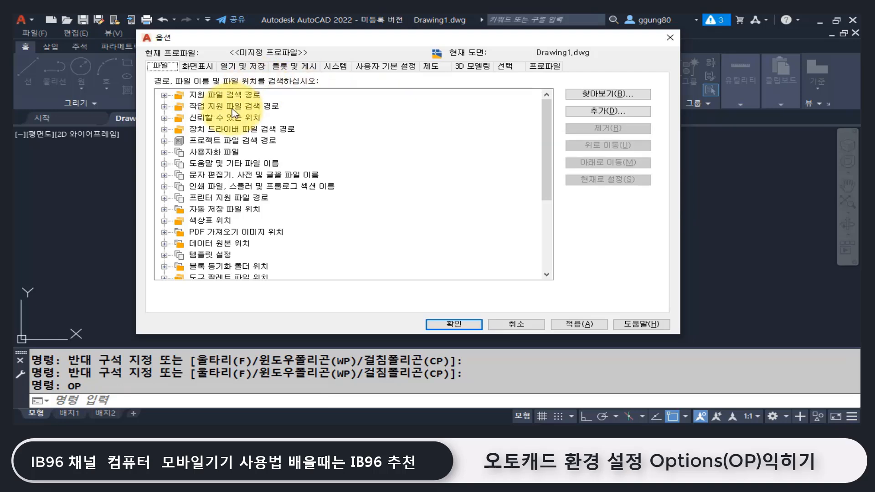
click(208, 68)
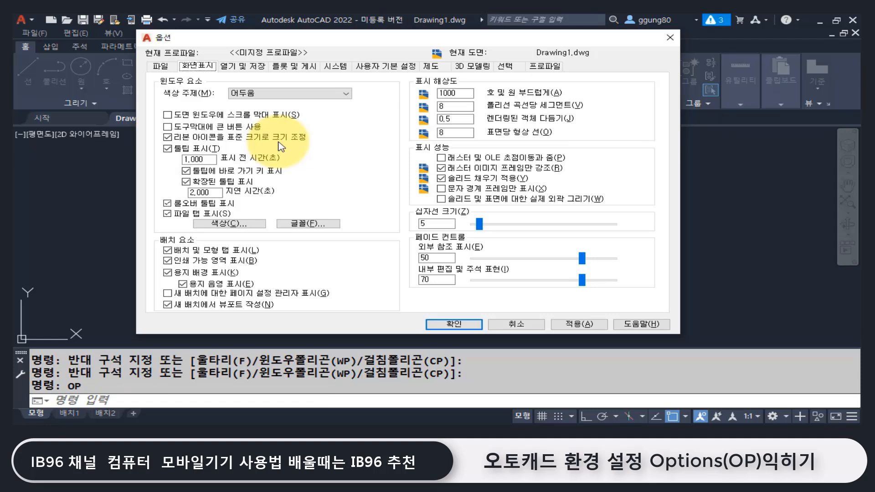
mouse_move(283, 141)
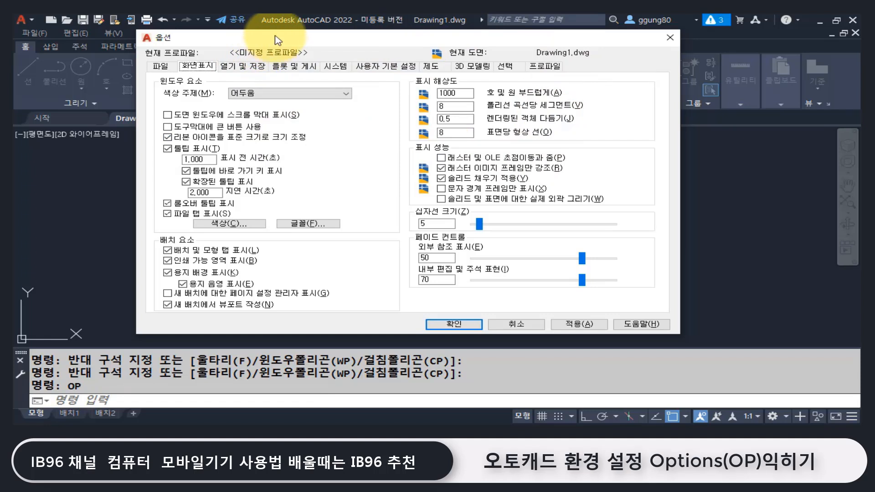
click(163, 68)
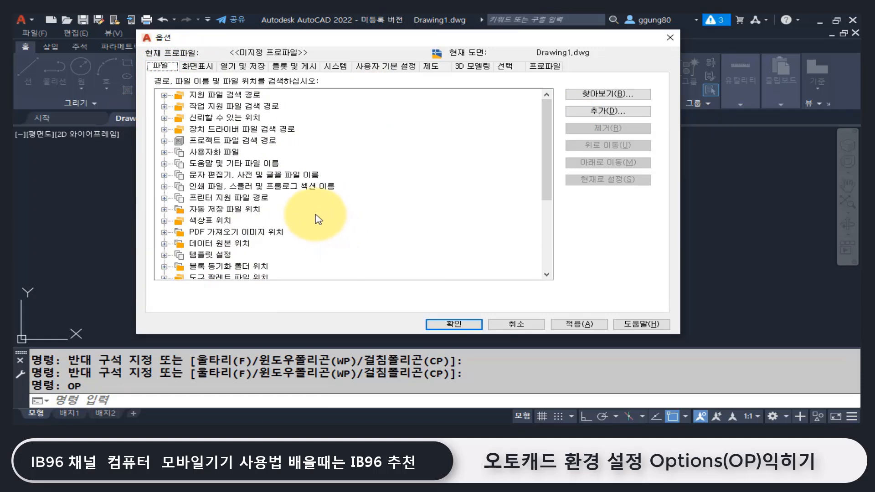
Step: Set the interface color theme to 경량 in the 화면표시 options and apply it
click(203, 67)
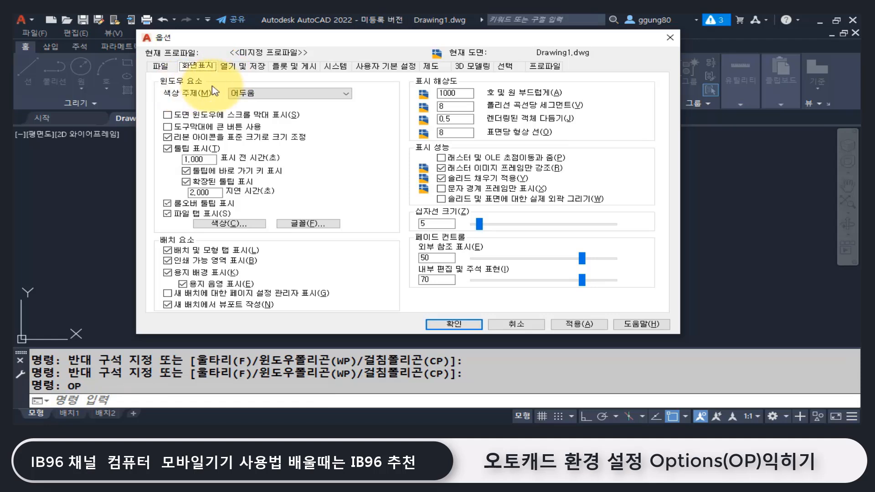
click(280, 94)
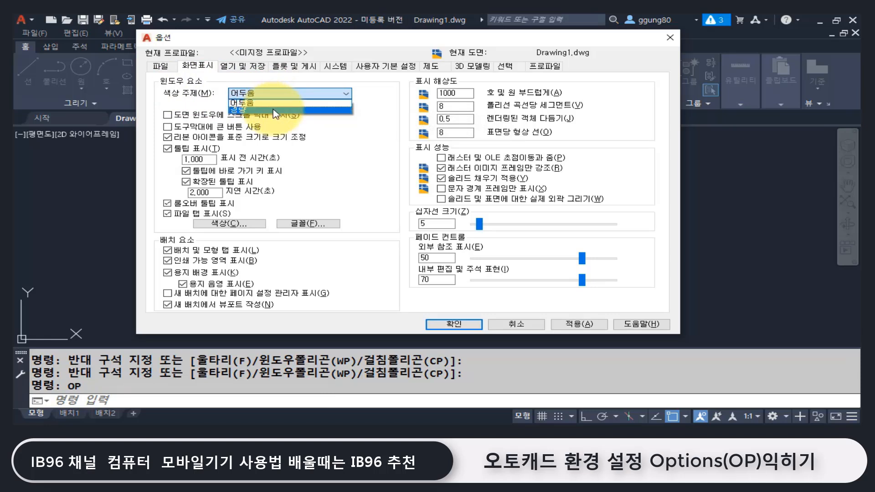
click(274, 109)
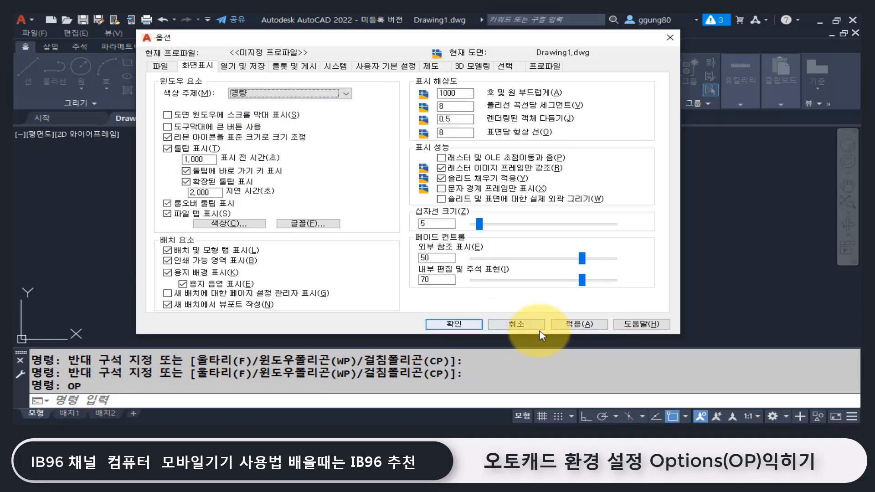
click(586, 325)
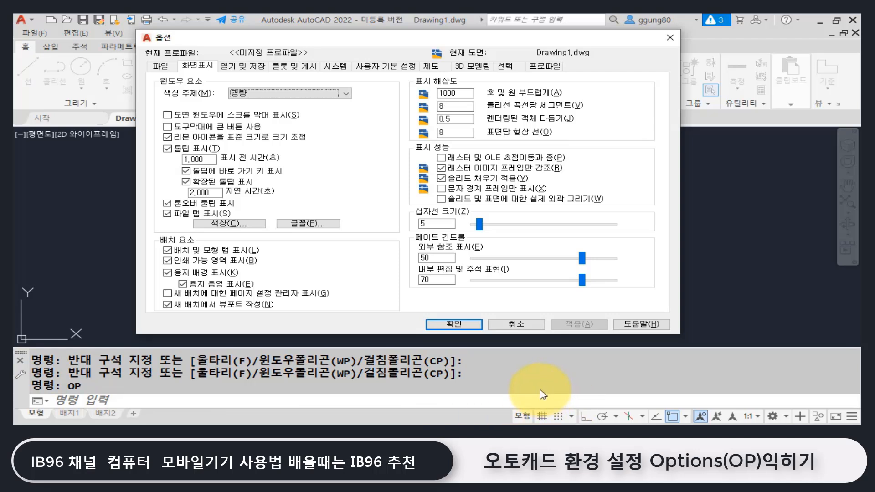
Step: Set the interface color theme back to 어두움 and apply it
click(290, 93)
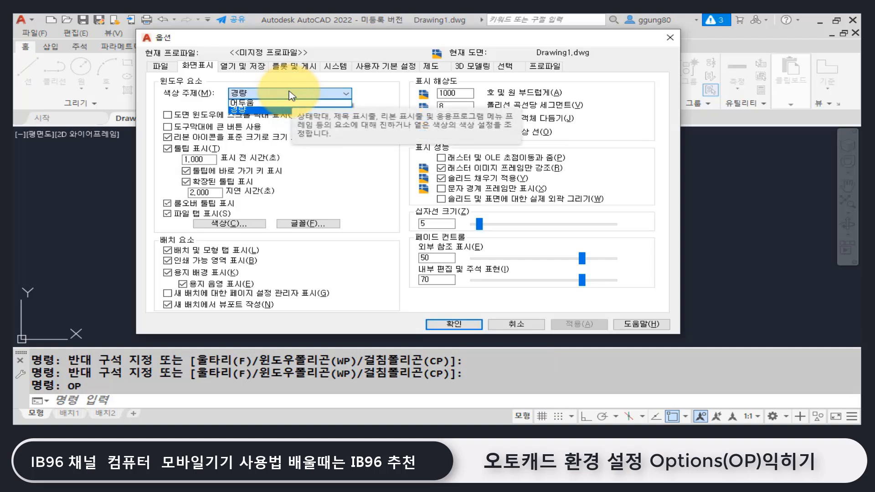
click(267, 103)
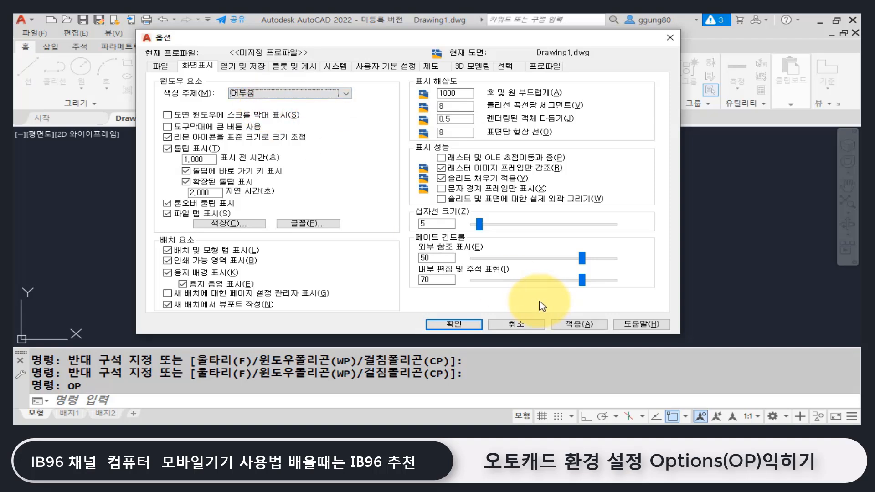
click(581, 325)
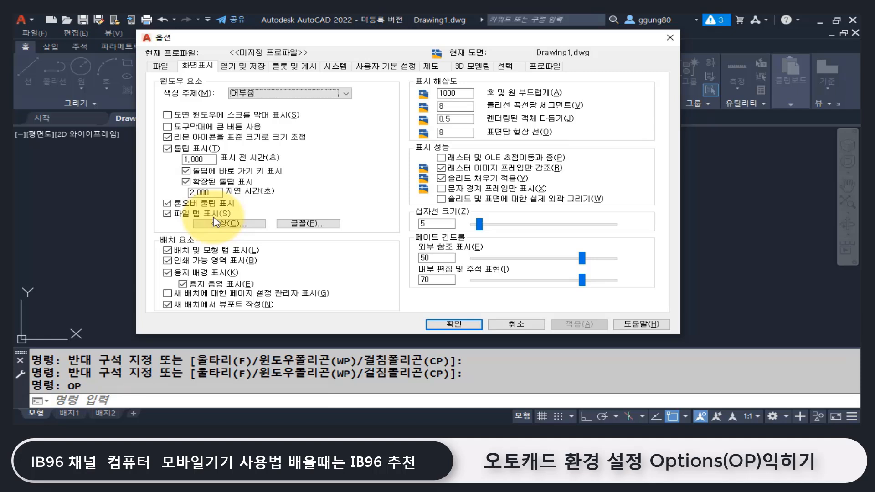
Step: Turn off the display of file tabs, apply the change and close the Options dialog
click(165, 213)
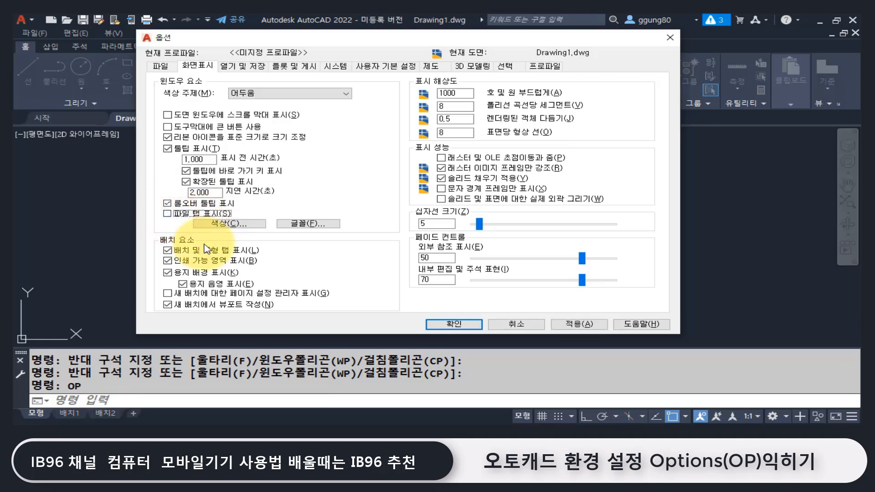
click(573, 324)
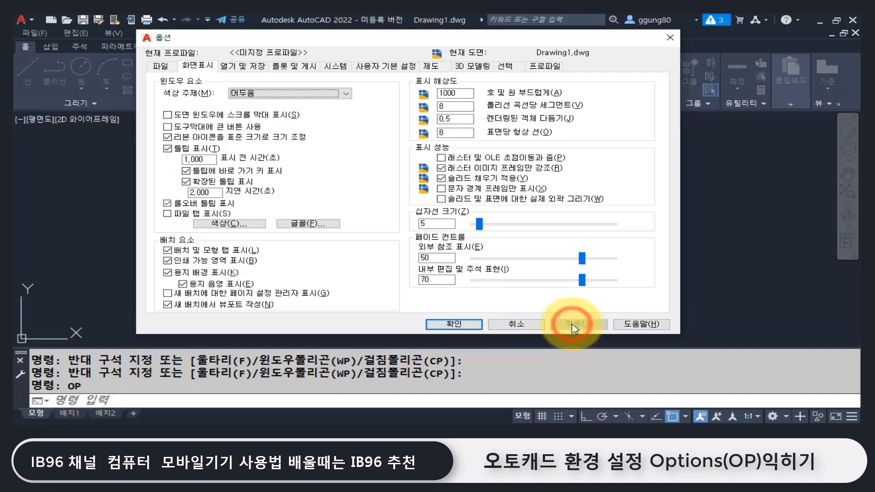
click(453, 324)
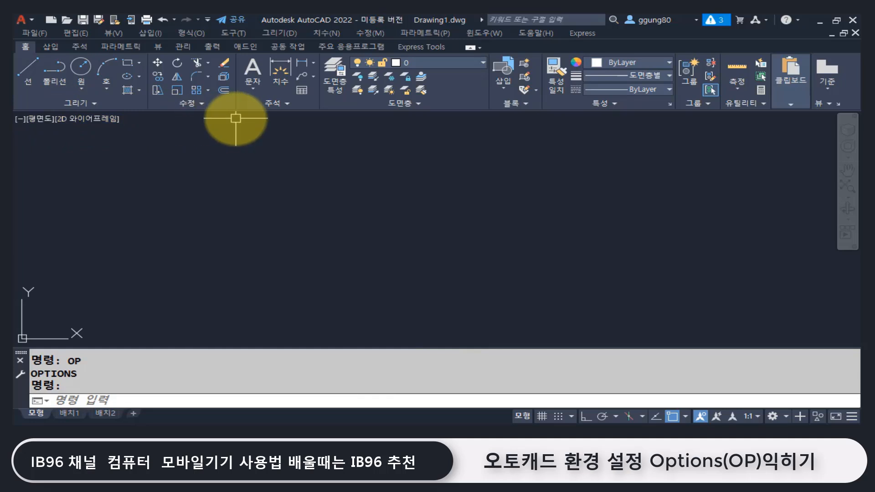
Step: Reopen the Options dialog with the OP command, turn 파일 탭 표시 back on and apply the change
text(op)
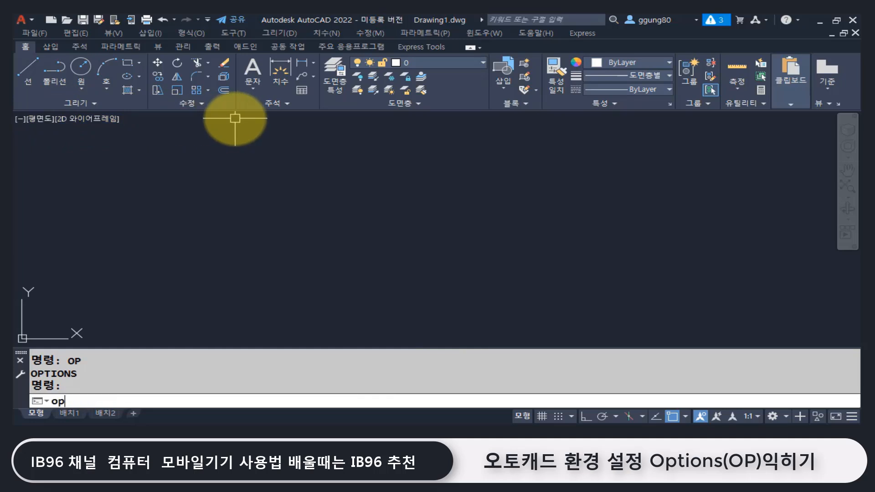
key(Return)
click(180, 214)
click(579, 324)
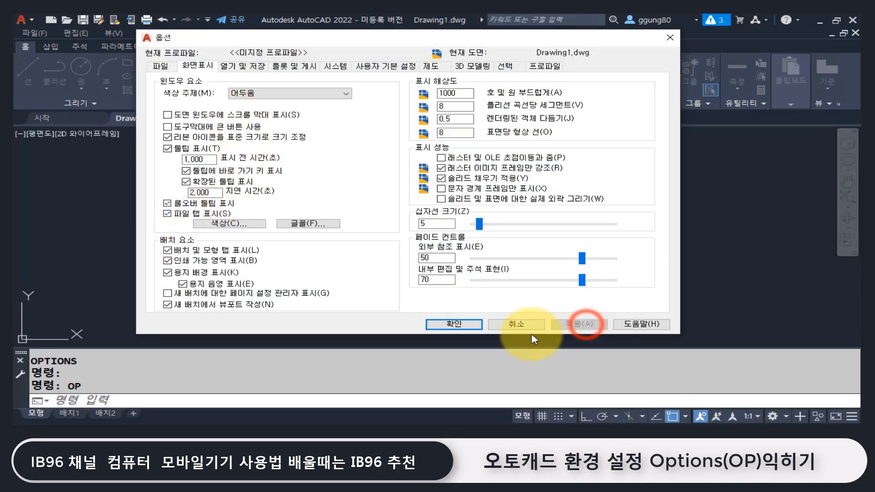
click(469, 325)
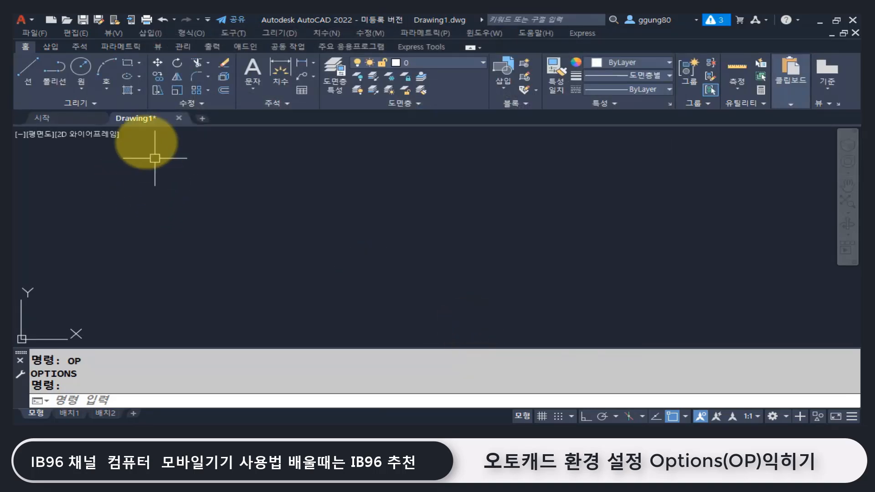
mouse_move(147, 121)
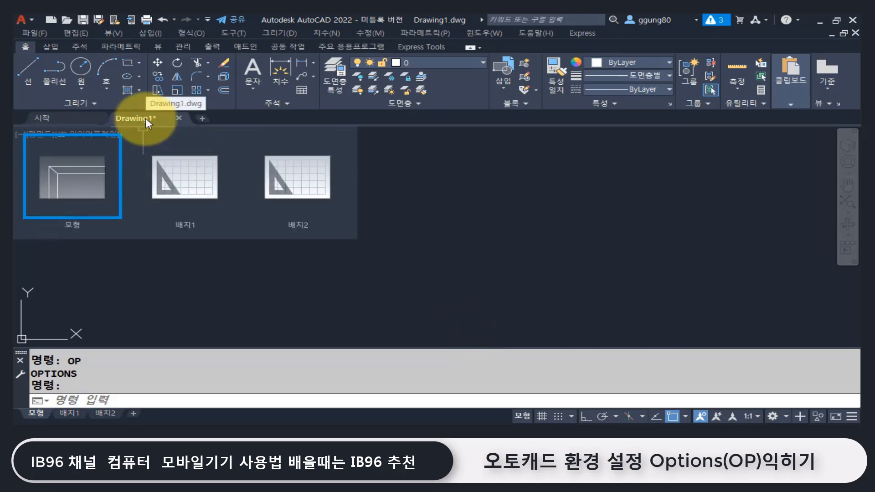
Step: Create a new drawing without a template, using the metric (미터법) option
click(40, 33)
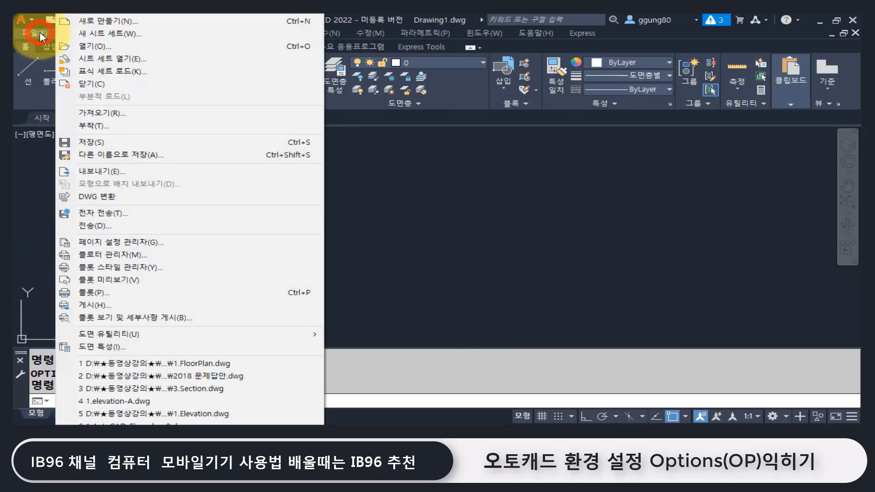
click(104, 22)
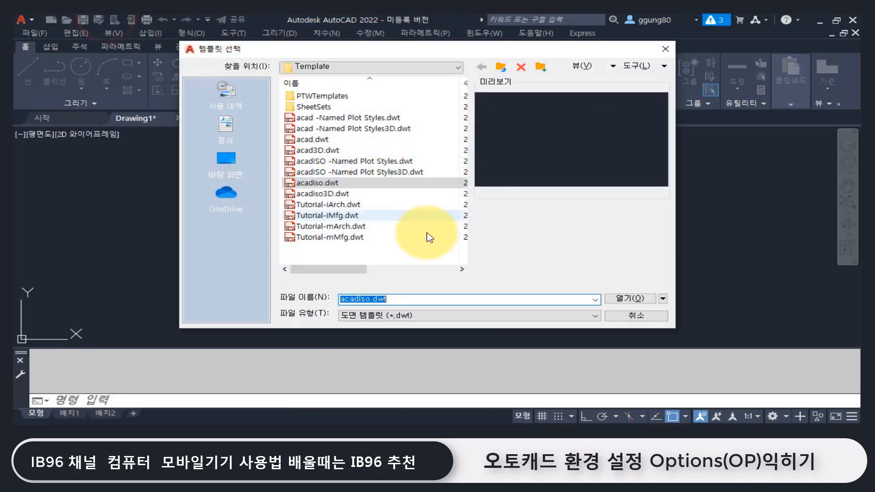
click(664, 299)
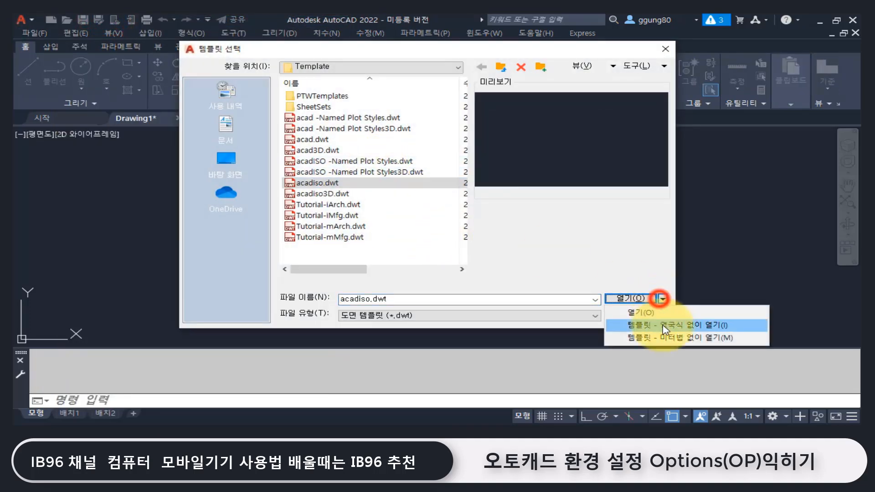
click(664, 335)
Step: Switch back and forth between the Drawing1 and Drawing2 files, ending on Drawing2
click(141, 118)
click(211, 119)
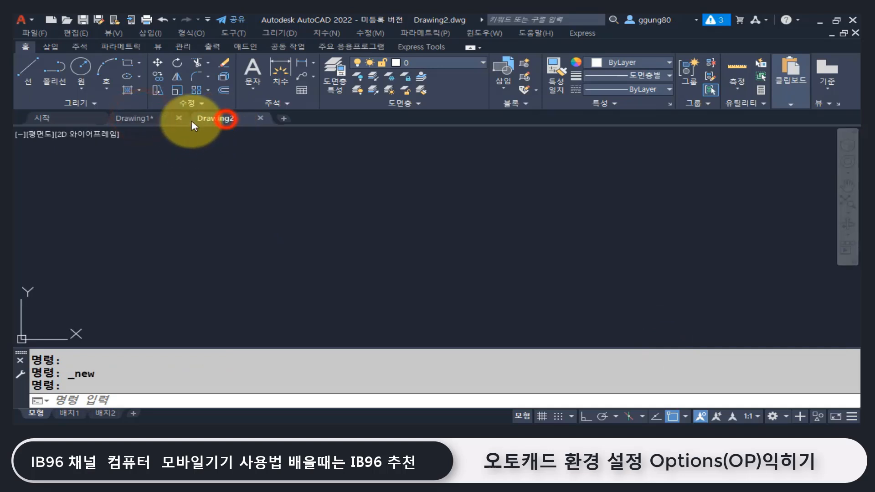
click(151, 118)
click(216, 119)
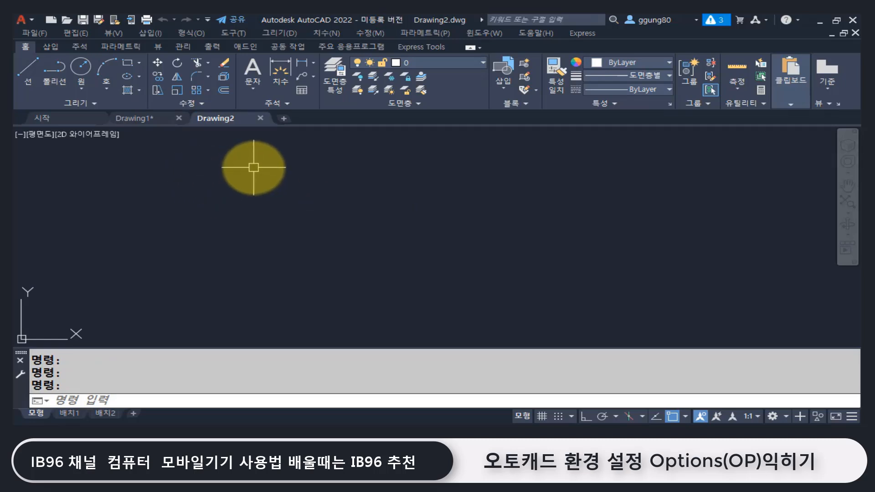
Step: Set the 2D model space uniform background color to 검은색 through the OP command and apply it
text(OP)
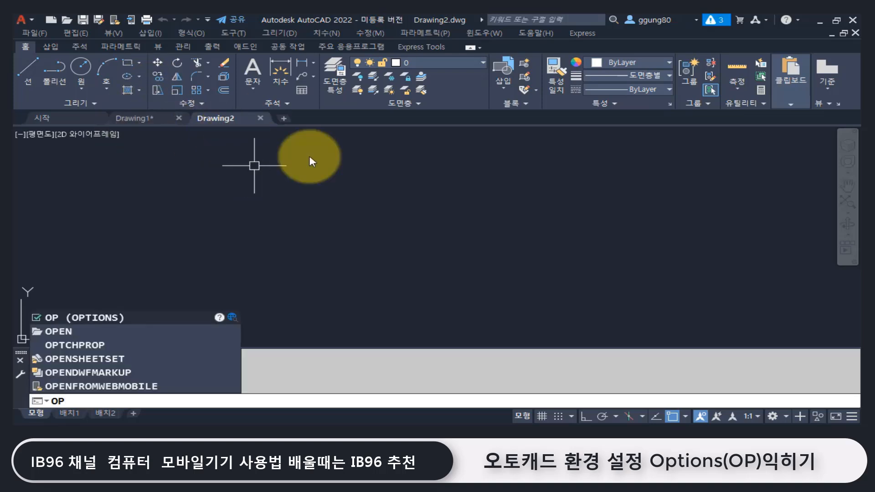
key(Return)
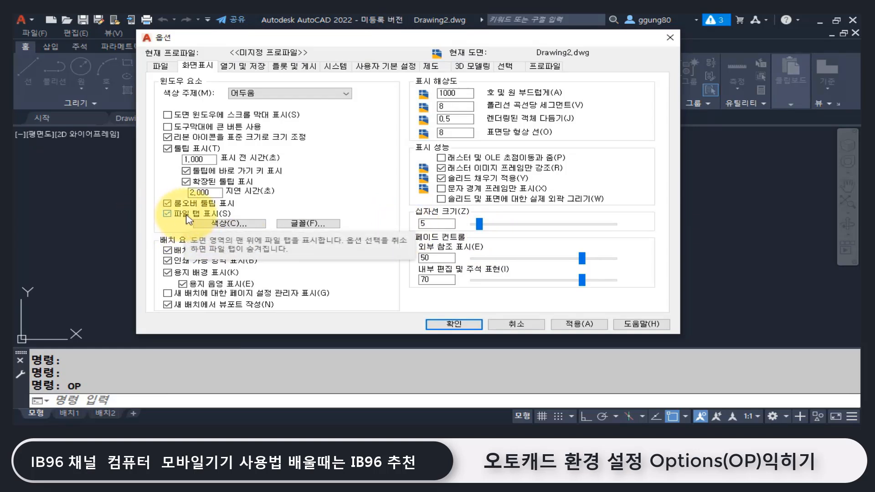
click(248, 225)
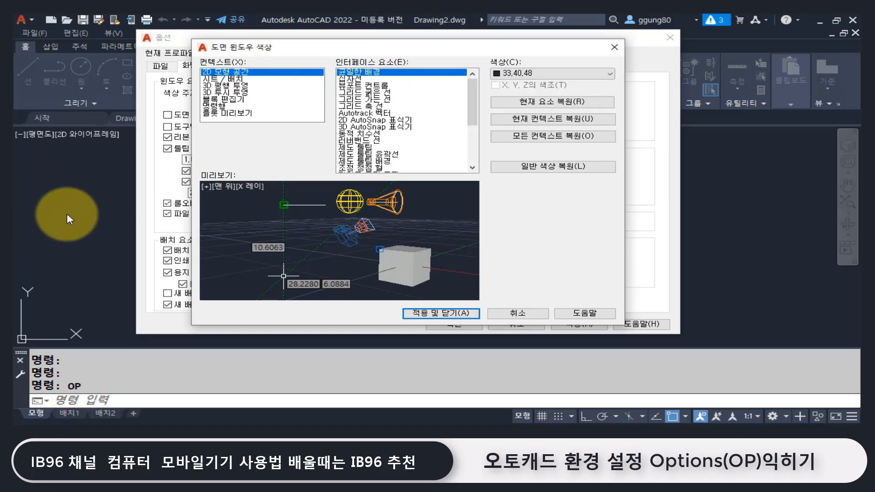
click(565, 77)
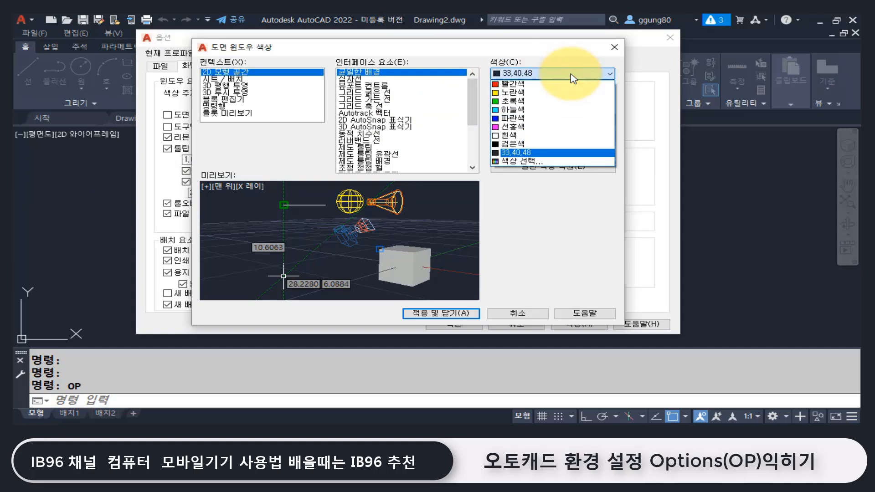
click(556, 143)
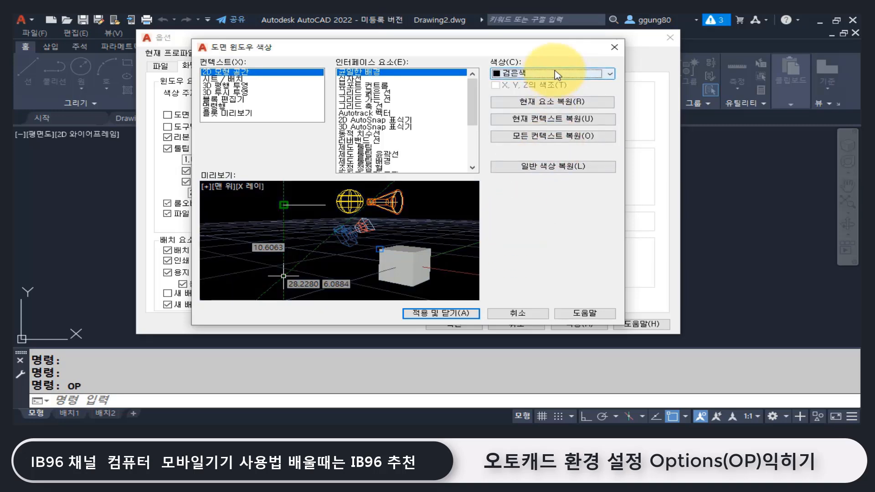
click(440, 314)
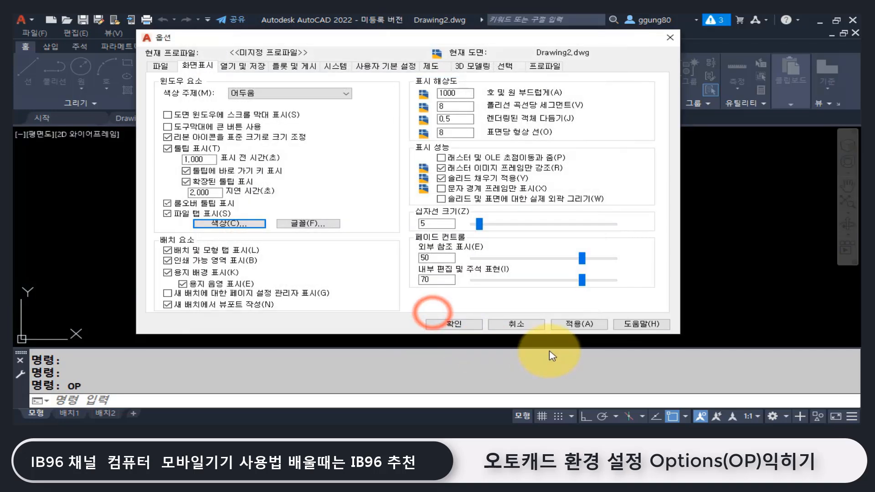
click(584, 323)
click(474, 323)
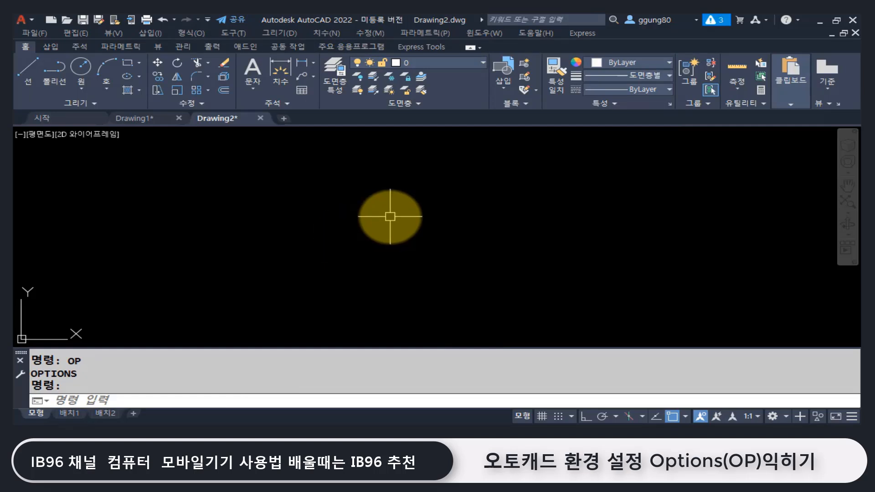
Step: Examine the true color and AutoCAD color index choices for the 2D model space background through OP, and close the color picker
text(op)
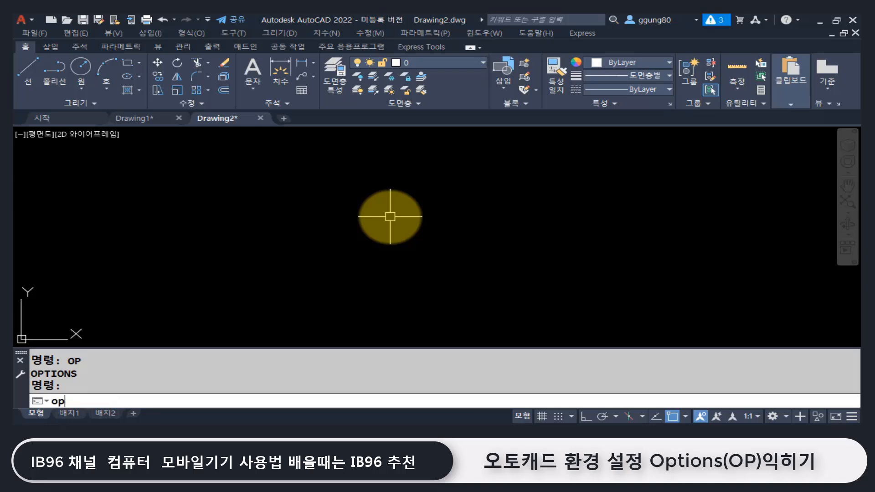
key(Return)
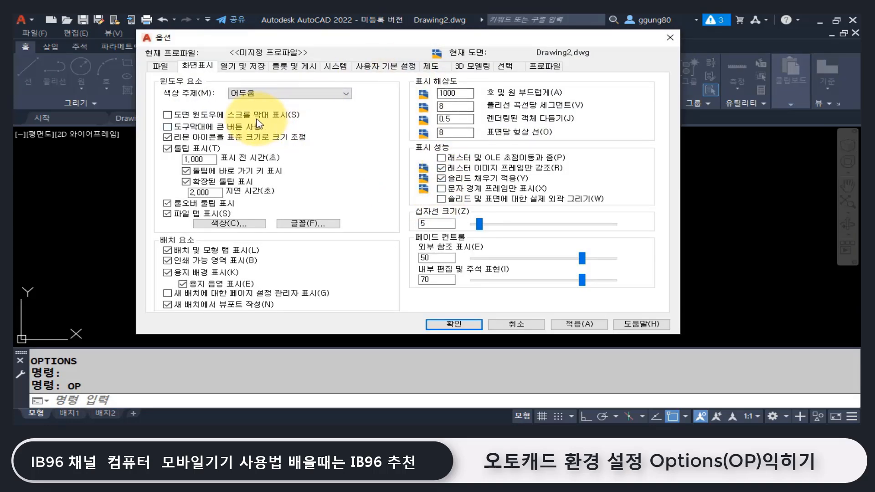
click(218, 223)
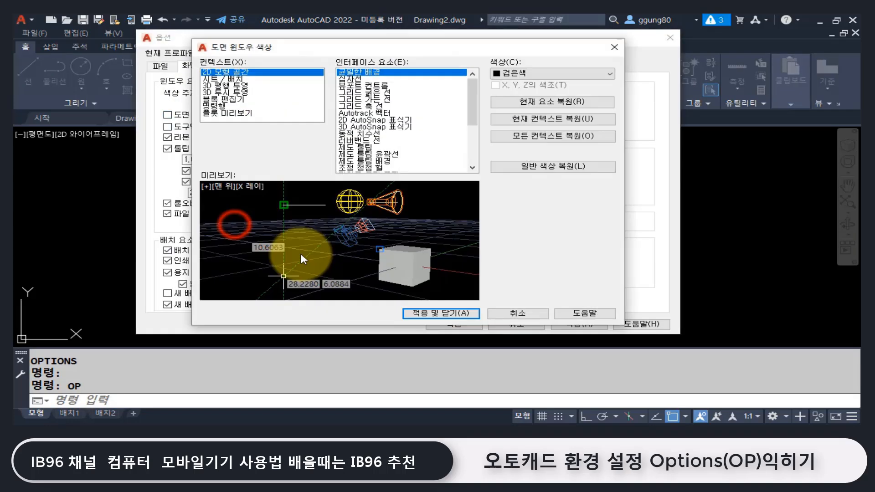
click(529, 73)
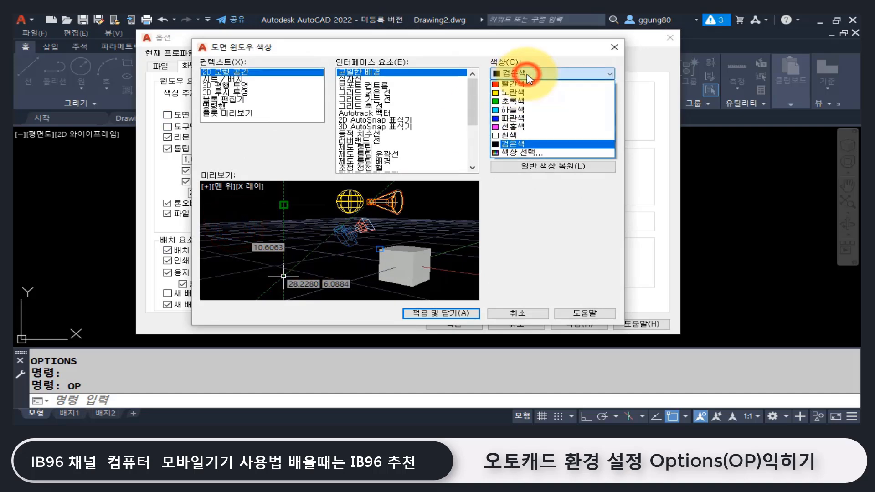
click(531, 153)
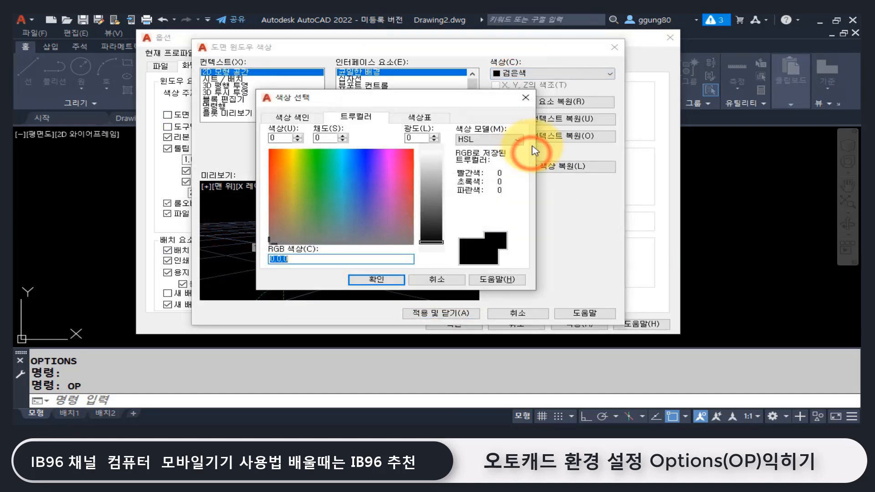
click(292, 117)
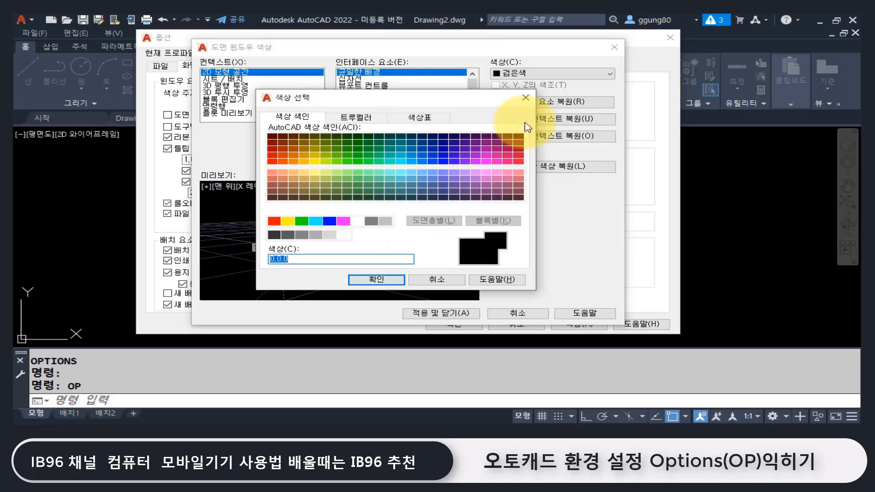
click(525, 98)
Step: Set the 2D model space uniform background (균일한 배경) to 흰색, apply it and confirm the Options dialog
click(402, 72)
click(543, 73)
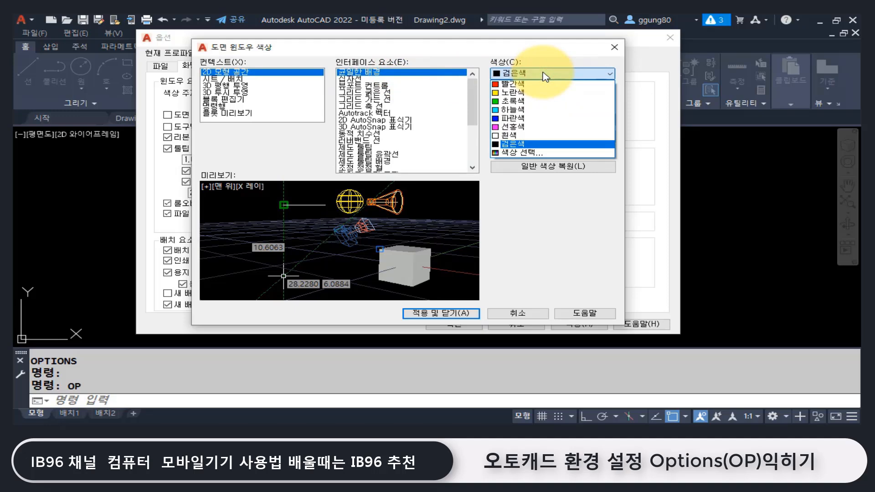
click(523, 136)
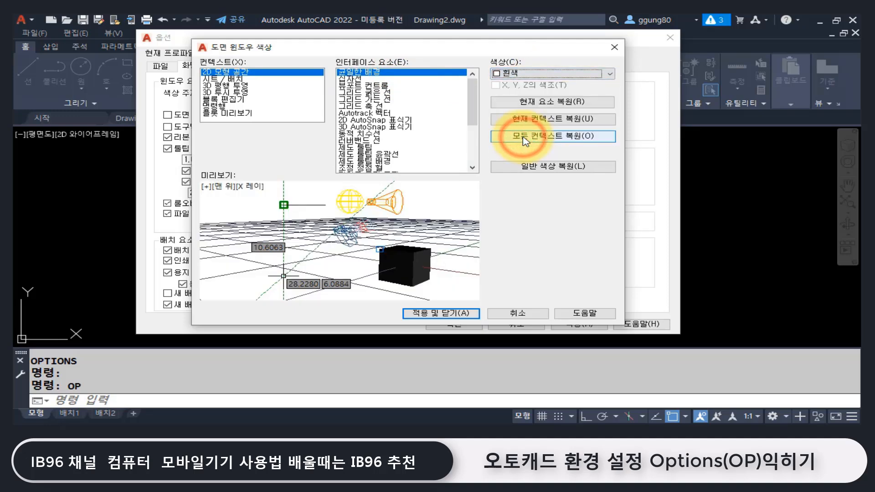
click(451, 313)
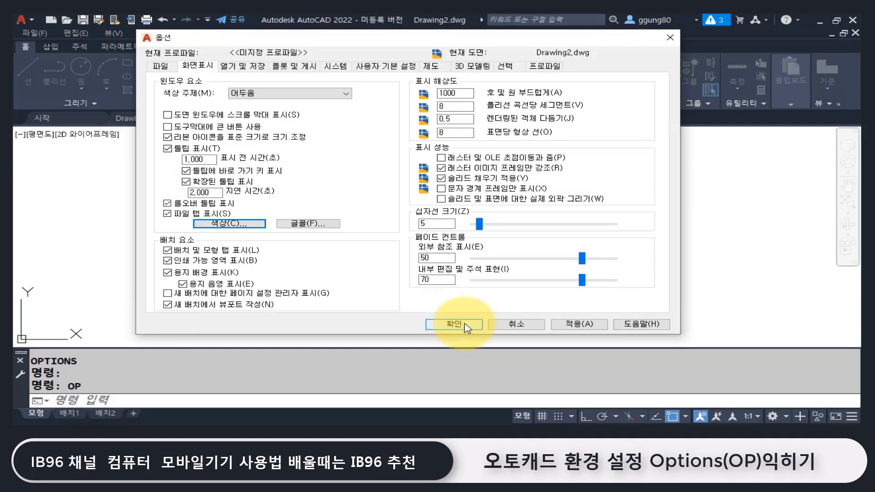
click(465, 325)
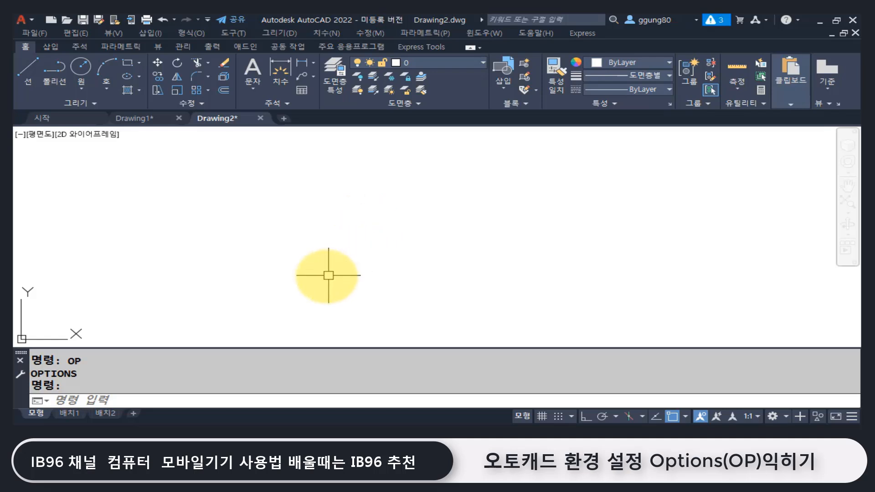
Step: Draw three overlapping circles in a horizontal row, the middle one with a radius of about 95
text(c)
key(Return)
click(291, 235)
click(356, 289)
click(479, 279)
key(Return)
click(546, 230)
click(602, 280)
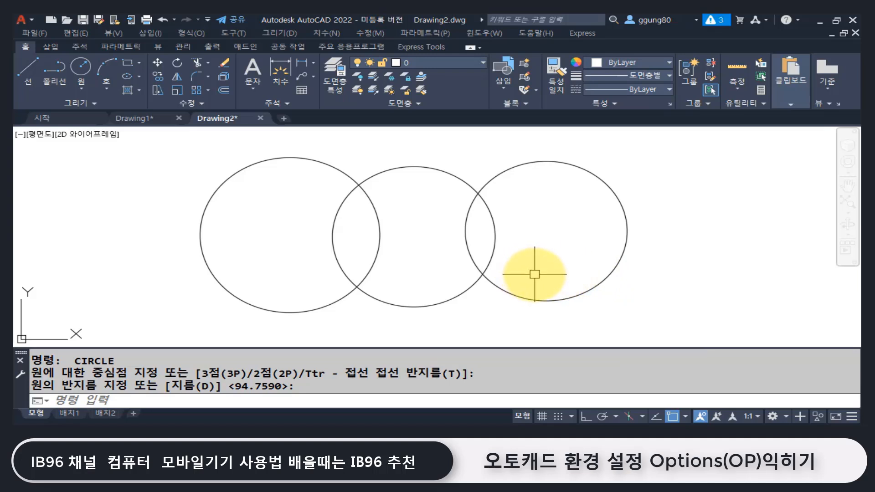
Step: Change the left circle's color to index yellow and clear the selection
click(625, 59)
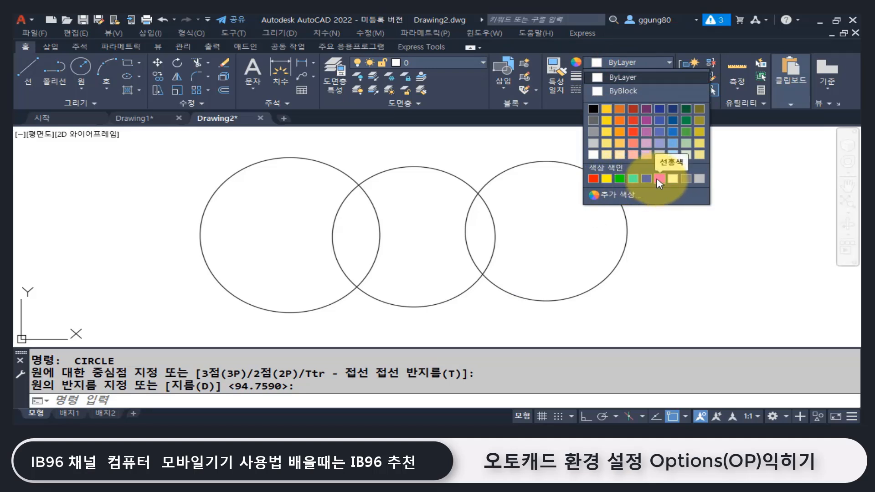
click(333, 151)
click(366, 151)
click(305, 181)
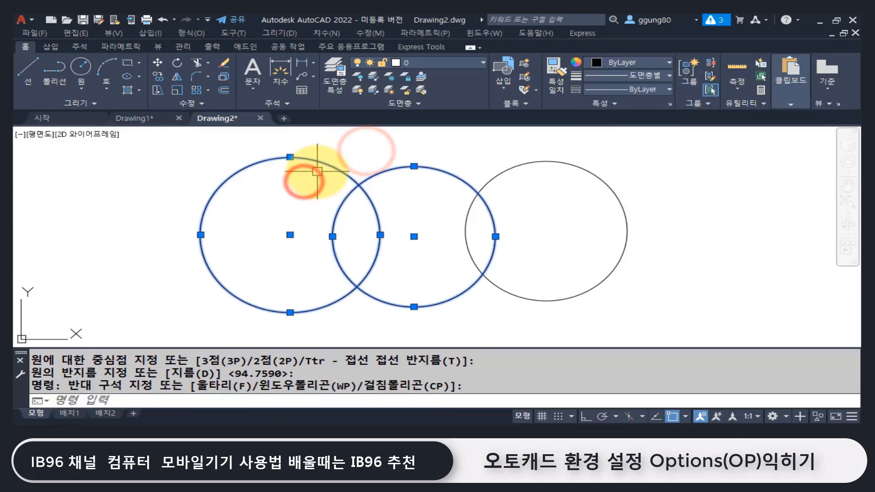
key(Escape)
click(341, 139)
click(306, 183)
click(620, 63)
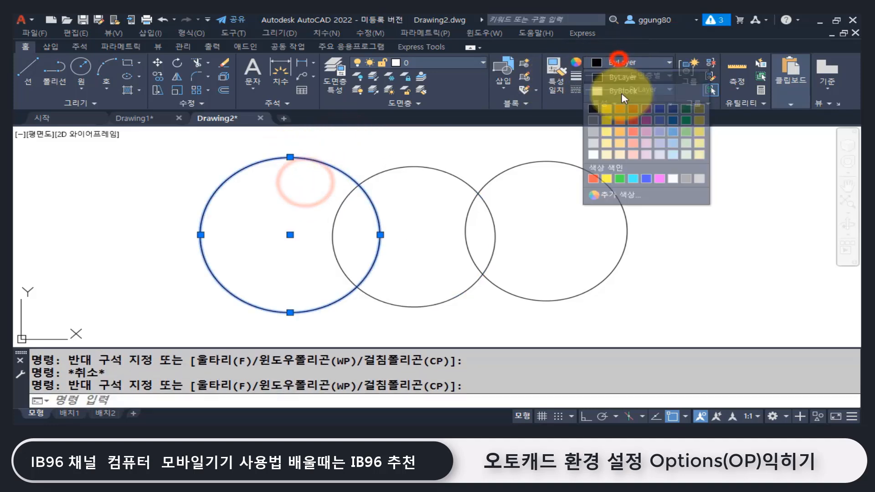
click(609, 175)
key(Escape)
Step: Color the middle circle green and the right circle cyan
click(462, 153)
click(433, 186)
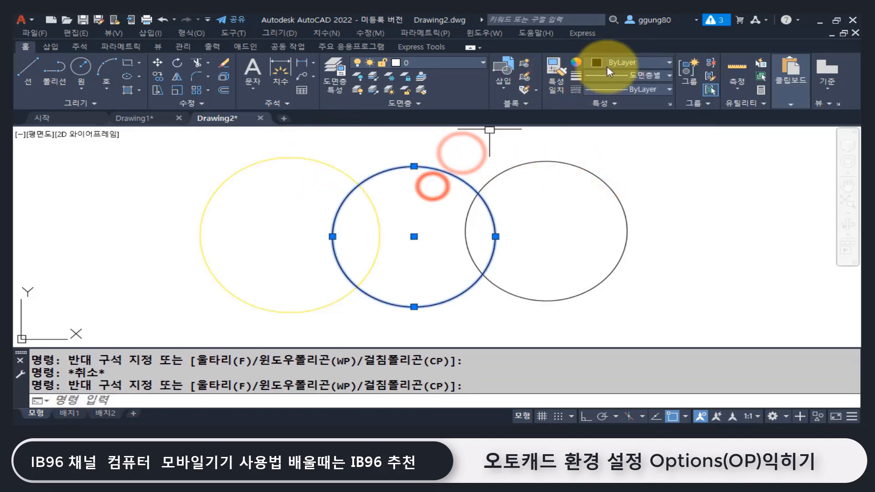
click(611, 63)
click(620, 177)
key(Escape)
click(552, 165)
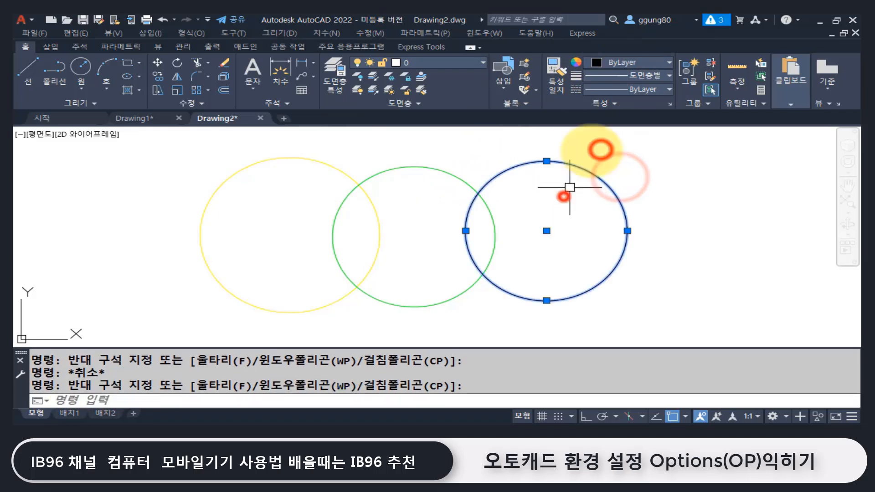
click(632, 62)
click(633, 178)
key(Escape)
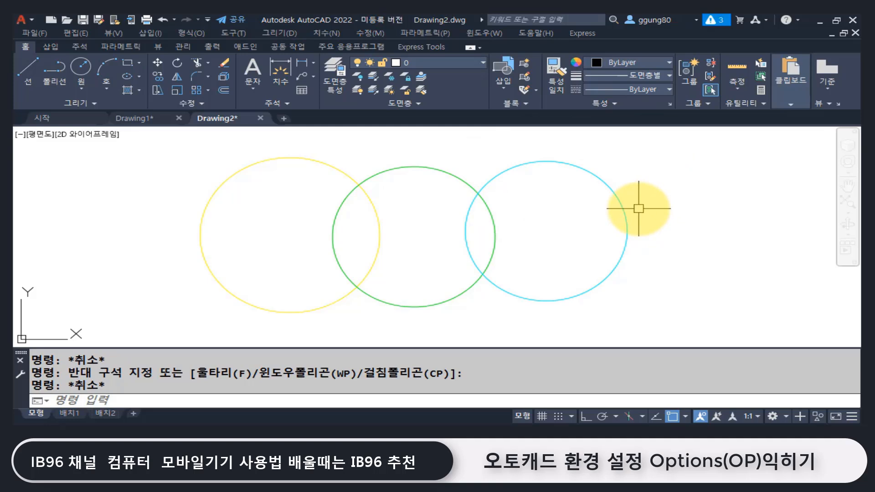
Step: Review the background color list in the drawing window color settings through OP and close both dialogs
text(op)
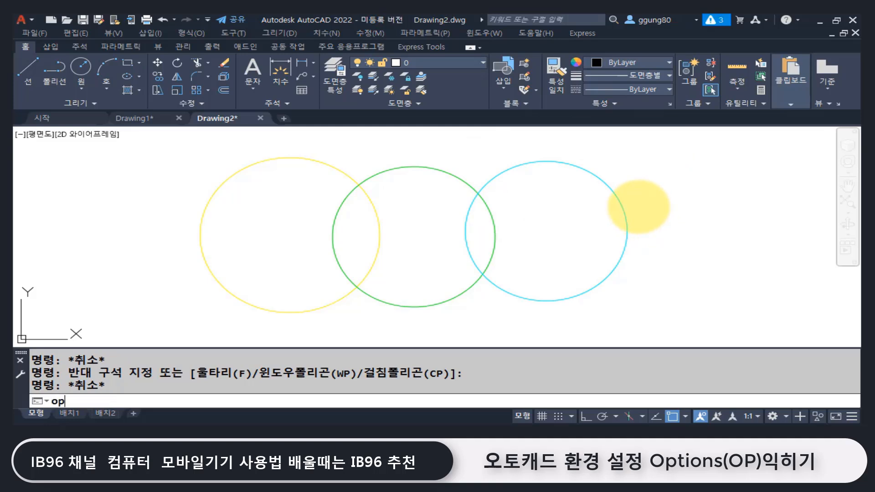
key(Return)
click(231, 223)
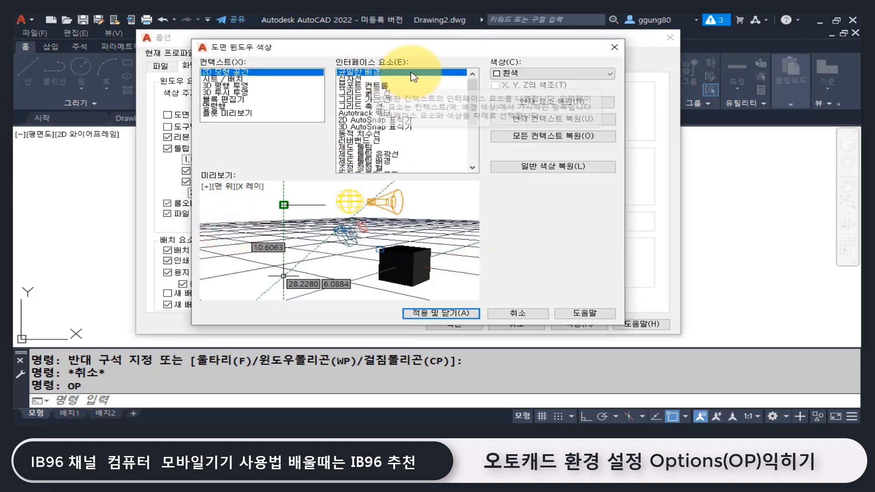
click(545, 74)
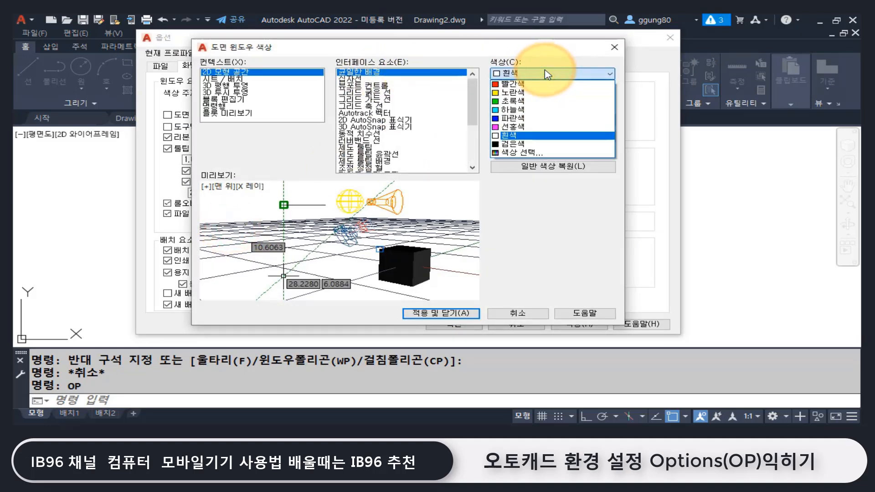
click(547, 74)
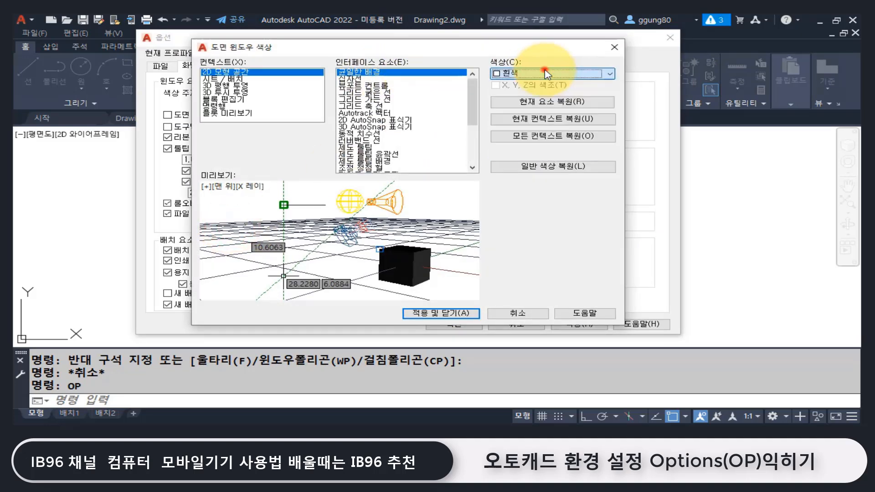
click(621, 47)
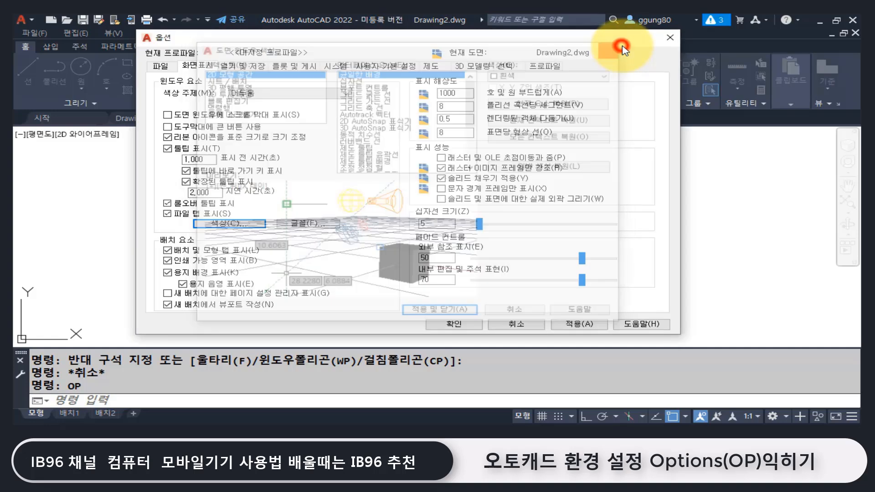
click(671, 37)
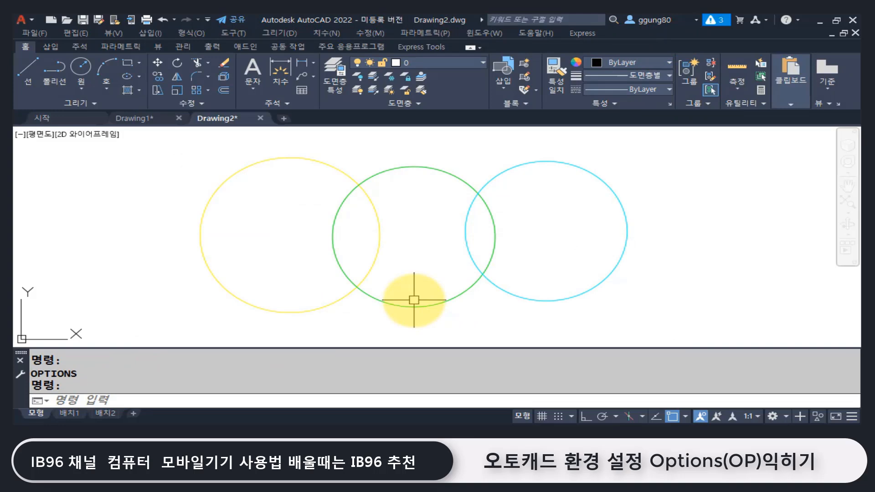
Step: Restore the default colors for all contexts (모든 컨텍스트 복원) in the drawing window color settings through OP and apply them
text(op)
key(Return)
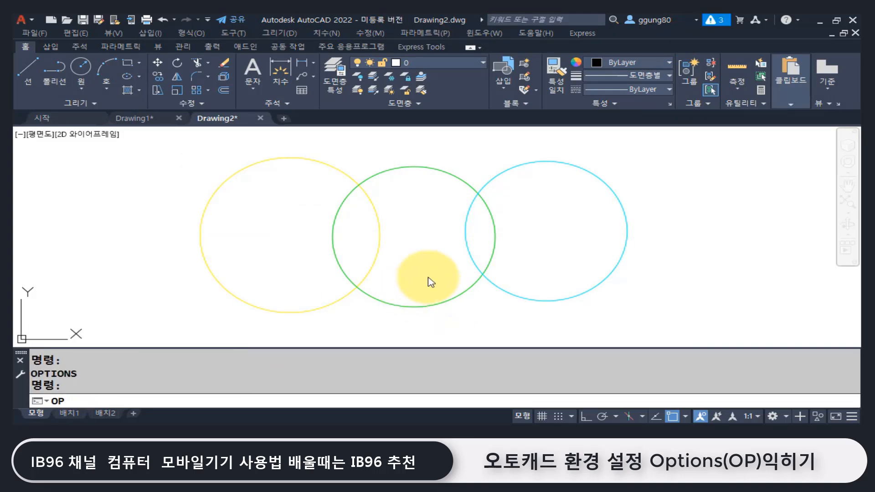
click(221, 223)
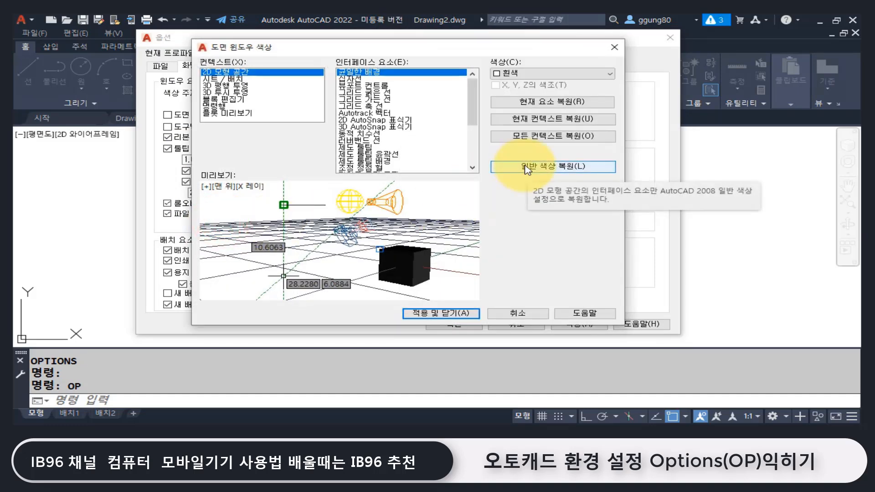
click(574, 75)
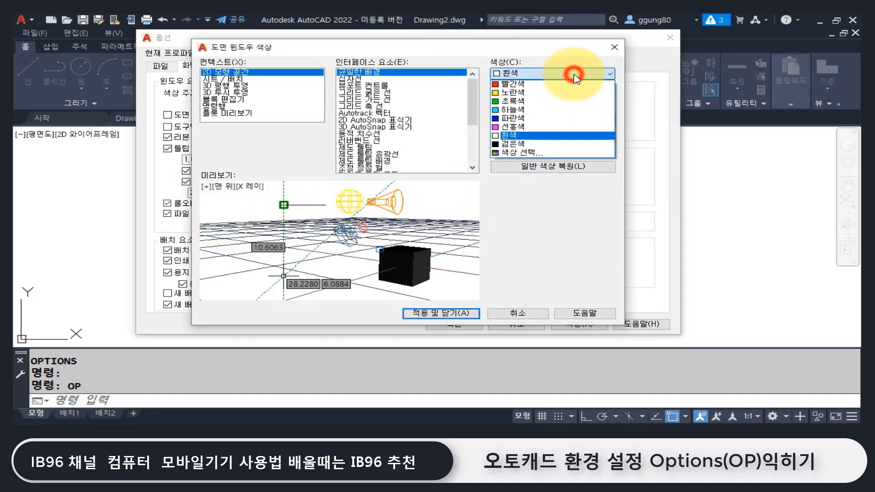
click(576, 76)
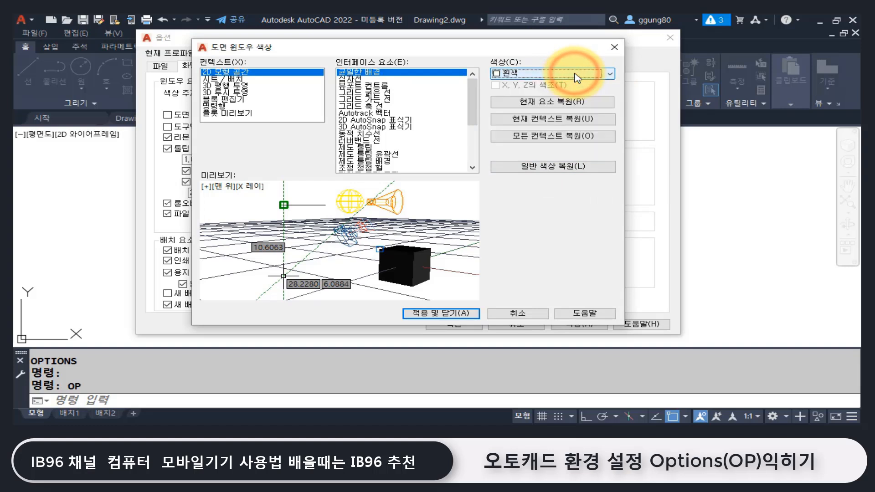
click(592, 137)
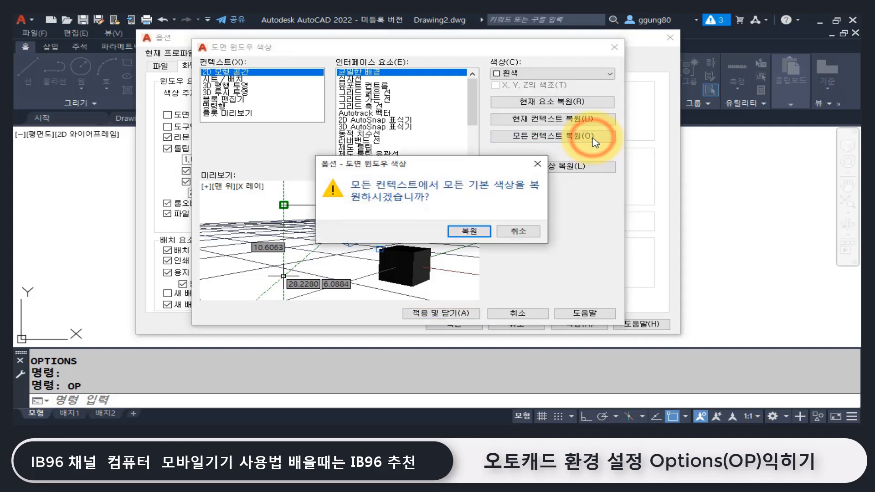
click(470, 231)
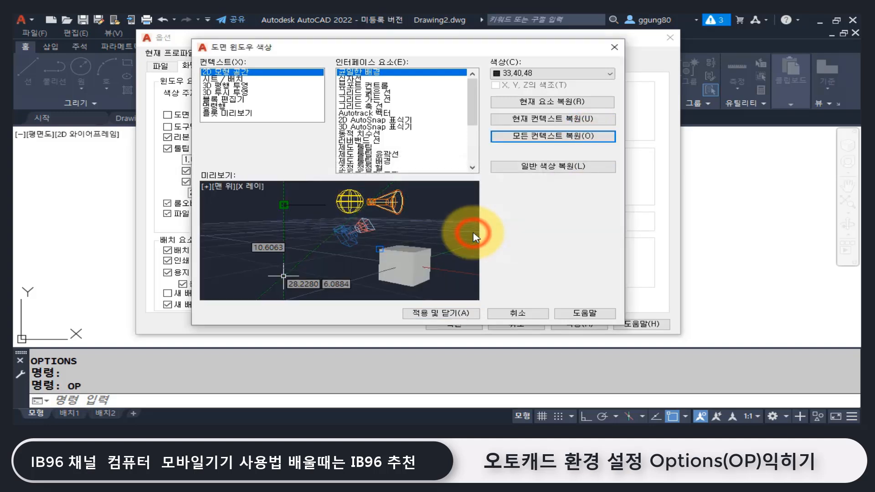
click(479, 317)
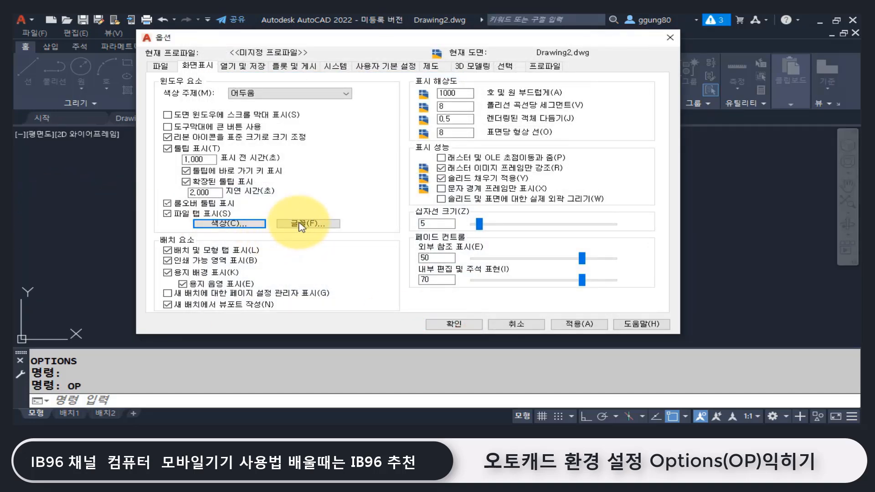
Step: Open the command line window font settings and try Courier New at size 12
click(331, 225)
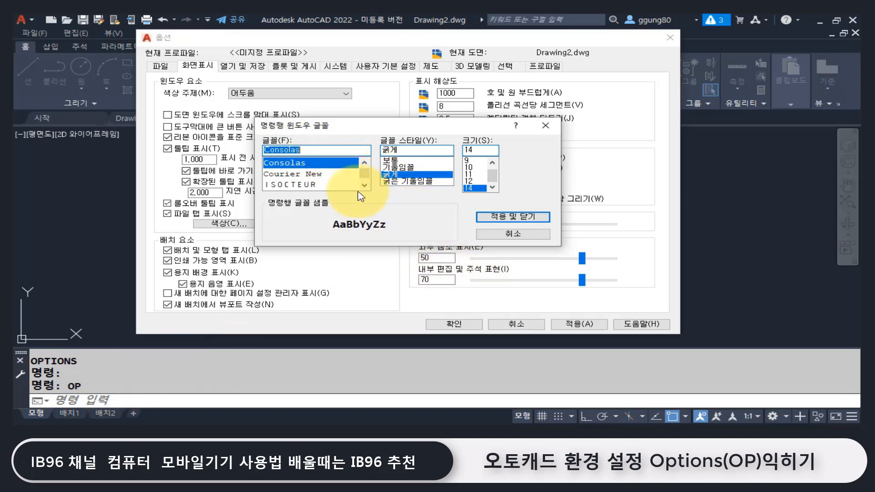
click(319, 173)
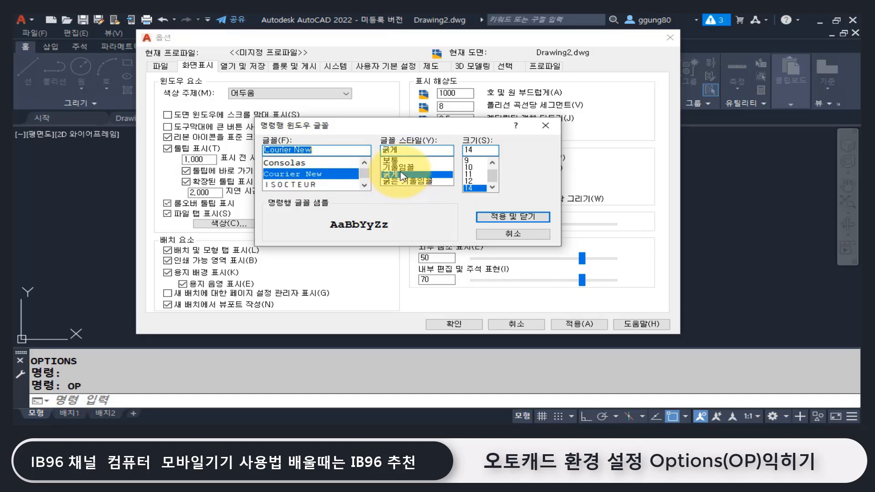
click(468, 180)
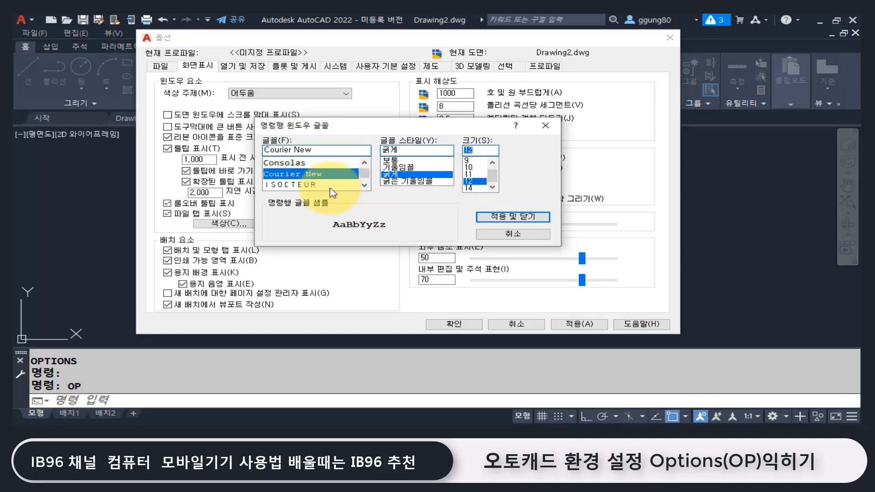
Step: Try the ISOCTEUR and Consolas fonts in the command line window font settings
click(306, 185)
click(364, 162)
click(365, 162)
click(305, 185)
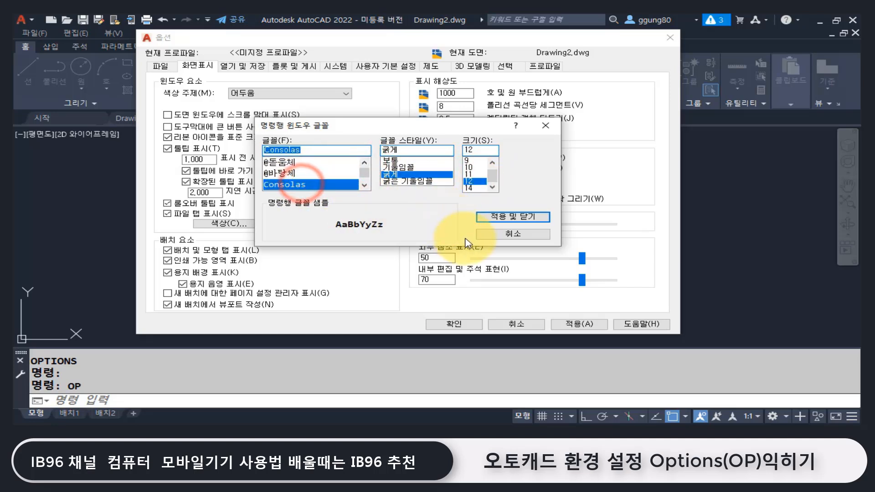
Step: Set the command line font to Courier New at size 14, apply it and confirm the Options dialog
click(477, 187)
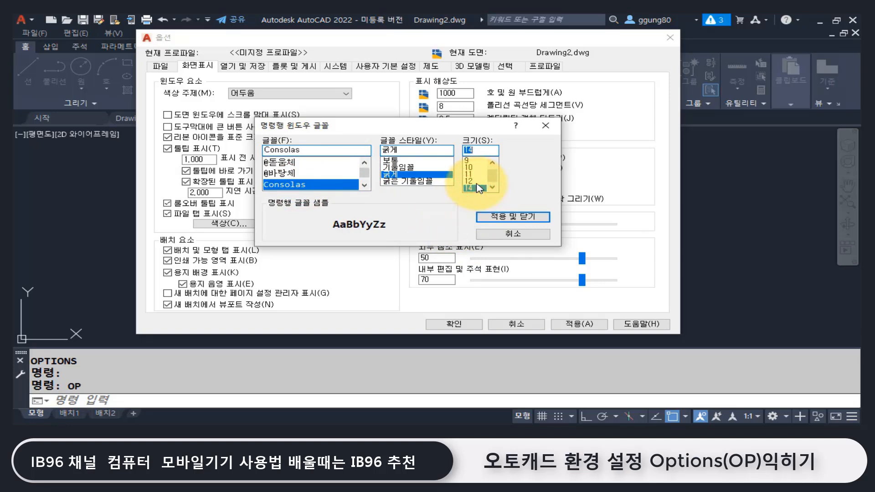
click(364, 185)
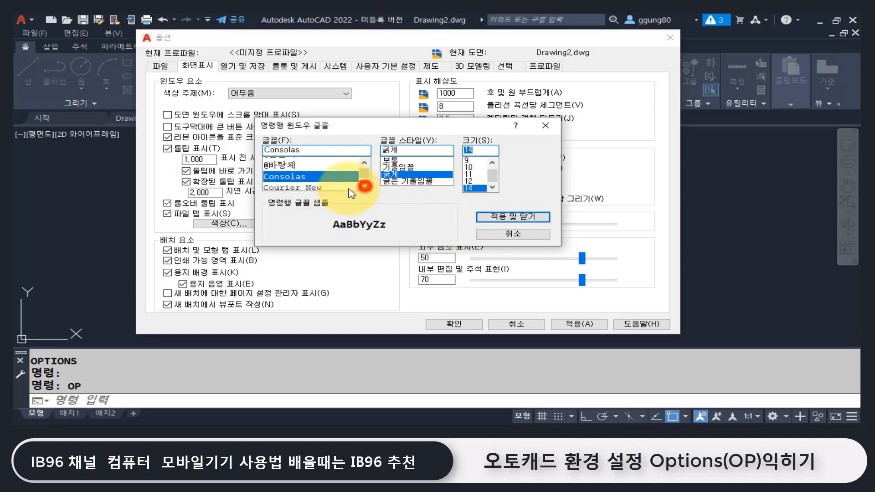
click(304, 185)
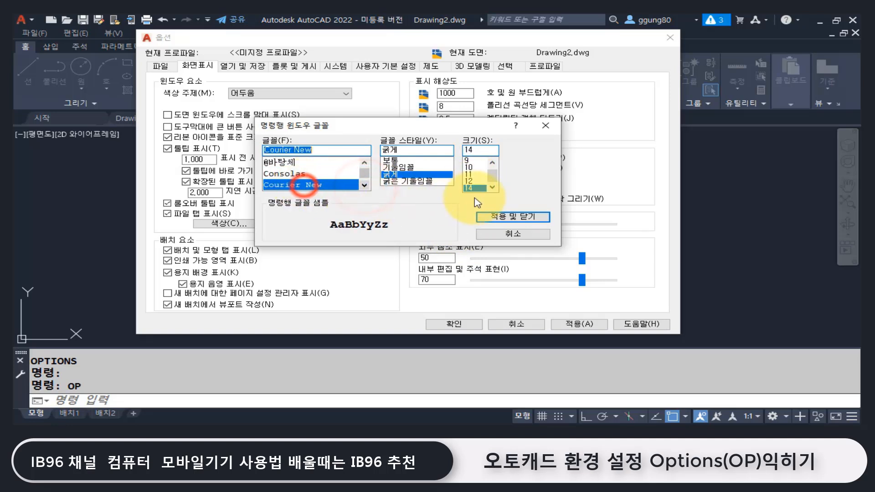
click(528, 218)
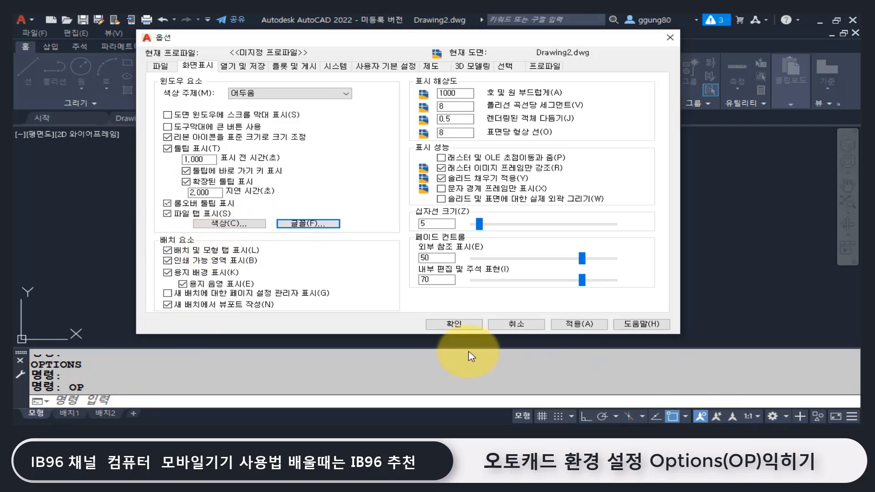
click(467, 322)
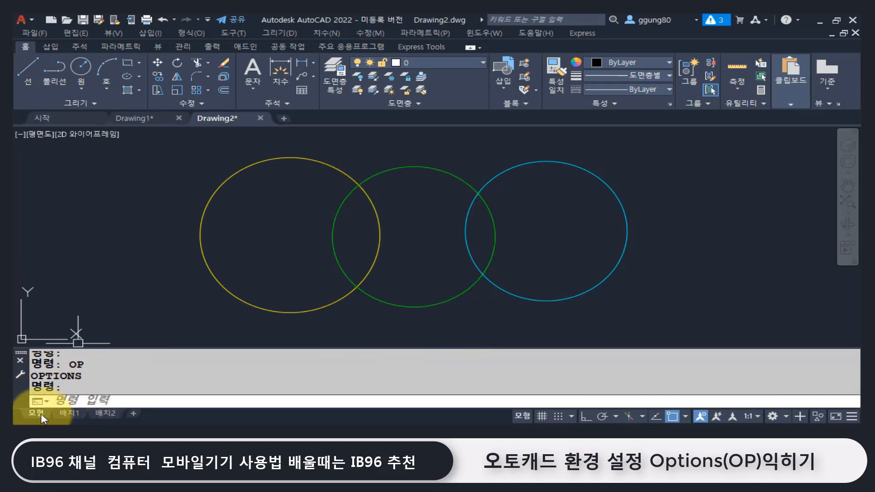
Step: Switch to layout 배치1 and turn off the printable area display (인쇄 가능 영역 표시) through OP
mouse_move(72, 412)
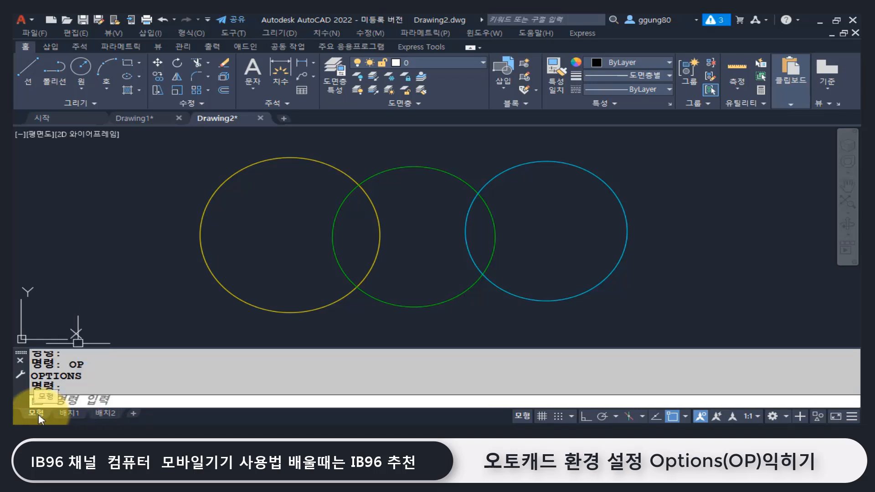
click(68, 414)
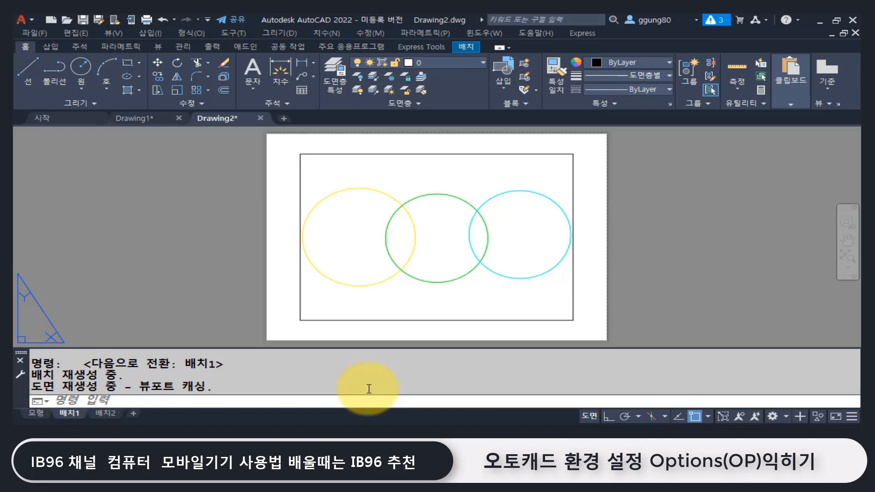
text(OP)
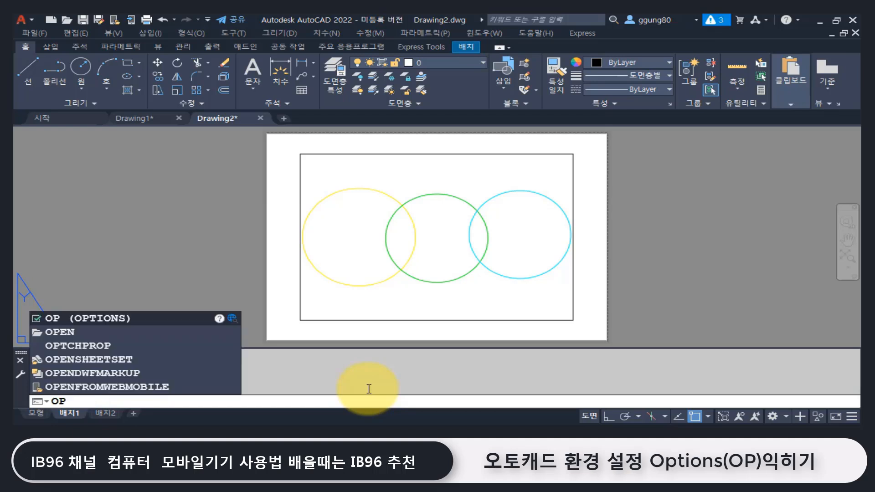
key(Return)
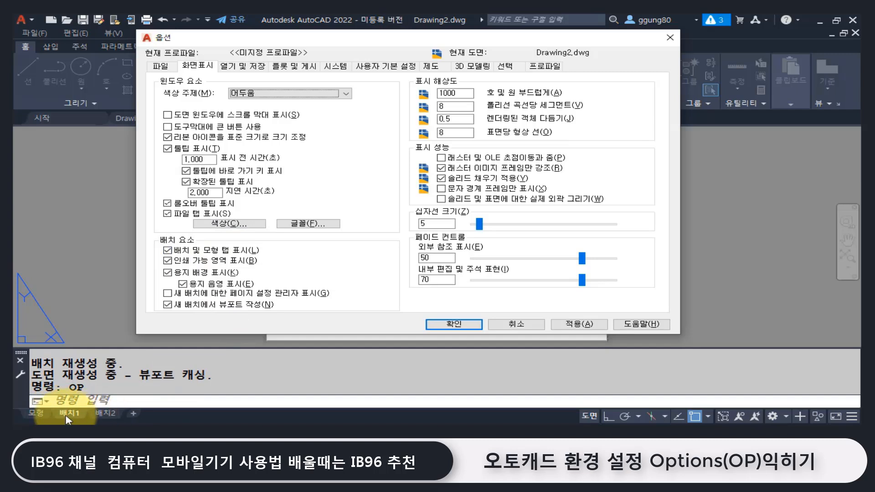
click(168, 260)
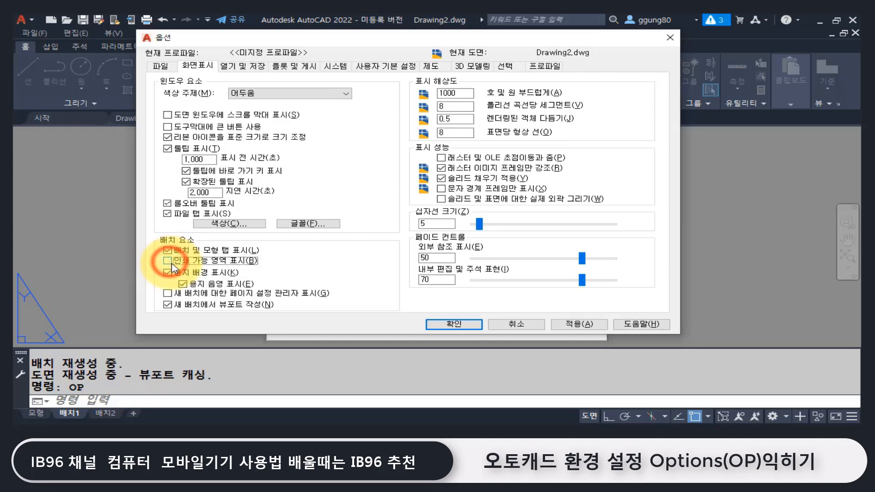
click(575, 325)
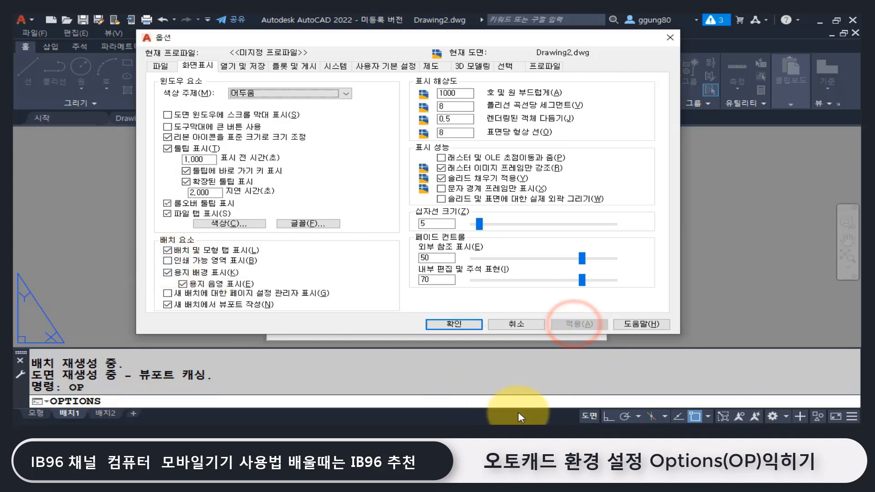
click(456, 324)
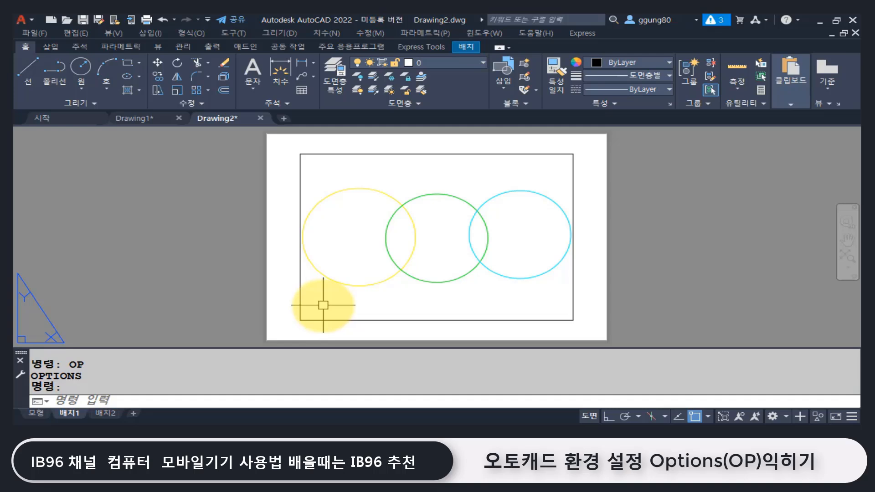
Step: Re-enable the printable area display (인쇄 가능 영역 표시) for layouts through OP and apply it
key(ctrl+y)
text(op)
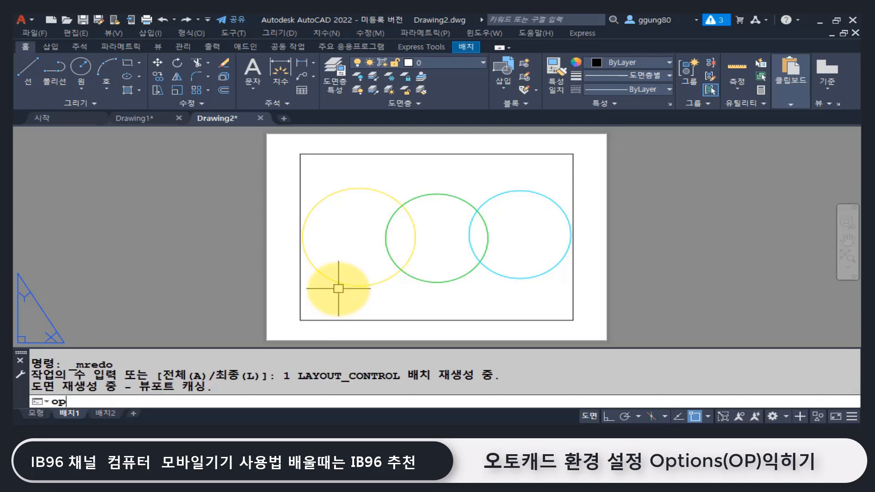
key(Return)
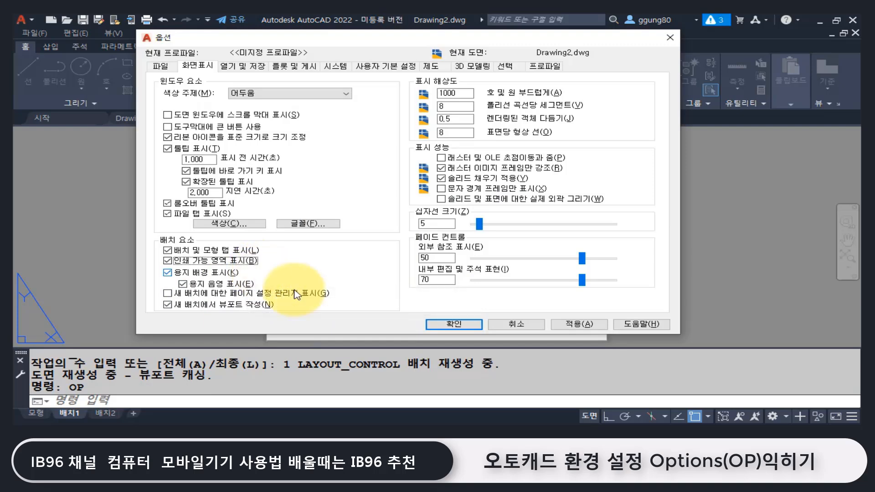
click(577, 324)
click(454, 324)
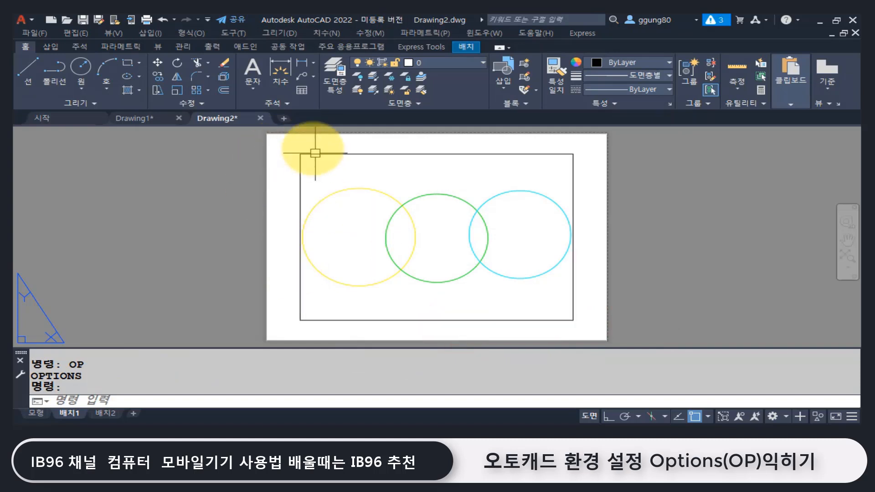
Step: Inspect the printable area border at the paper's edge, and disable 인쇄 가능 영역 표시 through OP
scroll(287, 152, up, 3)
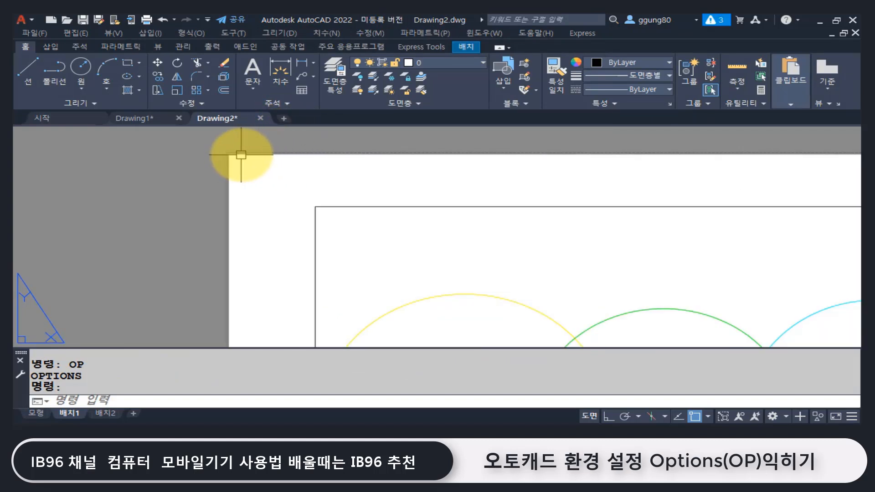
scroll(285, 152, down, 4)
middle_drag(394, 212, 367, 197)
text(op)
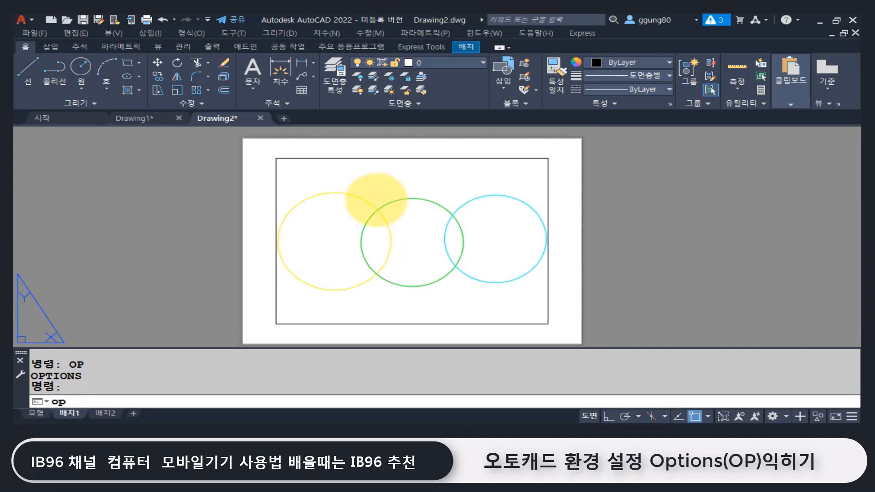
key(Return)
click(205, 259)
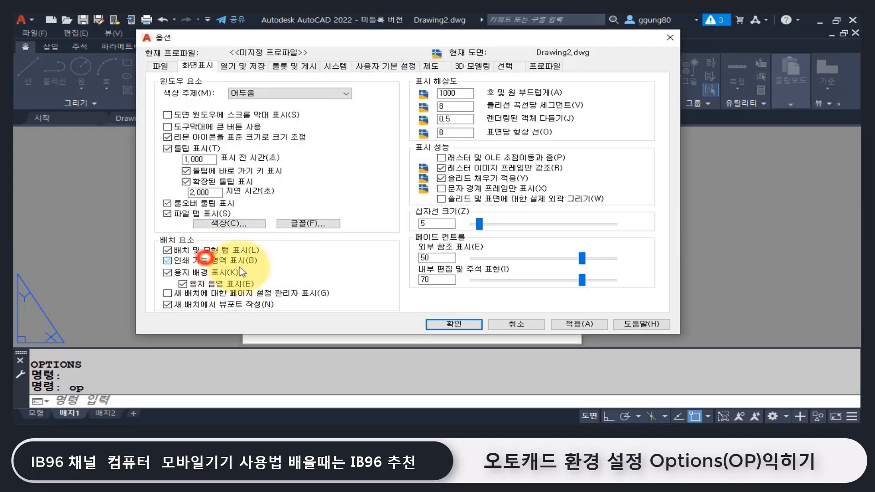
click(578, 325)
click(458, 324)
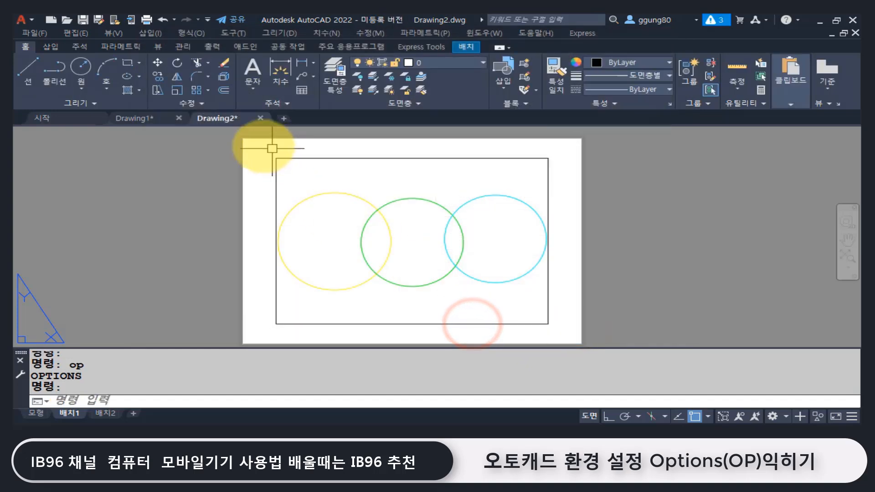
Step: Check the paper edge without its border, and turn 인쇄 가능 영역 표시 back on through OP
scroll(274, 150, up, 4)
scroll(305, 216, down, 4)
middle_drag(375, 248, 337, 239)
scroll(335, 200, down, 2)
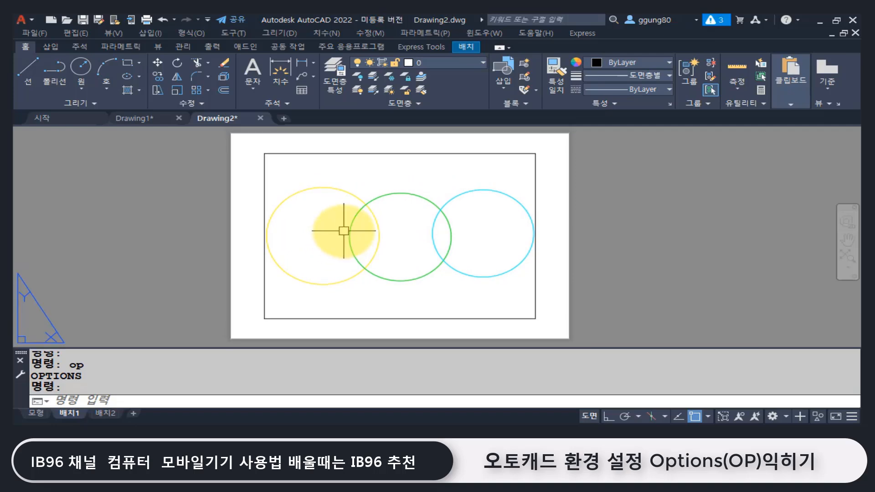
text(op)
key(Return)
click(200, 260)
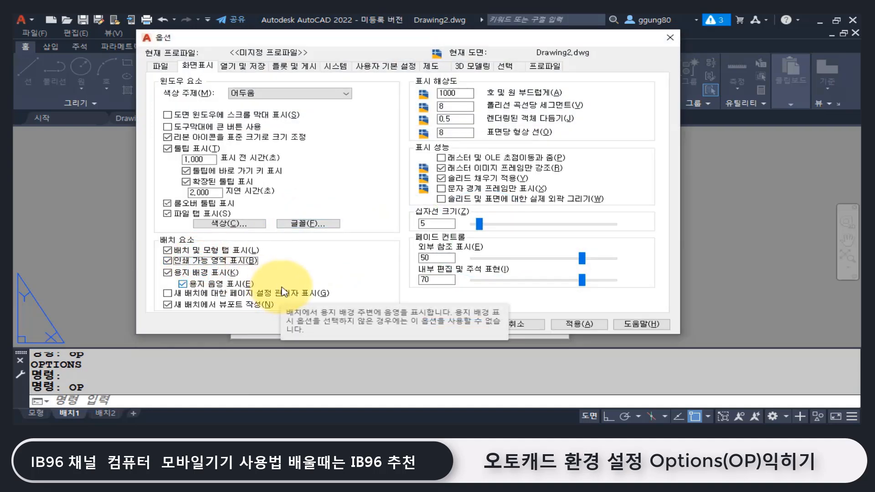
click(575, 324)
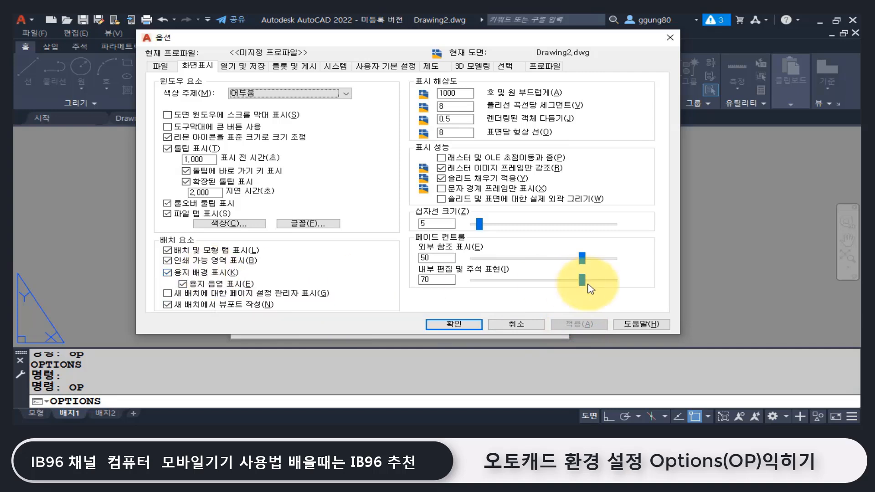
Step: Move the Options dialog aside to view the layout, and turn off the paper background display (용지 배경 표시)
drag(570, 41, 421, 325)
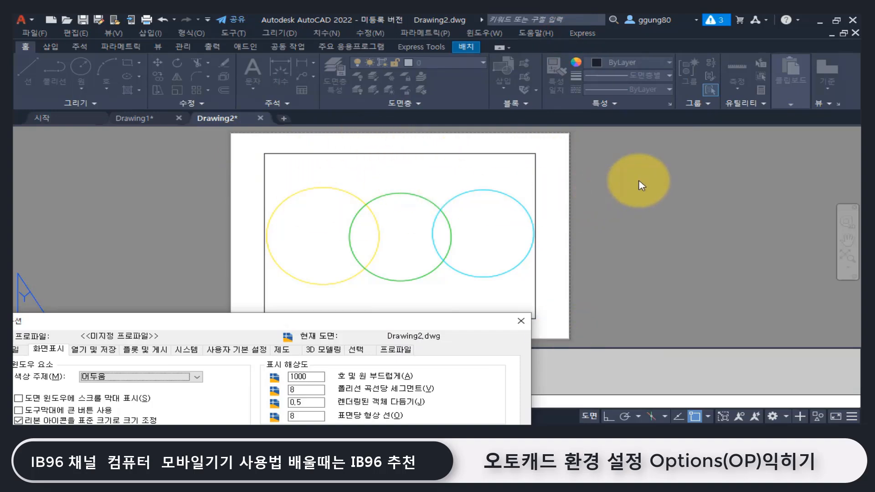
drag(413, 321, 525, 55)
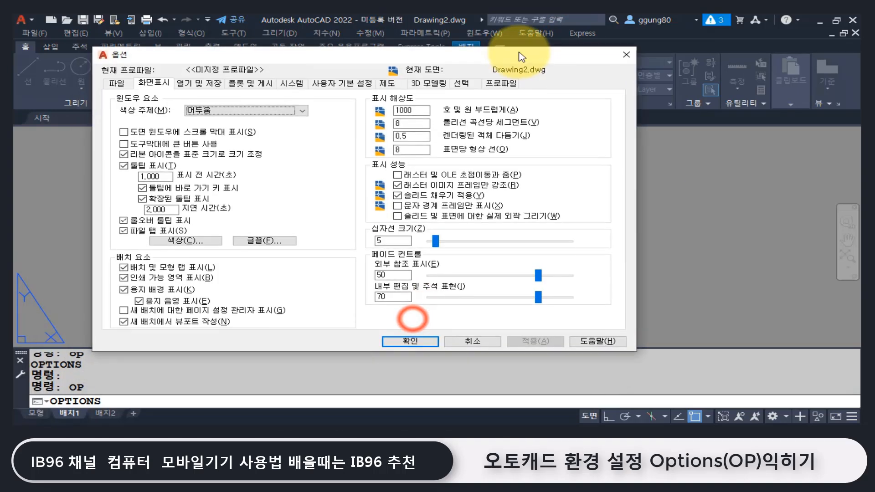
click(131, 289)
click(533, 340)
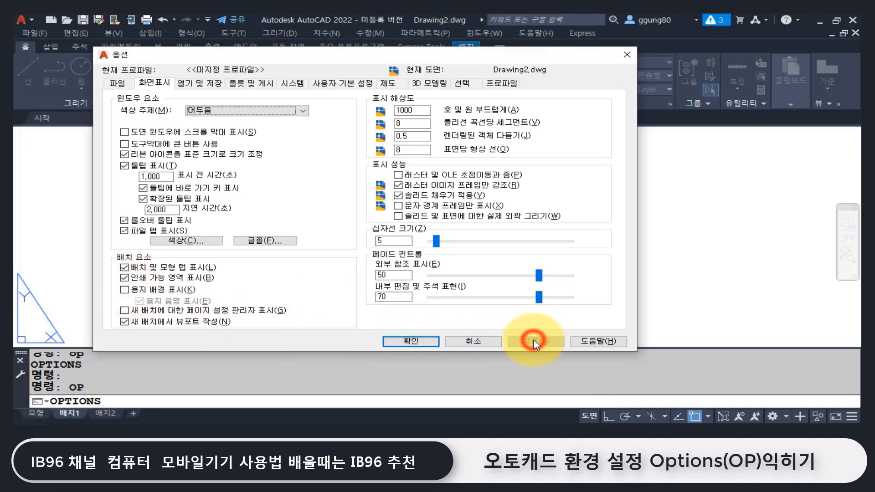
click(410, 343)
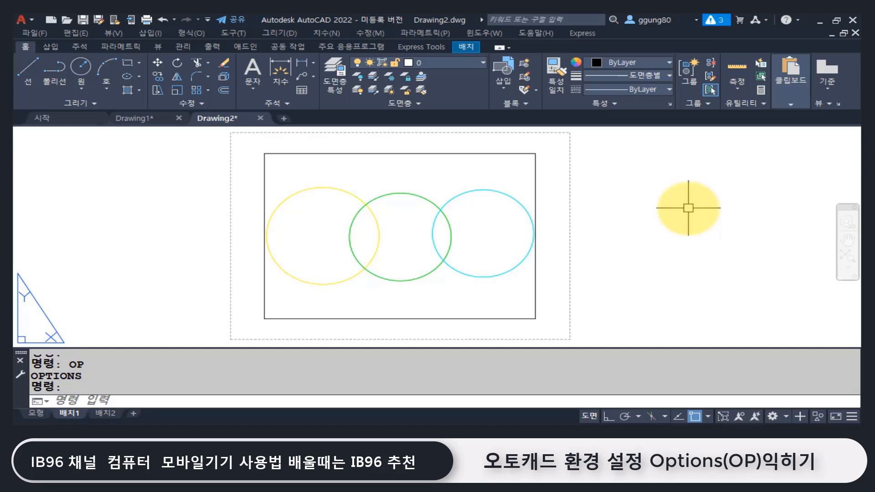
Step: Turn the paper background display (용지 배경 표시) back on through OP and apply it
text(op)
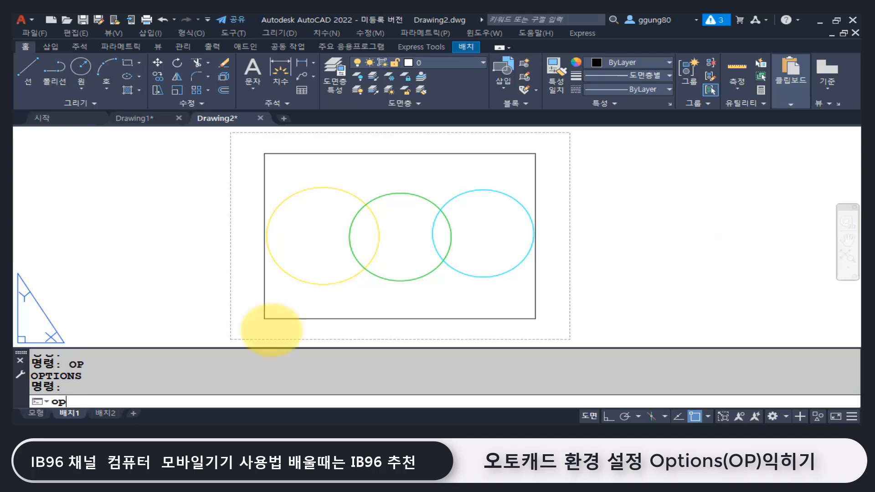
key(Return)
click(139, 292)
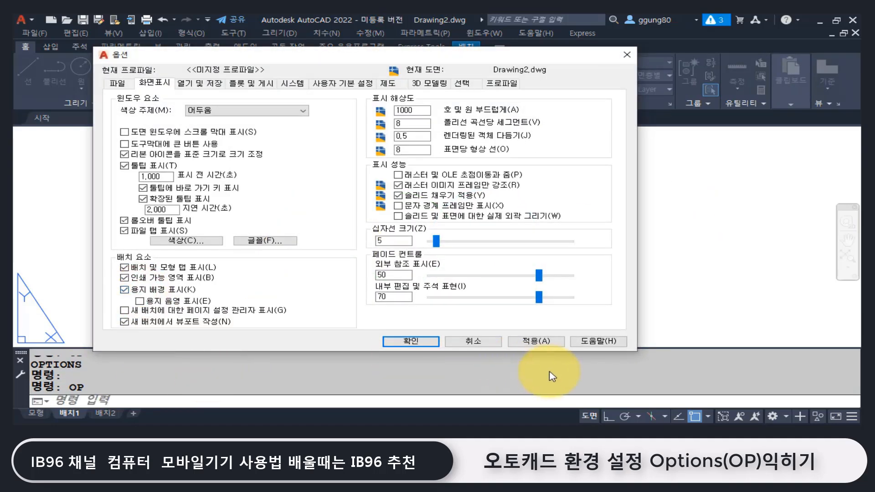
click(547, 342)
click(412, 341)
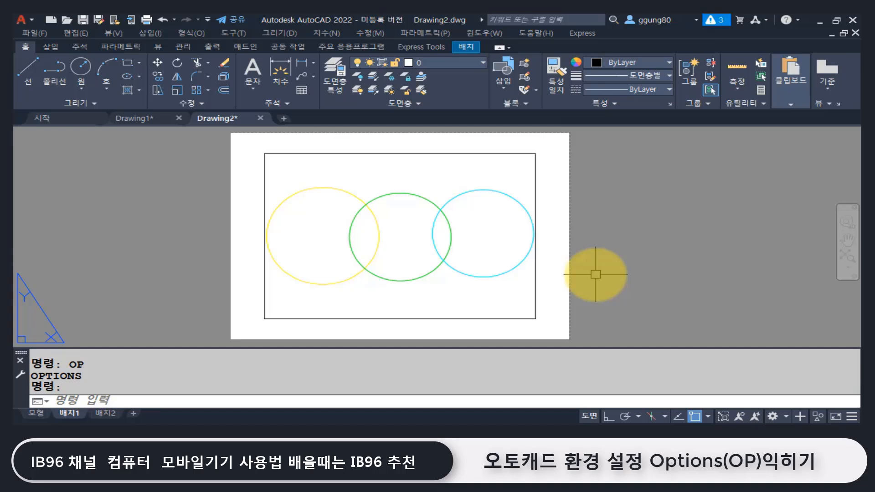
Step: Review the crosshair size and fade control settings through OP, close the dialog without changes and return to model space
text(op)
key(Return)
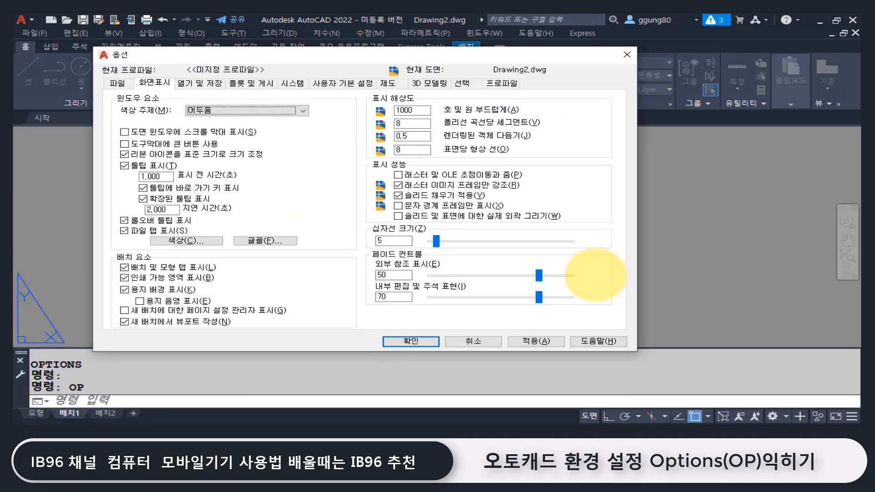
double_click(383, 241)
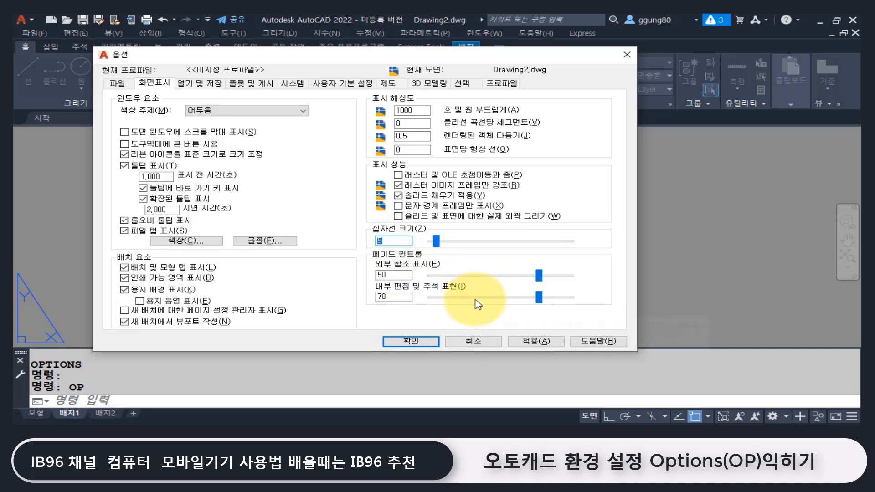
mouse_move(477, 304)
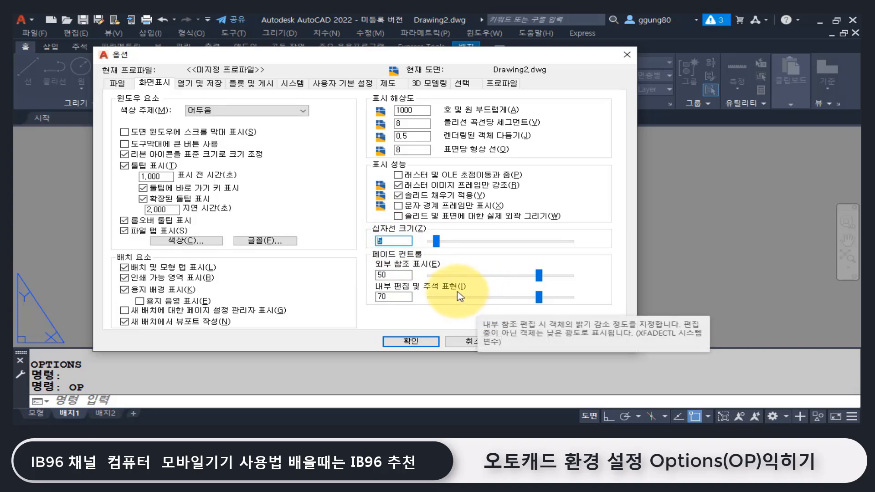
click(627, 54)
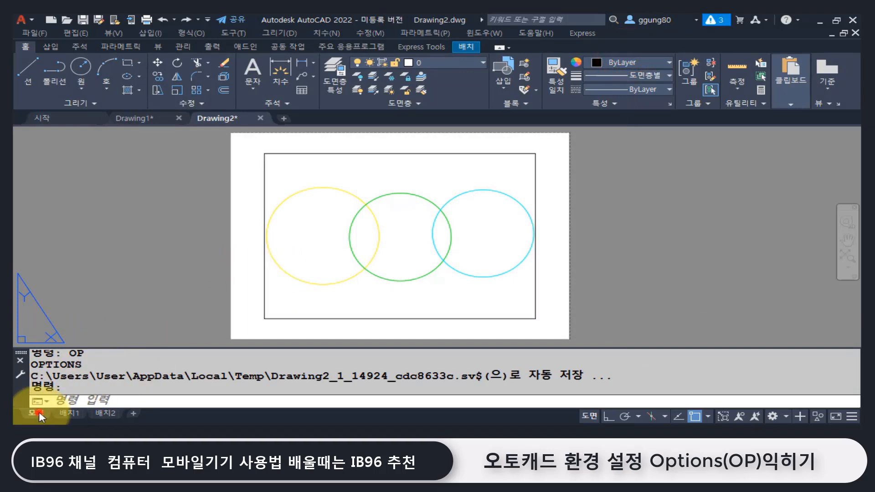
click(39, 411)
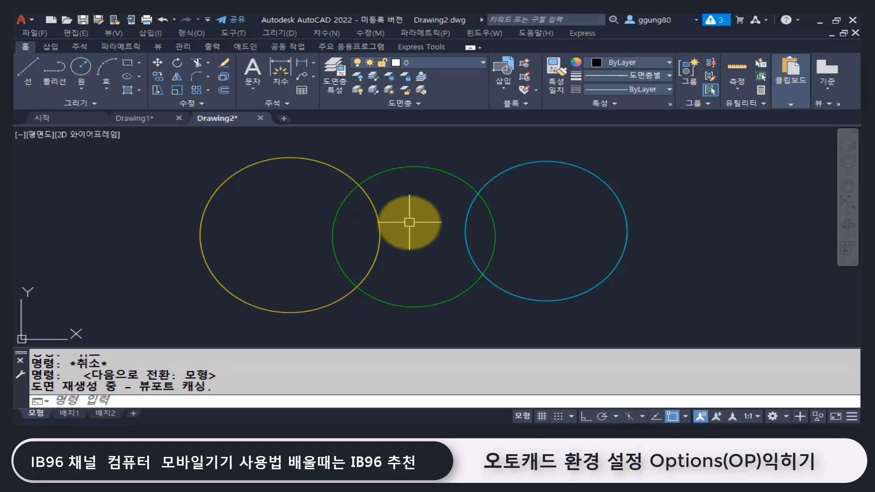
Step: Open the drawing options with OP and set the crosshair size (십자선 크기) to 32
middle_drag(644, 313, 524, 302)
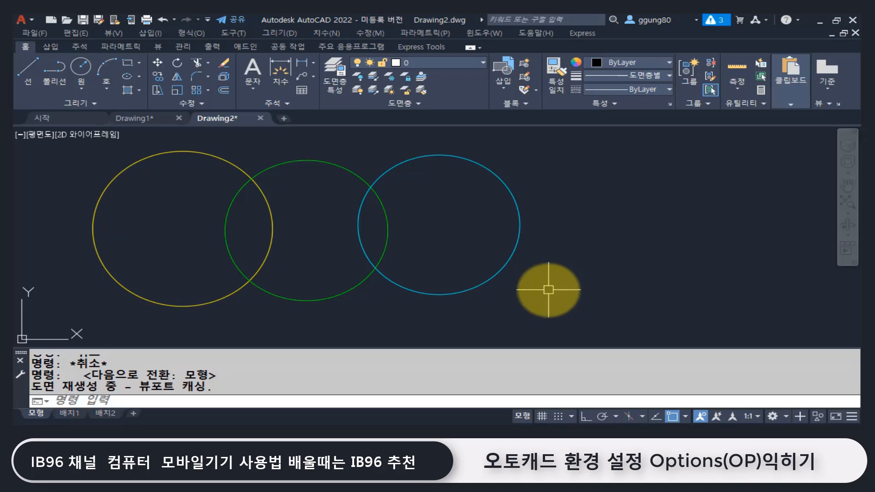
text(OP)
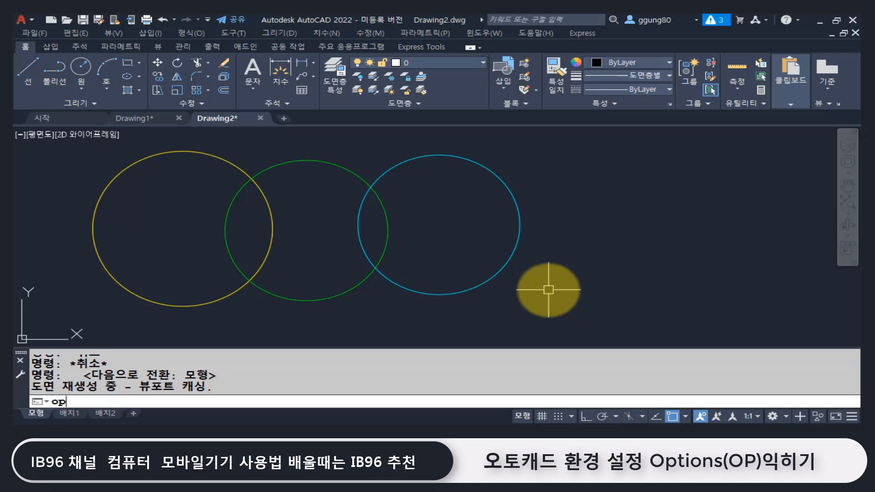
key(Return)
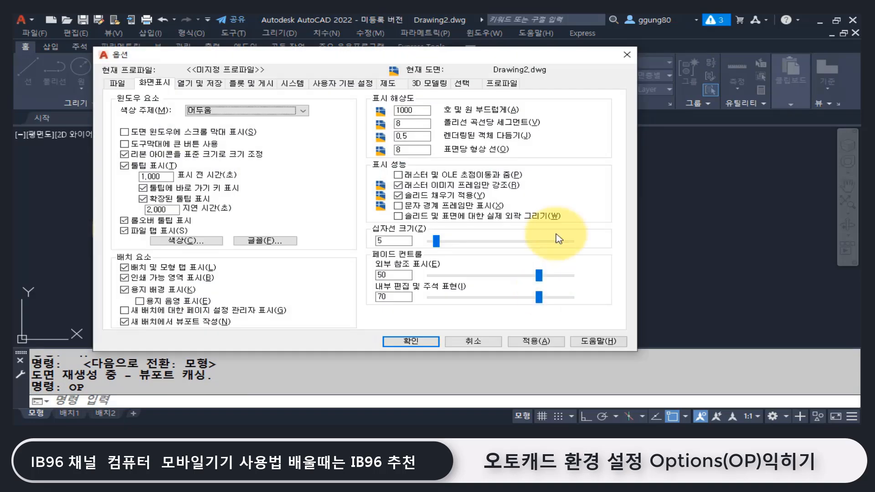
drag(436, 241, 485, 246)
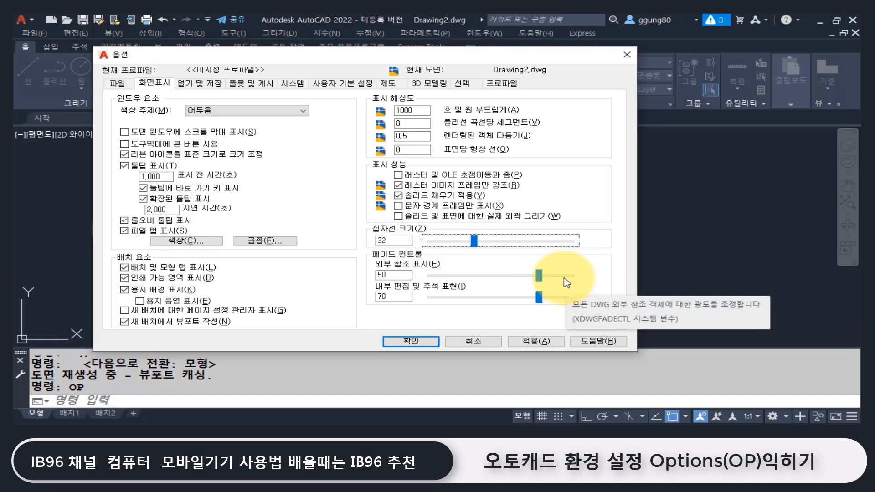
click(413, 342)
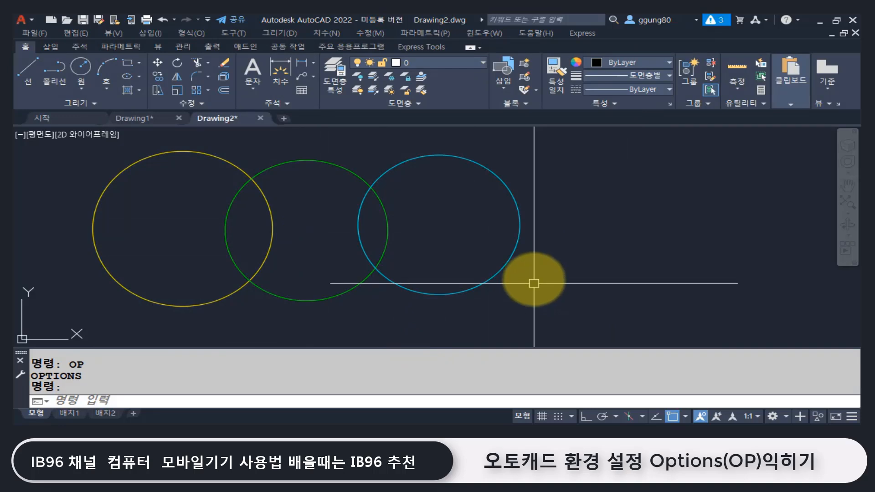
Step: Reopen the drawing options and reduce the crosshair size (십자선 크기) to 2
key(Return)
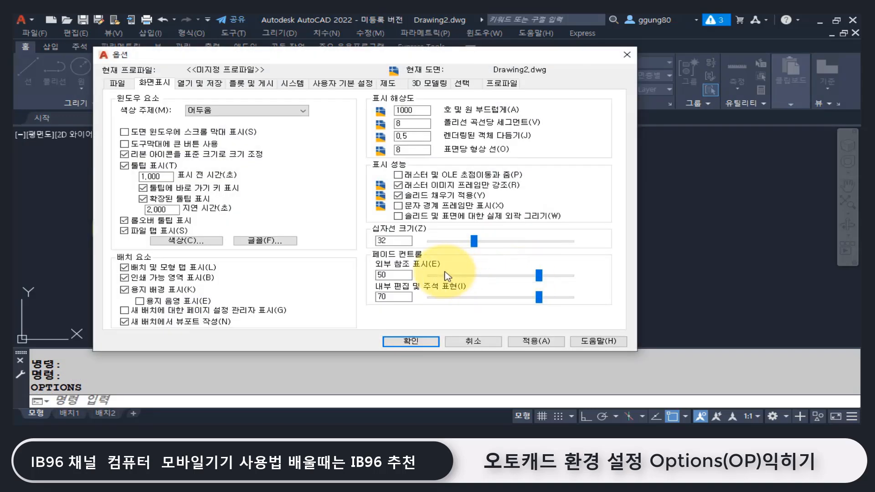
drag(474, 242, 435, 245)
click(411, 341)
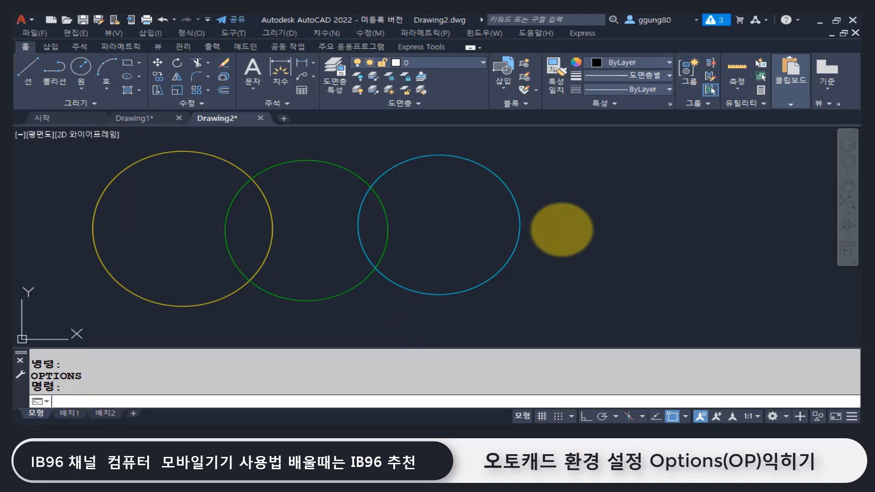
Step: Increase the crosshair size (십자선 크기) to 100 in the drawing options so it spans the drawing area
key(Return)
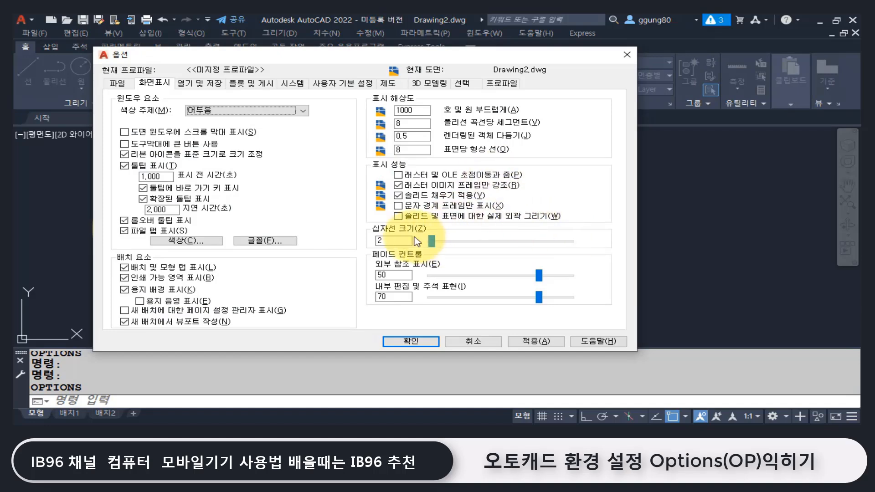
drag(432, 241, 581, 241)
click(416, 341)
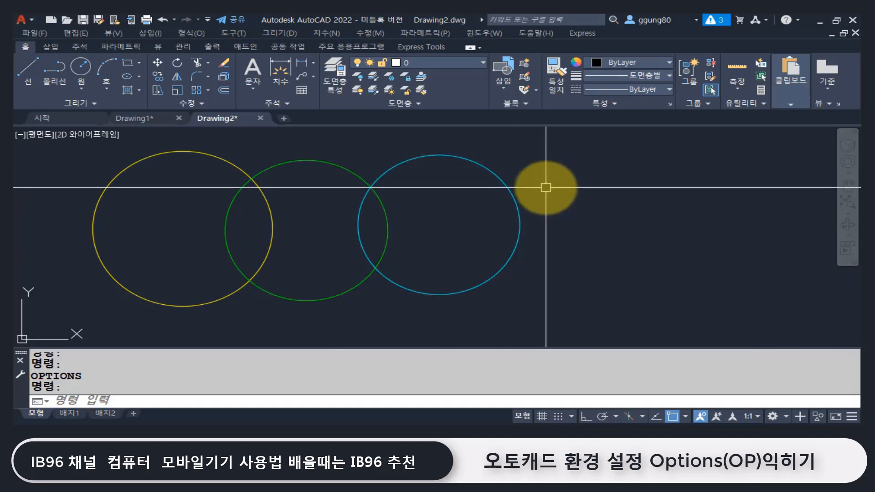
Step: Set the crosshair size (십자선 크기) to 6 in the display options through OP and confirm
text(op)
key(Return)
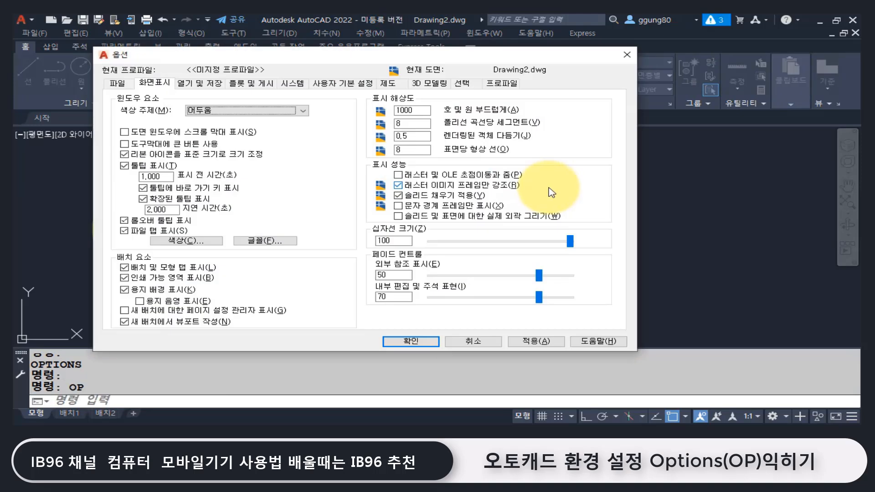
click(163, 83)
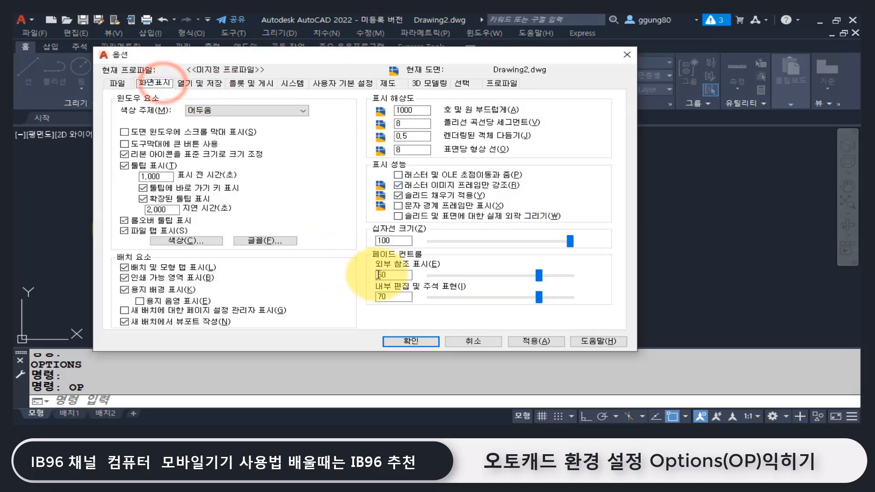
double_click(401, 241)
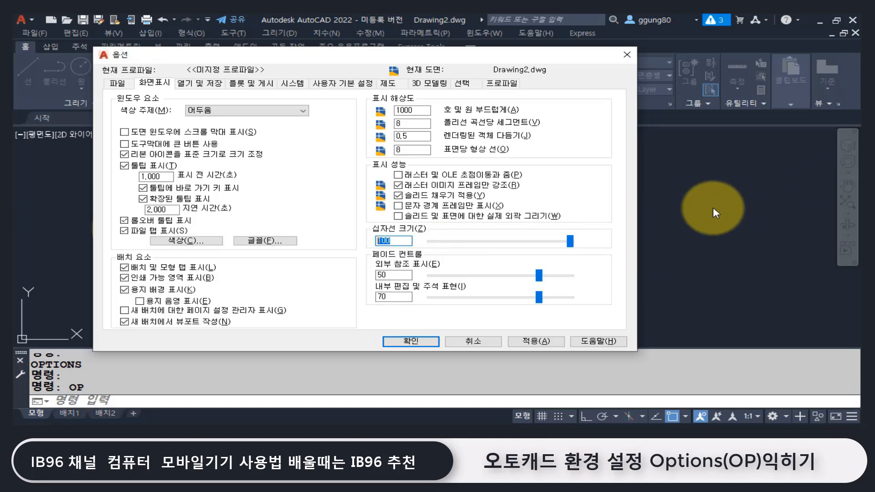
drag(571, 243, 440, 246)
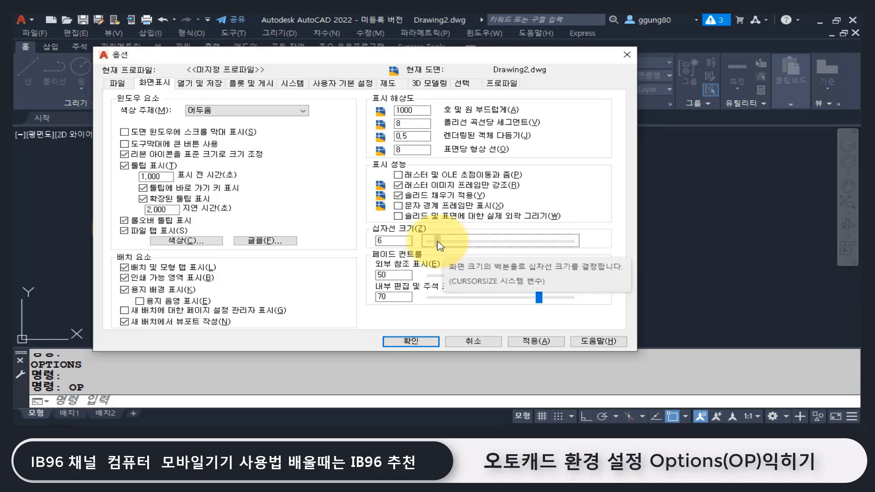
click(419, 342)
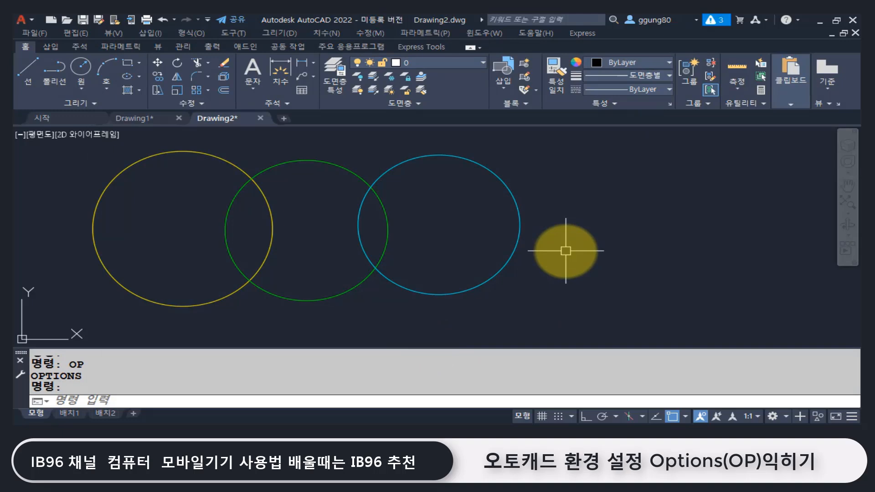
Step: Review the default save formats in the open and save options (열기 및 저장), and close the dialog without changes
key(Return)
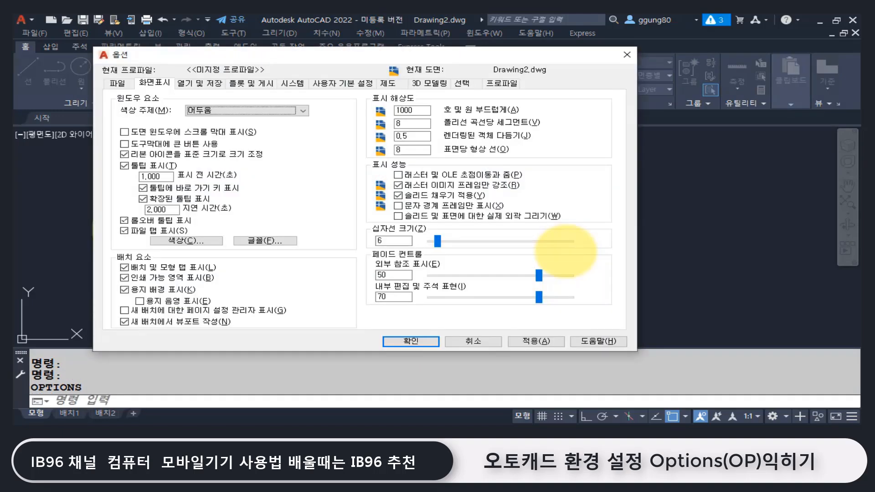
click(215, 86)
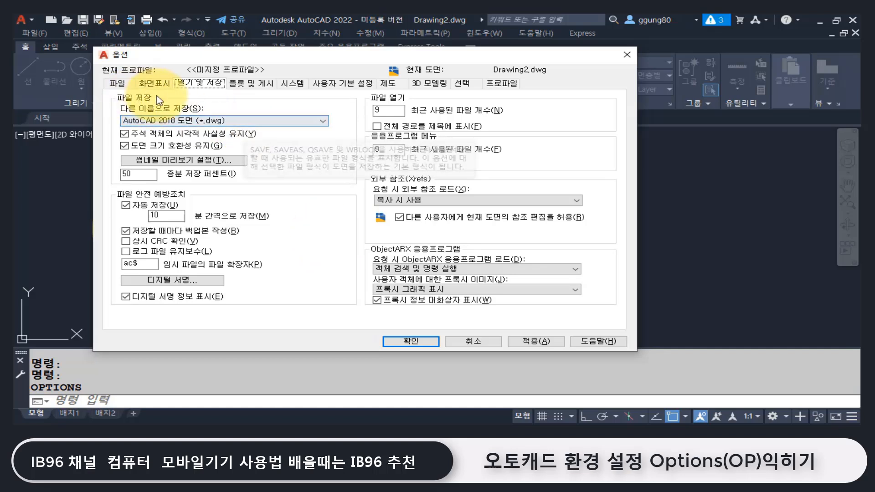
click(247, 120)
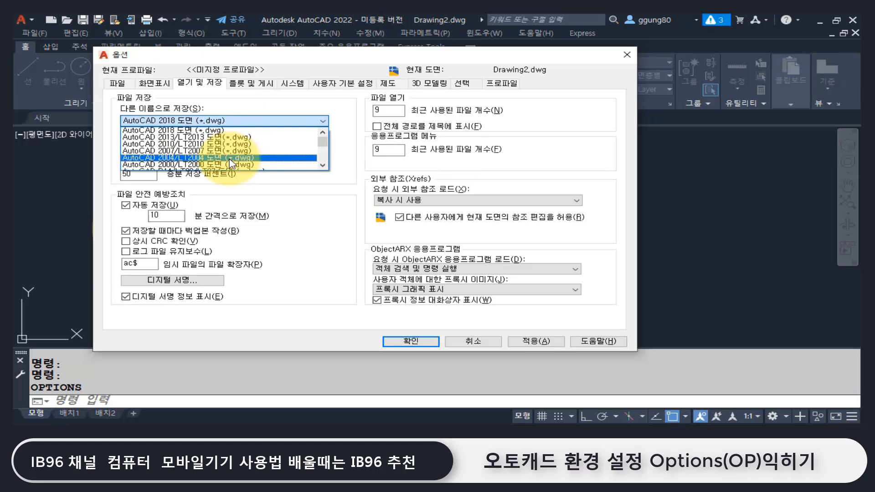
scroll(261, 164, down, 1)
scroll(261, 165, up, 1)
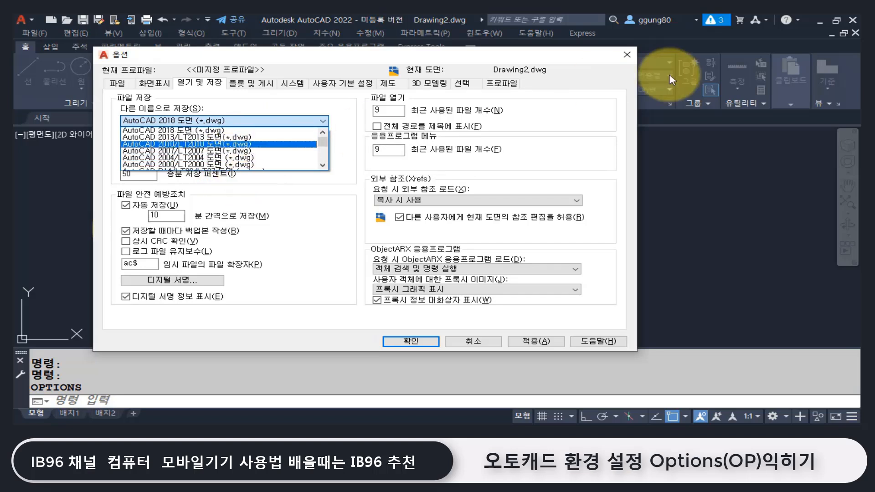
click(632, 56)
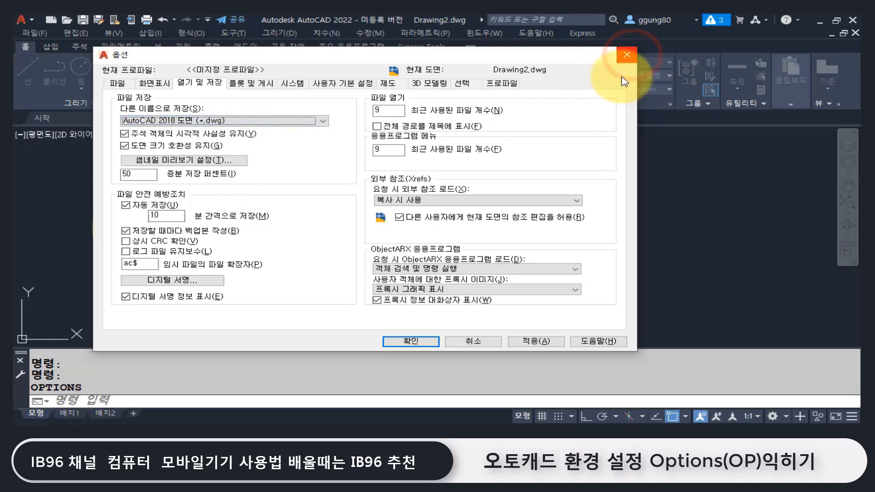
click(631, 58)
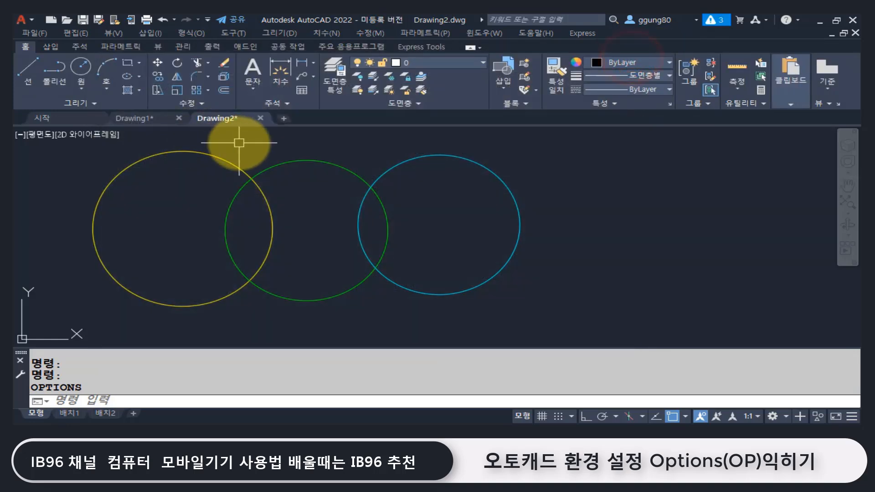
Step: Start saving the drawing under another name and set its file type to AutoCAD 2013/LT2013 도면 (*.dwg)
click(21, 15)
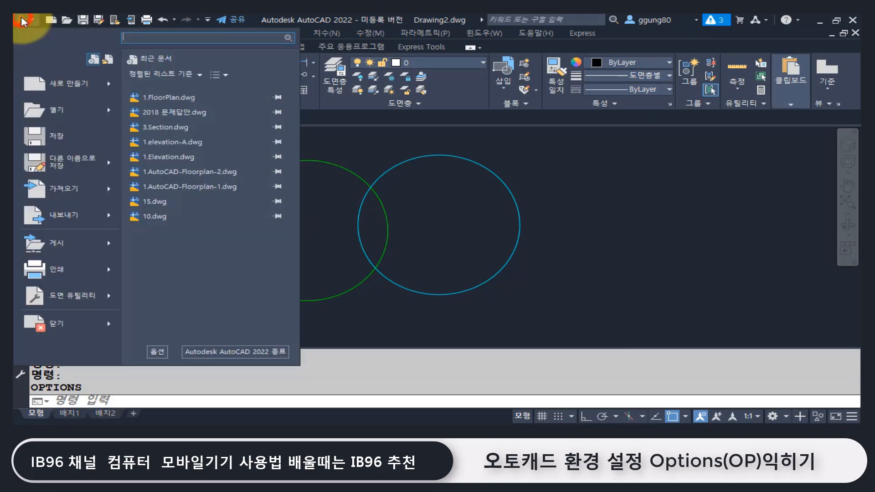
click(72, 165)
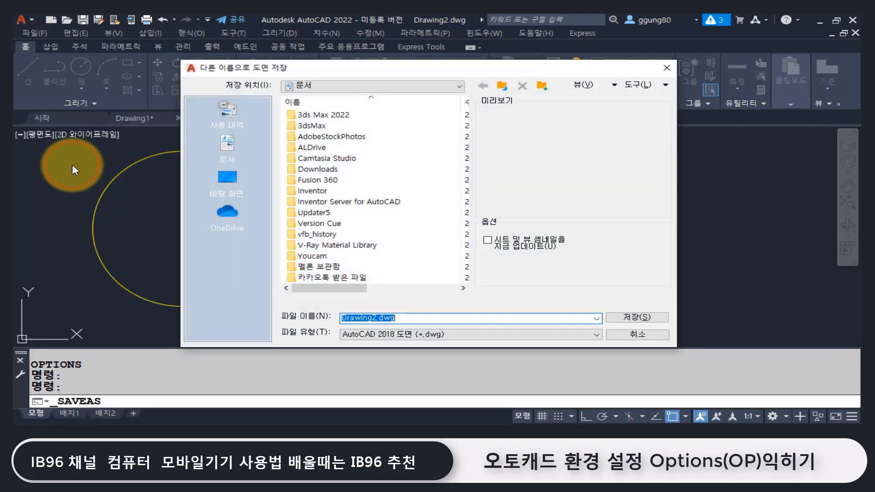
double_click(365, 318)
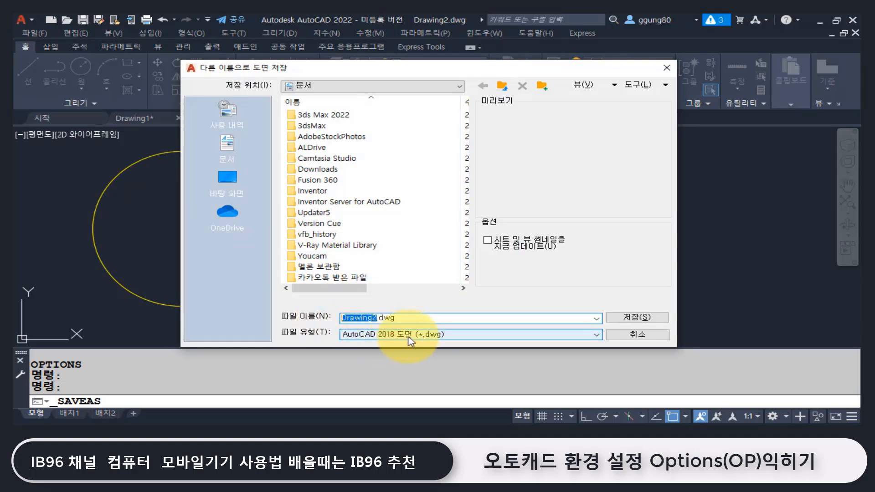
click(490, 335)
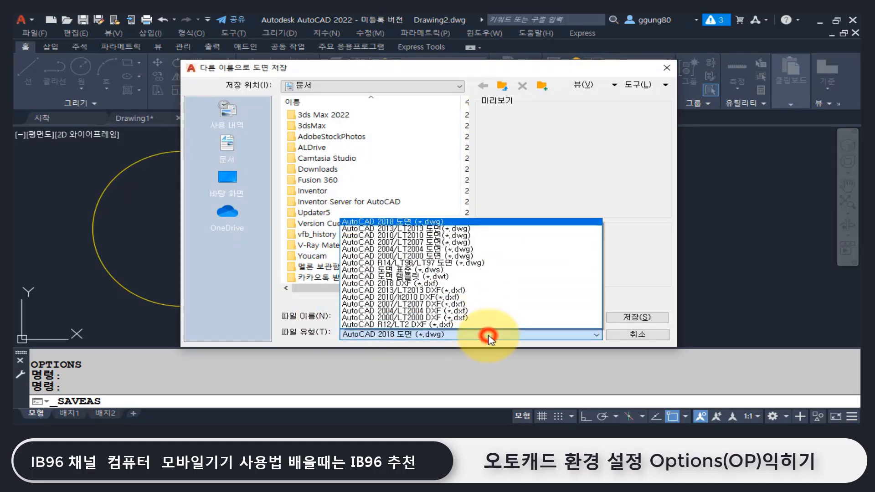
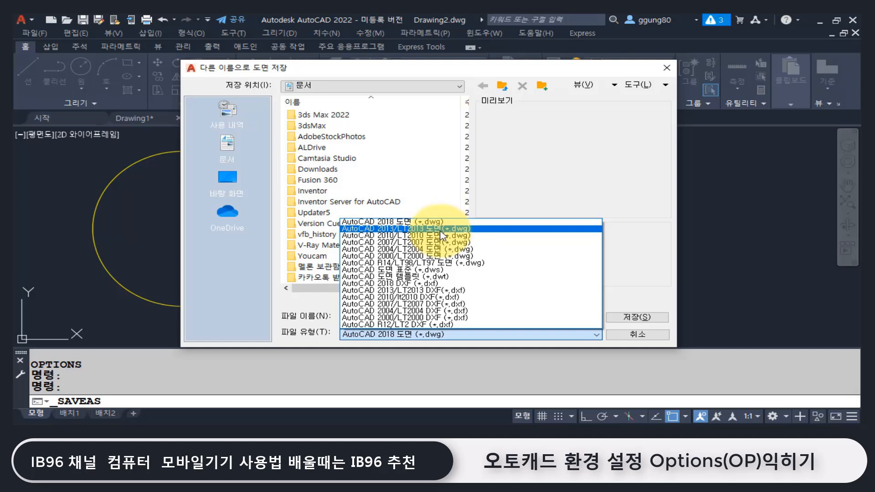
click(490, 233)
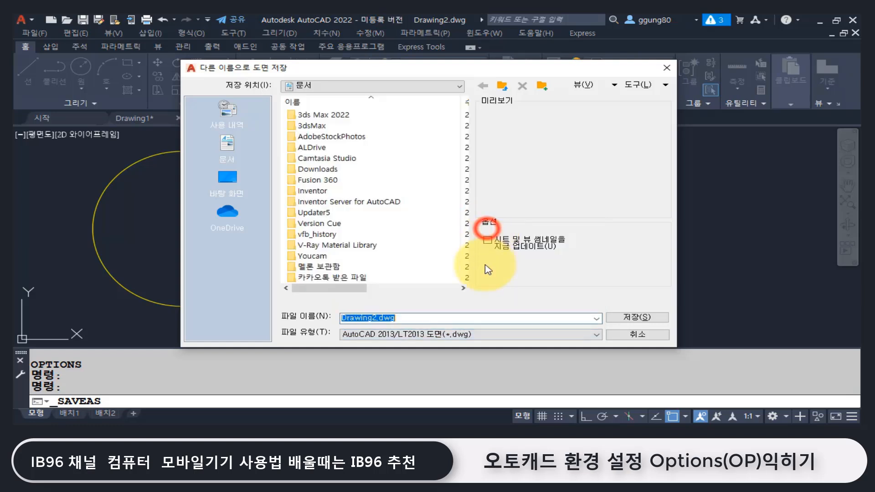
Step: Set the file type of the drawing being saved back to AutoCAD 2018 도면 (*.dwg)
click(492, 336)
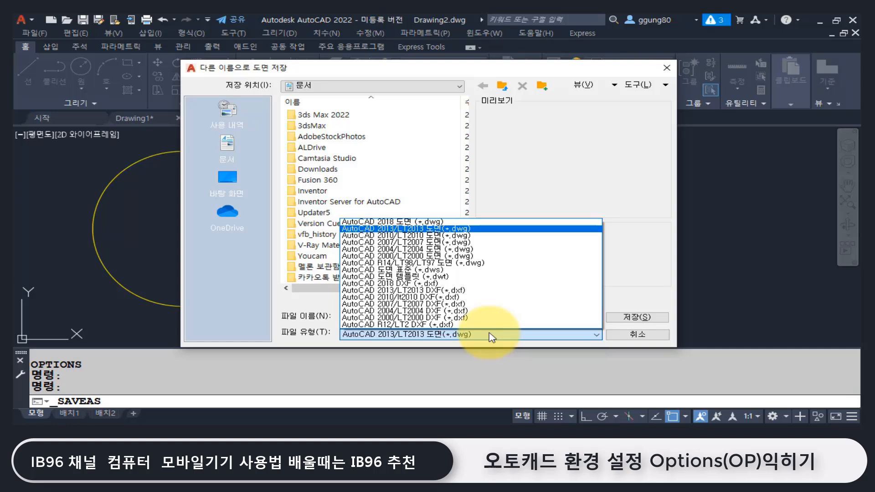
click(426, 219)
click(483, 222)
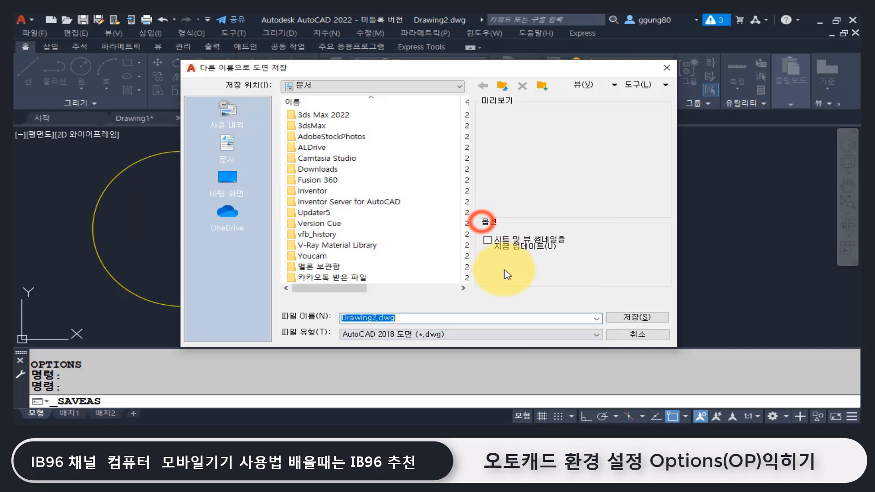
Step: Choose AutoCAD 2013/LT2013 도면 (*.dwg) as the file type again, and cancel the save
click(510, 336)
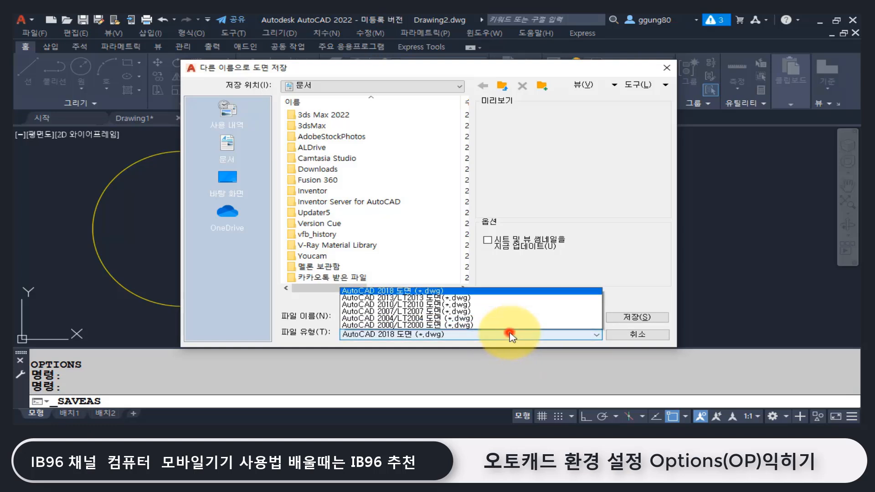
click(502, 229)
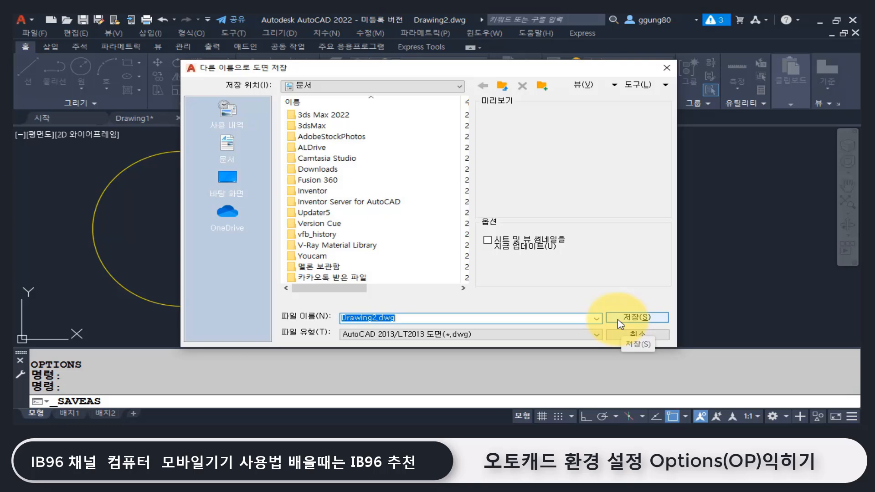
key(Escape)
key(Escape)
key(Escape)
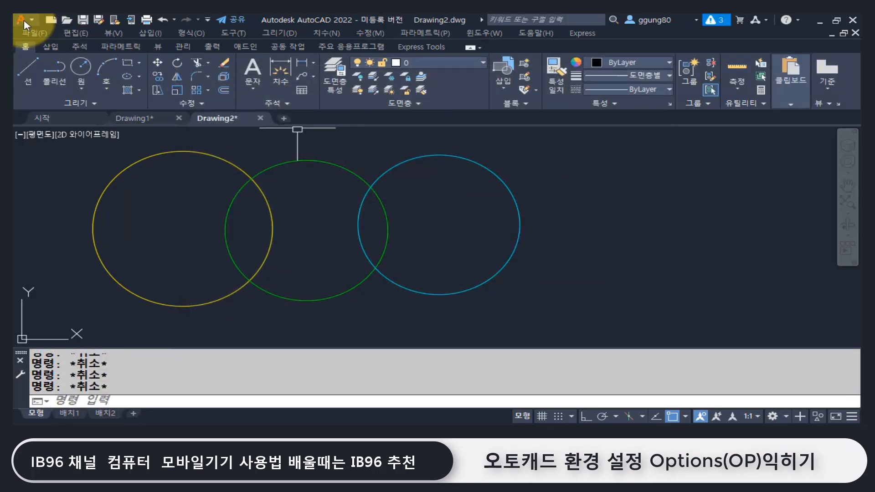
Step: Start saving the drawing under another name and choose AutoCAD 2013/LT2013 도면 (*.dwg) as its file type
click(24, 20)
click(82, 166)
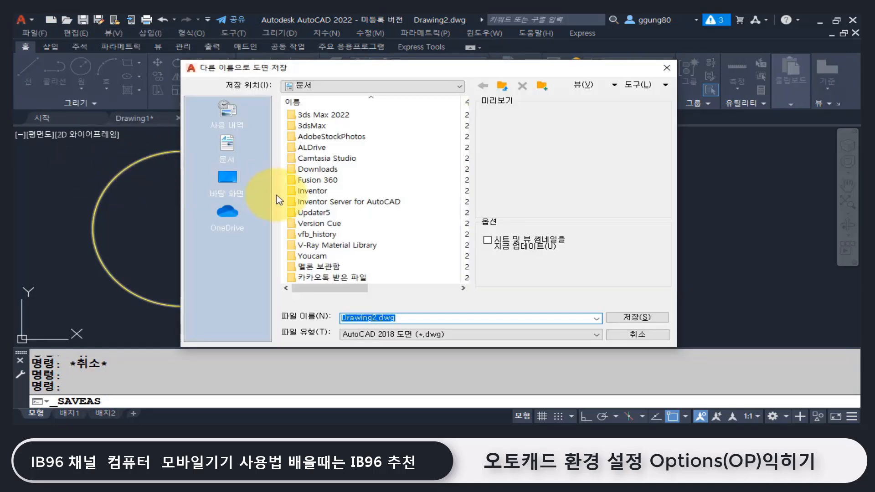
click(485, 337)
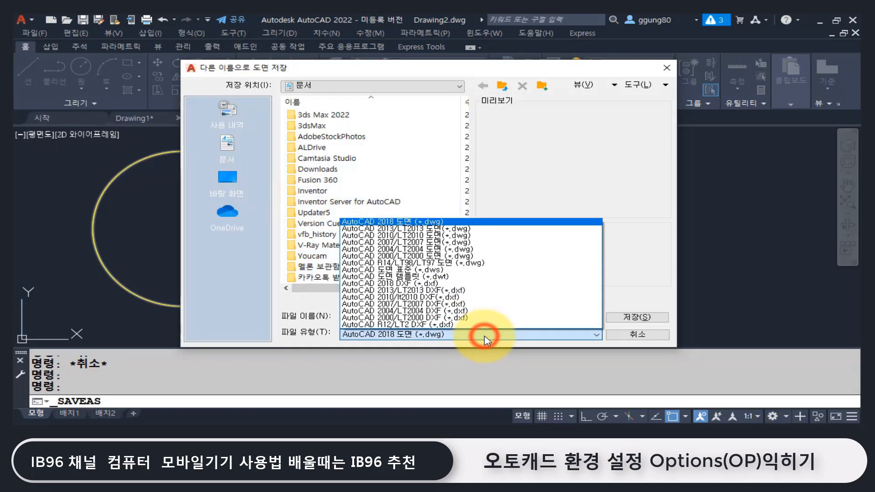
click(501, 229)
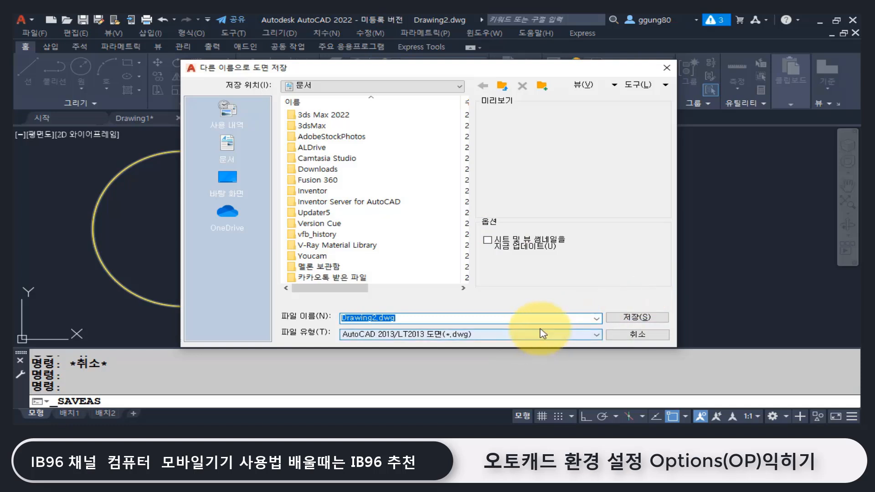
Step: Return the file type of the drawing being saved to AutoCAD 2018 도면 (*.dwg), and cancel the save
click(525, 337)
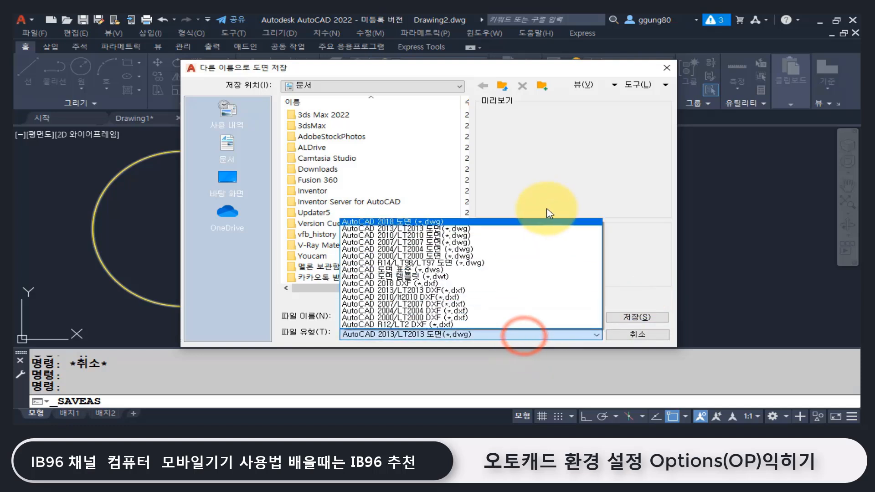
click(529, 222)
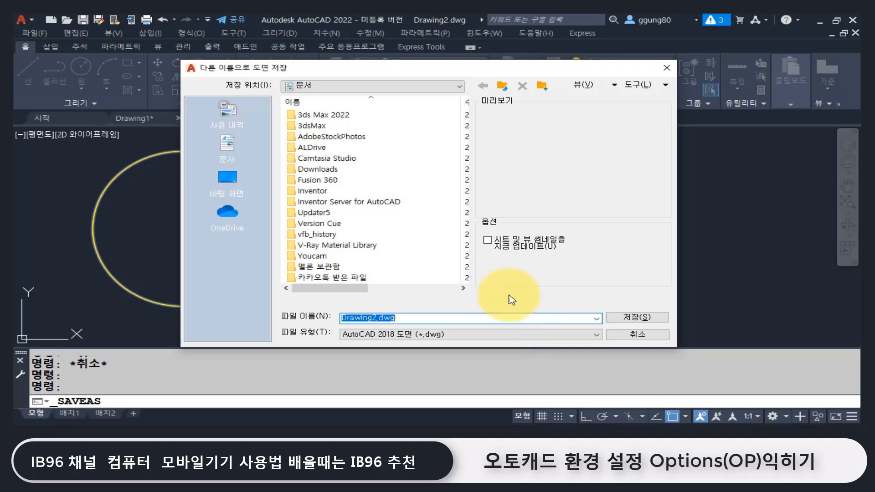
click(485, 336)
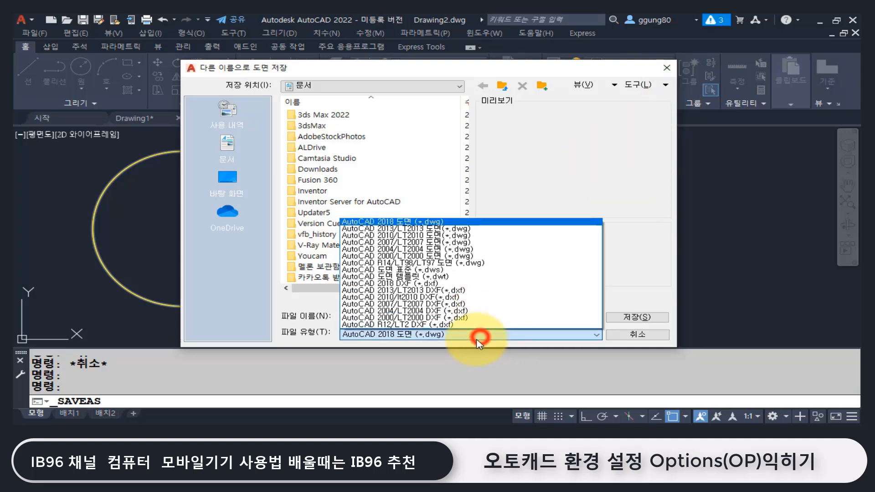
click(439, 222)
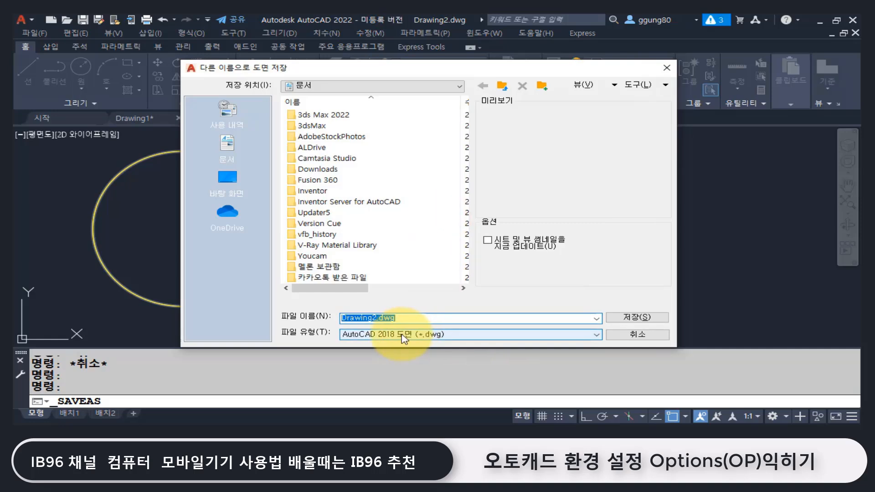
click(667, 67)
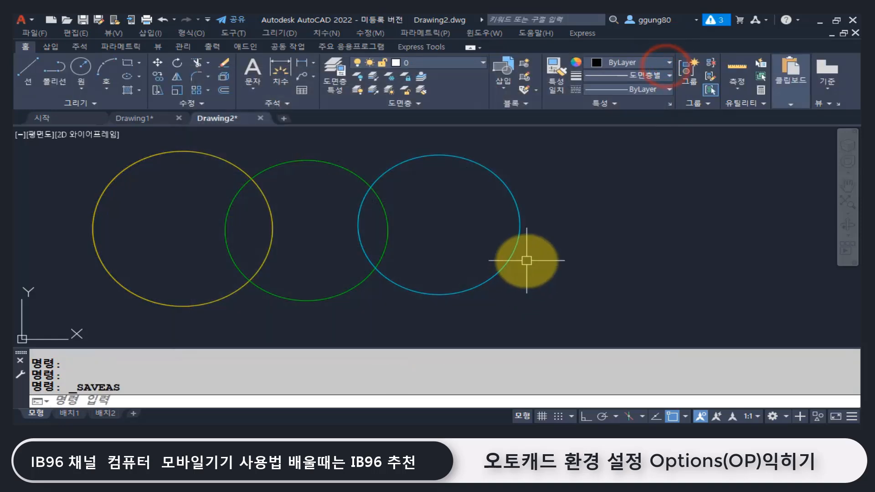
Step: Start saving the drawing under another name as AutoCAD 2010/LT2010 도면 (*.dwg), and cancel the save
click(20, 19)
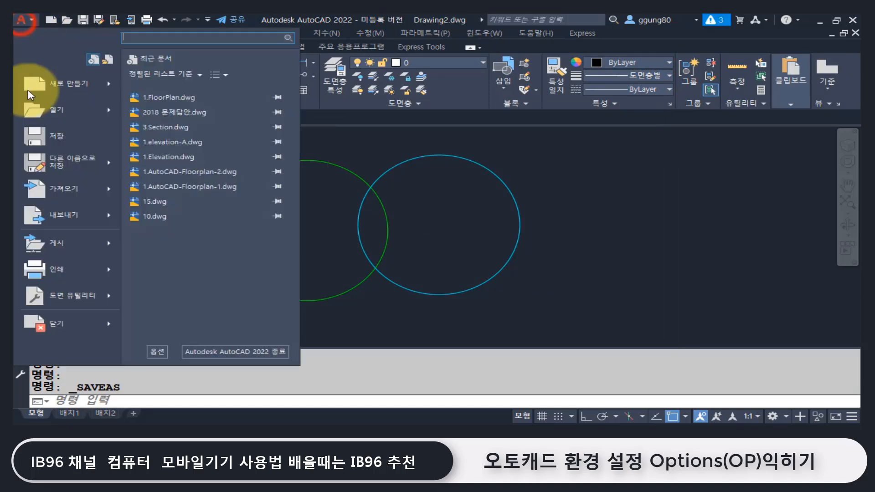
click(56, 159)
click(421, 338)
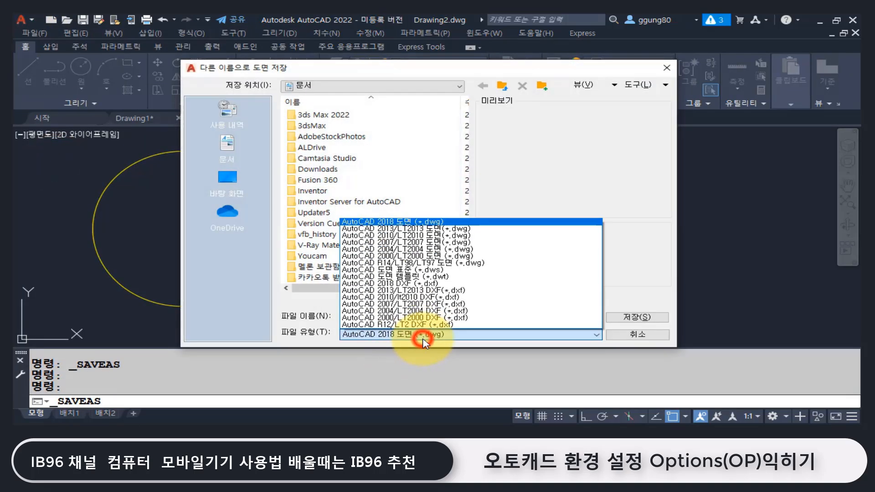
click(473, 237)
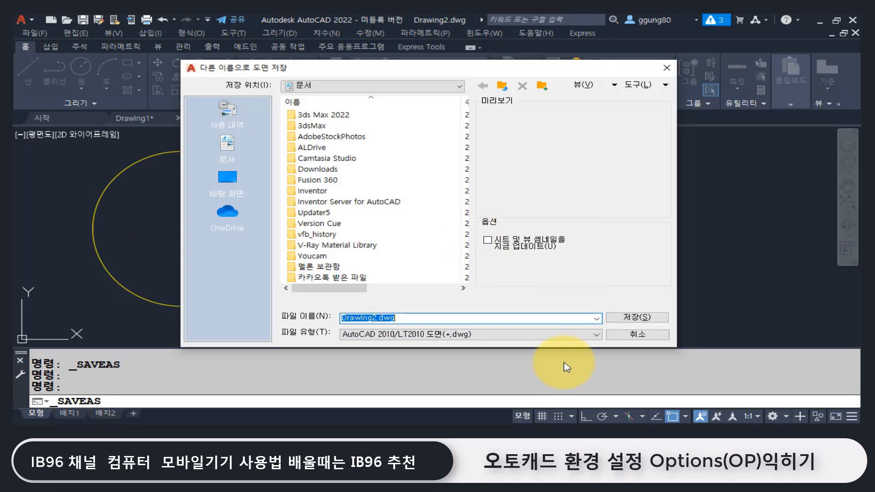
key(Escape)
key(Escape)
key(Escape)
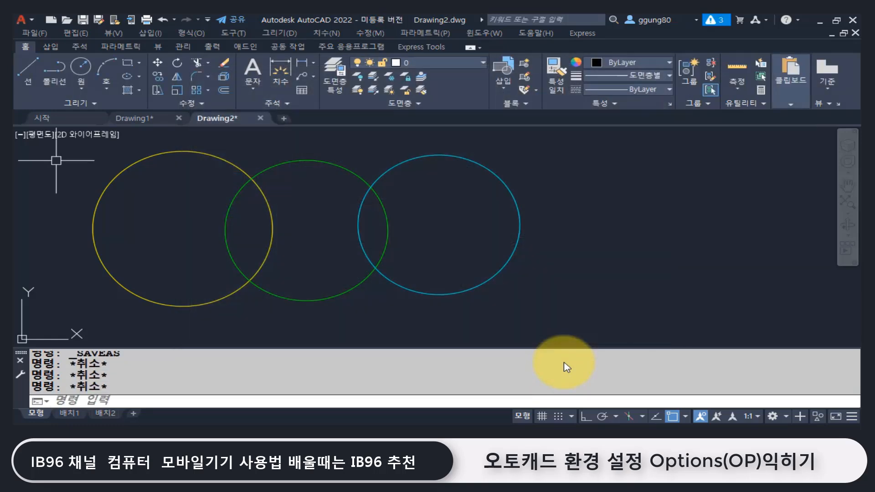
Step: Set the default save format in the open and save options (열기 및 저장) to AutoCAD 2010/LT2010 도면 (*.dwg), and apply it
text(op)
key(Return)
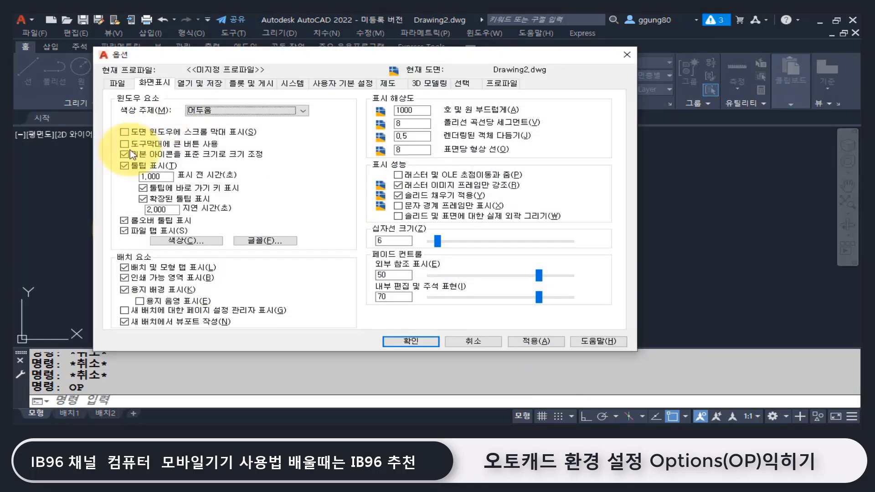
click(217, 87)
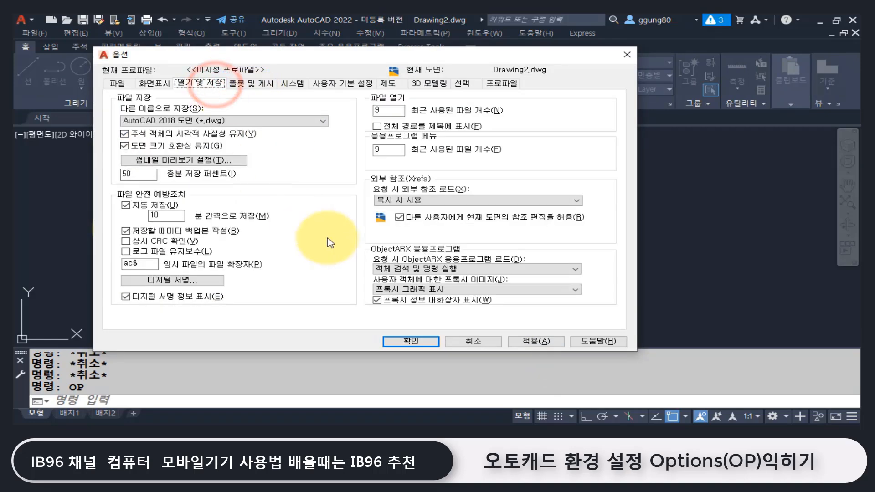
click(292, 122)
click(289, 119)
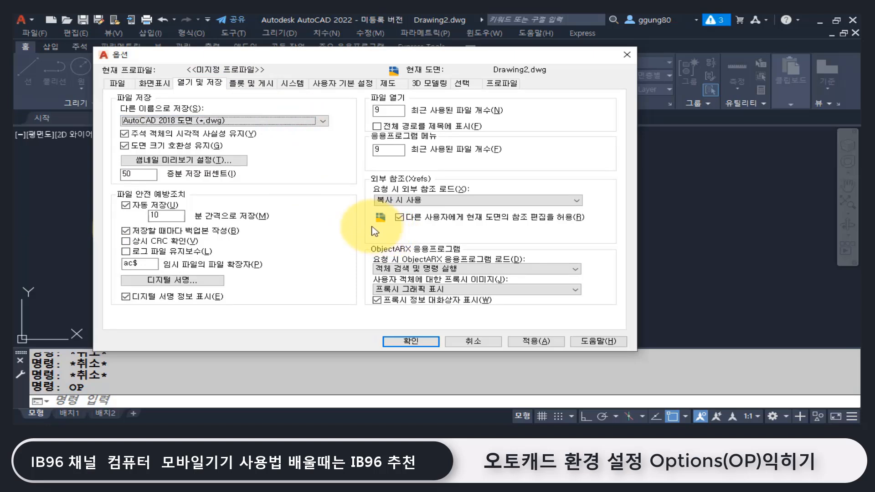
click(319, 123)
click(308, 143)
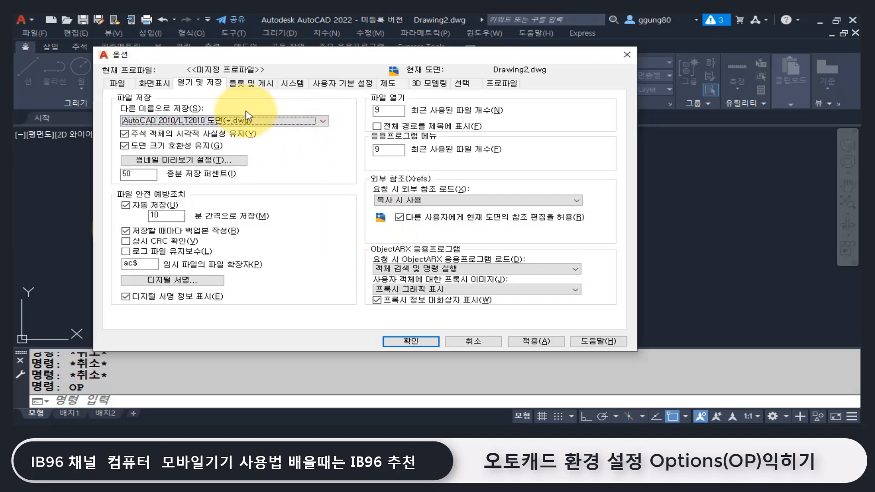
click(538, 342)
click(411, 341)
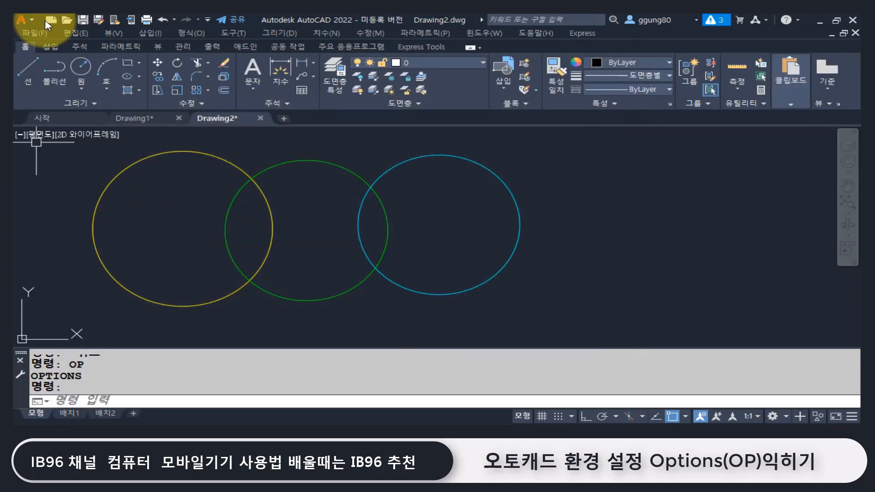
Step: Check the default file type offered when saving the drawing under another name, and close without saving
click(23, 17)
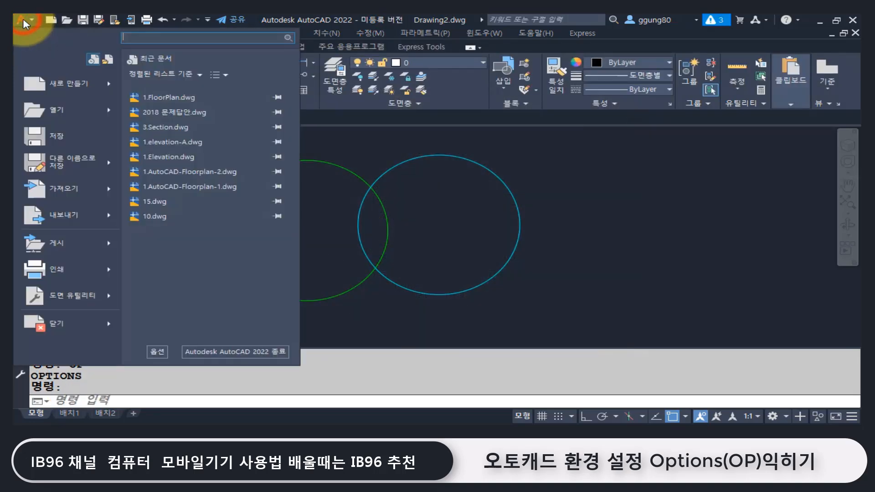
click(82, 165)
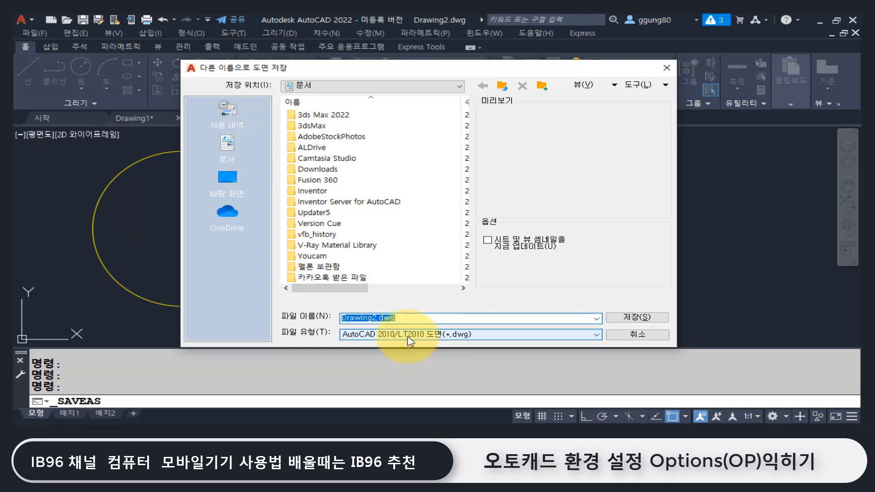
click(669, 70)
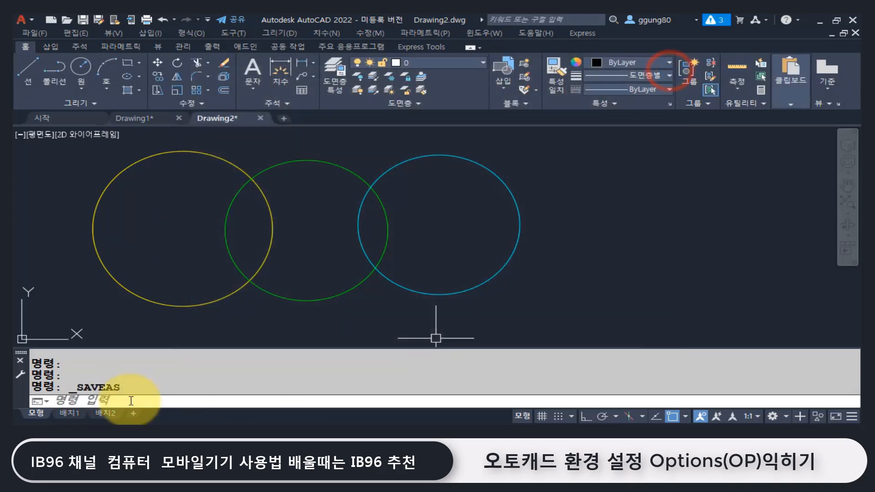
text(op)
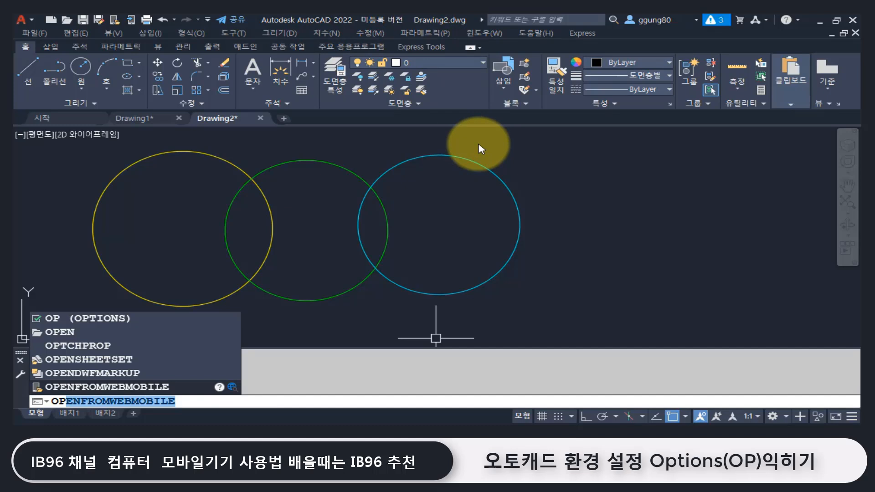
key(Escape)
key(Escape)
key(Escape)
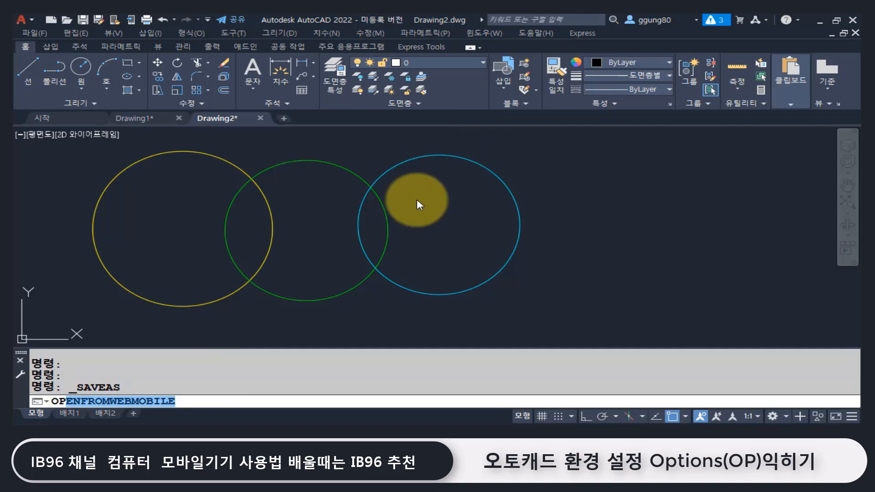
Step: Review the automatic save (자동 저장) interval in the open and save options, and close the dialog without changes
text(op)
key(Return)
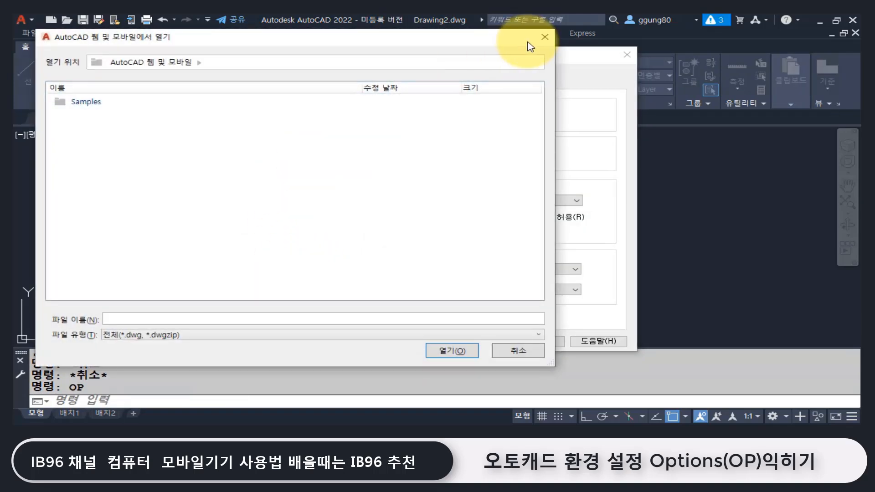
click(546, 37)
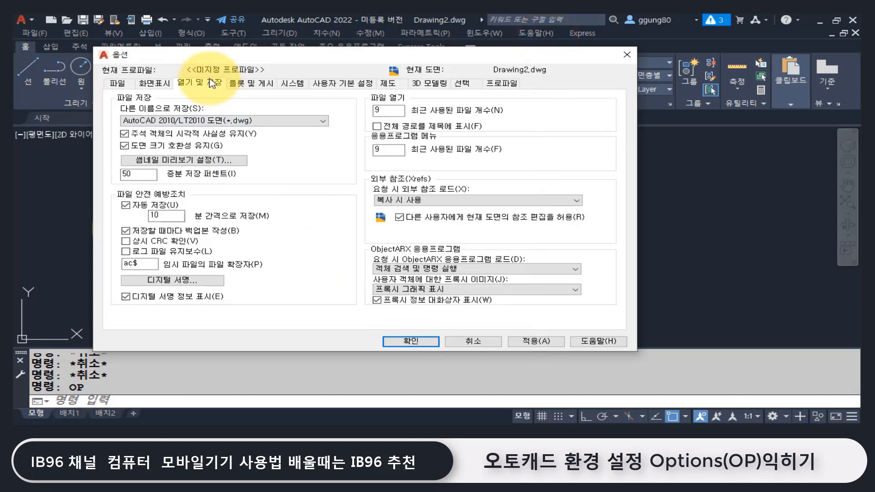
double_click(165, 216)
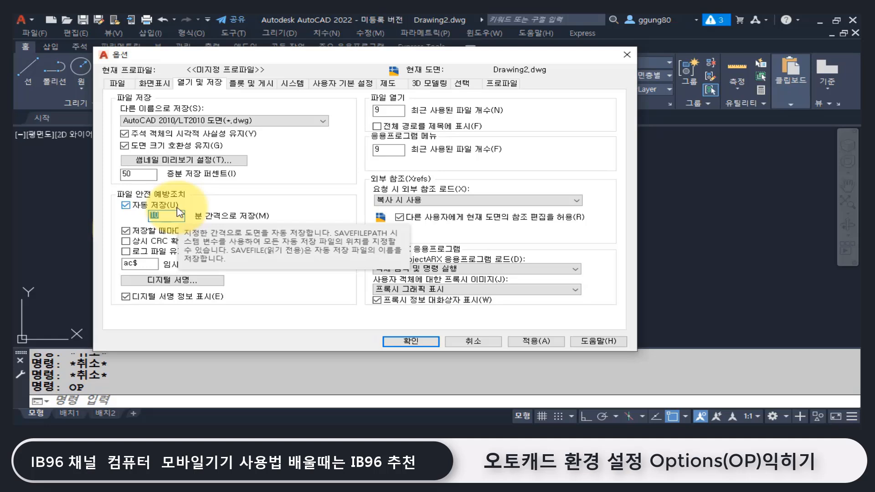
click(628, 54)
Step: Enlarge the command history to find and highlight the automatic save file path, and shrink the command window again
click(305, 363)
scroll(288, 376, up, 6)
scroll(287, 375, down, 6)
scroll(290, 378, down, 3)
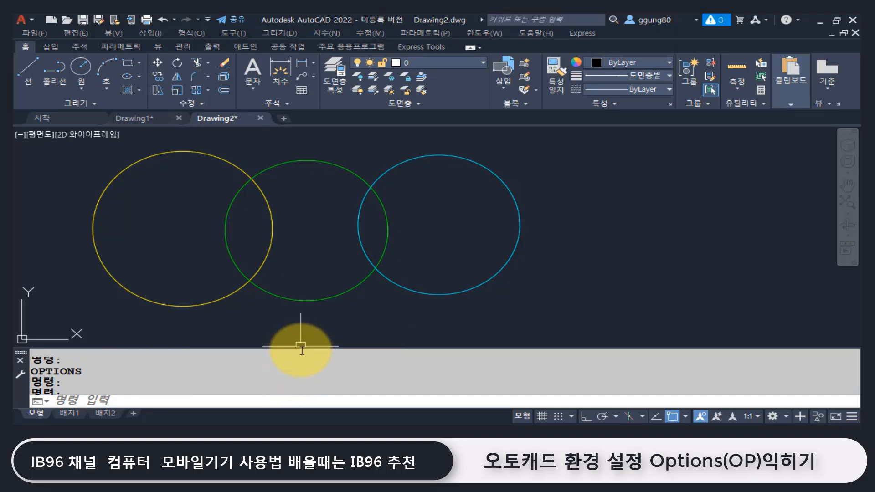
drag(301, 348, 303, 259)
scroll(297, 369, up, 12)
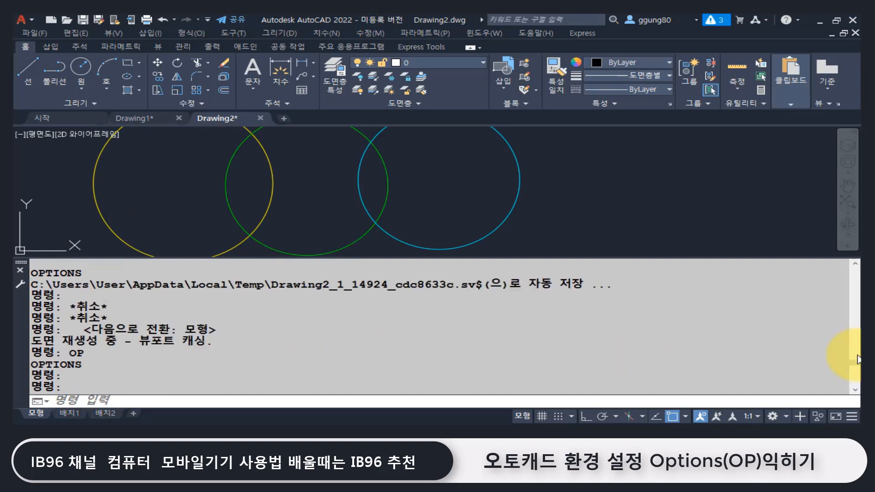
scroll(274, 329, up, 2)
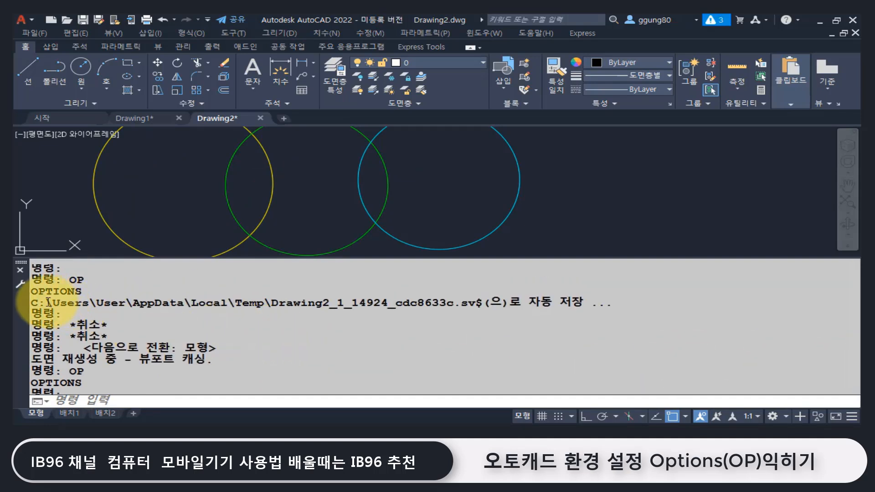
scroll(293, 332, up, 1)
drag(29, 312, 620, 323)
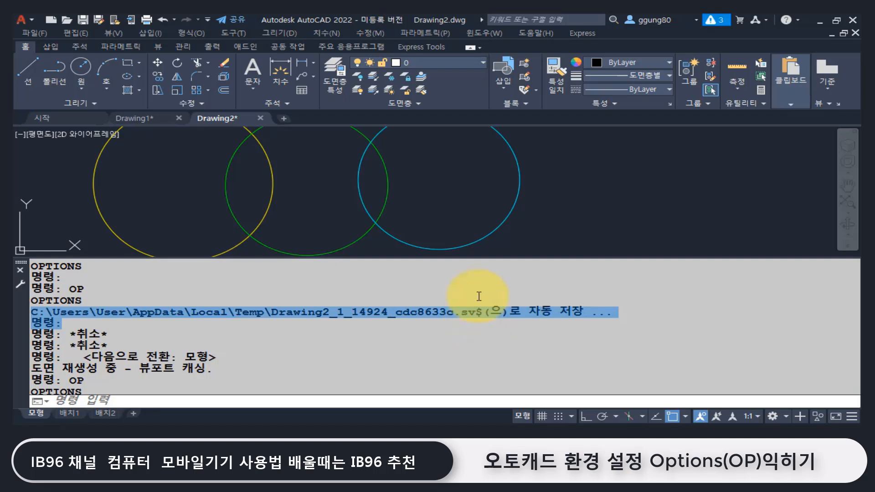
drag(463, 258, 454, 334)
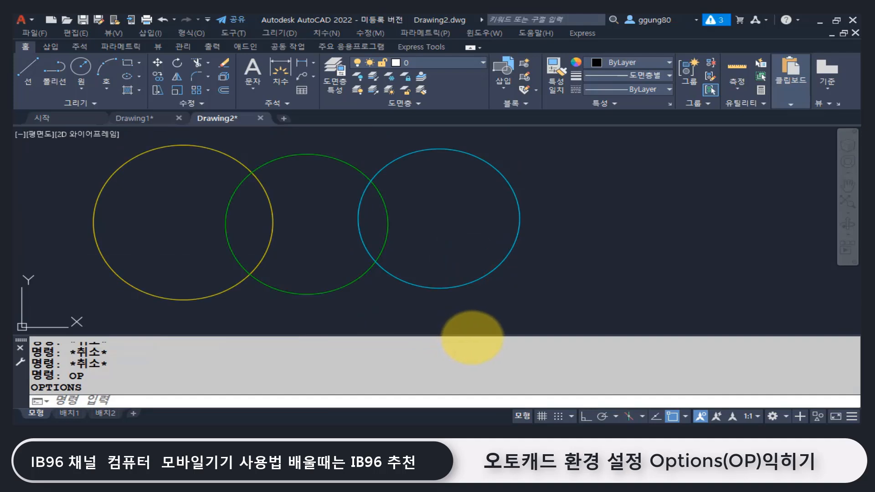
Step: Set the automatic save (자동 저장) interval in the options to 5 minutes and apply it
text(op)
key(Return)
double_click(167, 215)
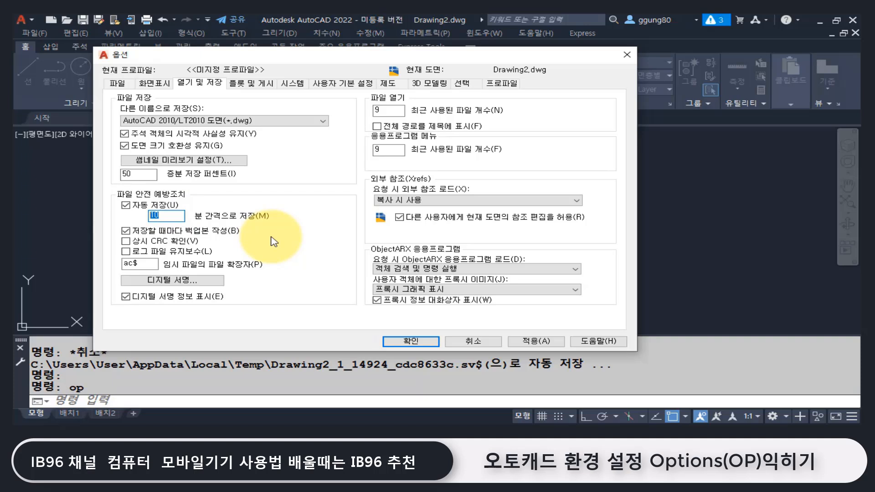
text(5)
click(536, 341)
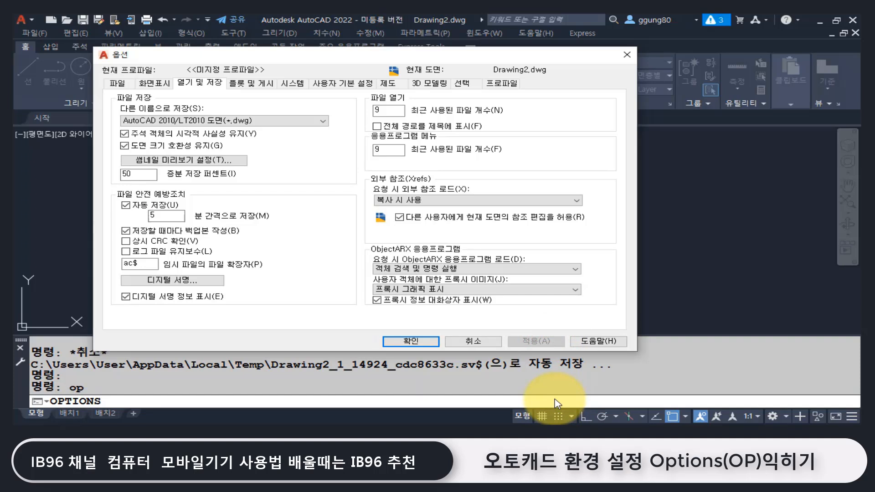
Step: Set the automatic save (자동 저장) interval to 20 minutes and apply it
double_click(174, 218)
text(20)
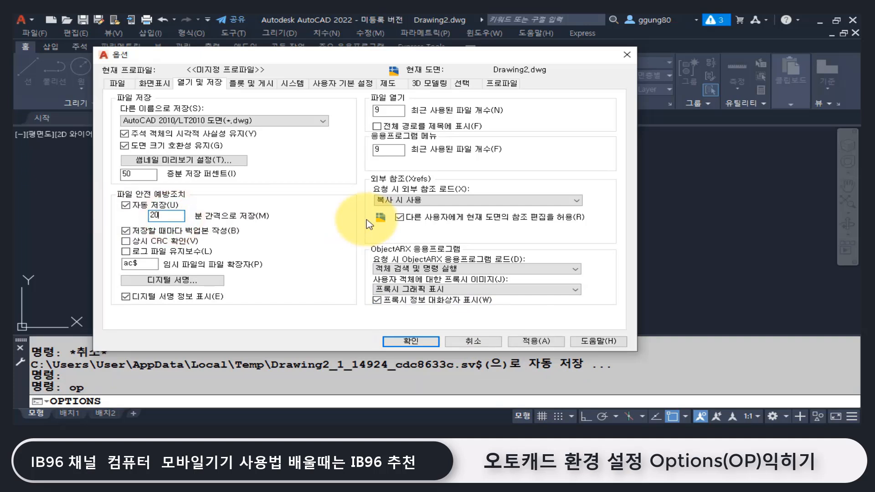
click(533, 343)
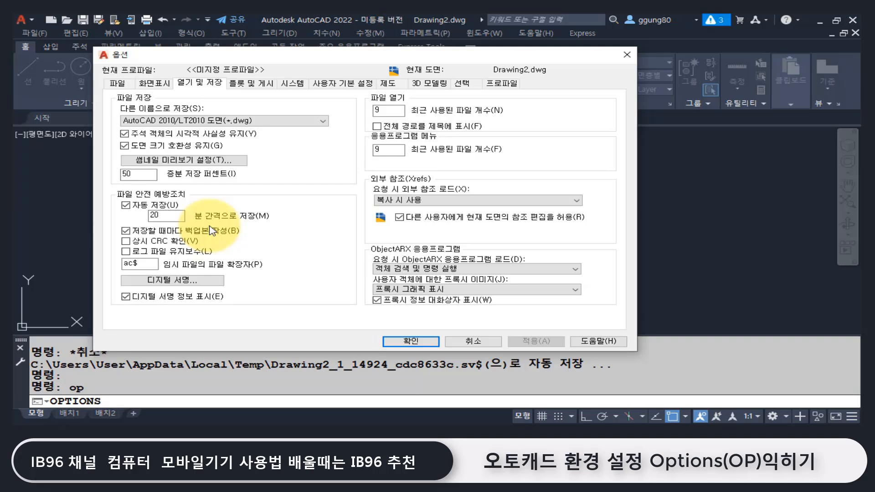
Step: Set the automatic save (자동 저장) interval in the options to 10 minutes and apply it
double_click(164, 215)
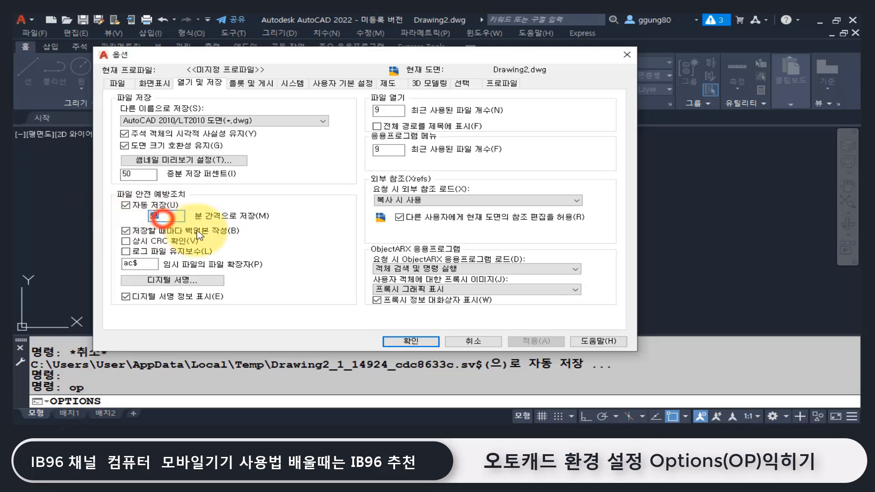
text(10)
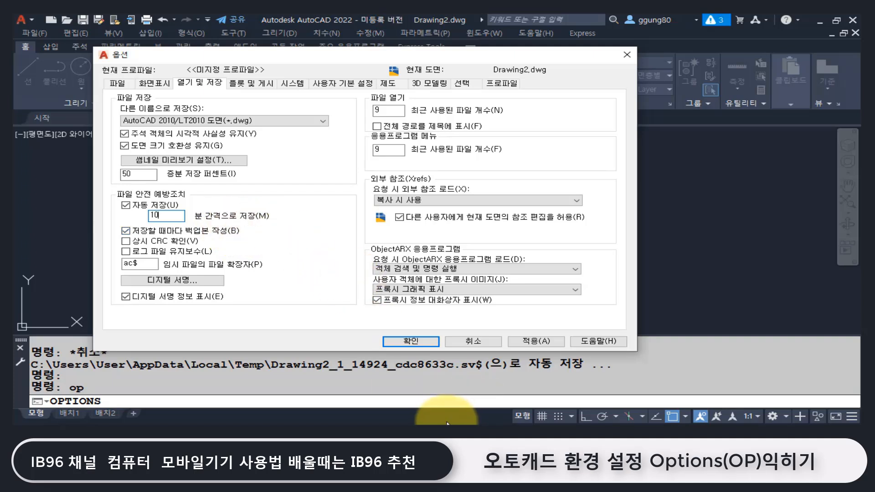
click(547, 341)
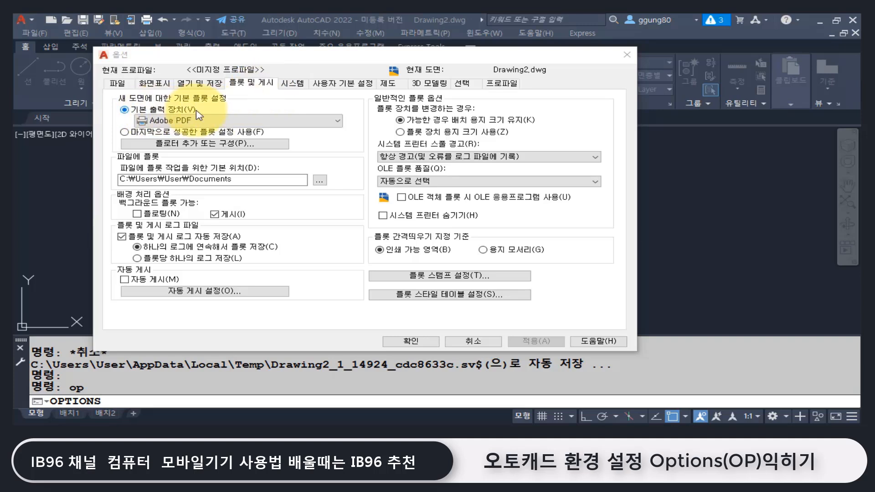
Step: Review the devices available as default output device (기본 출력 장치) in the plot and publish options, and close the dialog without changes
click(283, 121)
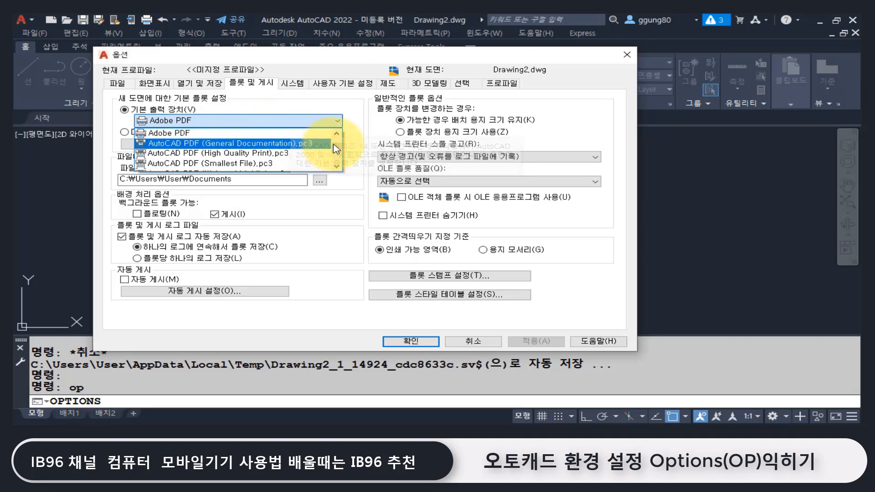
mouse_move(336, 144)
mouse_down()
mouse_move(336, 156)
mouse_move(339, 142)
mouse_up()
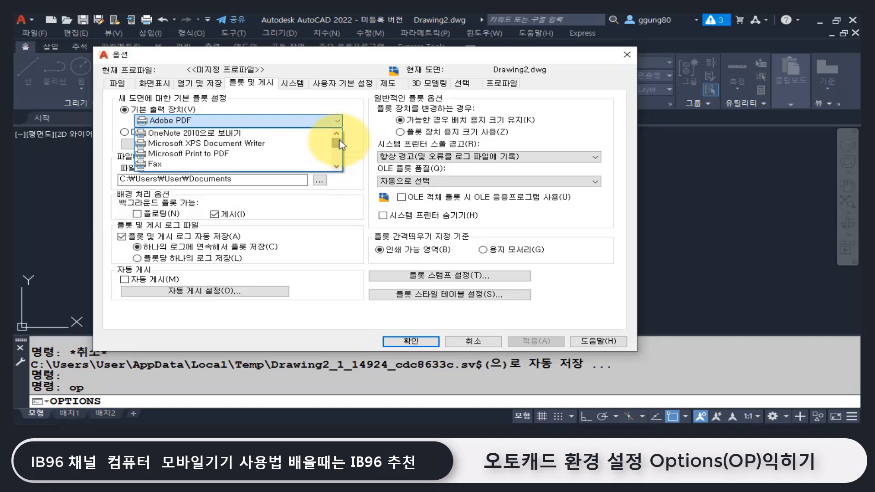
click(628, 55)
Step: Start plotting the current drawing to review the available printers and plotters, and close the plot dialog without plotting
click(23, 21)
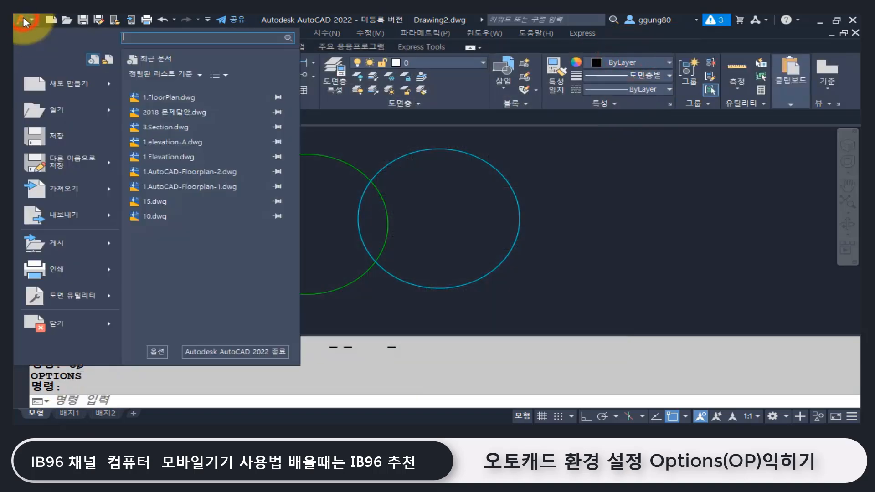
click(58, 272)
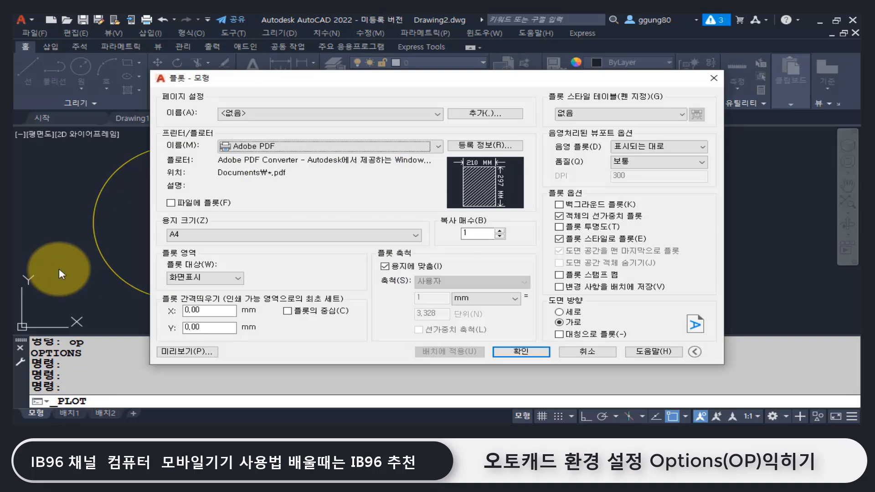
click(412, 145)
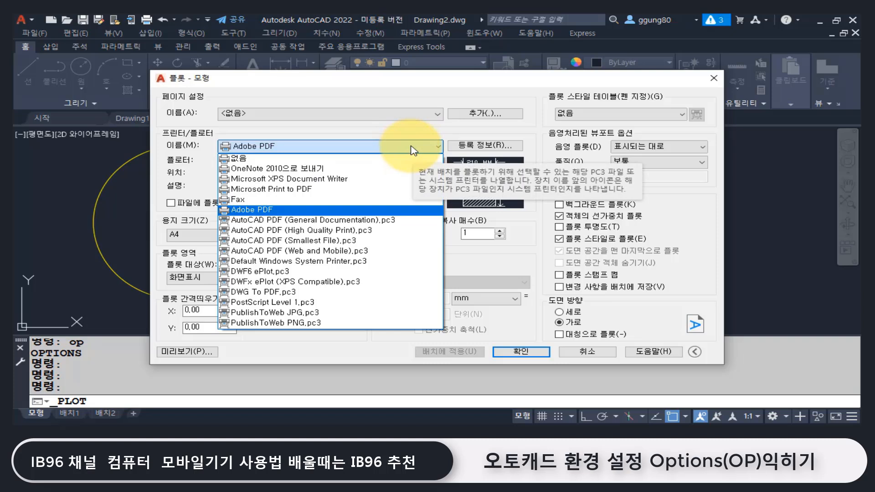
click(413, 148)
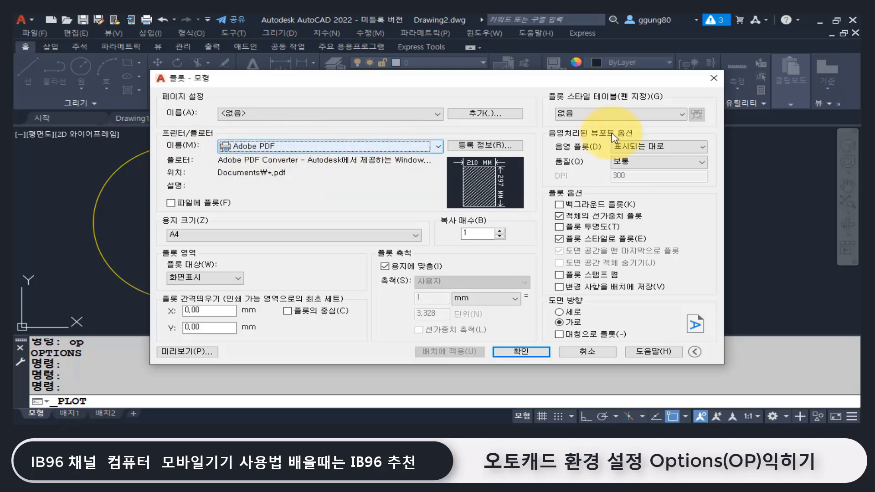
click(714, 78)
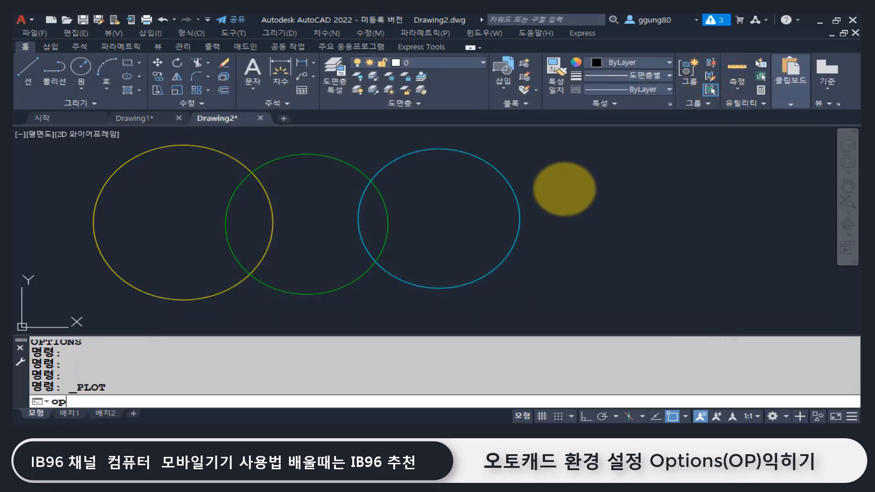
Step: Set the default output device for new drawings to DWF6 ePlot.pc3 in the plot and publish options, and apply it
key(Return)
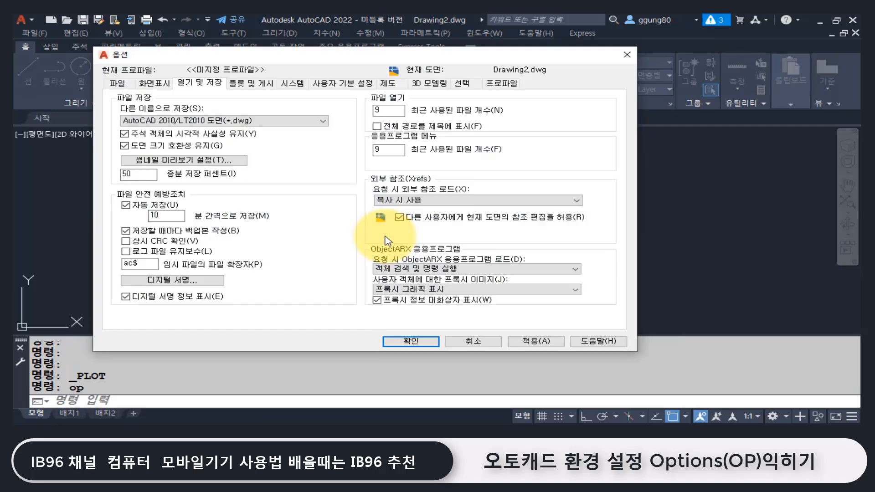
click(251, 83)
click(222, 122)
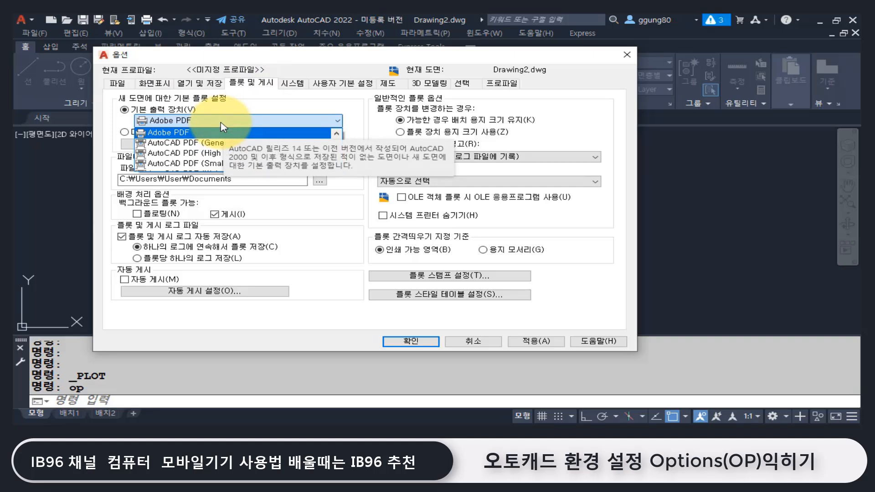
scroll(231, 137, down, 2)
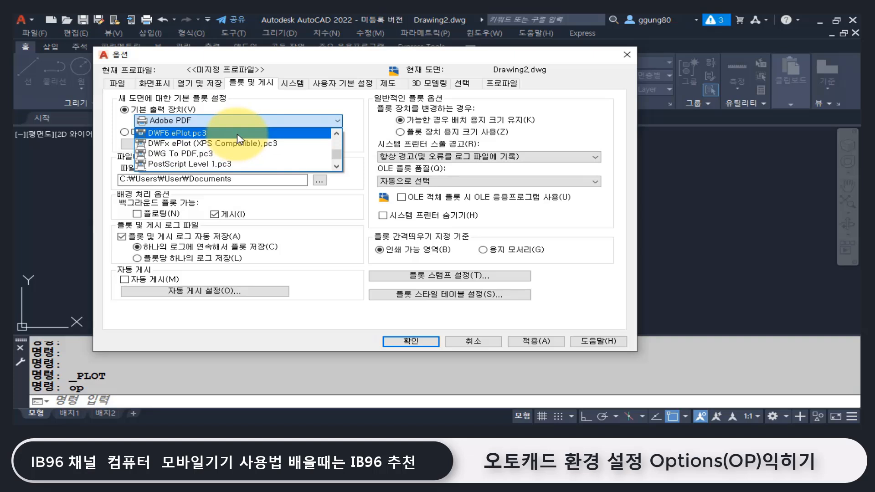
click(237, 136)
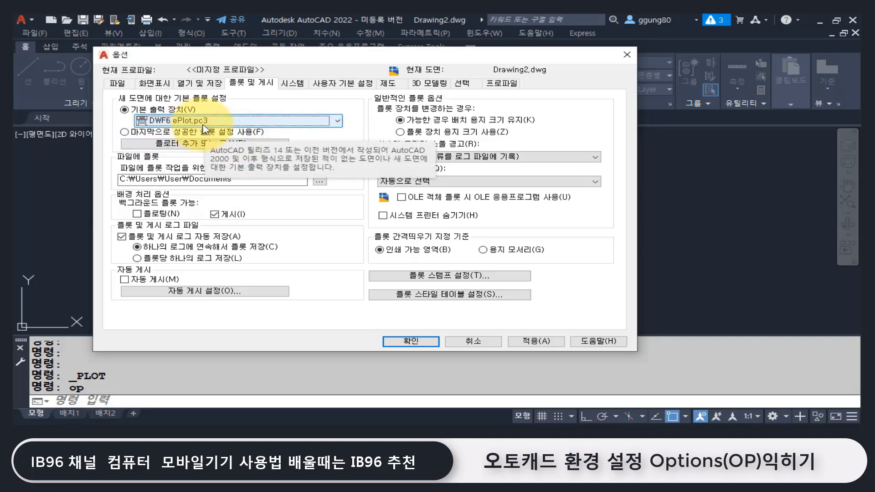
click(547, 341)
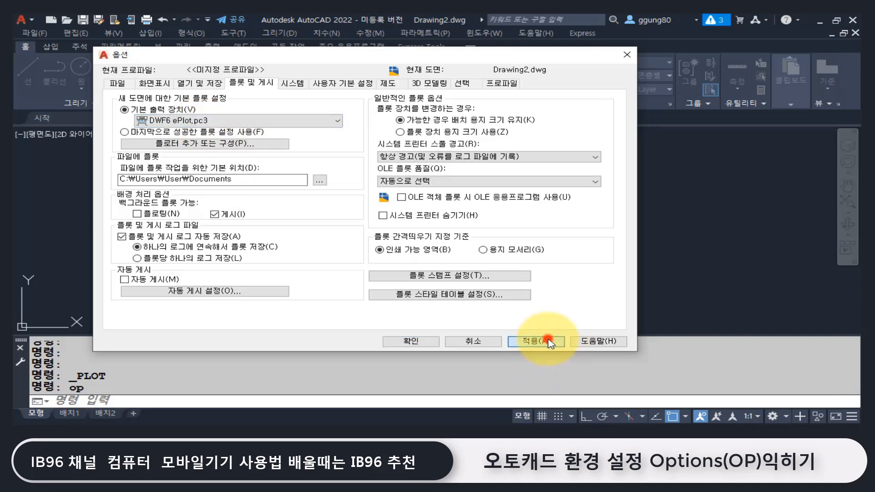
click(432, 341)
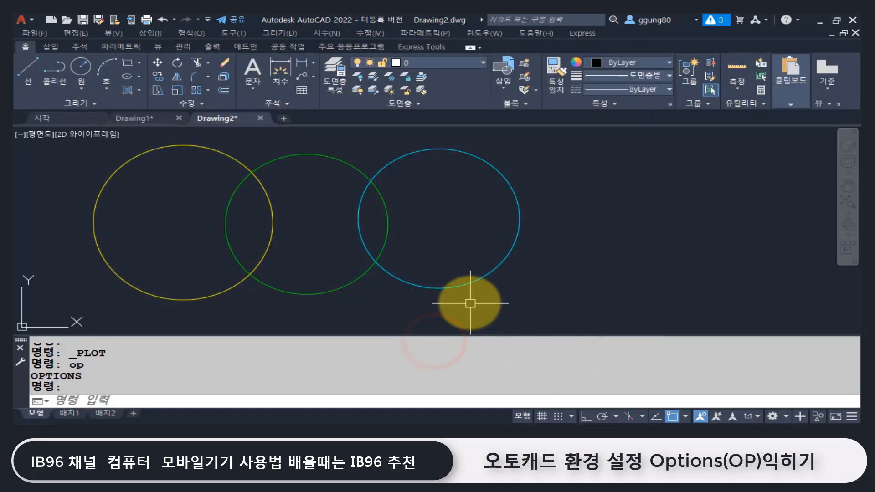
Step: Check which printer the plot dialog uses for the existing drawing, and close it without plotting
click(21, 19)
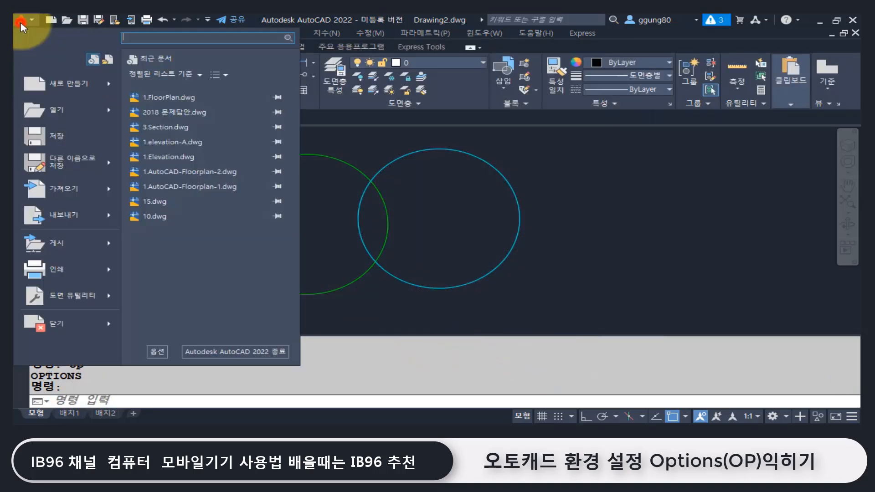
click(49, 277)
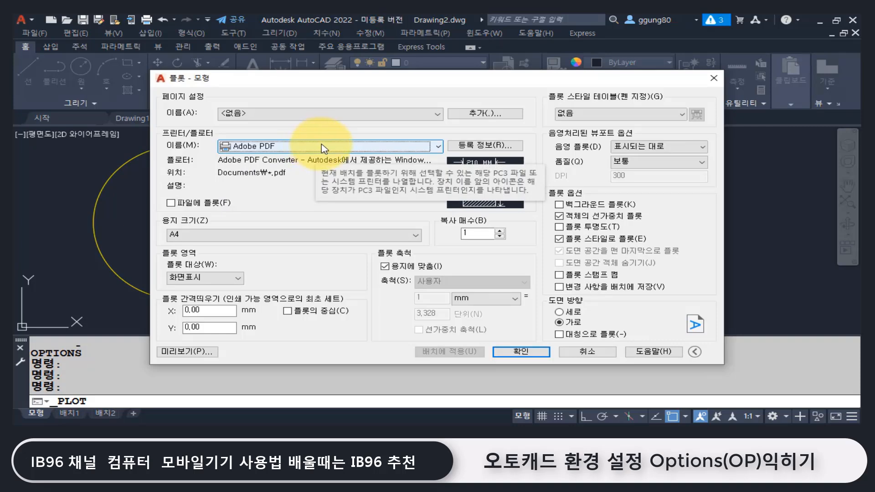
click(714, 78)
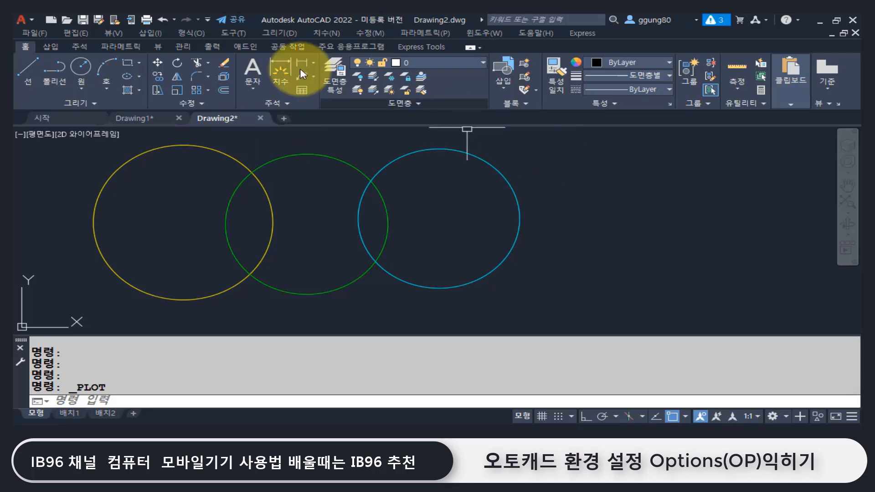
Step: Create a new blank drawing
key(ctrl+n)
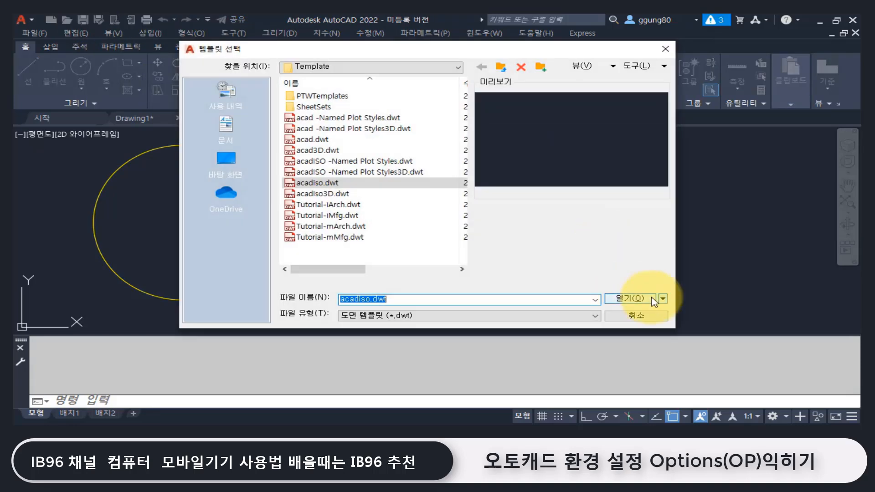
click(655, 295)
click(655, 336)
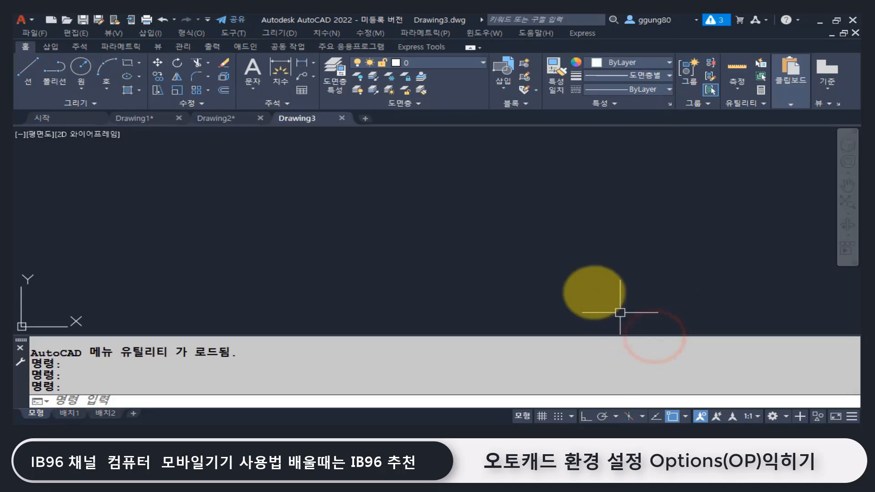
Step: Continue to a single-sheet plot (단일 시트 플롯 계속) of the new drawing to check its default printer, and cancel the plot
key(ctrl+p)
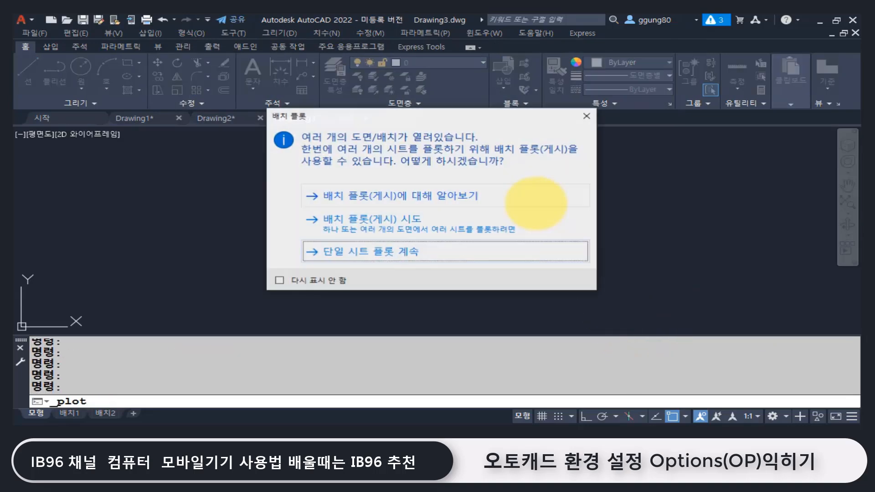
click(388, 249)
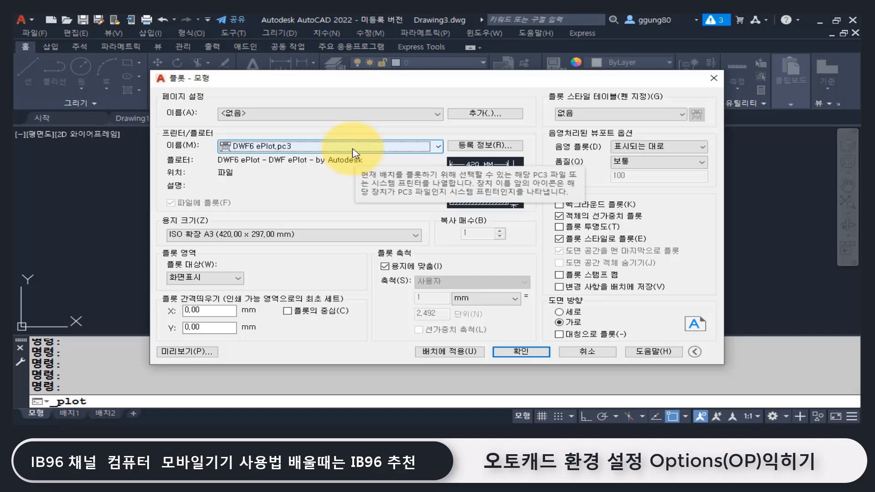
key(Escape)
key(Escape)
key(Escape)
Step: Review the default output device and plot offset reference (플롯 간격띄우기 지정 기준) in the plot and publish options, and close the dialog
text(op)
key(Return)
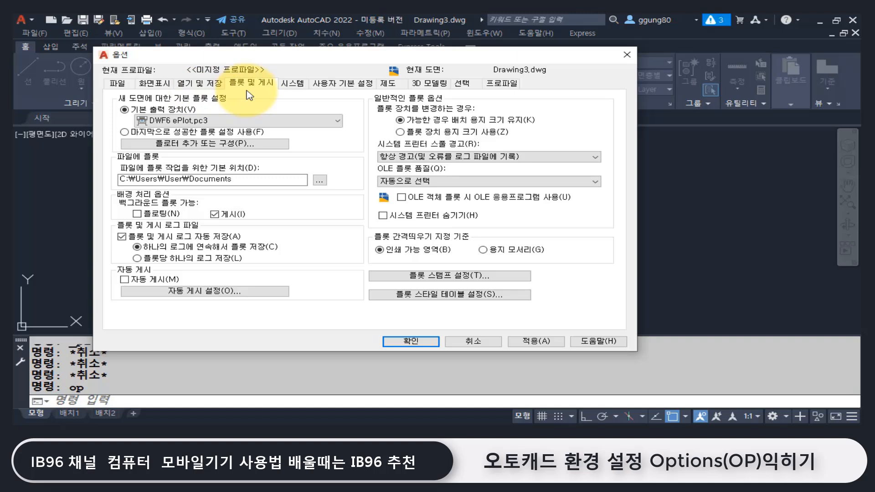
mouse_move(251, 130)
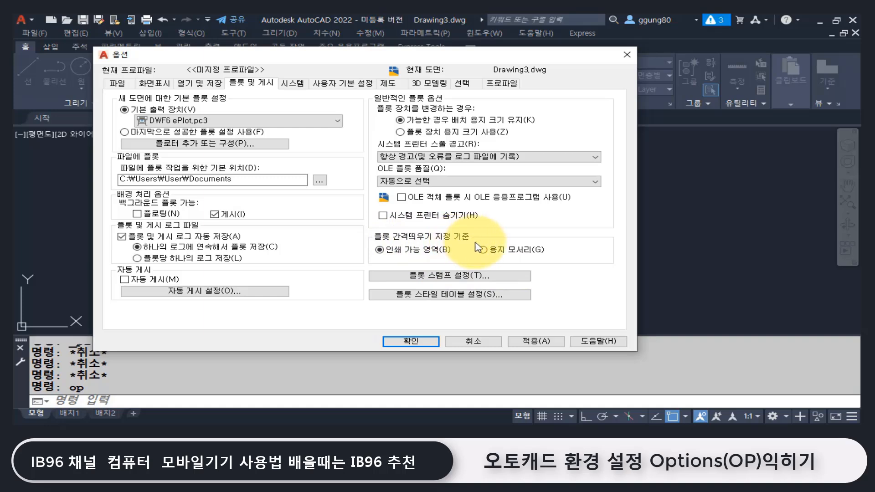
click(627, 55)
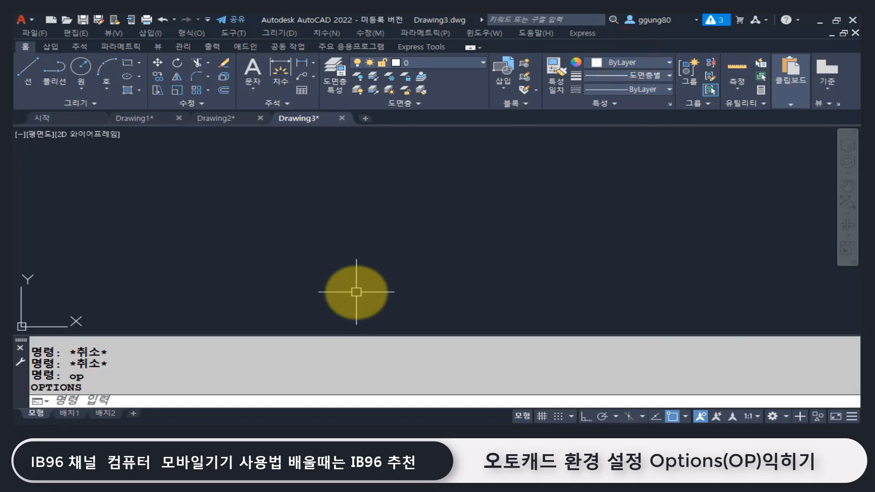
Step: Examine the X and Y plot offset (플롯 간격띄우기) and the paper preview in the single-sheet plot dialog, and close it without plotting
key(ctrl+p)
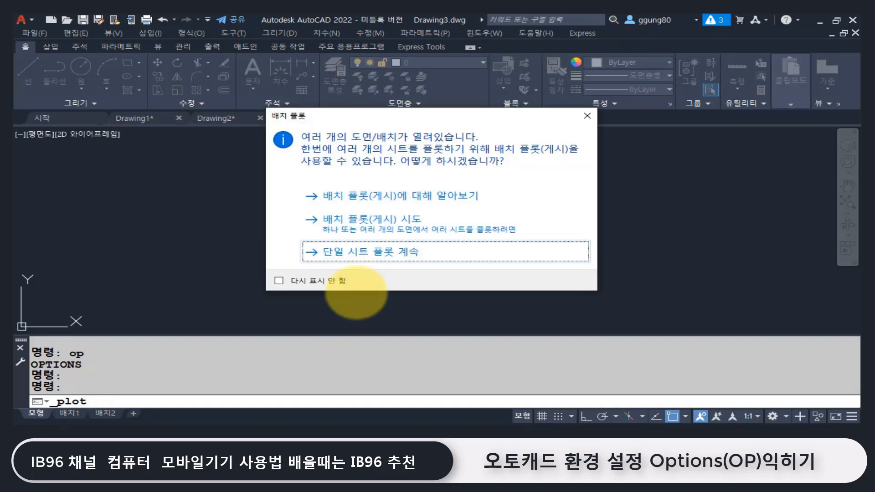
click(361, 253)
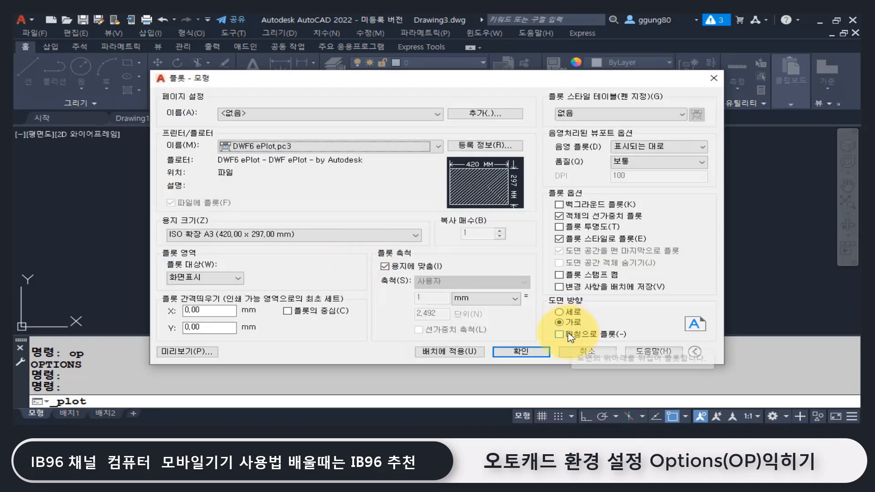
double_click(212, 310)
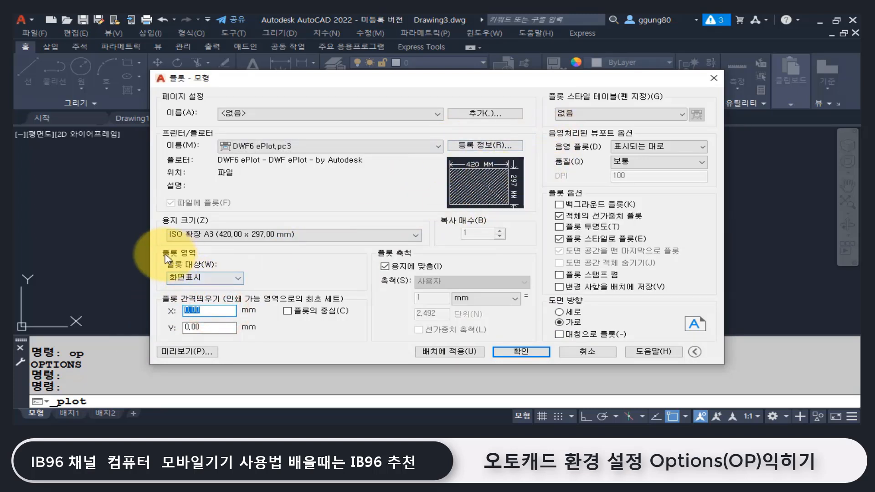
double_click(212, 328)
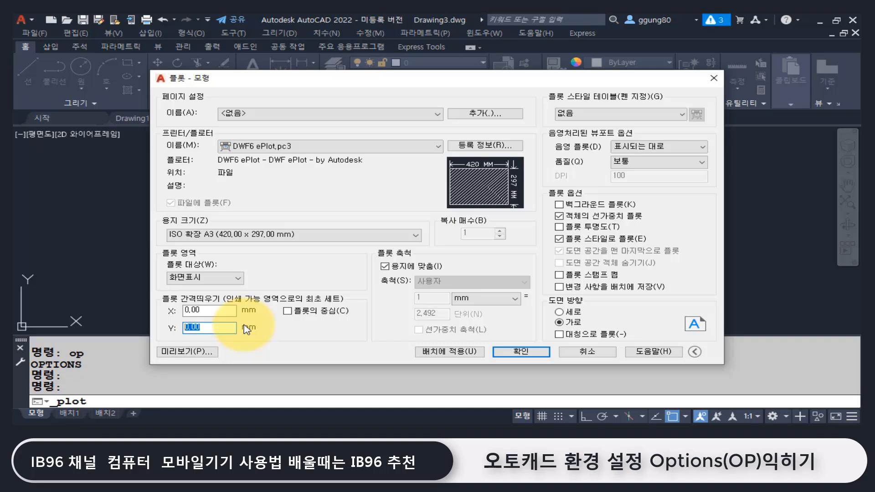
mouse_move(499, 199)
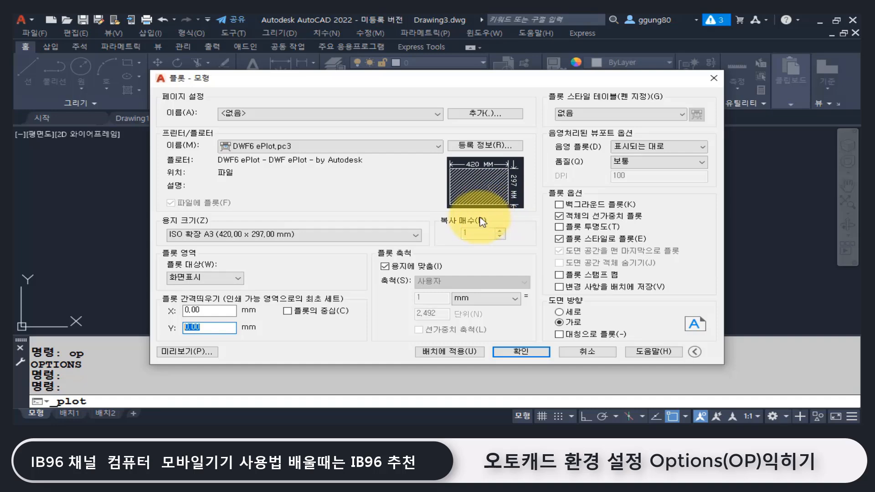
click(714, 78)
Step: Switch the plot offset reference in the plot options to paper edge (용지 모서리) and back to printable area (인쇄 가능 영역)
text(op)
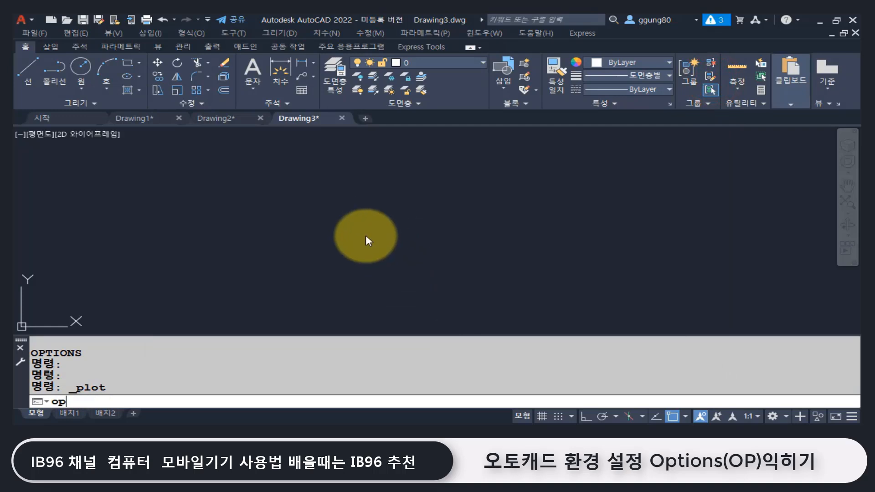
key(Return)
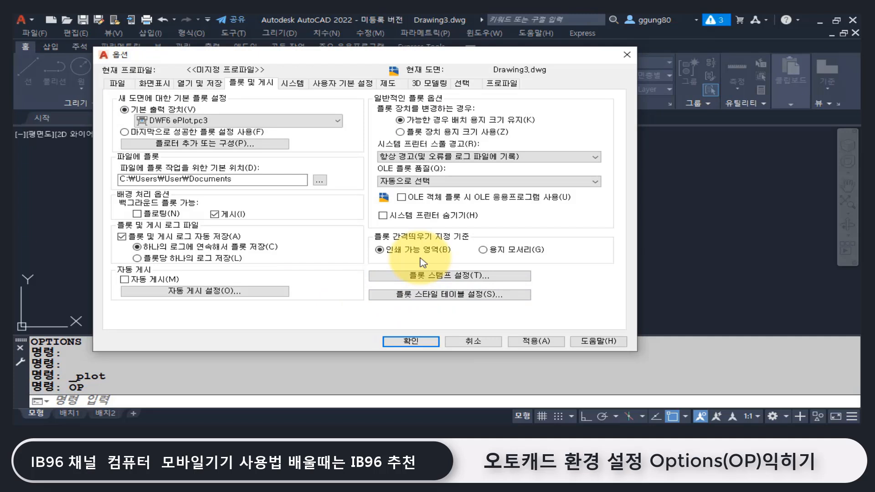
click(485, 252)
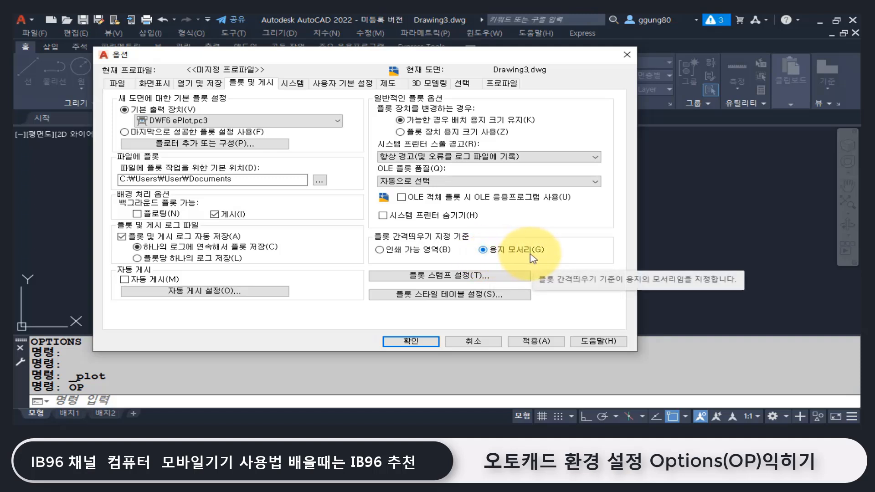
click(436, 258)
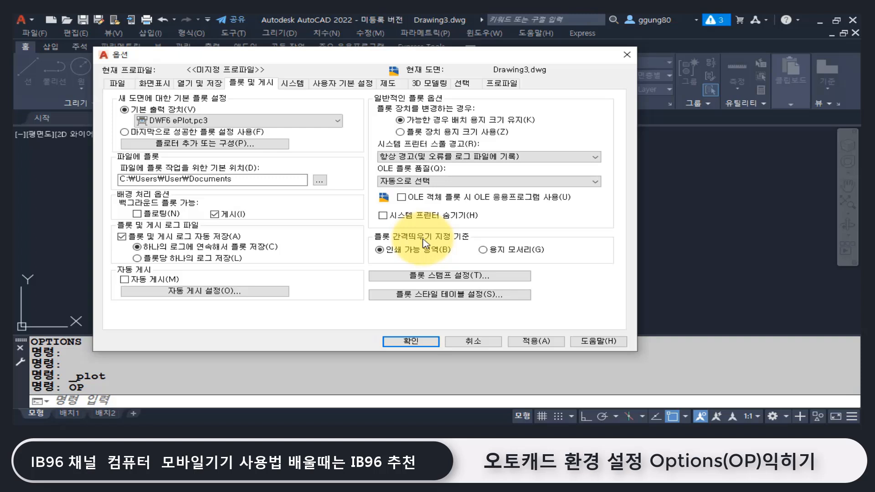
Step: Examine the plot stamp settings (플롯 스탬프 설정) in the plot options, and close the stamp and options dialogs
click(513, 250)
click(431, 253)
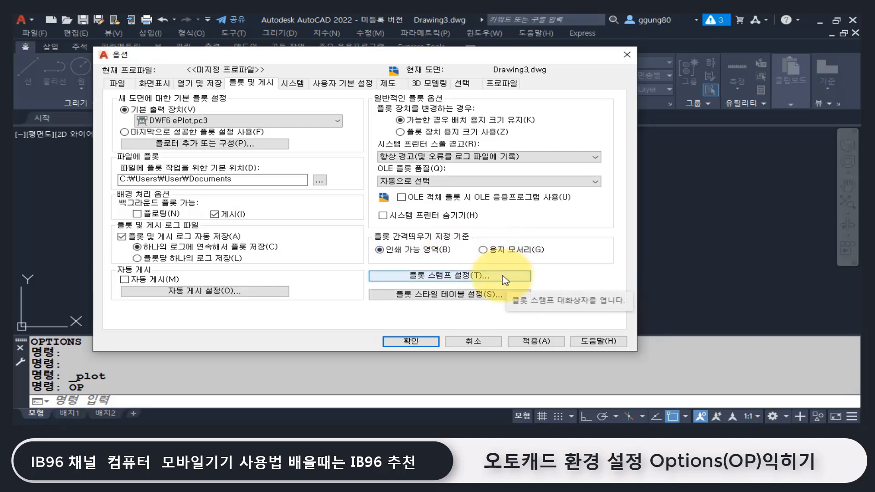
click(504, 280)
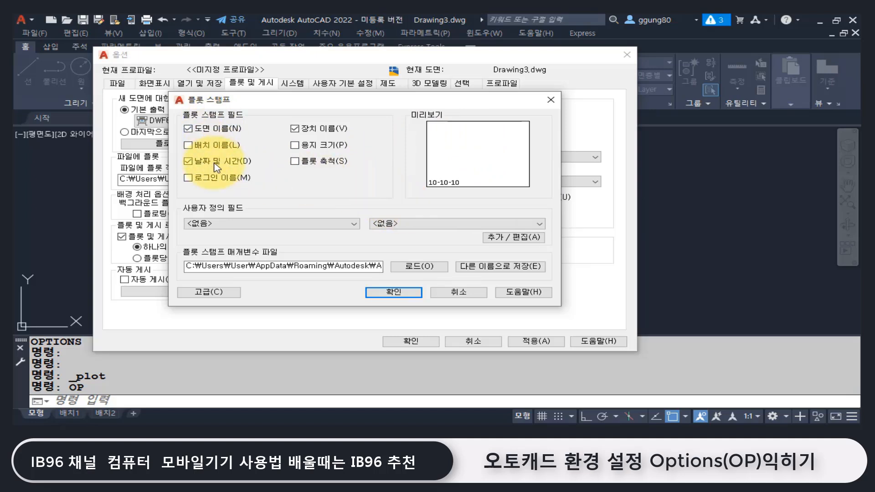
click(554, 100)
click(627, 55)
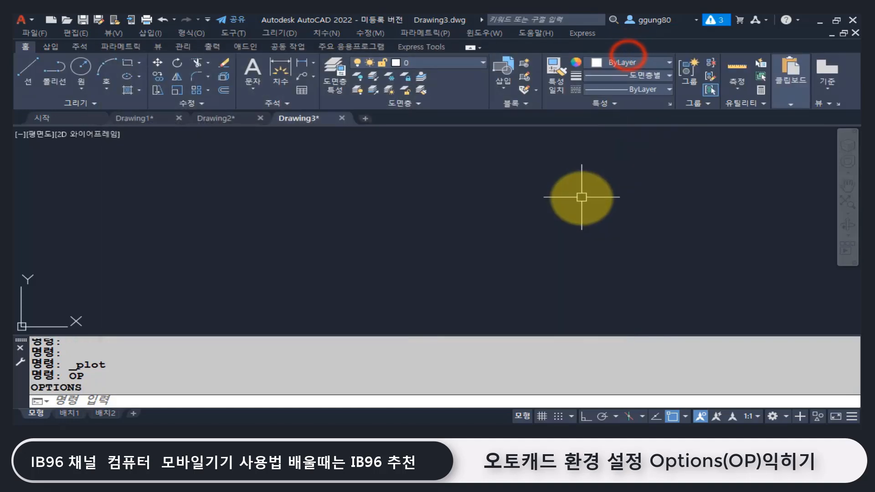
Step: Turn the plot stamp on in a single-sheet plot to review its settings, turn it off again, and close the plot dialog
key(ctrl+p)
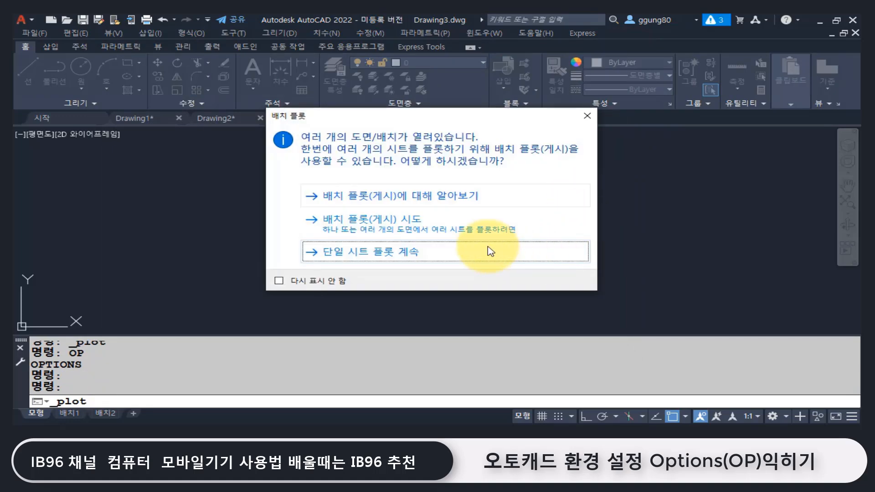
click(470, 251)
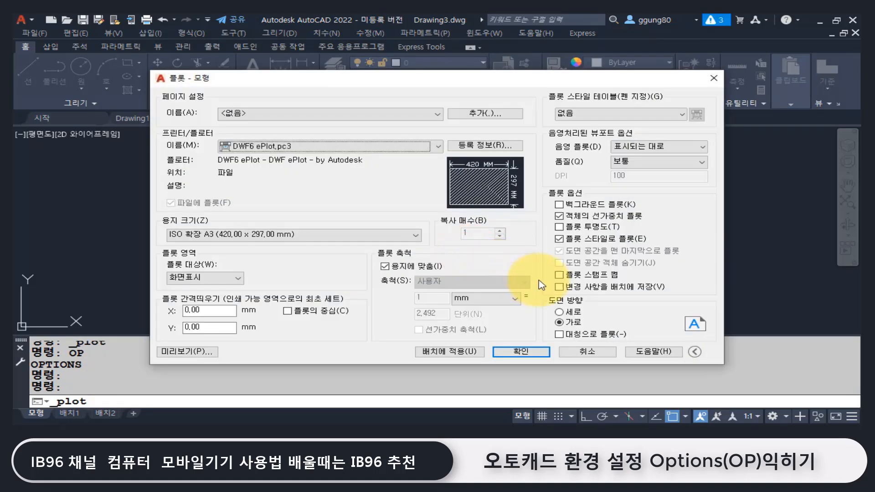
click(561, 276)
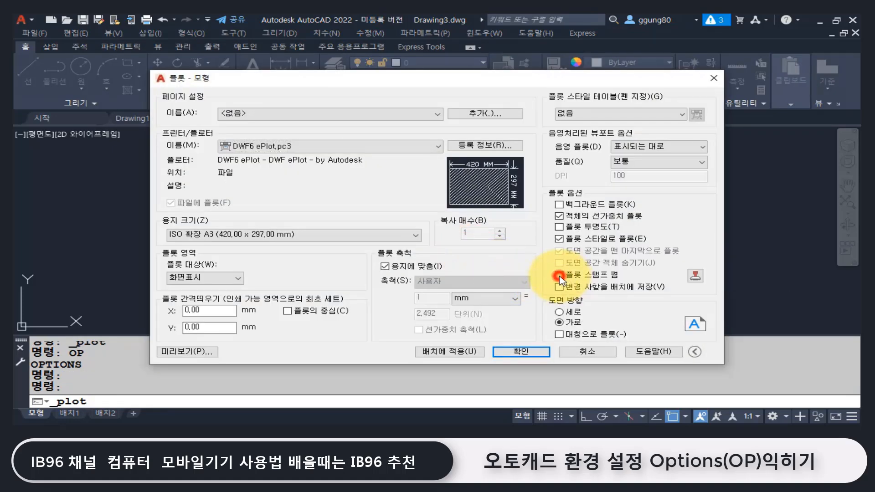
click(695, 275)
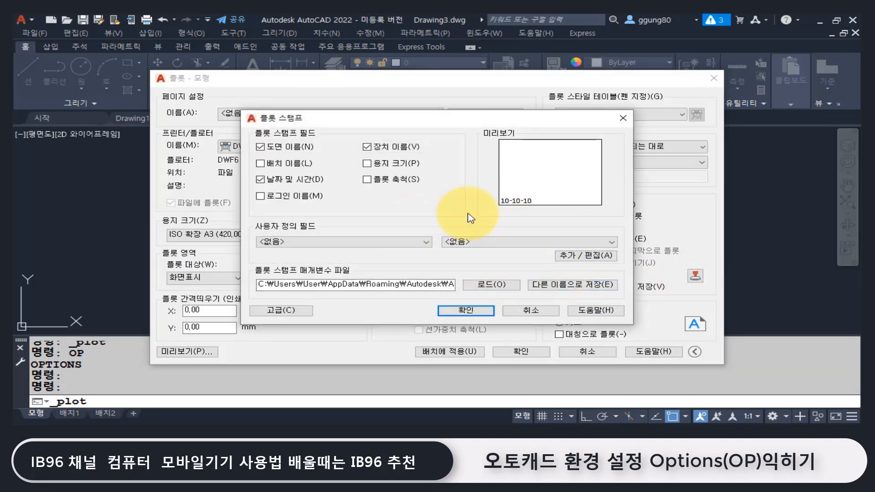
click(623, 118)
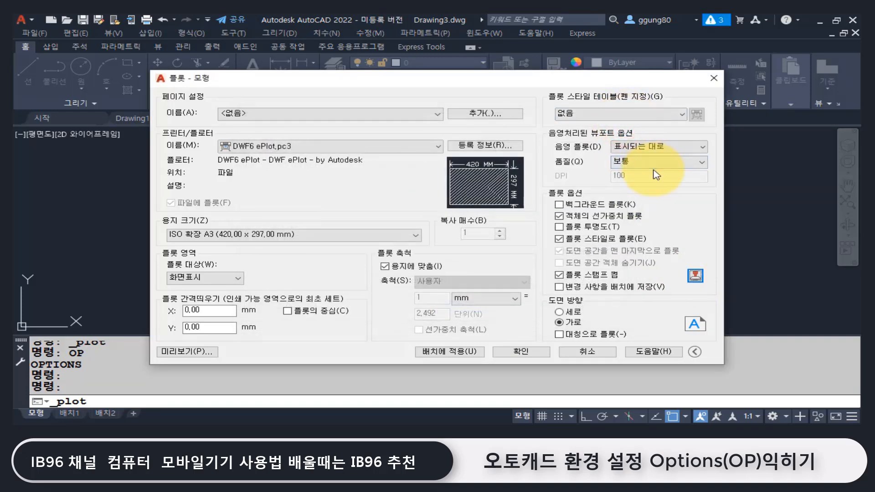
click(560, 275)
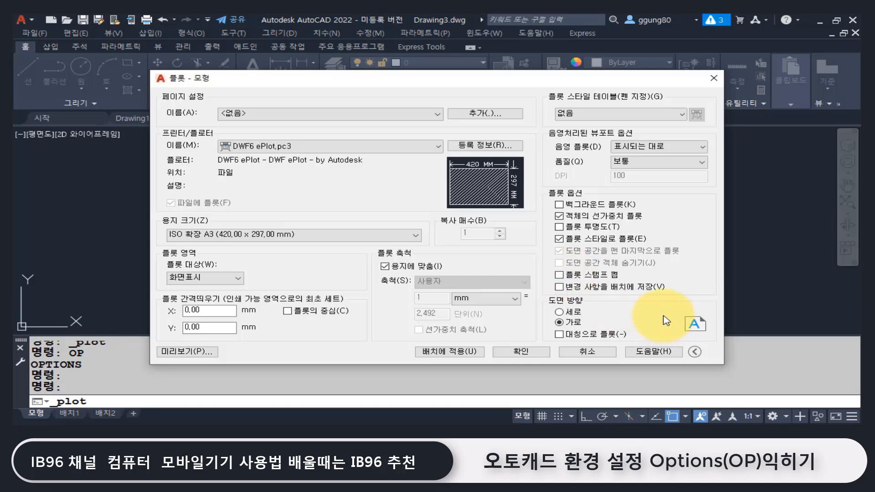
click(716, 76)
Step: Reopen the plot options and review the plot stamp fields (플롯 스탬프 필드), keeping them as they are
text(op)
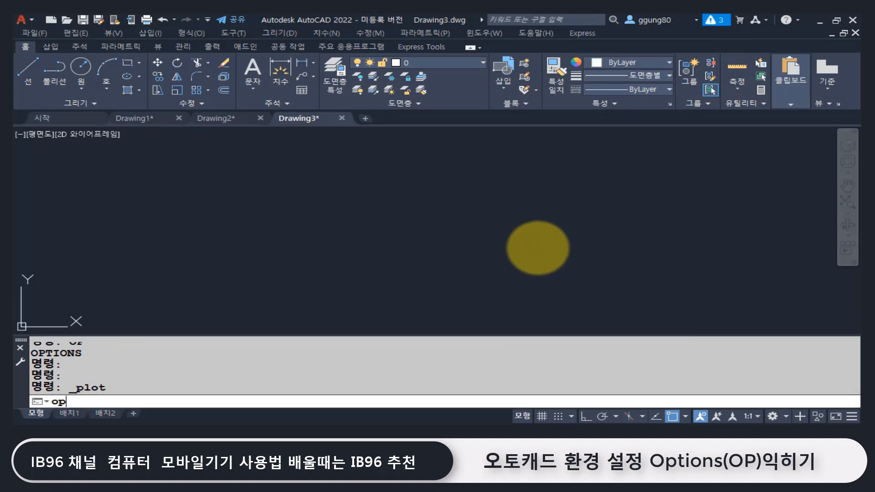
key(Return)
click(504, 276)
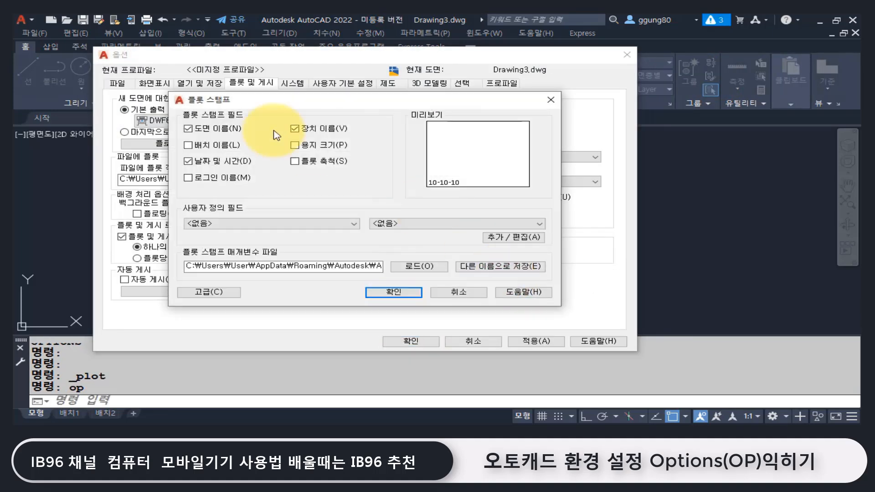
click(384, 294)
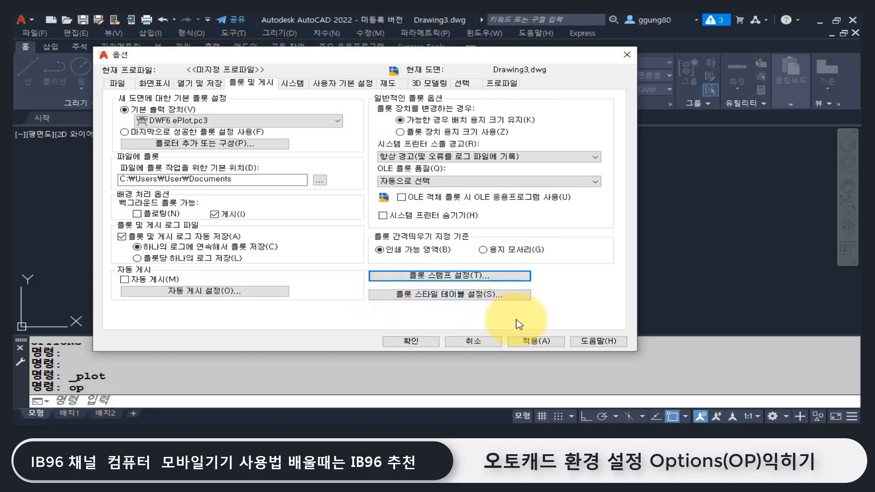
Step: Examine the plot style table settings (플롯 스타일 테이블 설정) and the folder of plot style files, and close both windows
click(527, 295)
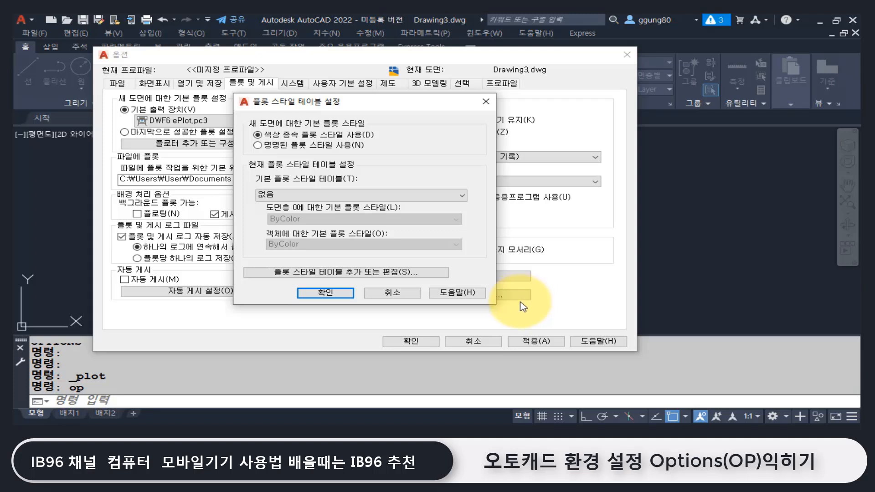
click(357, 273)
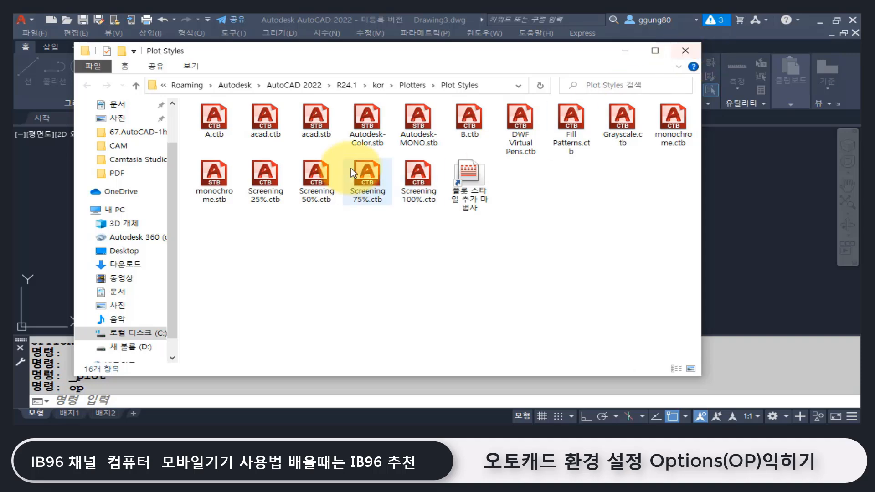
click(693, 52)
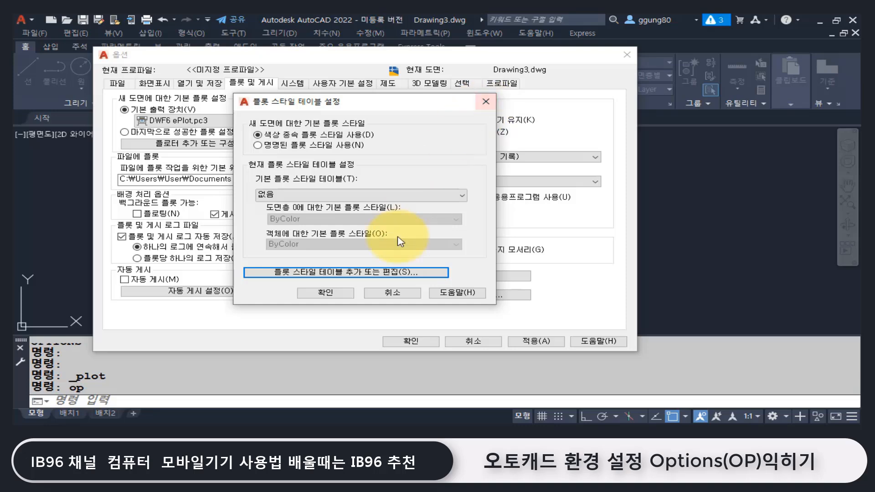
click(486, 106)
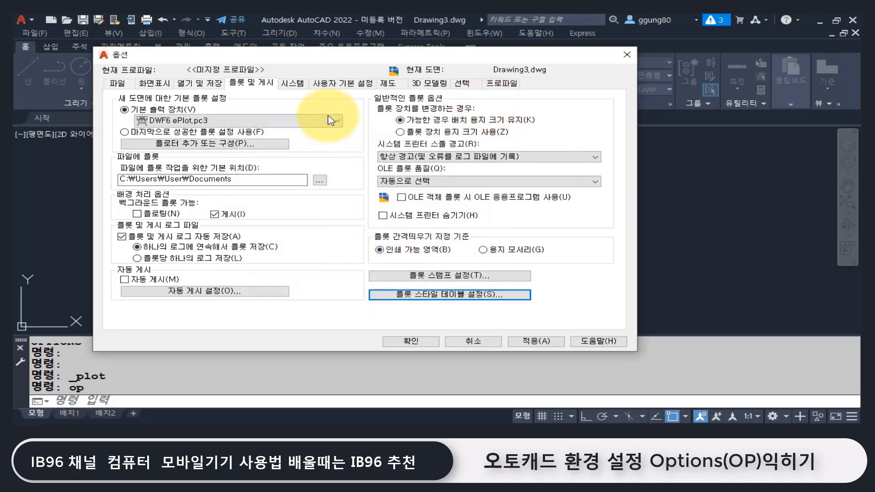
Step: Review the system options with graphics performance (그래픽 성능) and the user preferences (사용자 기본 설정), and close the options dialog
click(293, 83)
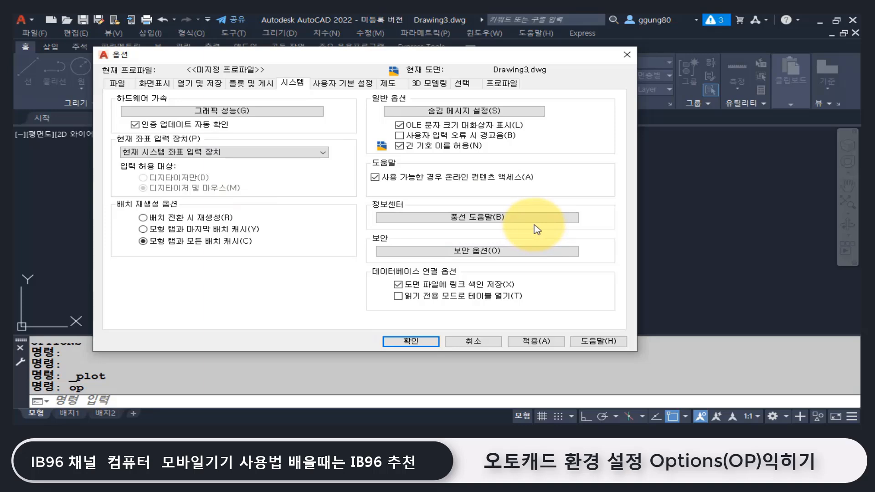
click(282, 115)
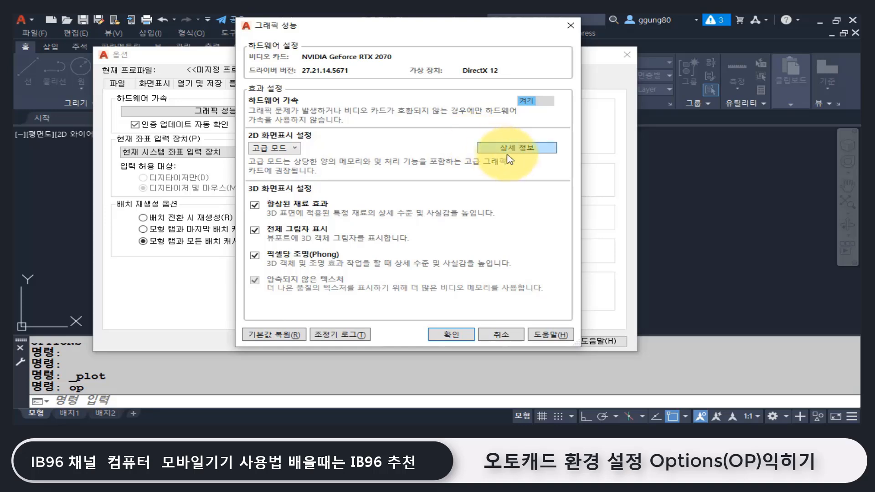
click(571, 26)
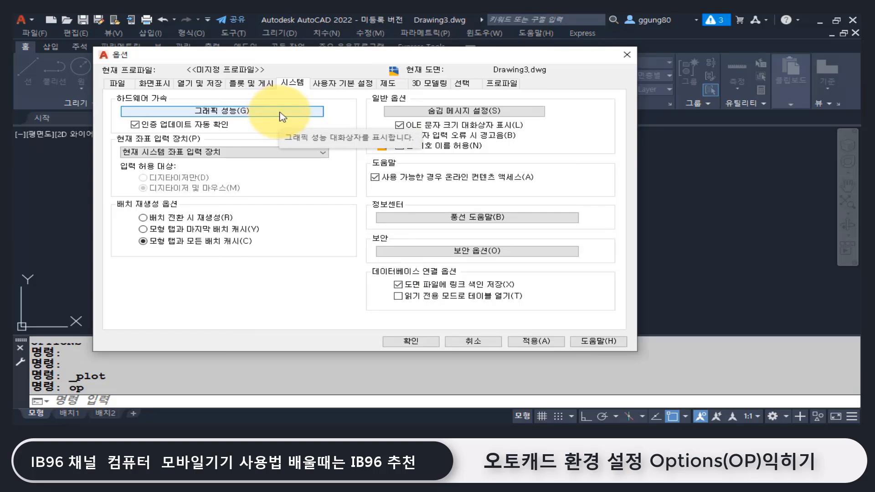
click(346, 83)
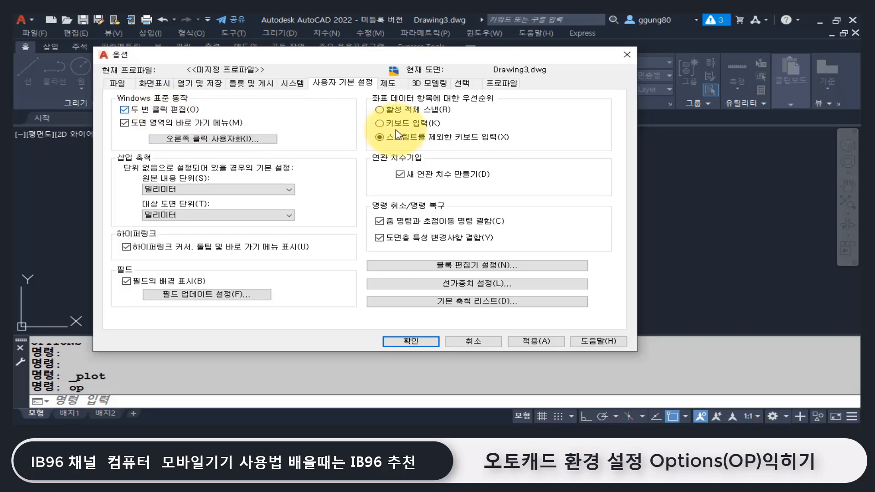
click(627, 55)
Step: Close the Drawing3 drawing and return to the three circles in Drawing2
click(342, 118)
click(465, 248)
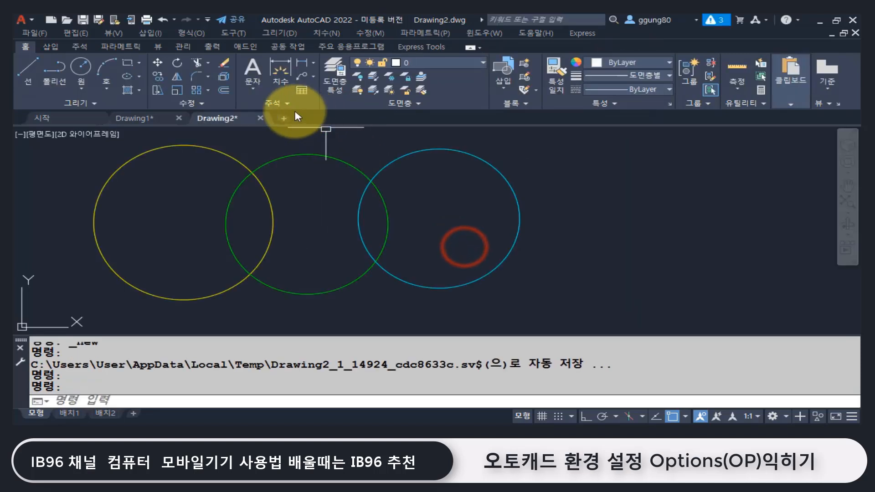
middle_drag(319, 225, 349, 243)
Step: Bring up the quick properties of the yellow circle, move the palette closer to the circle, and close it
click(246, 173)
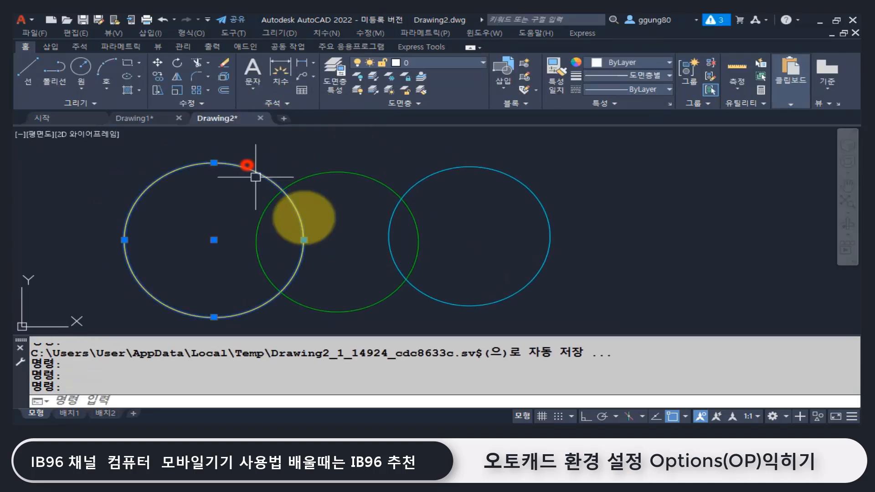
key(Escape)
double_click(250, 170)
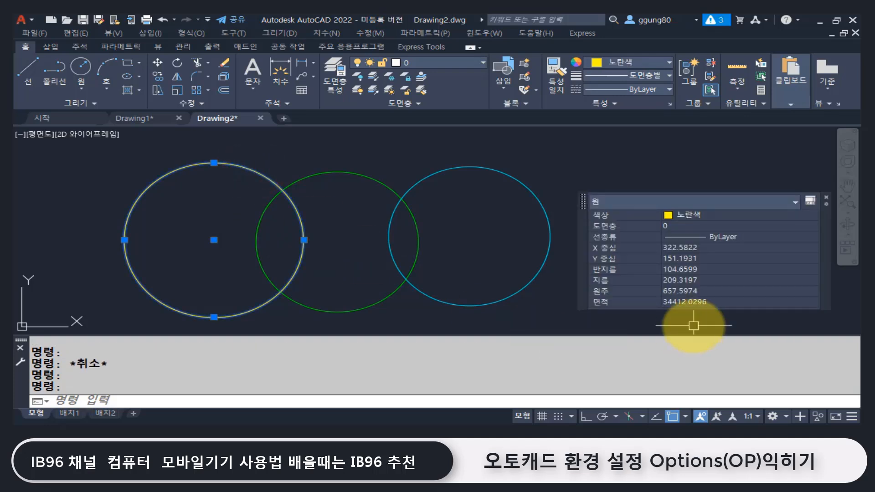
click(824, 241)
drag(825, 240, 545, 182)
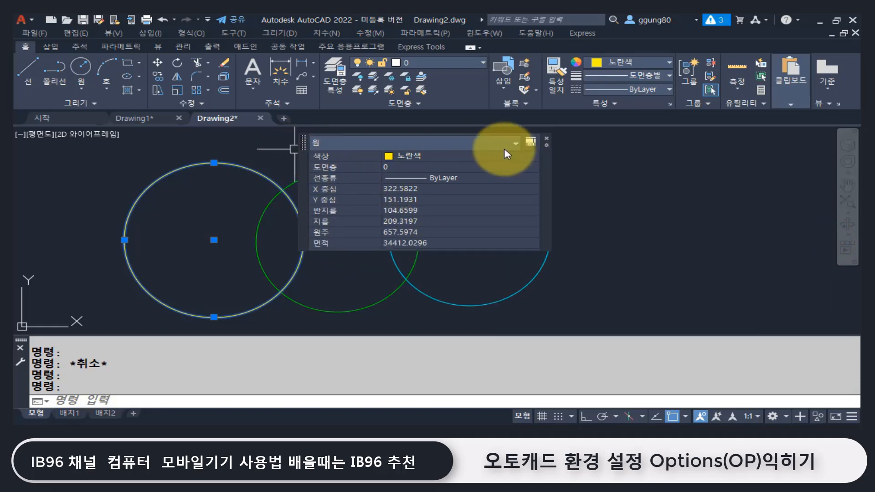
click(547, 138)
key(Escape)
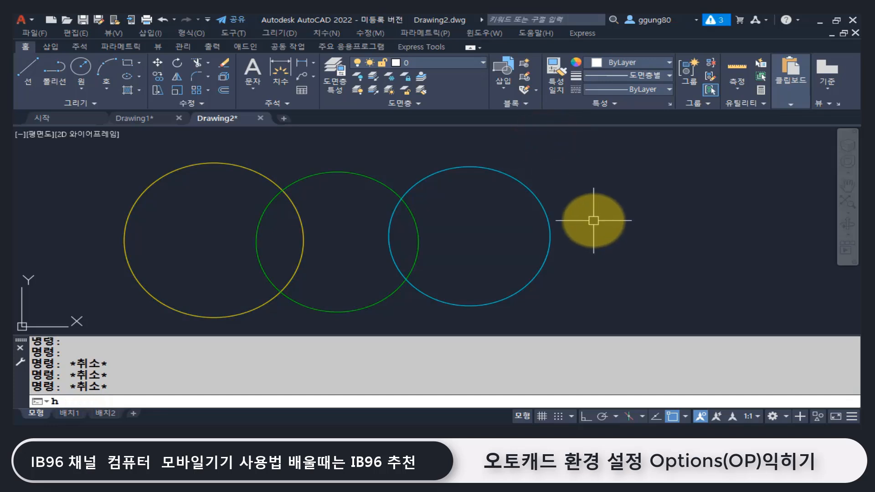
Step: Hatch the part of the yellow circle outside the green circle with the ANGLE pattern
text(h)
key(Return)
click(165, 73)
click(214, 258)
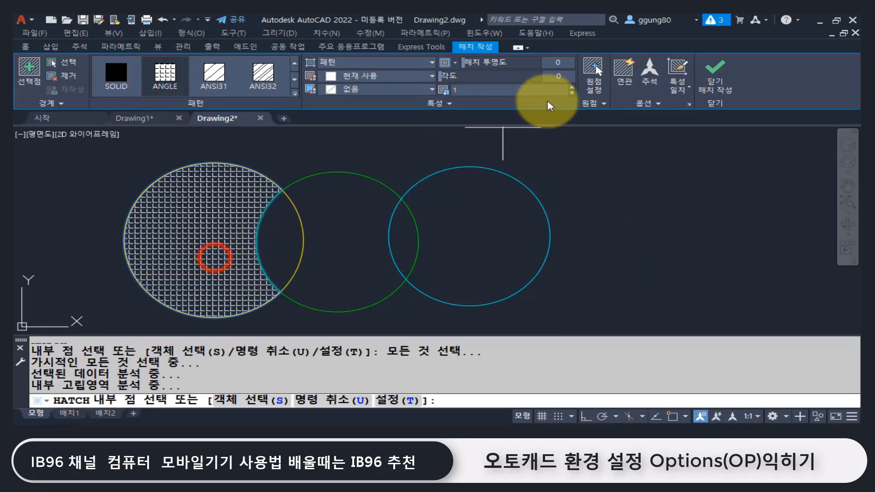
click(714, 72)
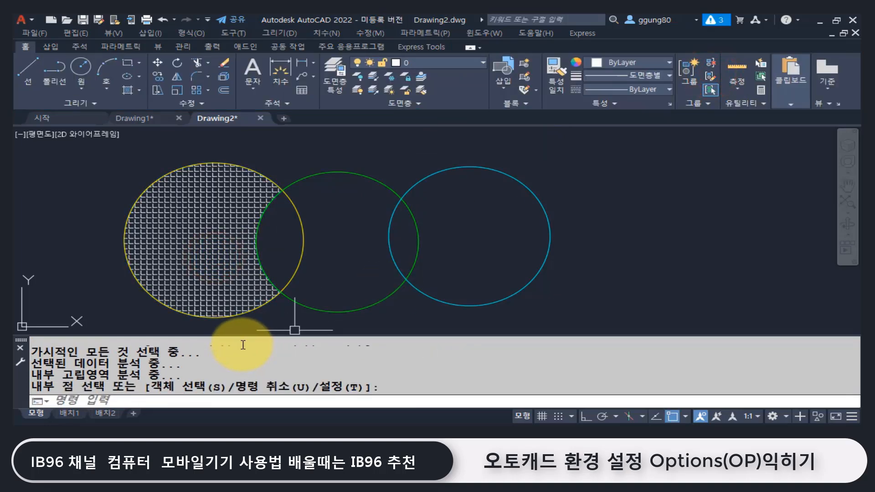
key(Escape)
Step: Open the new hatch for editing to view its properties, and leave the hatch editor without changes
click(202, 239)
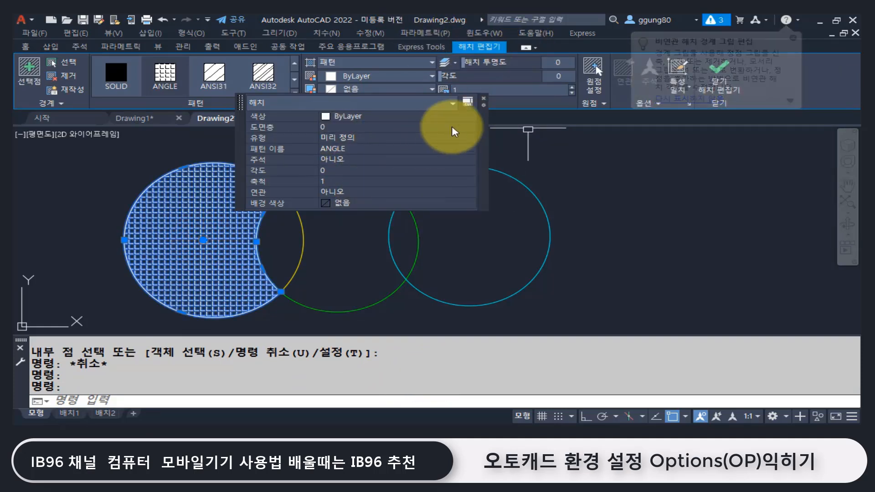
click(485, 102)
key(Escape)
key(Escape)
key(Escape)
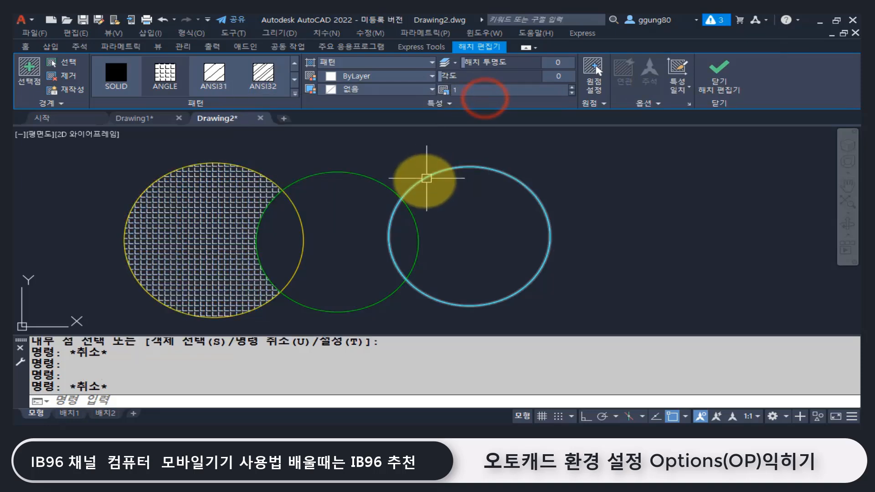
Step: Turn off double-click editing (두 번 클릭 편집) in the user preferences and confirm the options
text(OP)
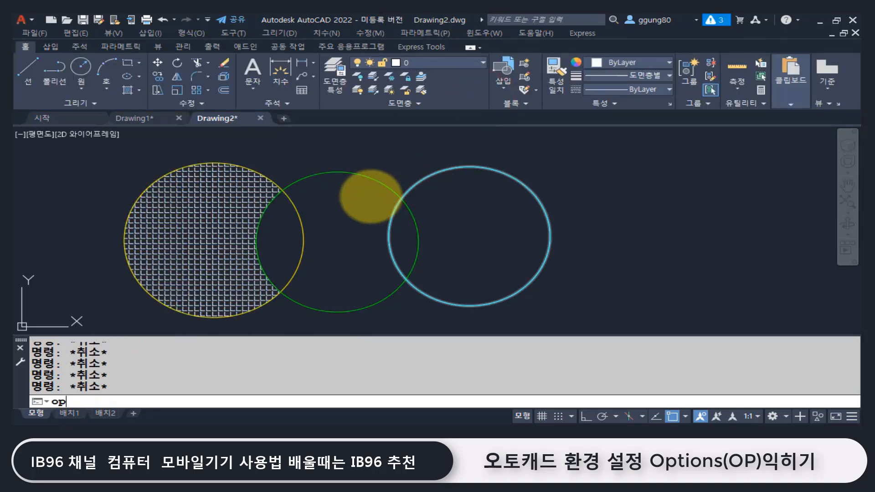
key(Return)
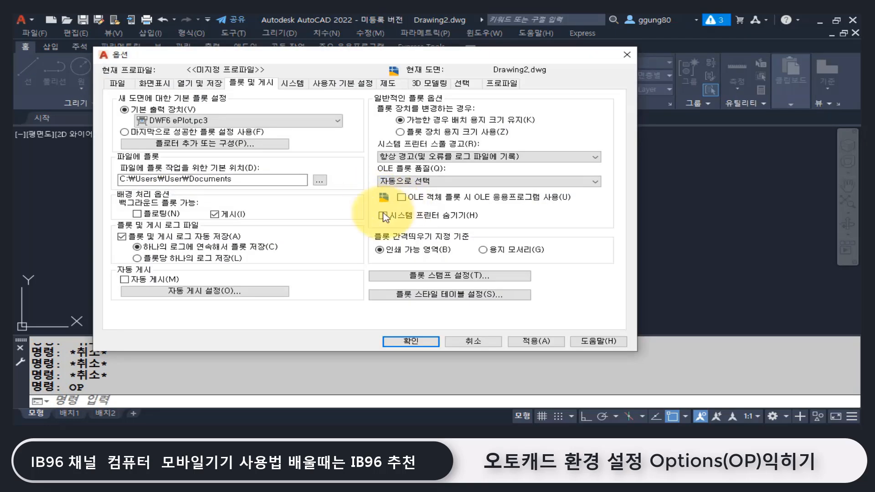
click(363, 83)
click(135, 112)
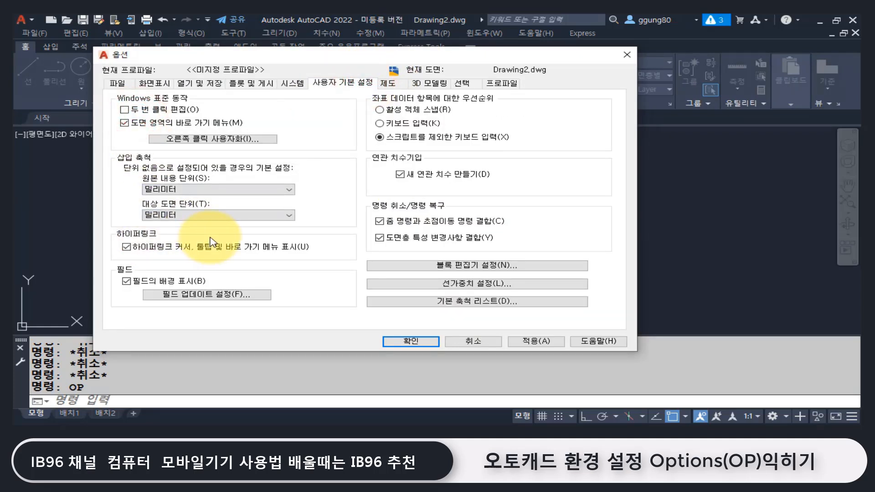
click(427, 343)
Step: Test the double-click editing behaviour on the green circle, and clear the selection
click(367, 177)
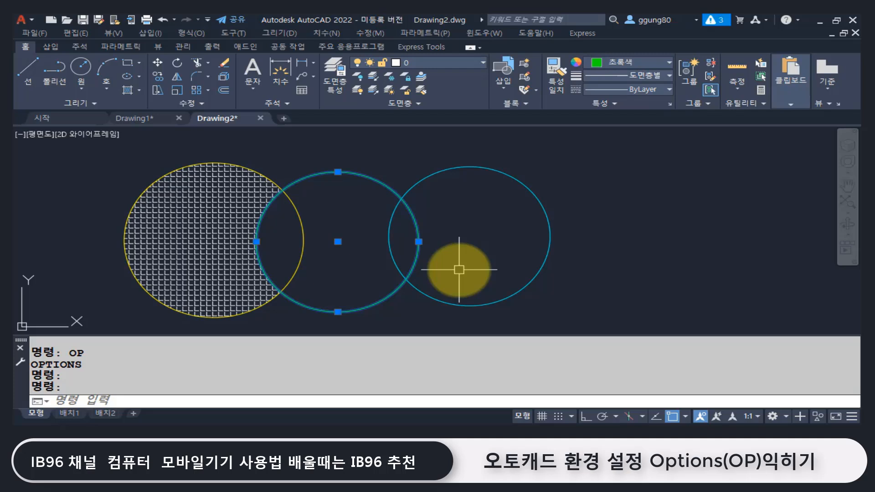
key(Escape)
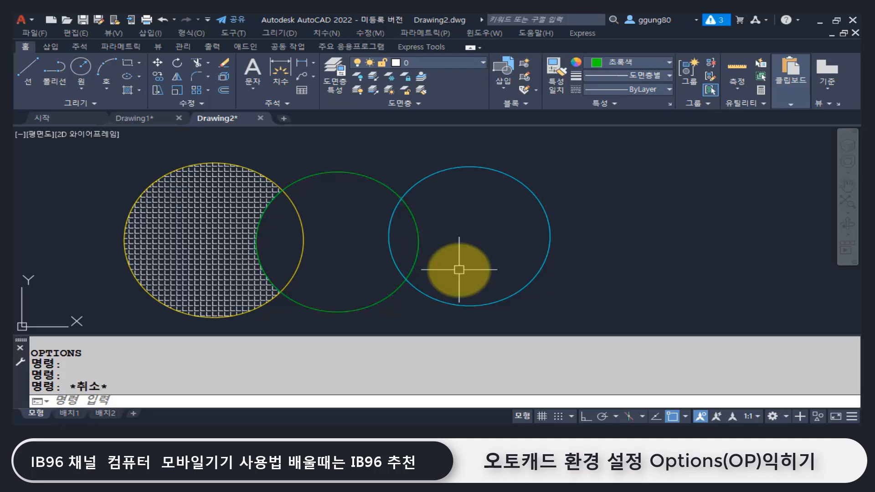
key(Escape)
Step: Turn double-click editing (두 번 클릭 편집) back on in the user preferences, apply it and close the options
text(OP)
key(Return)
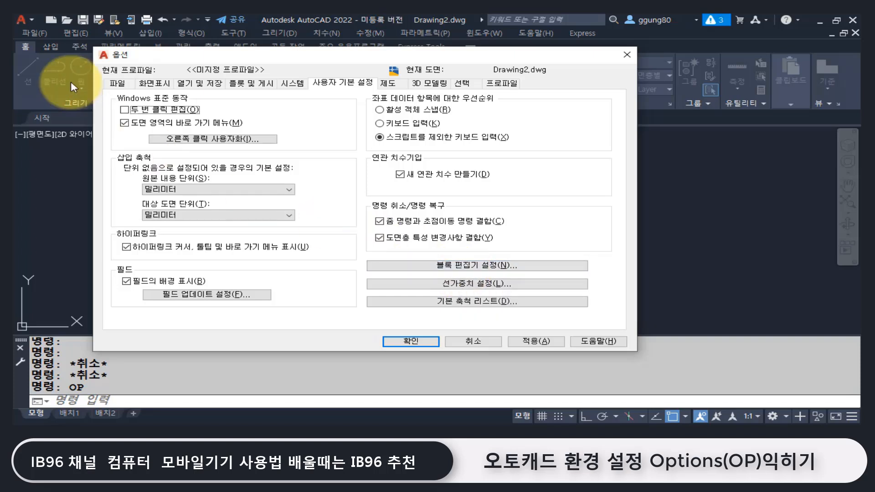
click(124, 109)
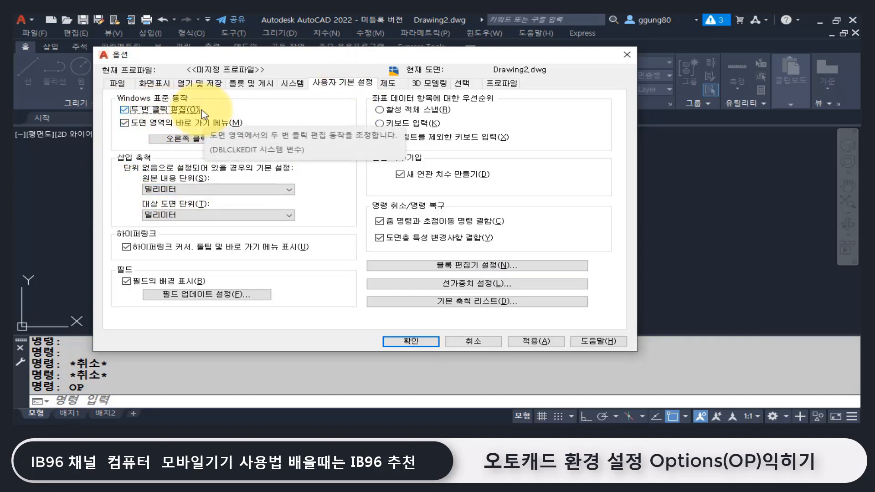
click(557, 342)
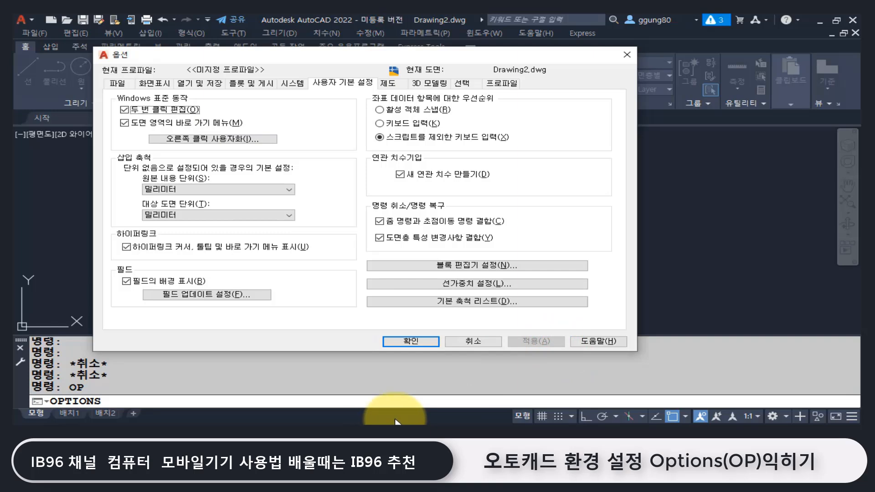
click(411, 341)
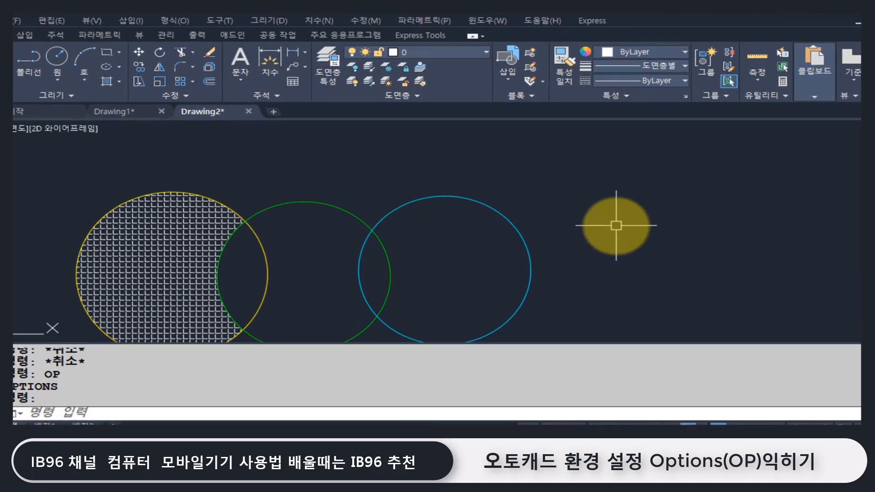
Step: Open the drawing area's shortcut menu to examine its commands
right_click(415, 170)
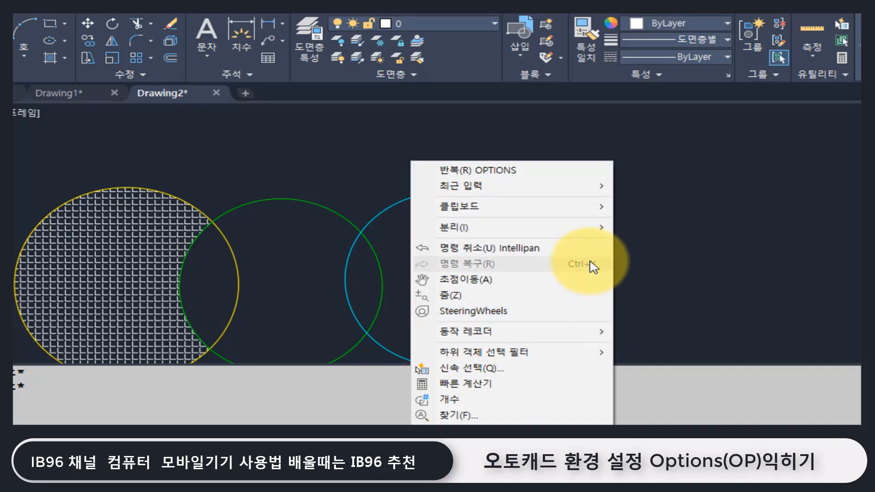
Step: Turn off the drawing-area shortcut menus (도면 영역의 바로 가기 메뉴) in the user preferences of Options and apply the change
key(Escape)
text(op)
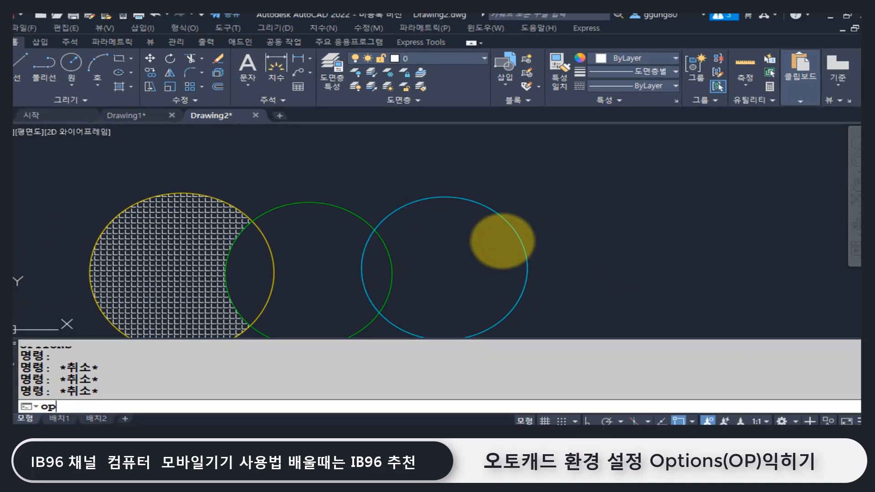
key(Return)
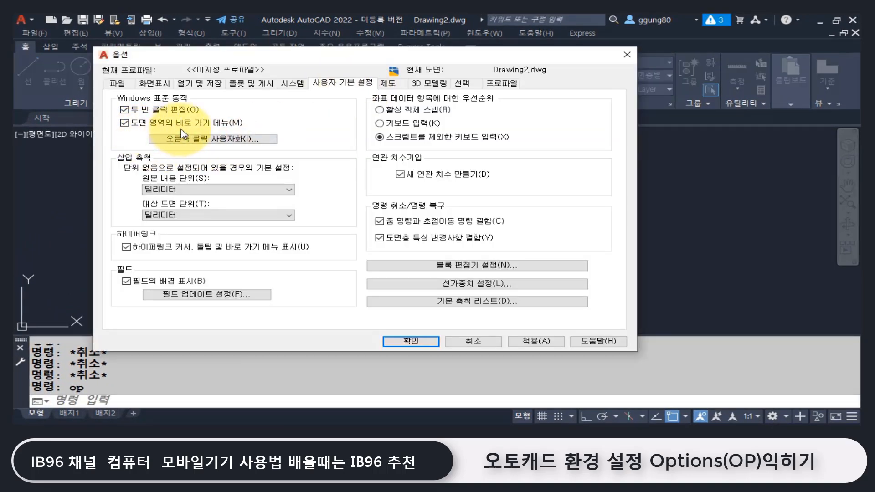
click(124, 122)
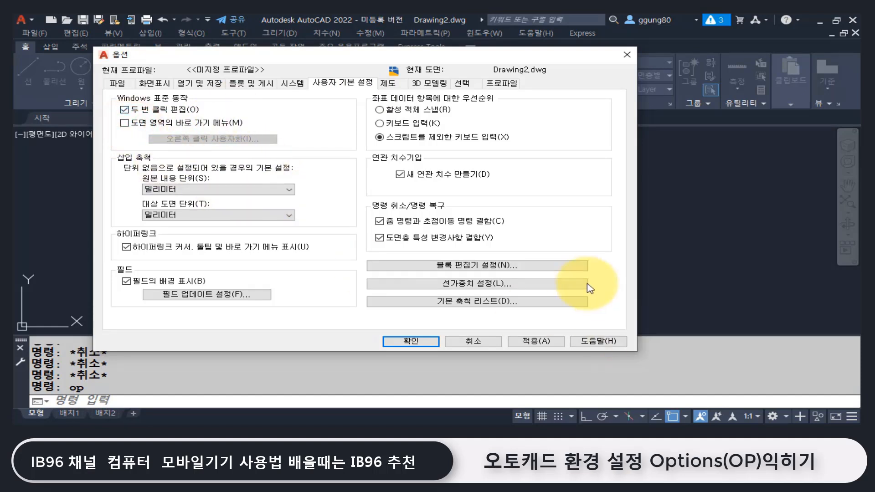
click(550, 341)
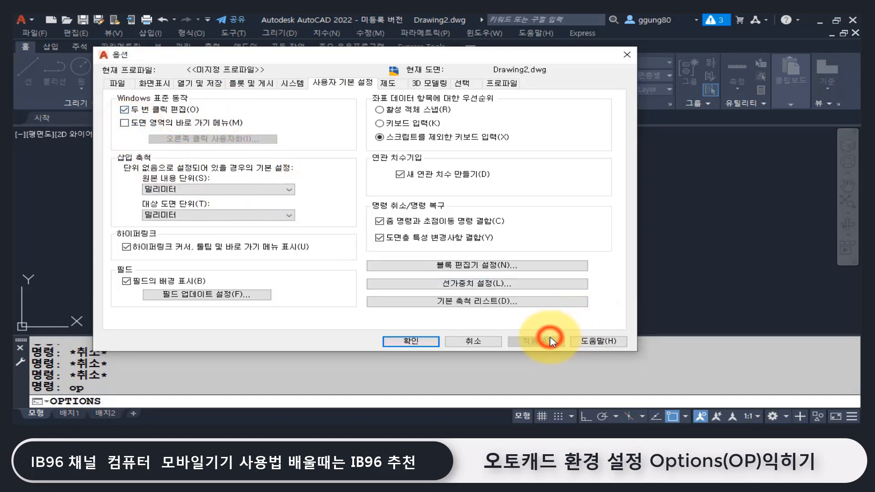
click(409, 341)
Step: Draw a circle of about 61 radius to the upper right of the cyan circle and one of about 105 above it
middle_drag(392, 225, 360, 216)
text(c)
key(Return)
click(535, 197)
key(Return)
click(375, 186)
click(443, 237)
Step: Draw a third circle overlapping the cyan circle and the large white circle, and end the Circle command
key(Return)
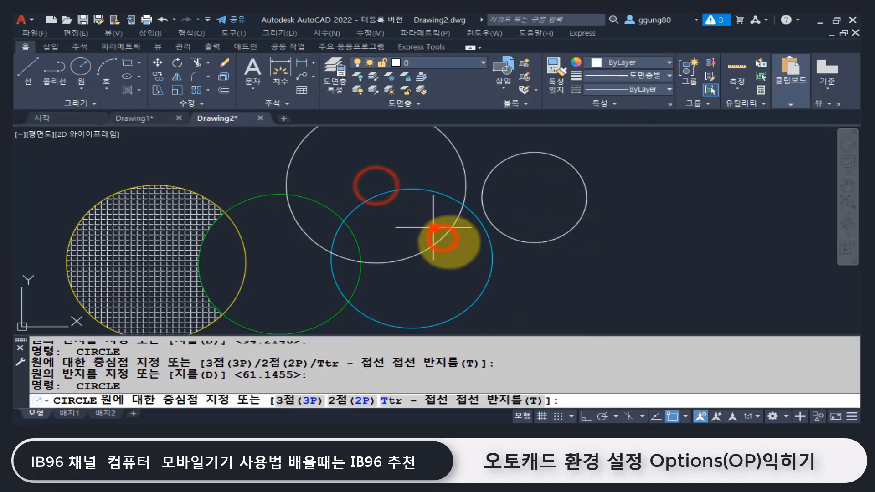
click(433, 226)
click(471, 263)
key(Return)
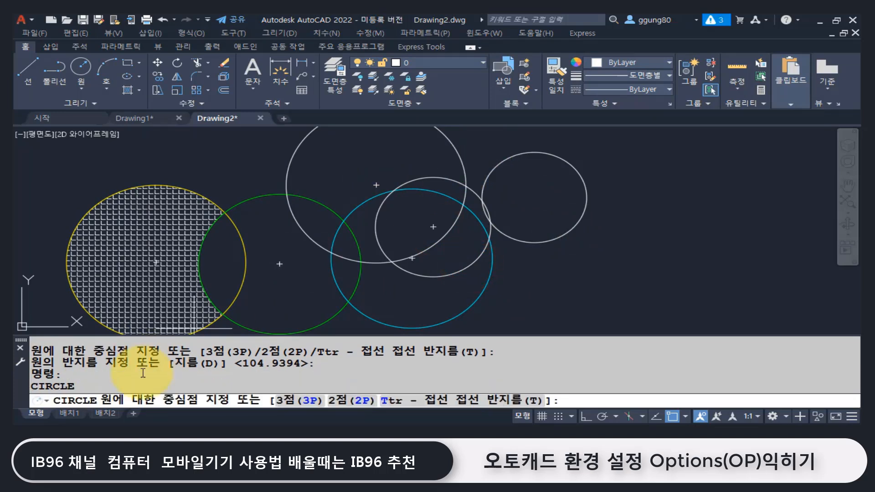
key(Escape)
key(Escape)
key(Escape)
key(Escape)
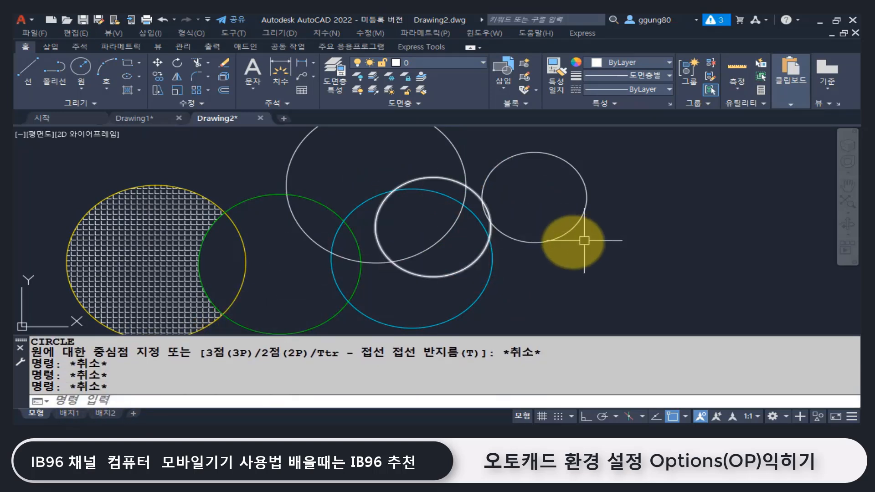
Step: Draw two crossing diagonal lines through the green, cyan and white circles
middle_drag(210, 249, 127, 249)
text(l)
key(Return)
click(160, 183)
click(429, 268)
key(Return)
key(Return)
click(534, 181)
click(323, 275)
key(Return)
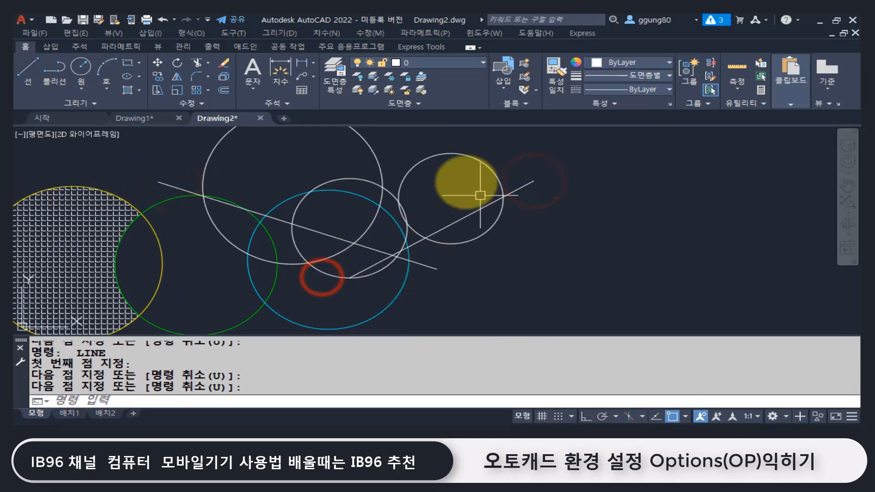
Step: Test repeating the Line command from the drawing area with shortcut menus off, and cancel it
right_click(457, 188)
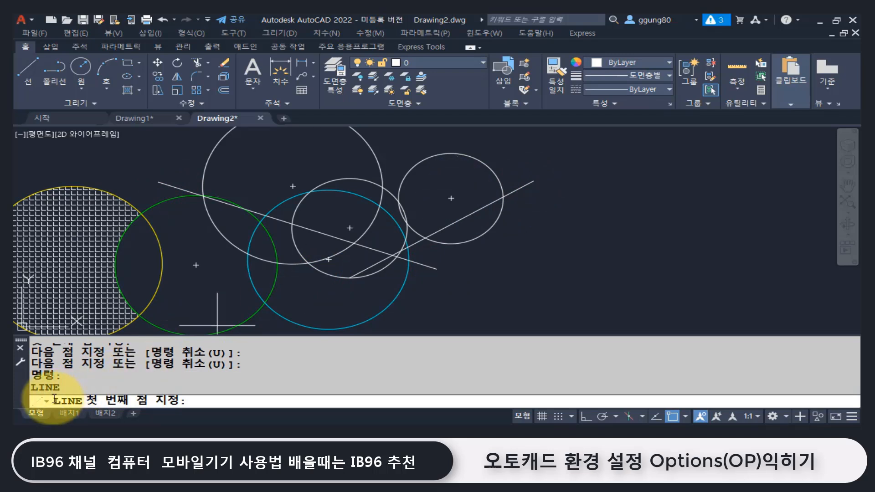
key(Escape)
key(Escape)
key(Escape)
key(Escape)
key(Escape)
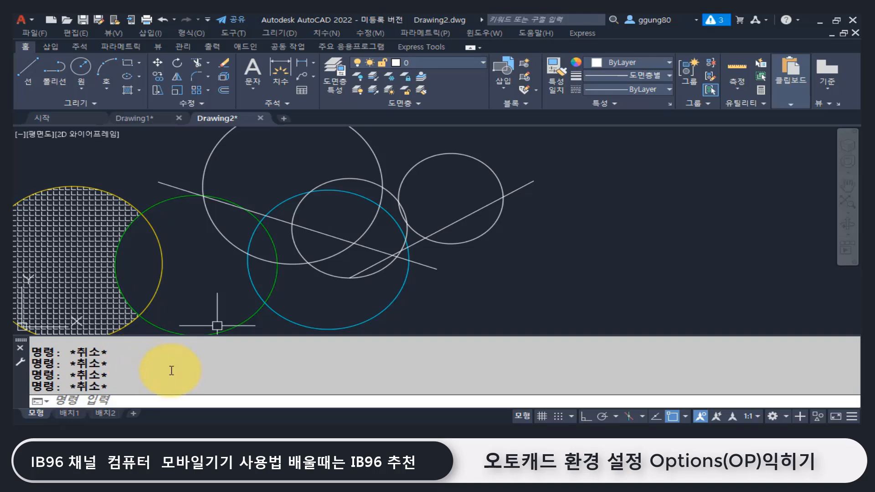
Step: Turn the drawing-area shortcut menus back on in Options, apply the change, and check the menu in the drawing
text(op)
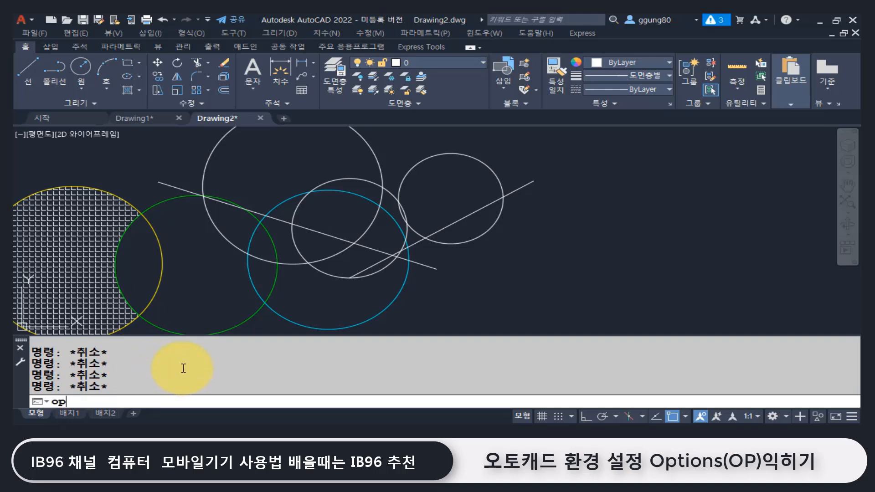
key(Return)
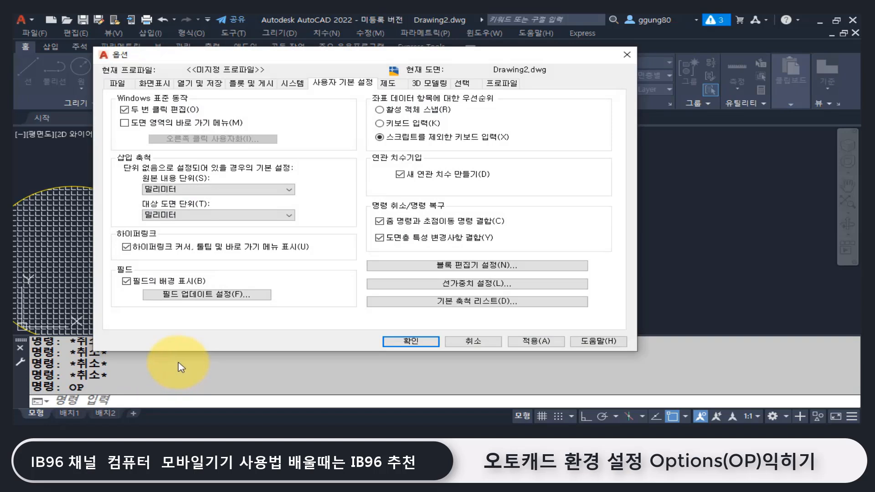
click(167, 123)
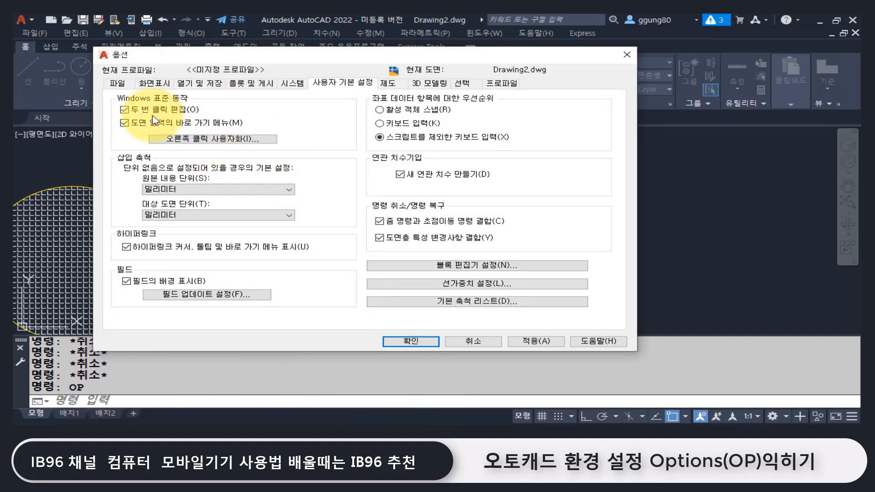
click(533, 341)
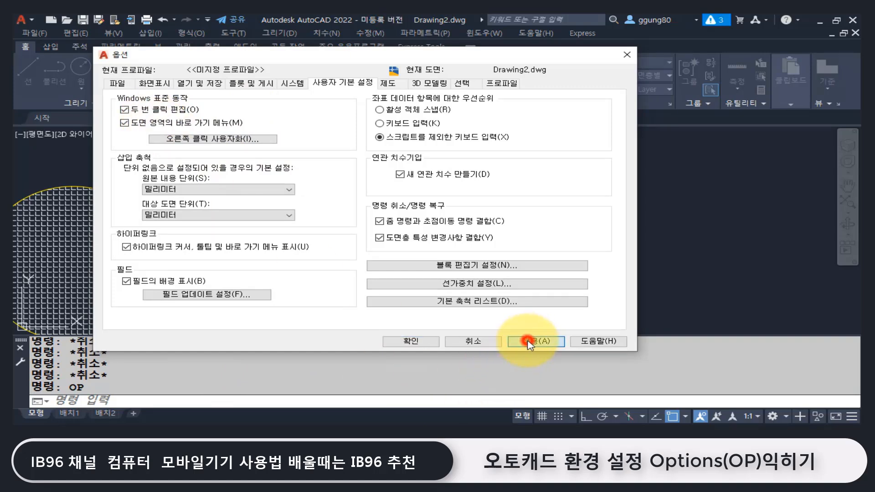
click(422, 341)
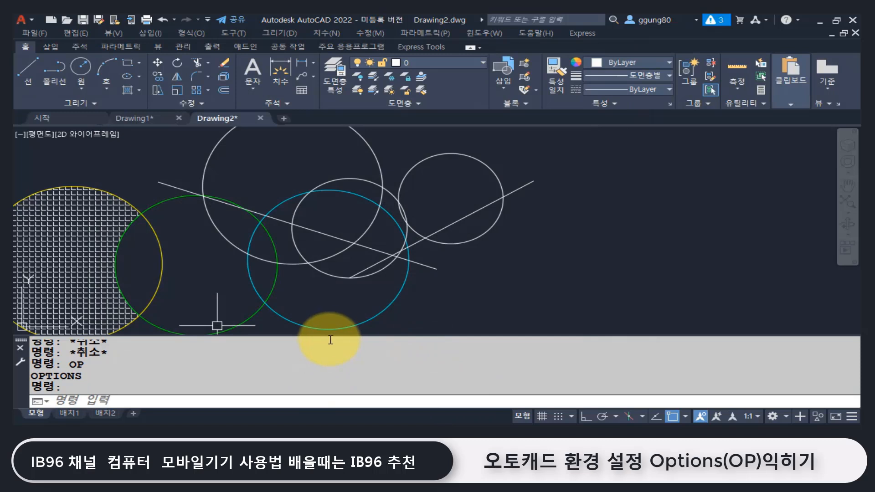
right_click(379, 140)
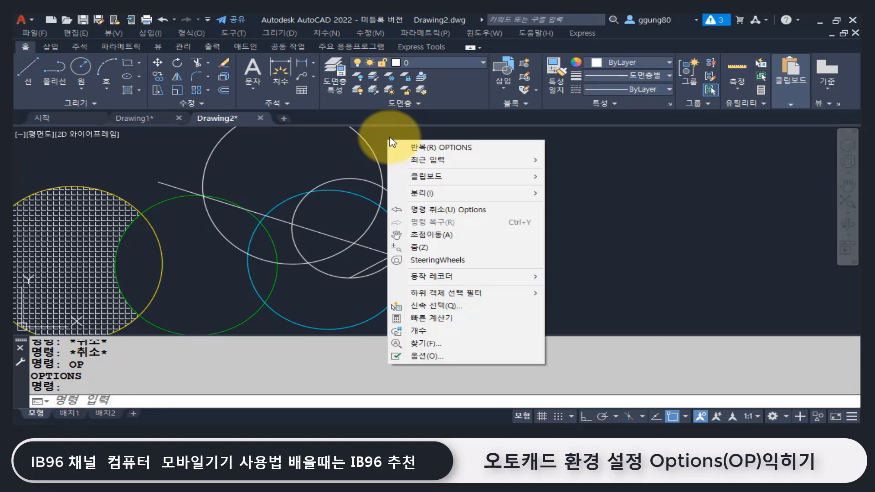
key(Escape)
key(Escape)
Step: Review the right-click customization settings and the drafting (제도) options, and close Options
text(OP)
key(Return)
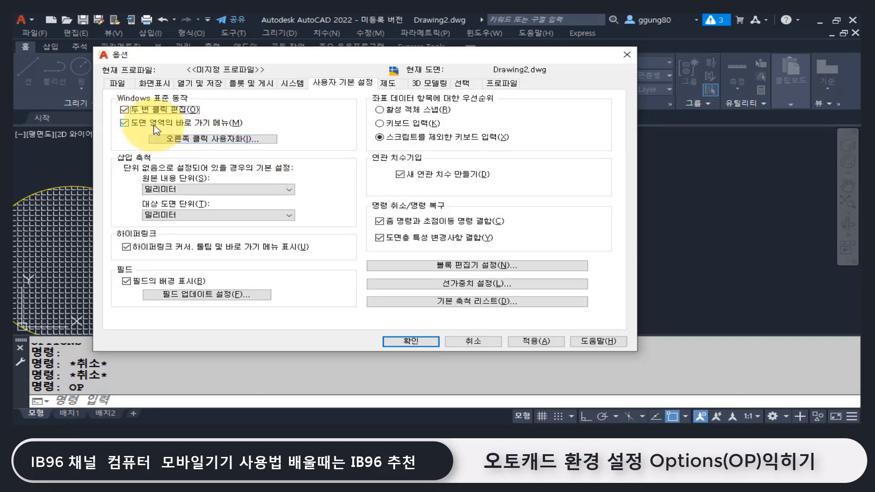
click(234, 145)
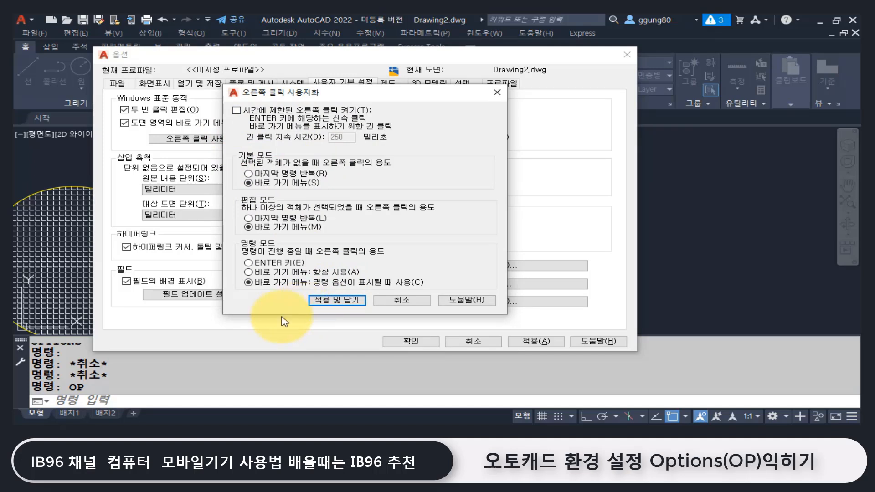
mouse_move(263, 113)
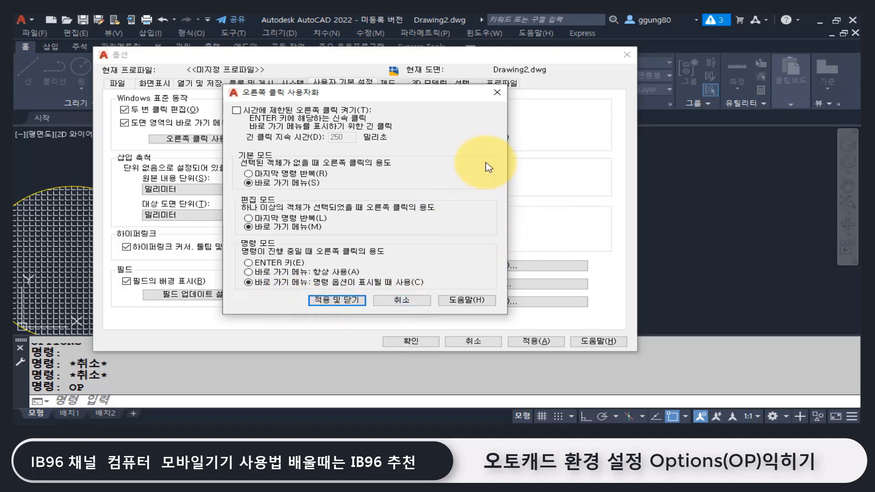
click(498, 95)
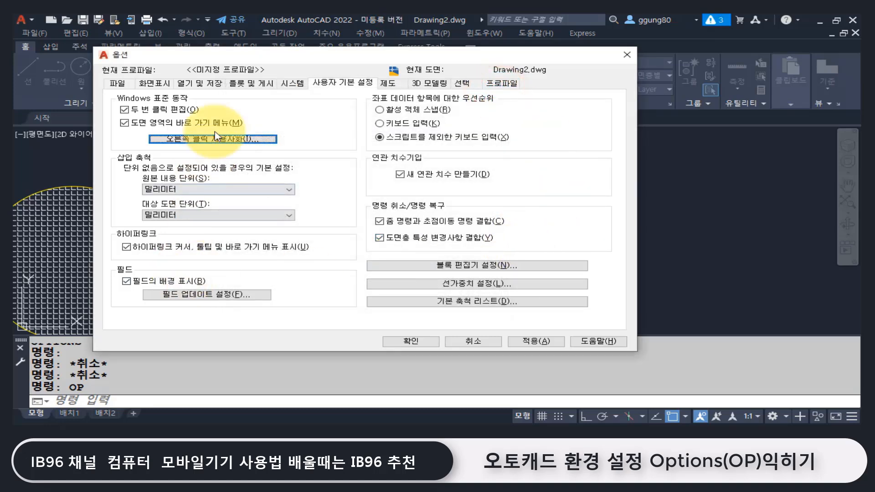
click(387, 84)
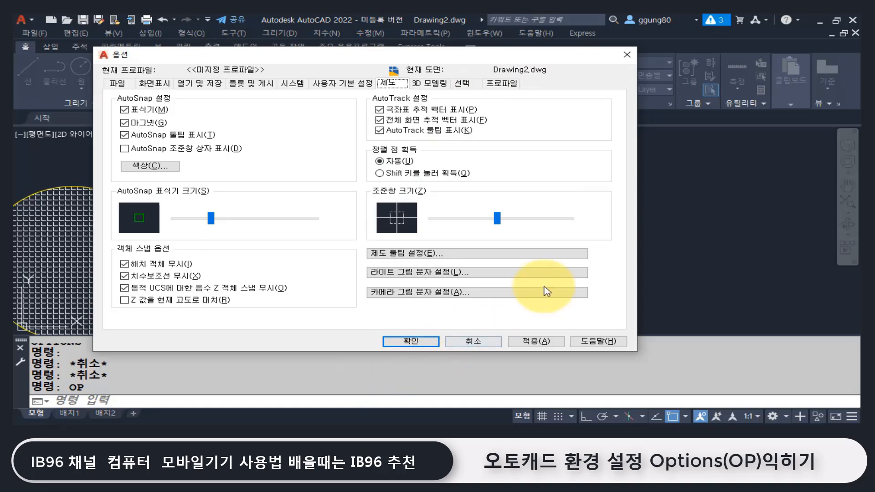
click(413, 341)
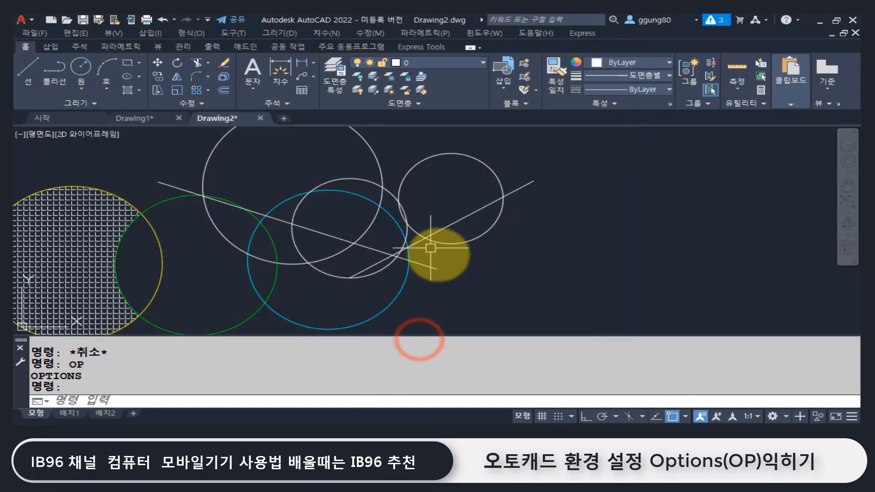
Step: Preview the object snap markers on the circles using the Line command
scroll(430, 248, down, 2)
middle_drag(430, 248, 442, 270)
scroll(414, 255, up, 2)
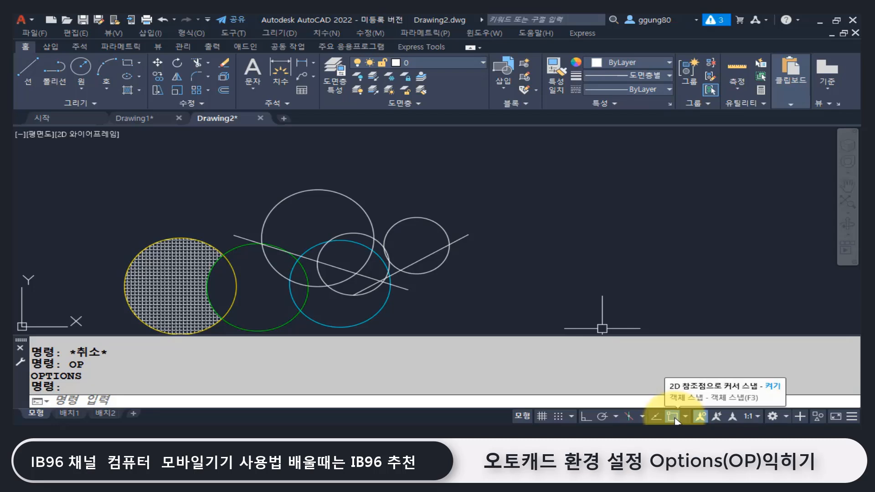
scroll(340, 247, up, 2)
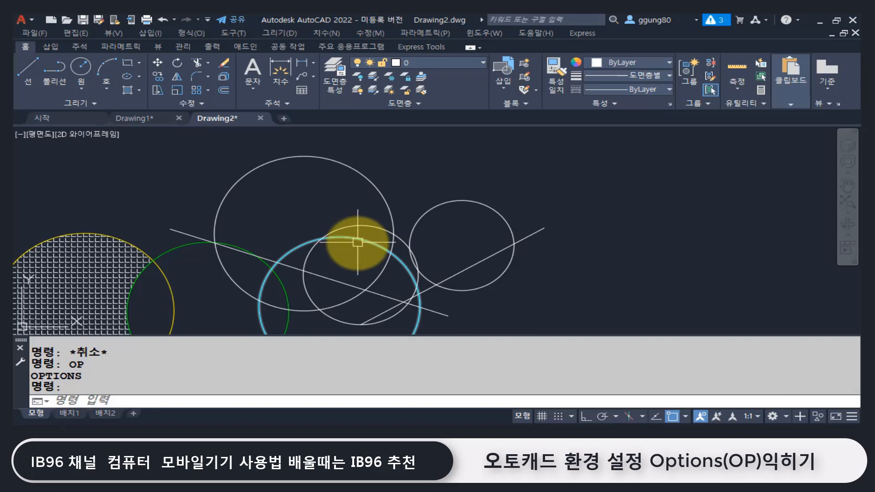
text(l)
key(Return)
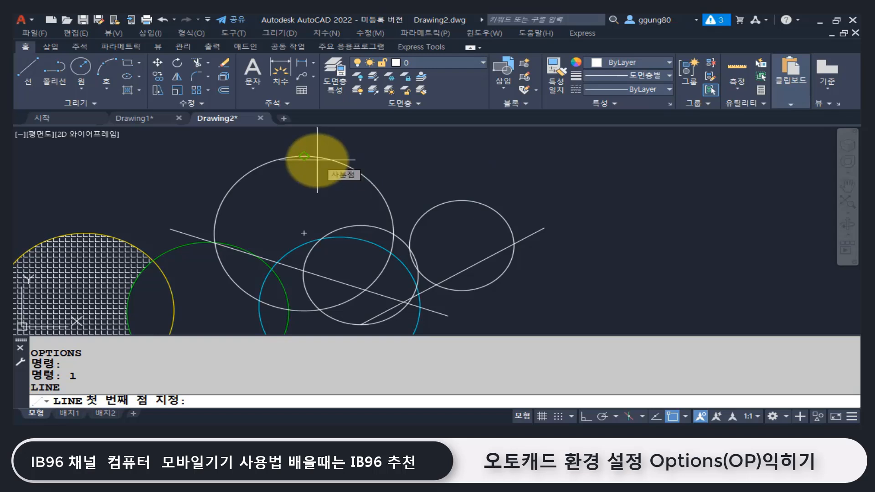
Step: Review the active object snap modes in the drafting settings, and cancel the Line command
right_click(673, 417)
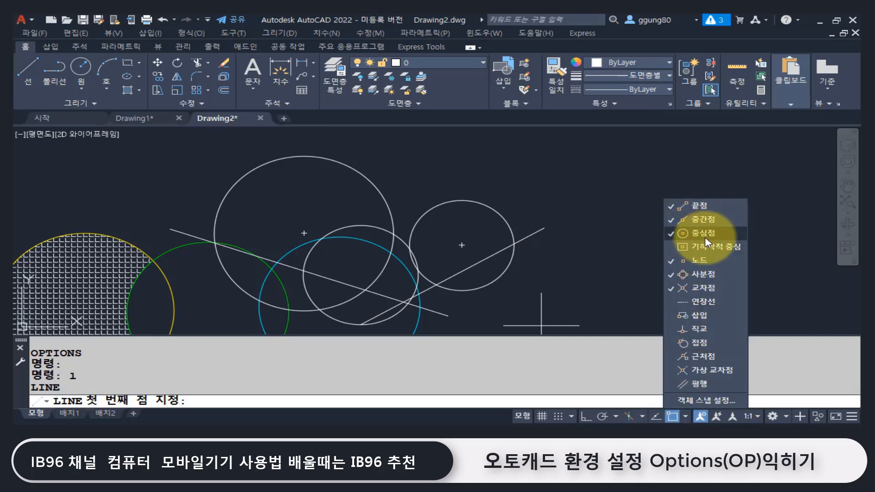
click(706, 401)
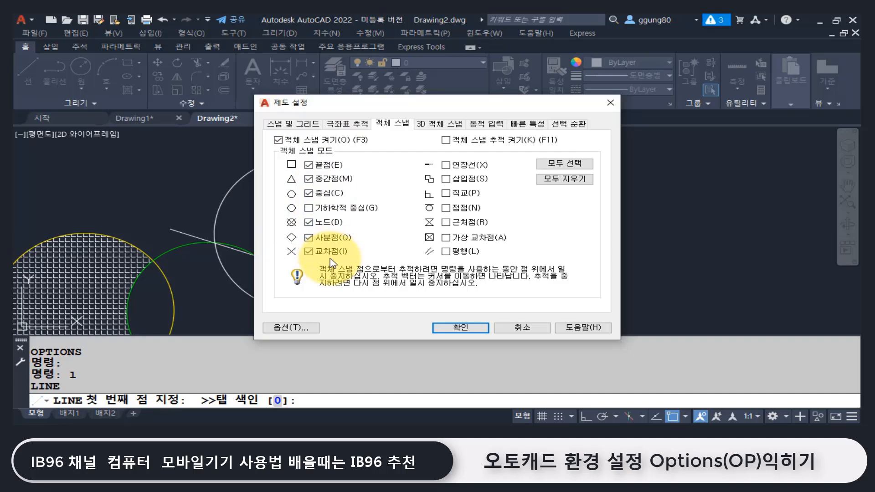
key(Escape)
key(Escape)
key(Escape)
key(Escape)
key(Escape)
key(Escape)
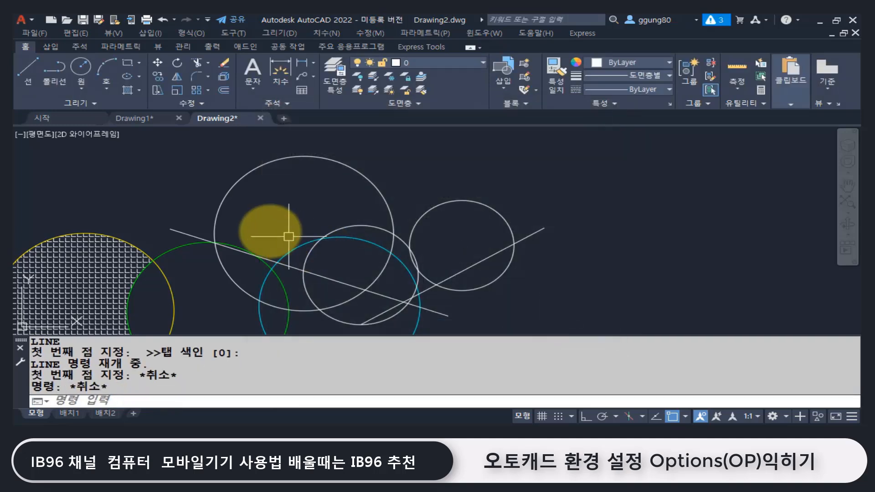
Step: Preview the centre snap on the small white circle using the Line command, and cancel it
text(L)
key(Return)
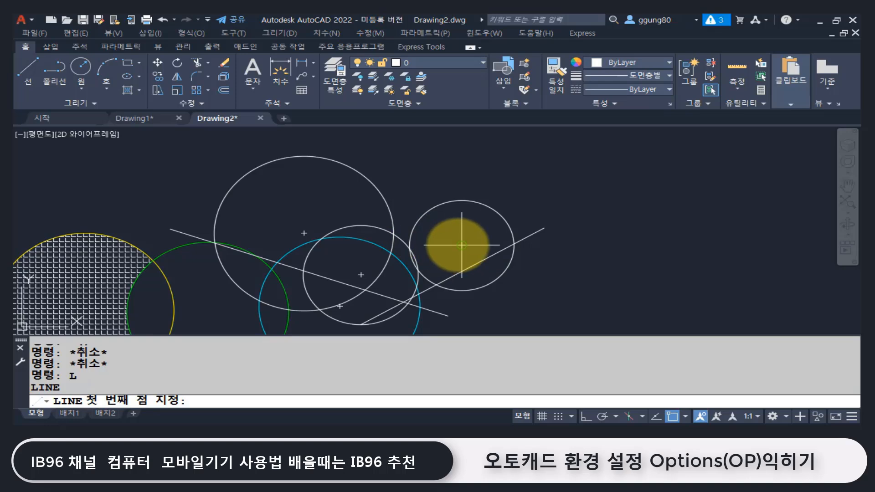
key(Escape)
key(Escape)
key(Escape)
key(Escape)
Step: Turn off the AutoSnap marker (표식기) in the drafting options and apply the change
text(op)
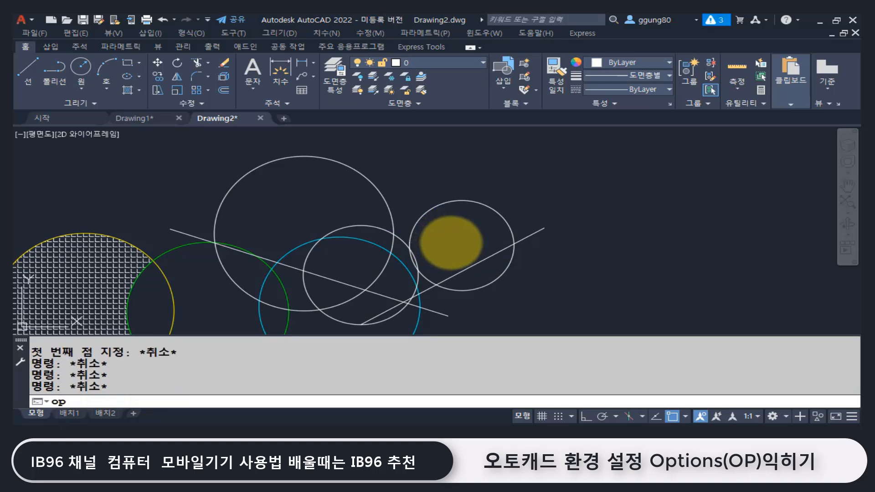
key(Return)
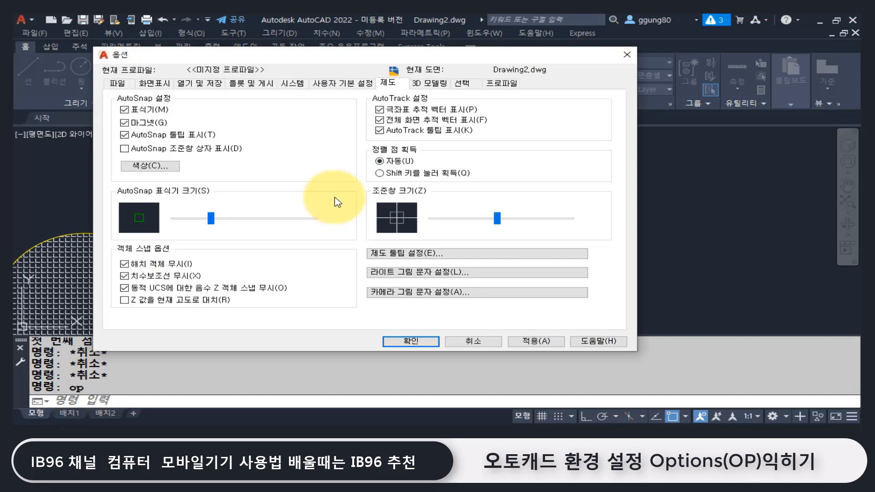
click(150, 109)
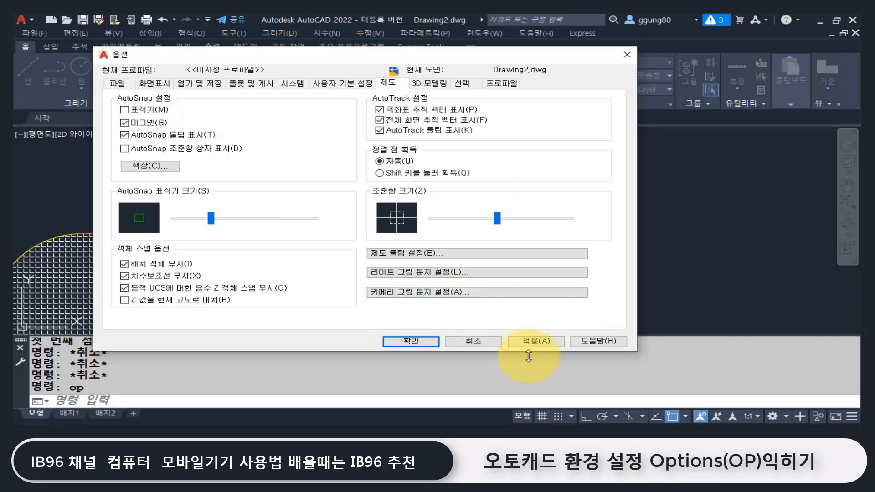
click(548, 342)
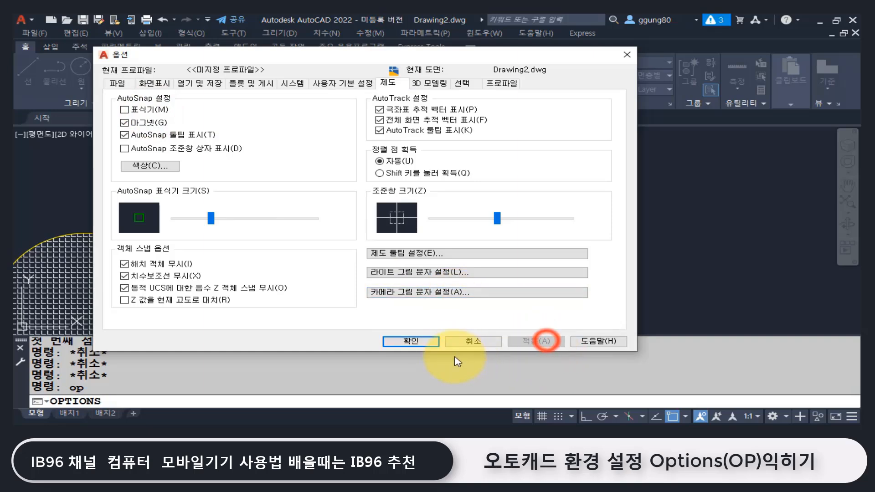
click(426, 341)
Step: Check snapping to the small white circle's upper quadrant with the Line command while the AutoSnap marker is off, and cancel it
text(l)
key(Return)
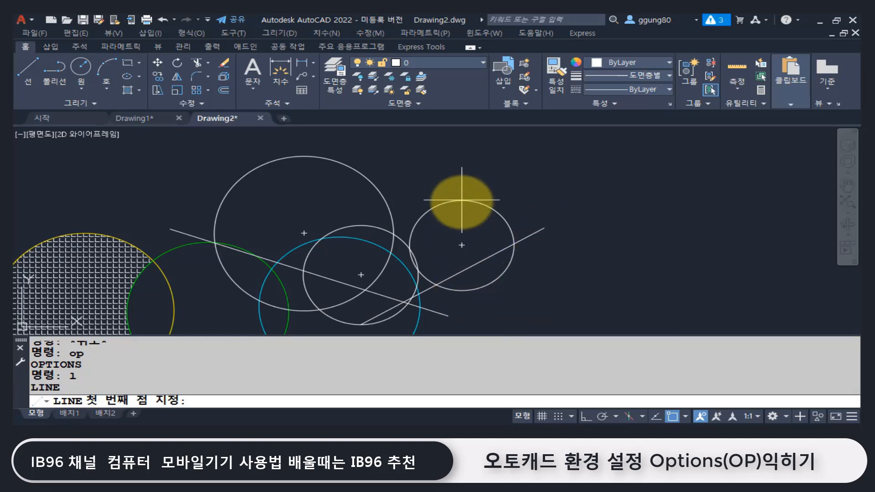
key(Escape)
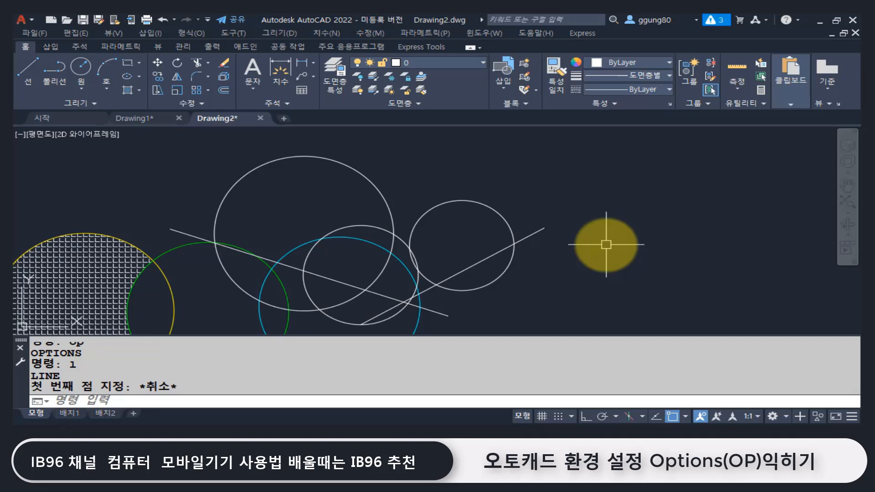
Step: Turn on the AutoSnap marker (표식기) in the drafting options and apply the change
text(op)
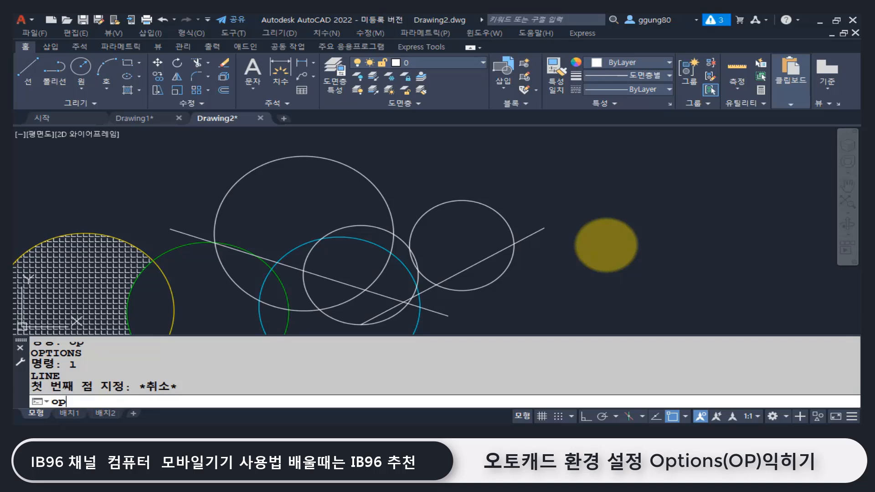
key(Return)
click(150, 110)
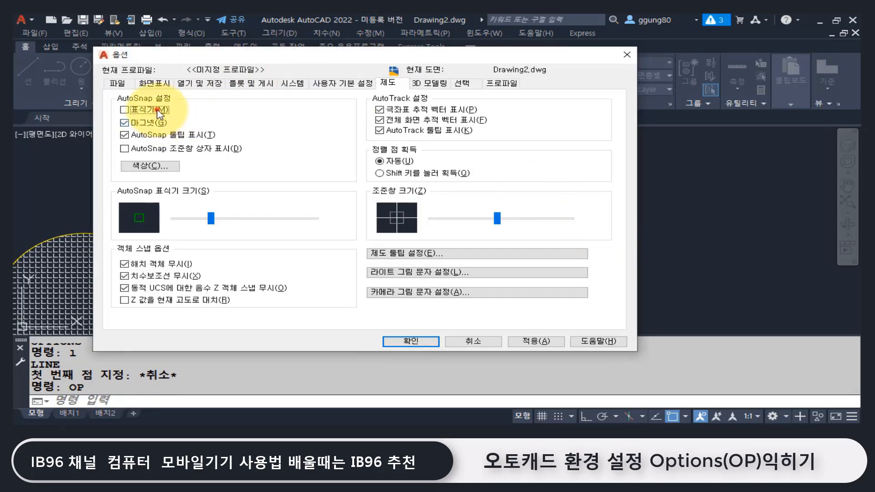
click(537, 341)
click(417, 342)
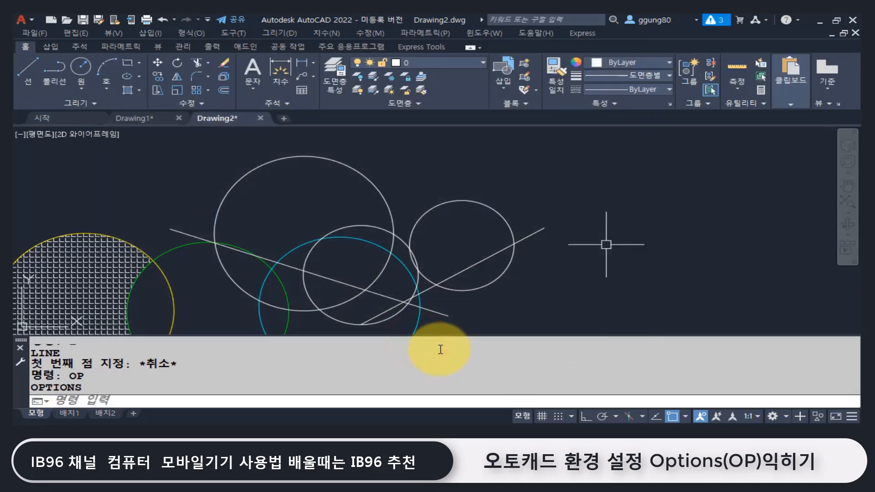
Step: Preview the AutoSnap marker at the large white circle's upper quadrant using the Line command, and cancel it
text(1)
key(Return)
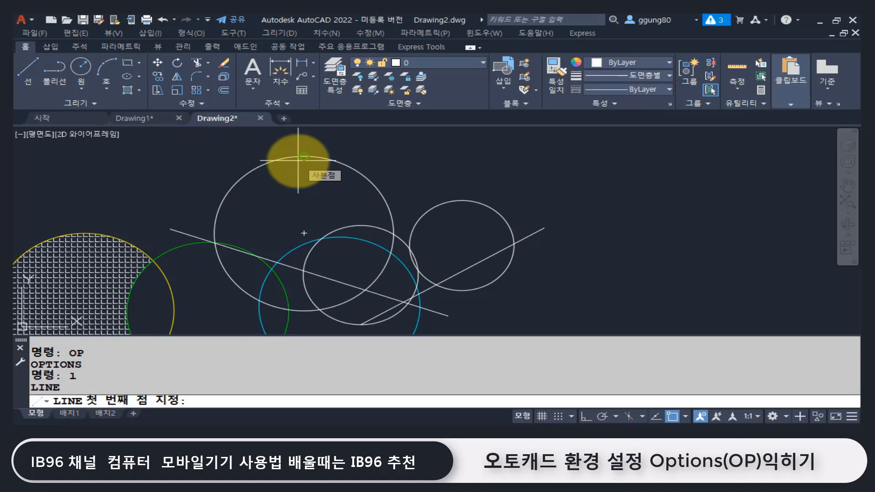
key(Escape)
key(Escape)
key(Escape)
Step: Review the AutoSnap magnet (마그넷) setting in the drafting options, and close the options
text(op)
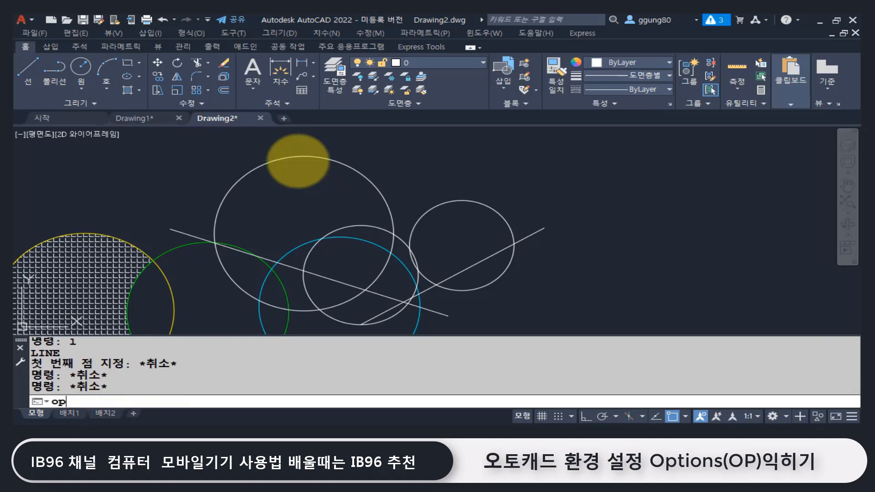
key(Return)
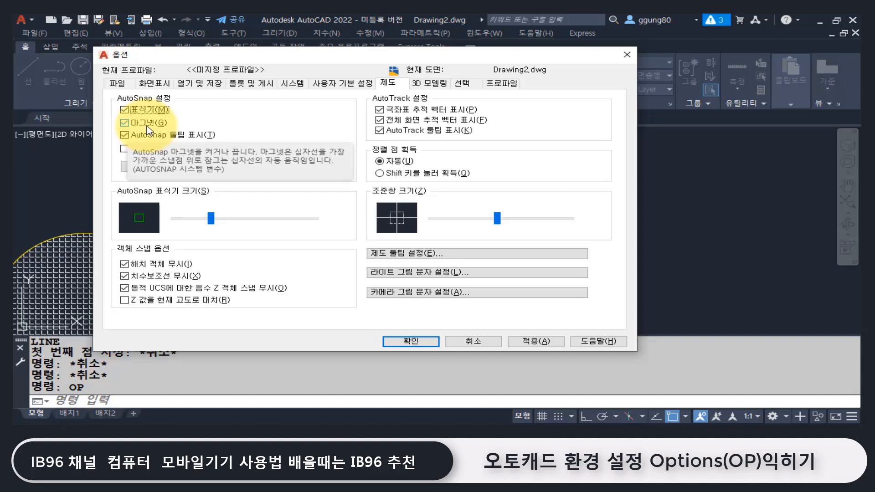
click(412, 342)
key(Escape)
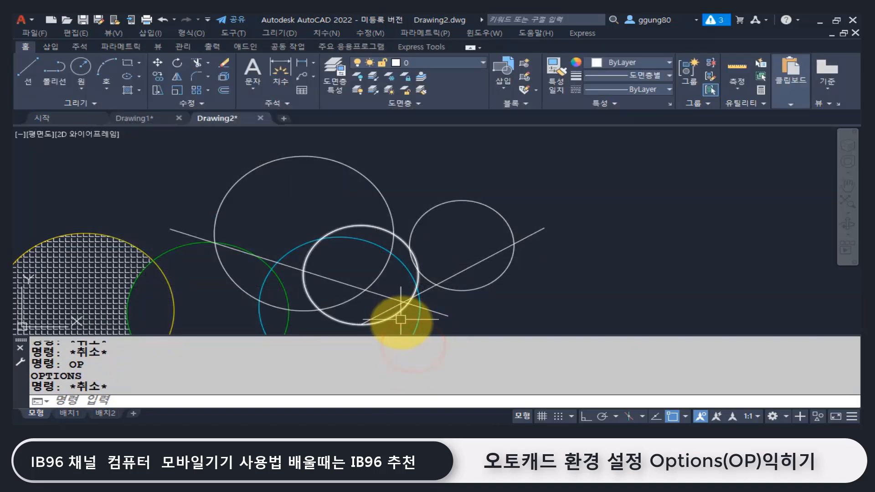
Step: Check the magnet's pull to the small white circle's upper quadrant with the Line command, and cancel it
text(l)
key(Return)
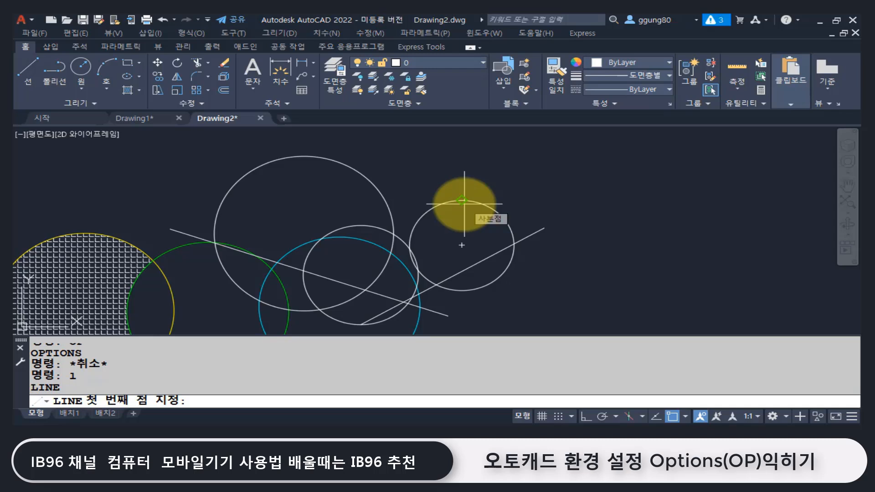
key(Escape)
key(Escape)
Step: Review the AutoSnap tooltip (툴팁 표시) setting in the drafting options, and close the options
text(op)
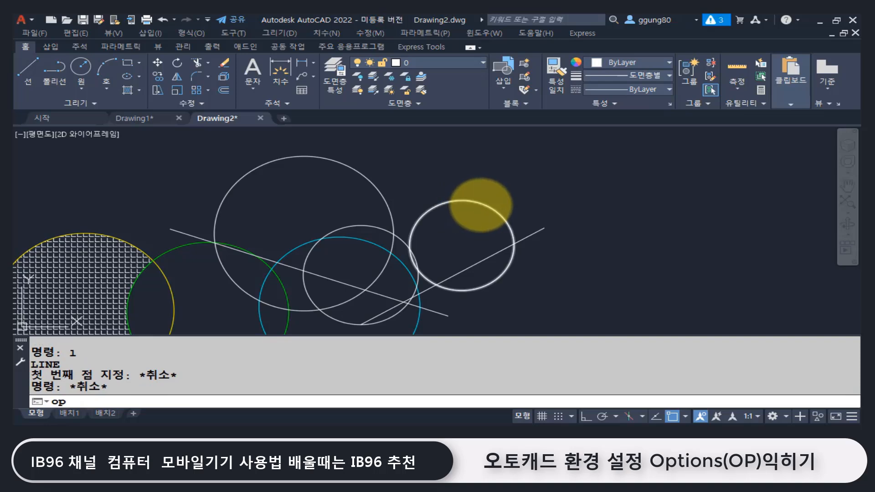
key(Return)
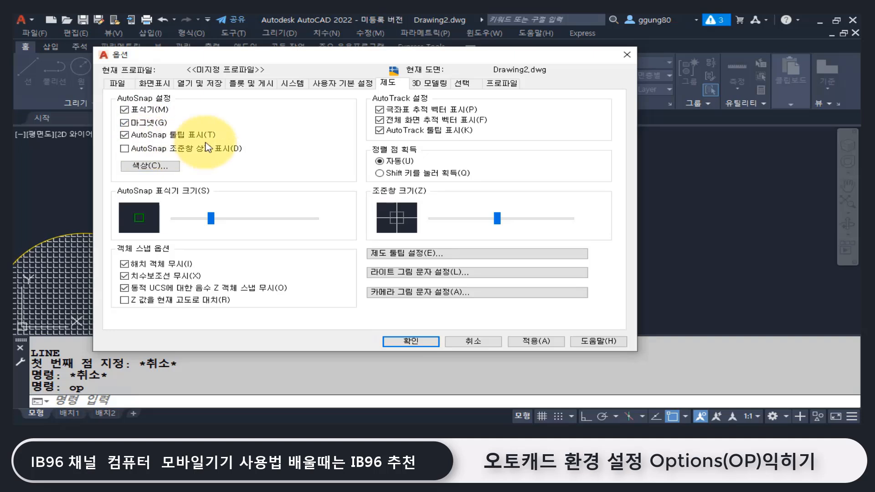
click(408, 339)
key(Escape)
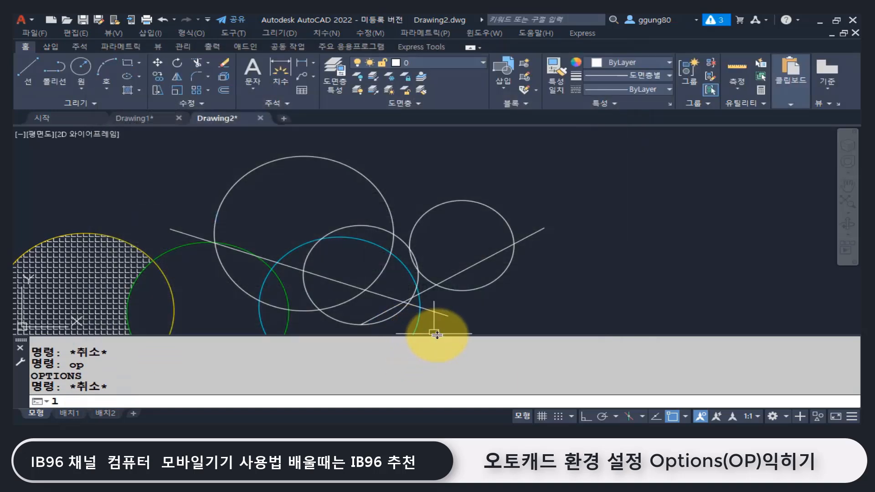
Step: Preview snapping on the small and large white circles with the Line command, and cancel it
text(l)
key(Return)
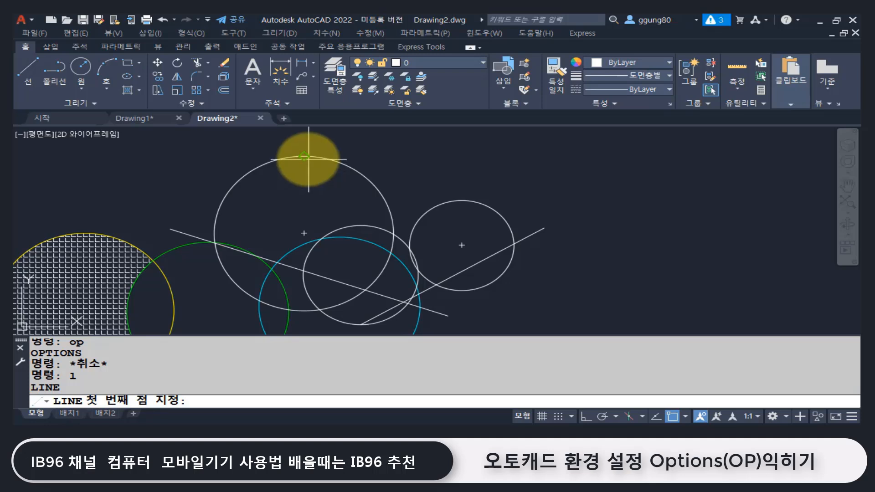
key(Escape)
key(Escape)
key(Escape)
Step: Turn off the AutoSnap tooltip (툴팁 표시) in the drafting options and confirm the change
text(o)
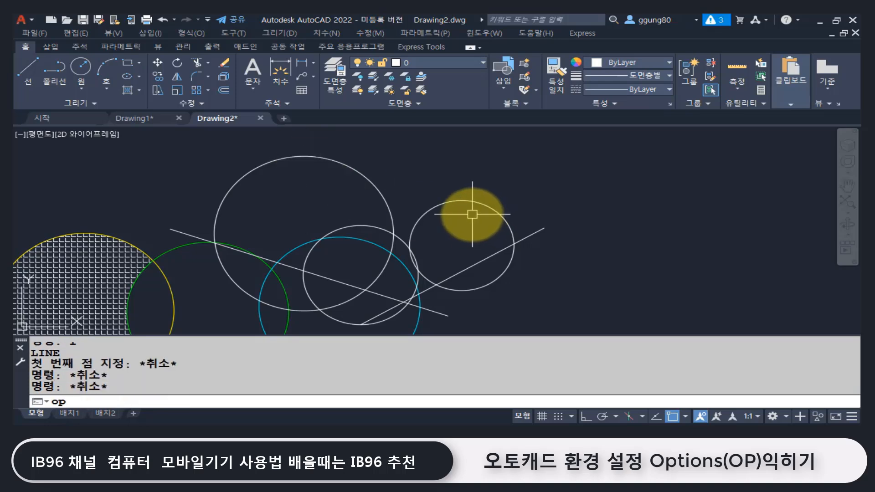
text(p)
key(Return)
click(124, 135)
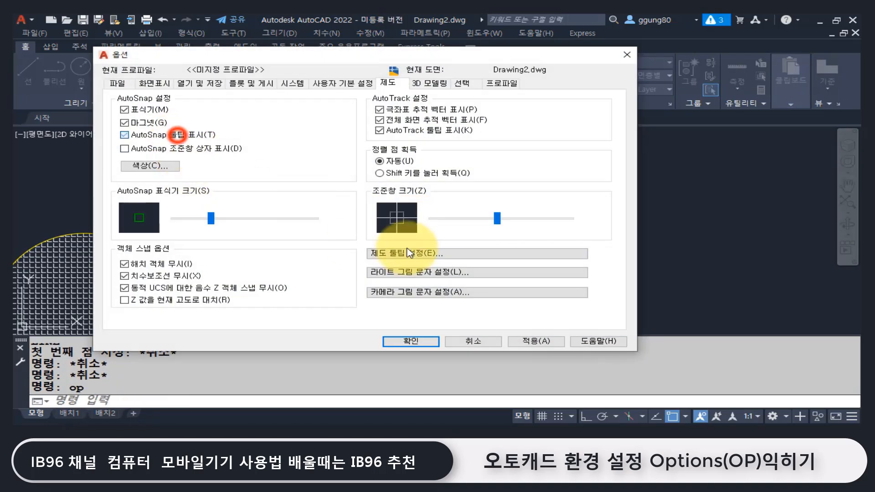
click(426, 341)
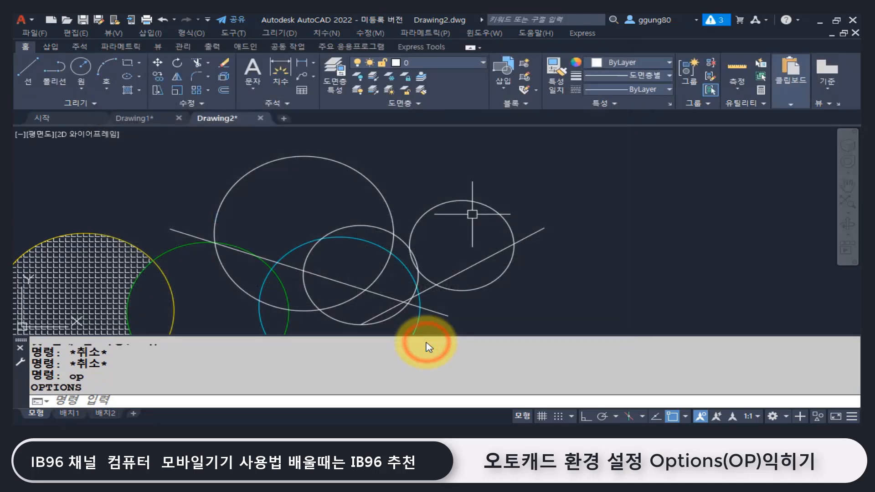
Step: Check snapping on the white circles with the Line command while the AutoSnap tooltip is off, and cancel it
text(l)
key(Return)
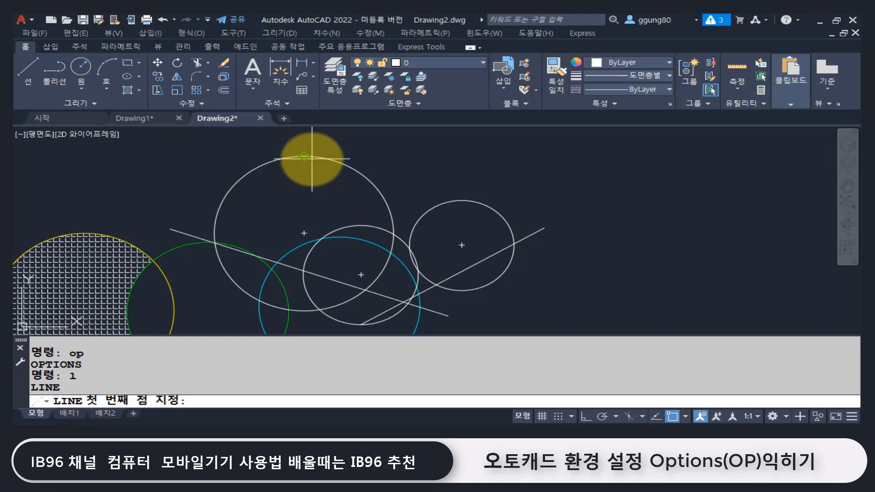
key(Escape)
key(Escape)
key(Escape)
Step: Turn on the AutoSnap tooltip (툴팁 표시) in the drafting options and apply the change
text(OP)
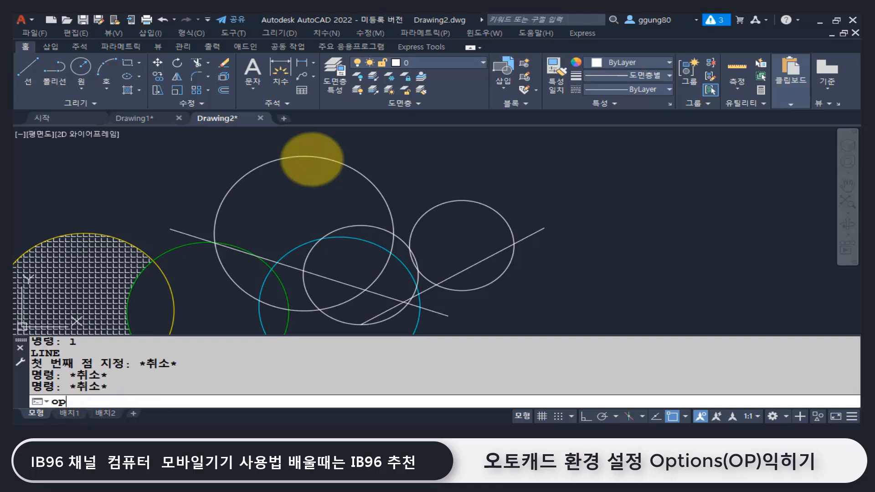
key(Return)
click(175, 135)
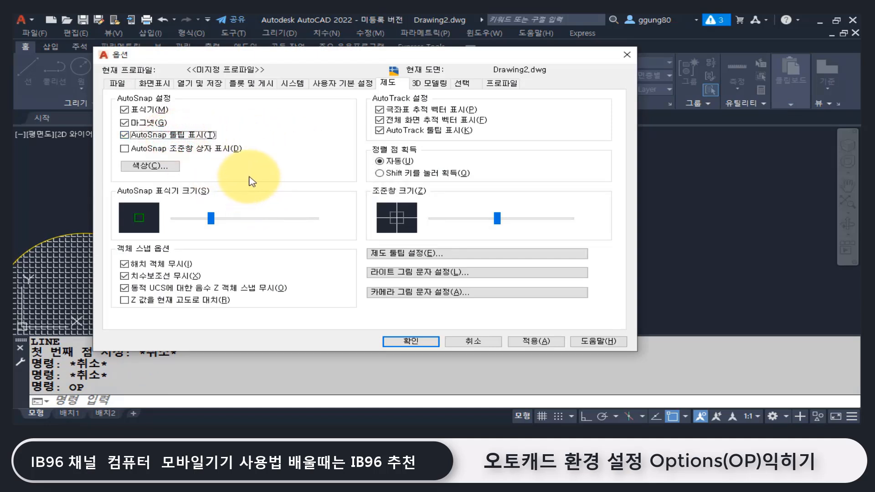
click(537, 341)
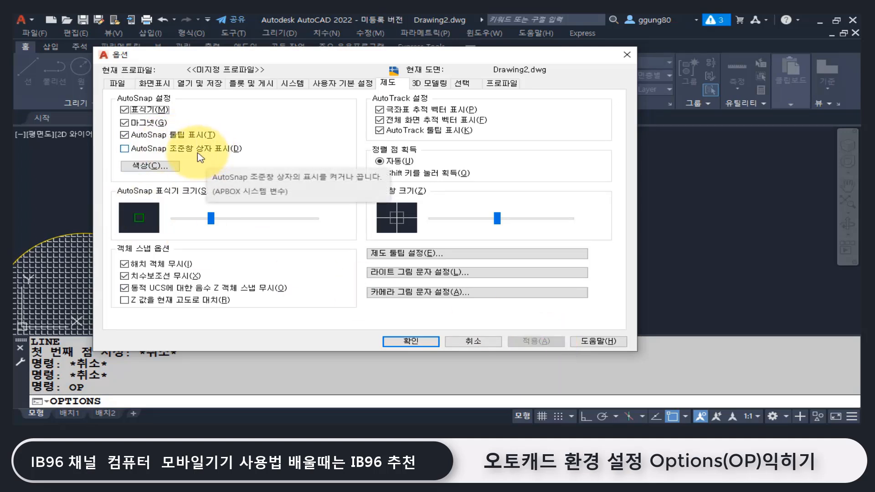
Step: Set the 2D AutoSnap marker colour for 2D model space to 하늘색 (cyan), and confirm the options
click(170, 167)
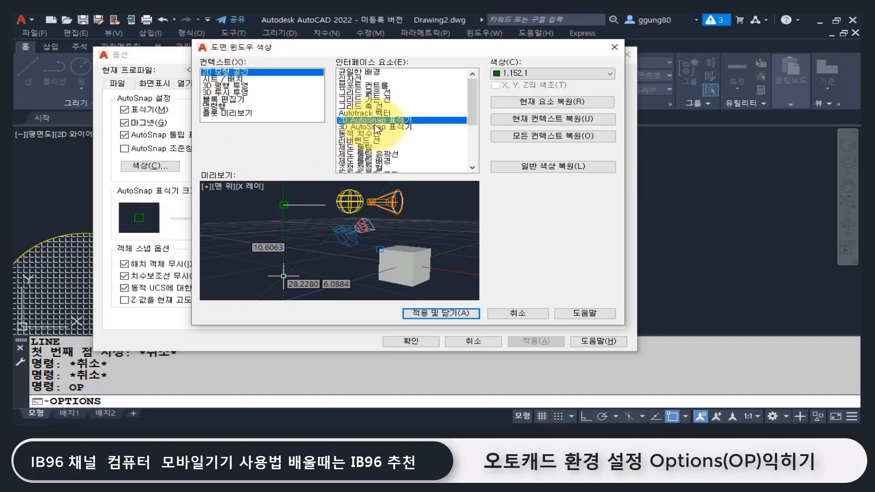
click(543, 73)
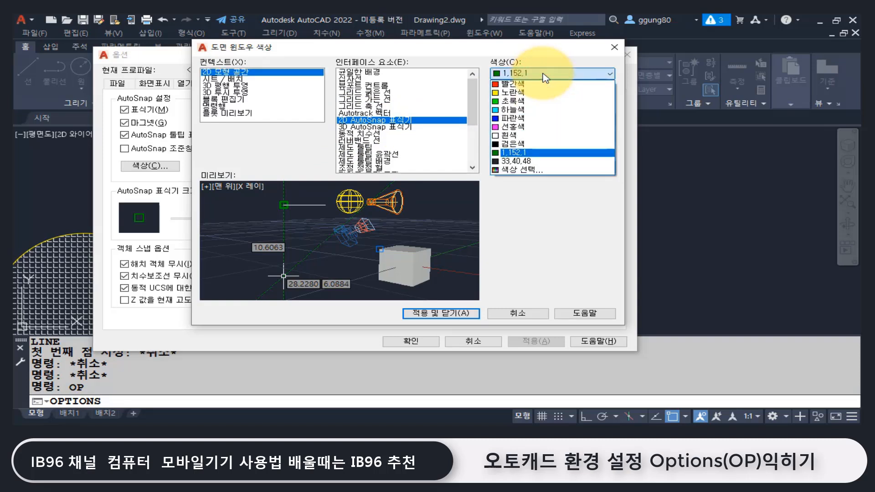
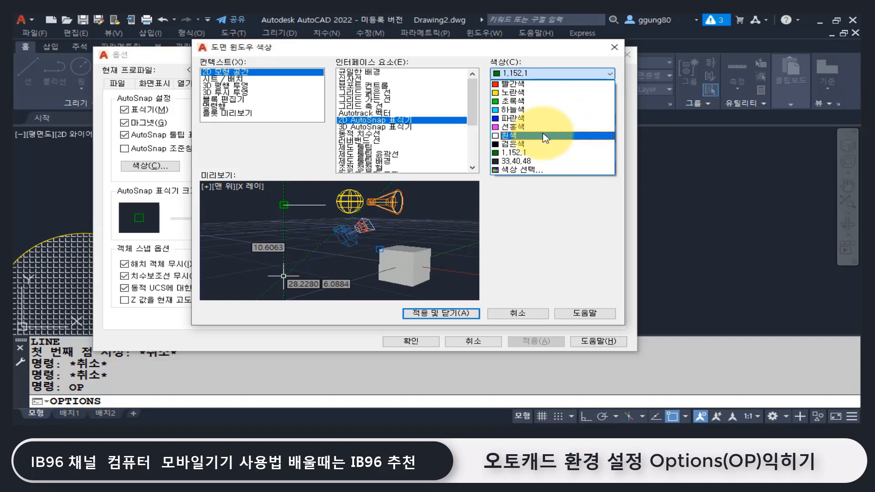
click(529, 110)
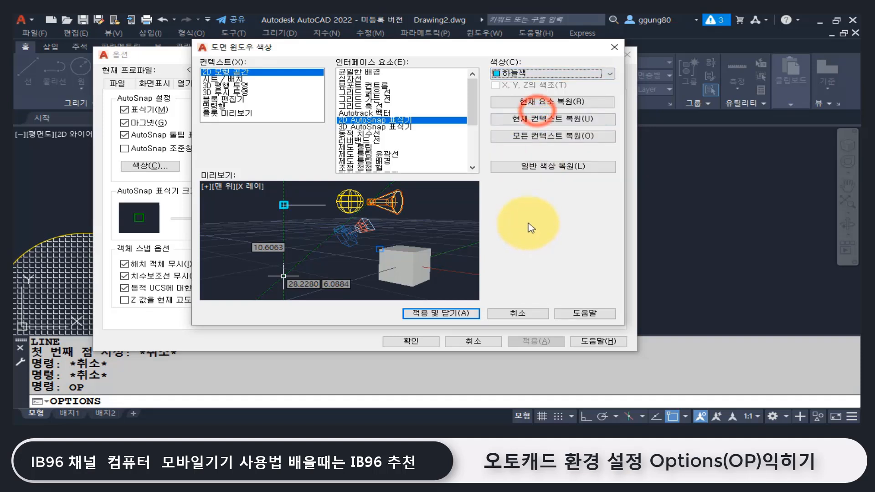
click(441, 313)
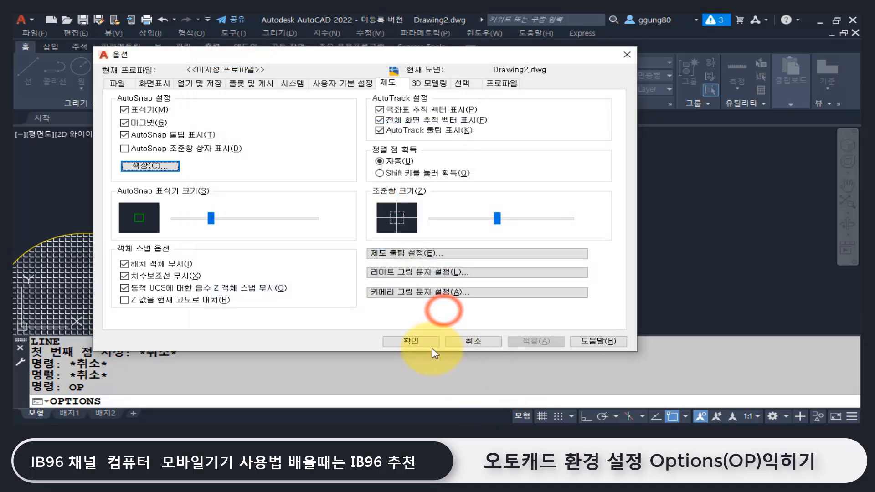
click(419, 344)
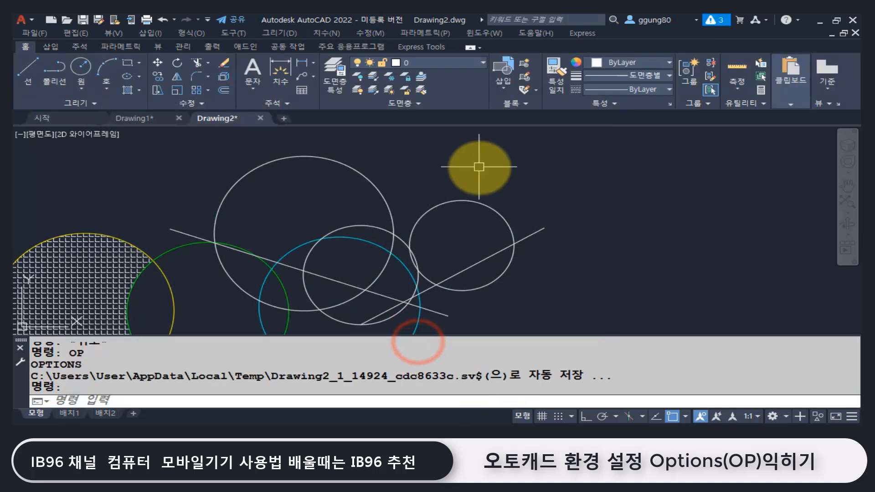
Step: Check the recoloured AutoSnap marker on the small white circle with the Line command, and cancel it
text(L)
key(Return)
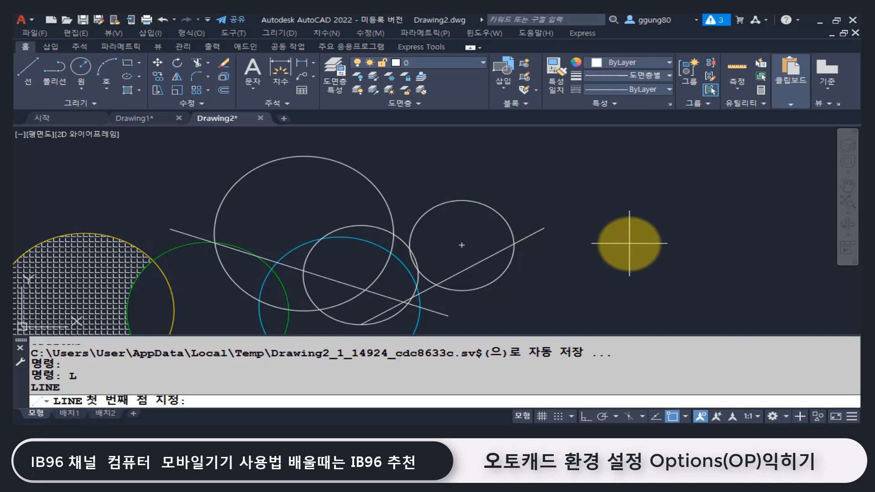
key(Escape)
key(Escape)
key(Escape)
Step: Restore the default drawing window colours in all contexts from the AutoSnap colour settings, and confirm the options
text(op)
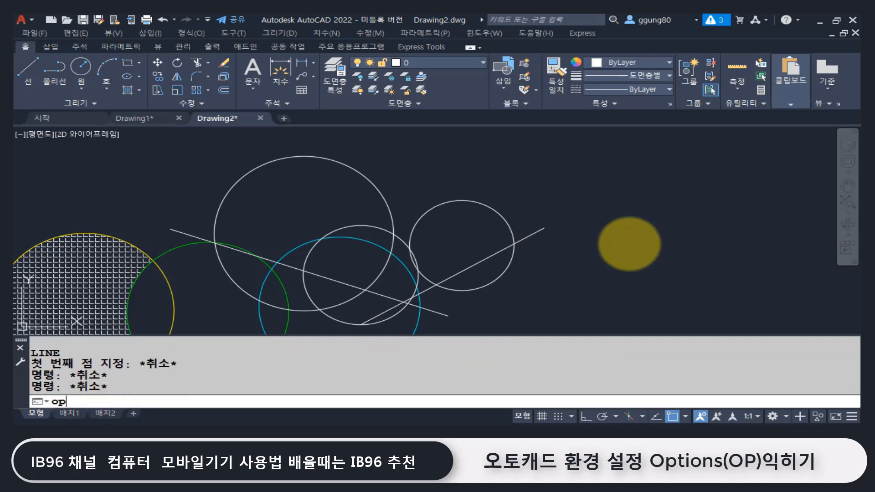
key(Return)
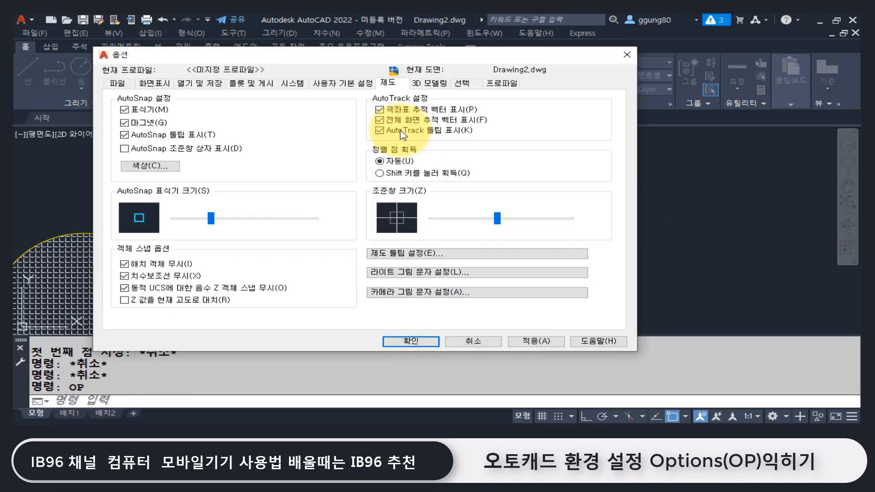
click(150, 165)
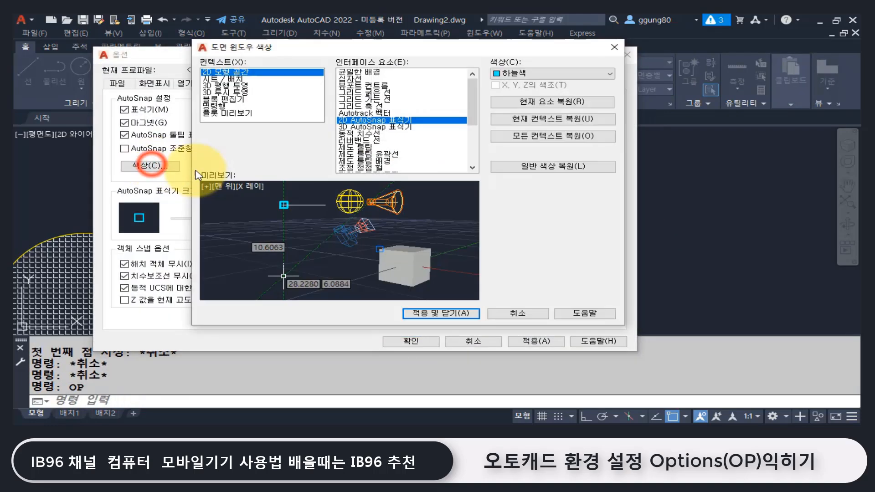
click(599, 139)
click(474, 232)
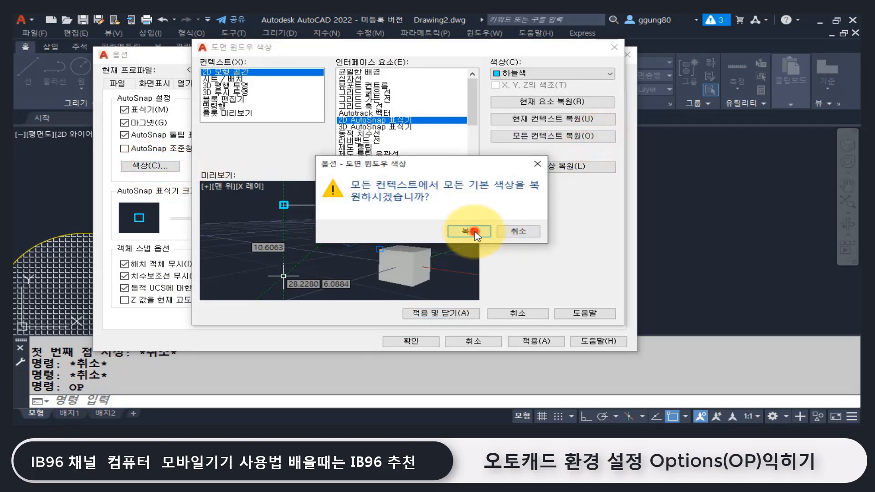
click(453, 317)
click(412, 343)
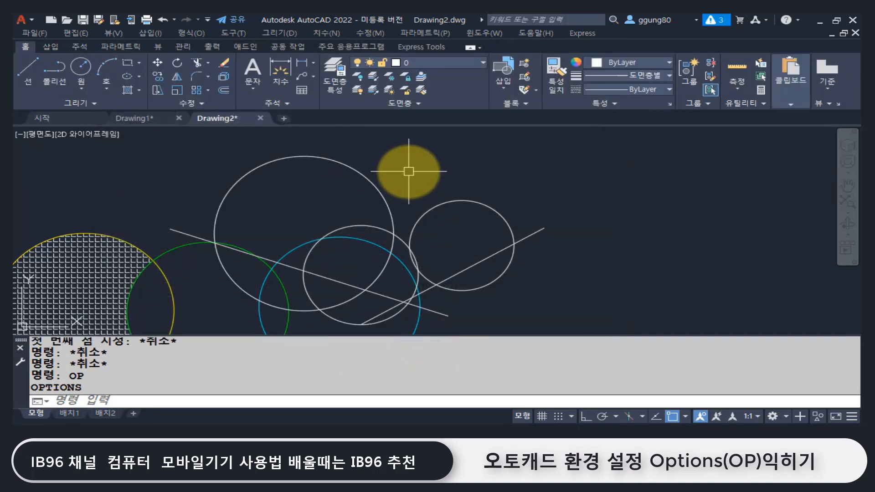
Step: Check the AutoSnap marker at the circle centres and the sloped line's upper endpoint with the Line command, and cancel it
text(l)
key(Return)
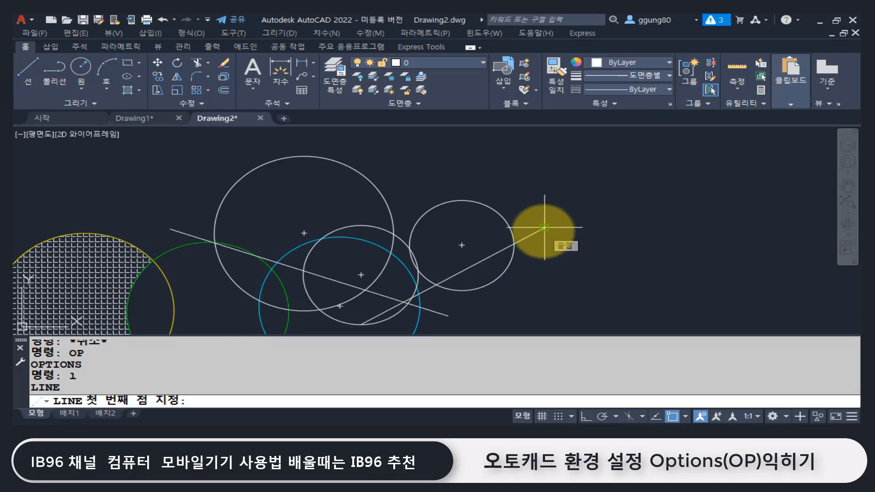
key(Escape)
key(Escape)
key(Escape)
Step: Reduce the AutoSnap marker size slightly in the drafting options, apply it, and review the 3D modelling options before closing them
text(op)
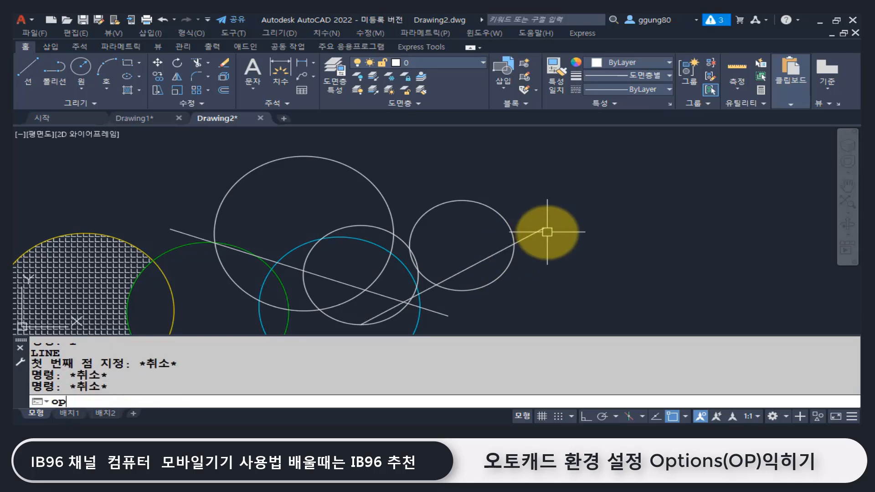
key(Return)
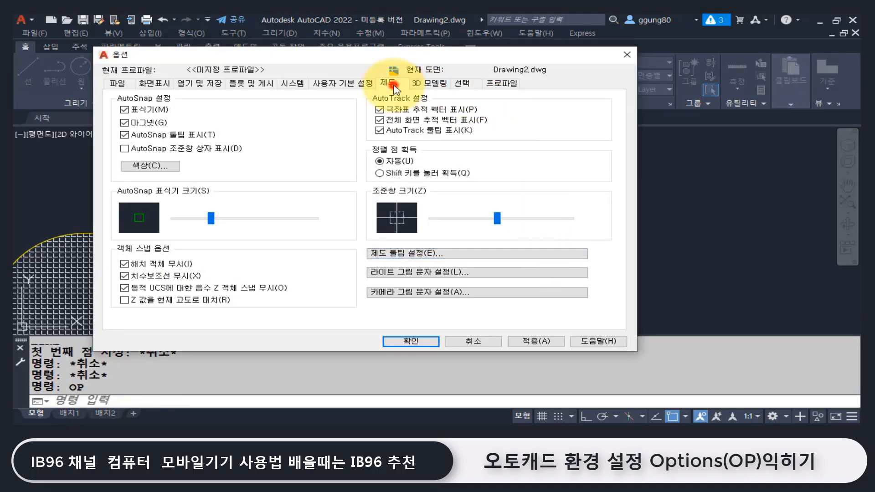
mouse_move(212, 219)
mouse_down()
mouse_move(288, 219)
mouse_move(207, 219)
mouse_up()
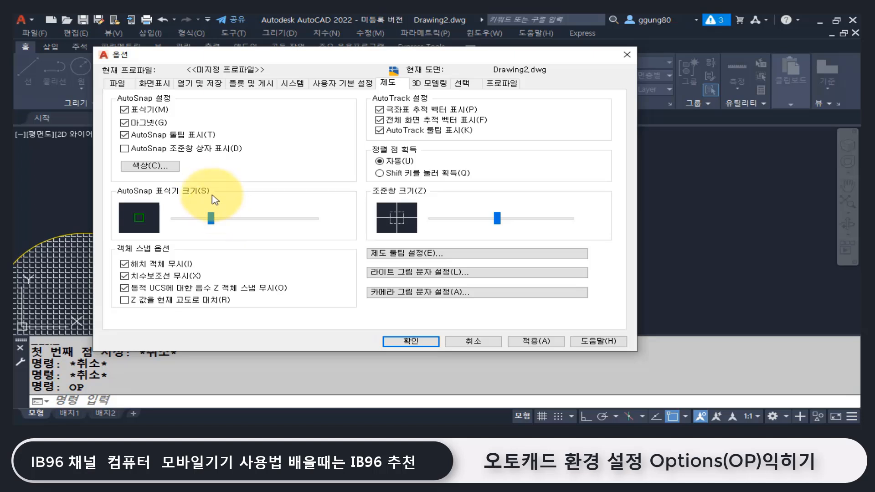
drag(212, 217, 204, 218)
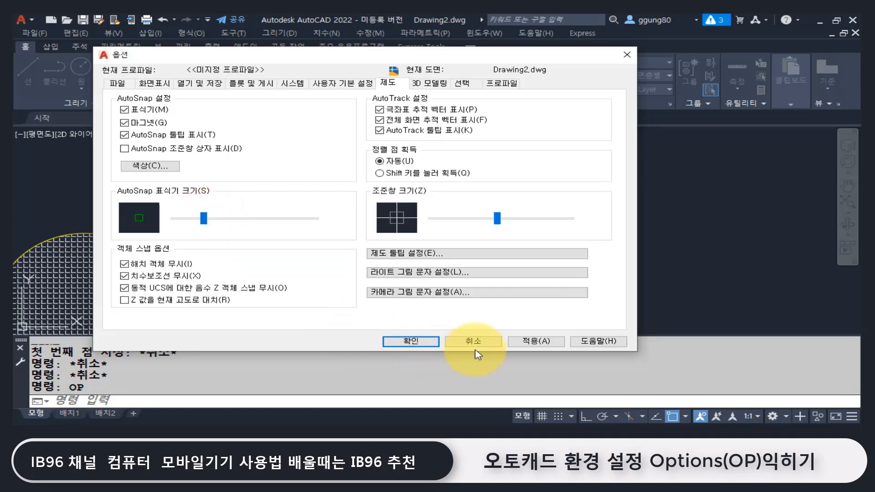
click(531, 342)
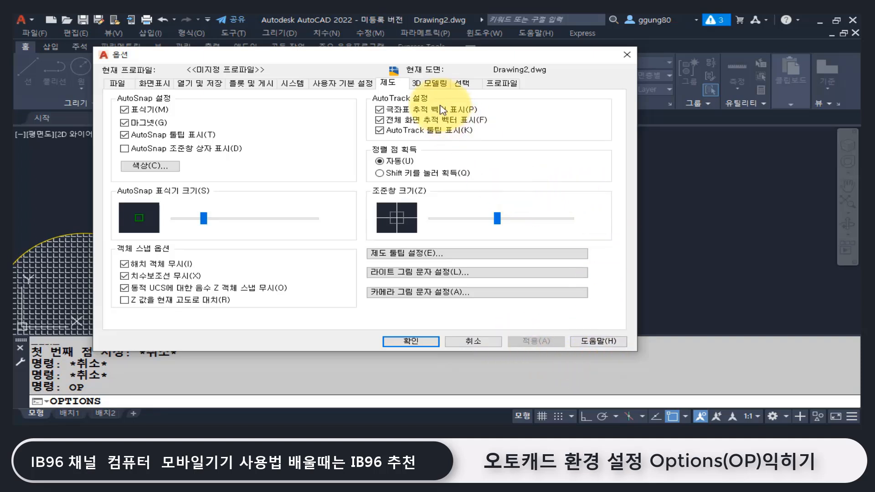
click(428, 84)
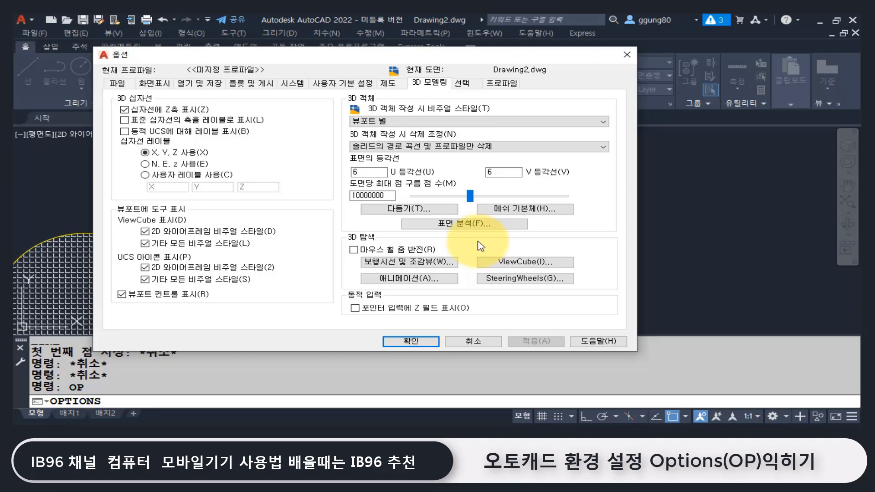
click(627, 55)
Step: Try a size of 59 in the UCS icon properties, look at the model space icon colour setting, and close without confirming
scroll(224, 241, down, 5)
middle_drag(196, 268, 400, 194)
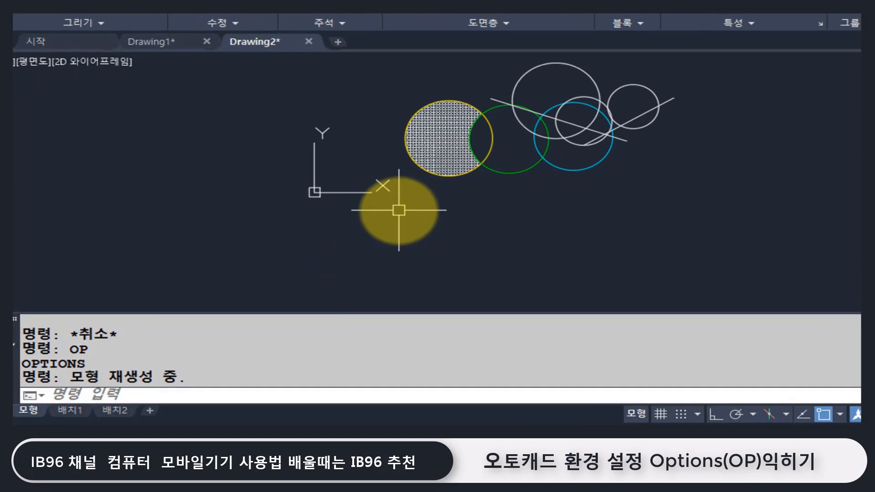
text(UCSICo)
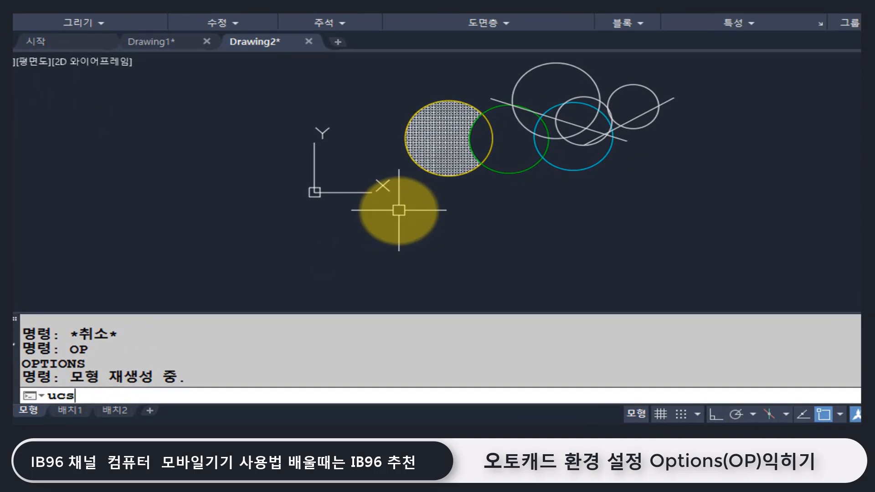
text(n)
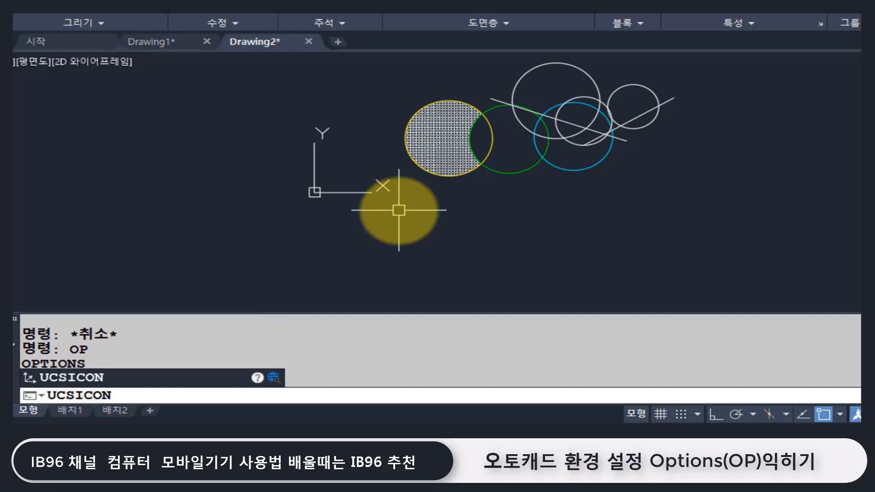
key(Return)
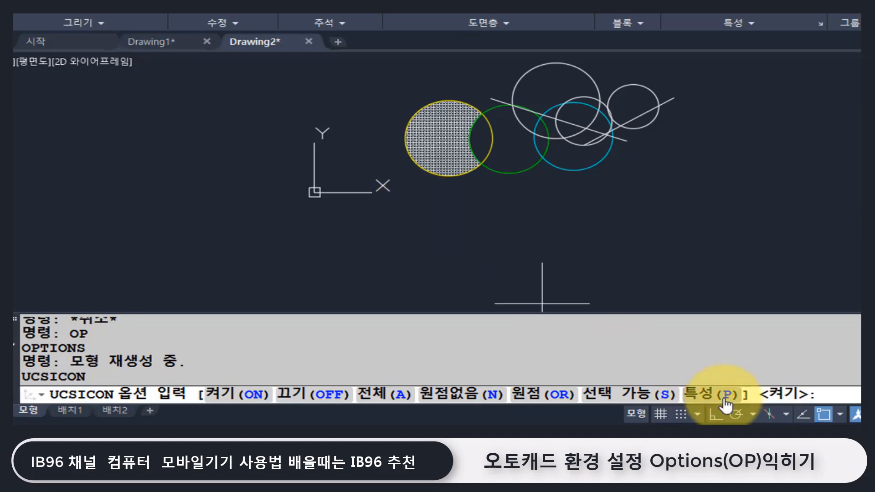
text(p)
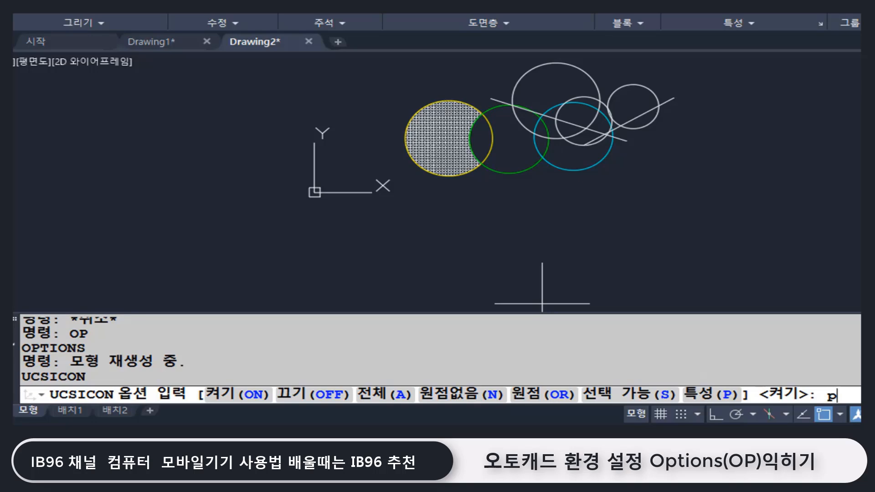
key(Return)
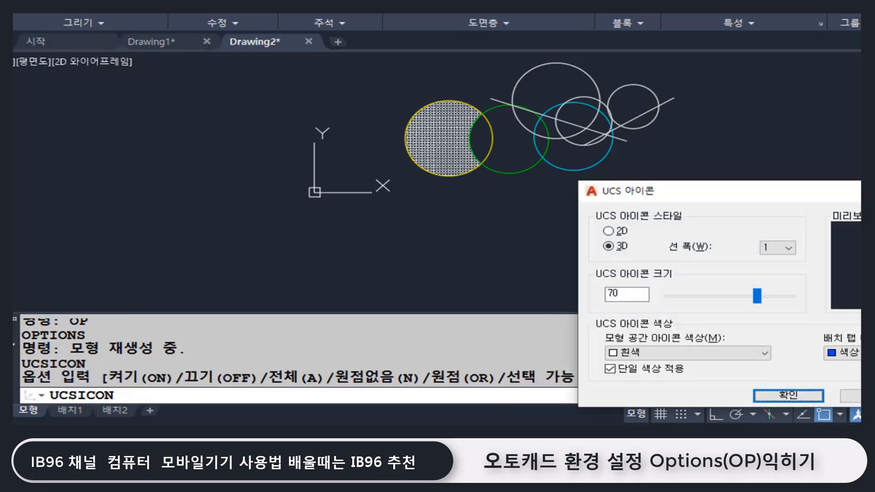
drag(720, 195, 374, 48)
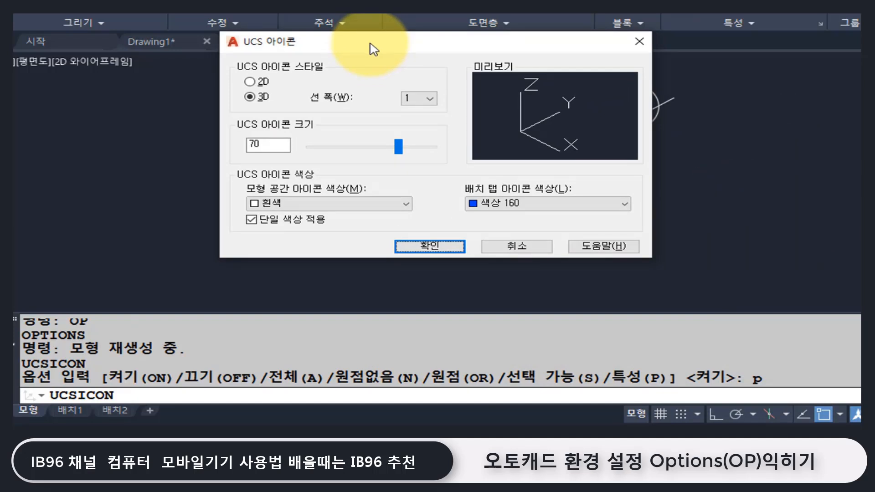
mouse_move(398, 146)
mouse_down()
mouse_move(361, 147)
mouse_move(383, 152)
mouse_up()
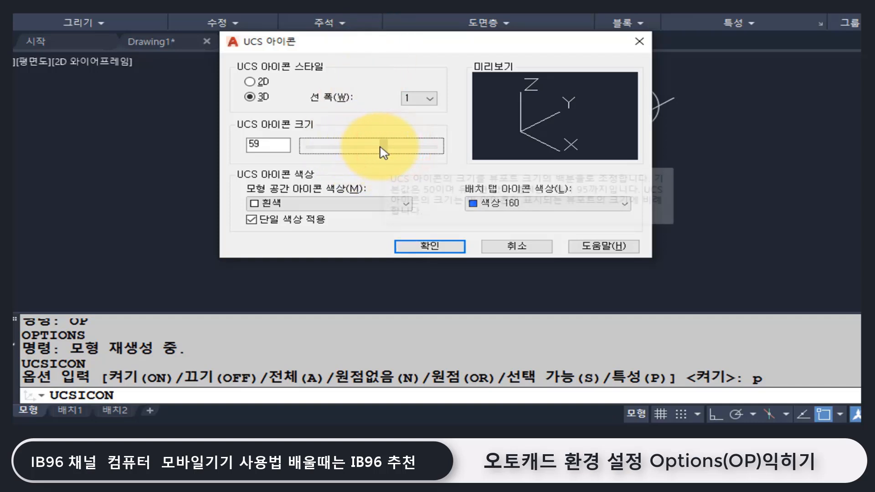
click(348, 204)
click(348, 206)
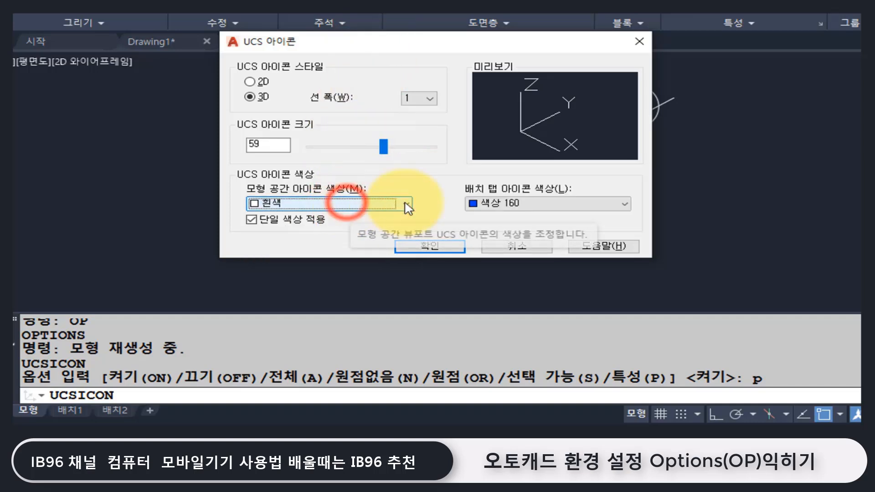
click(641, 40)
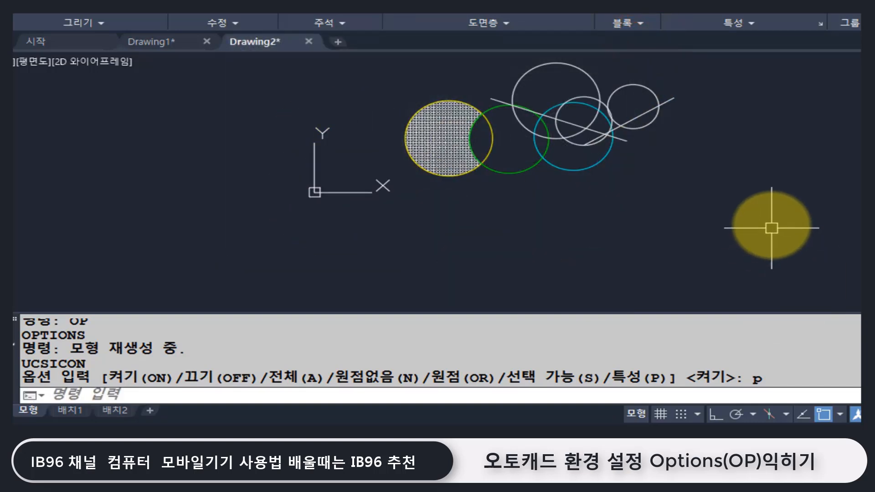
Step: Turn off the UCS icon with the UCSICON command's OFF option
key(Escape)
key(Escape)
text(UCSt)
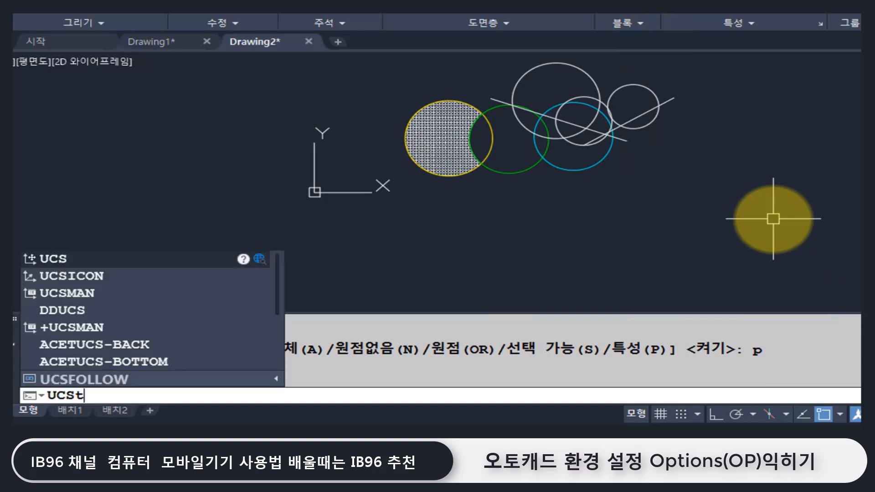
text(ioon)
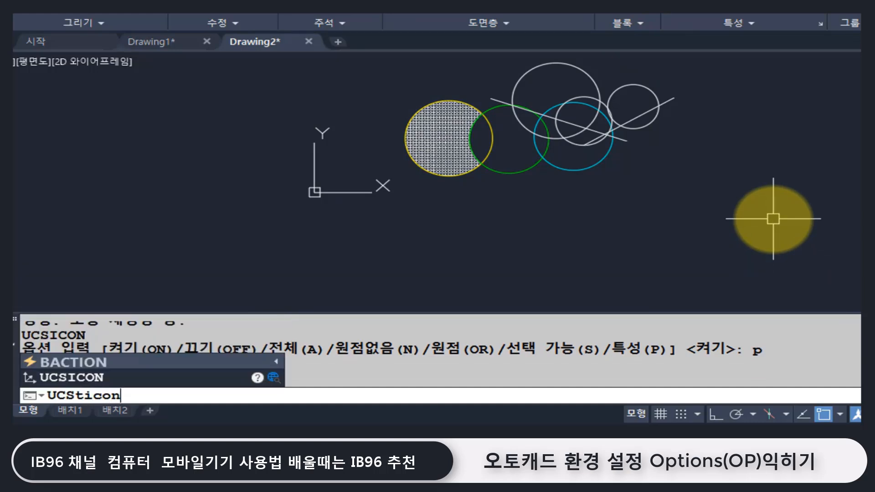
key(Return)
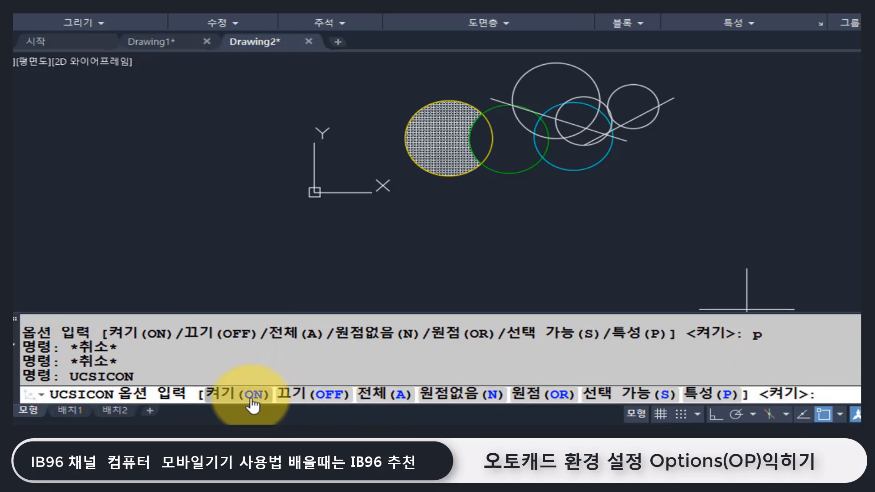
click(337, 401)
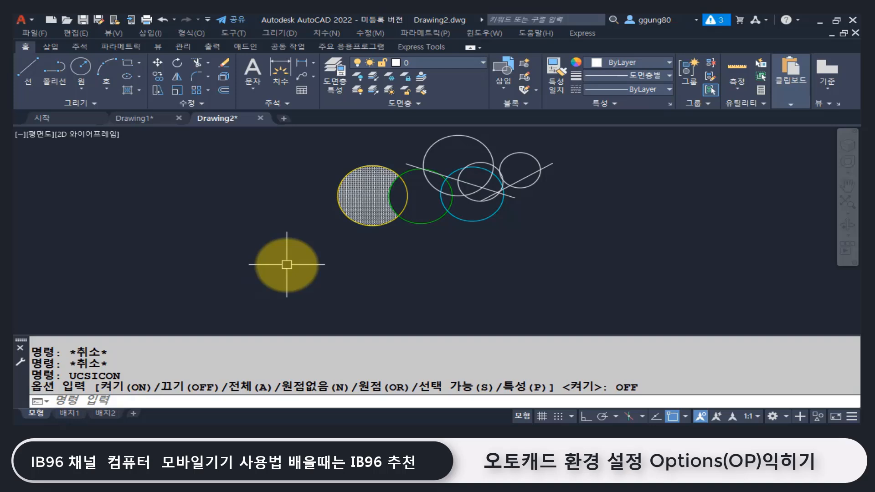
Step: Examine the 3D modelling, drafting and selection settings in the options, including the pickbox size, and close the options
text(op)
key(Return)
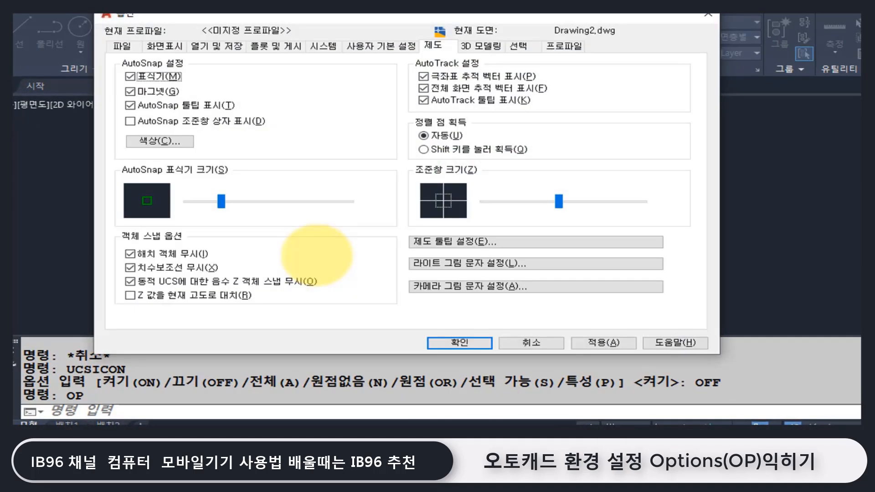
click(480, 47)
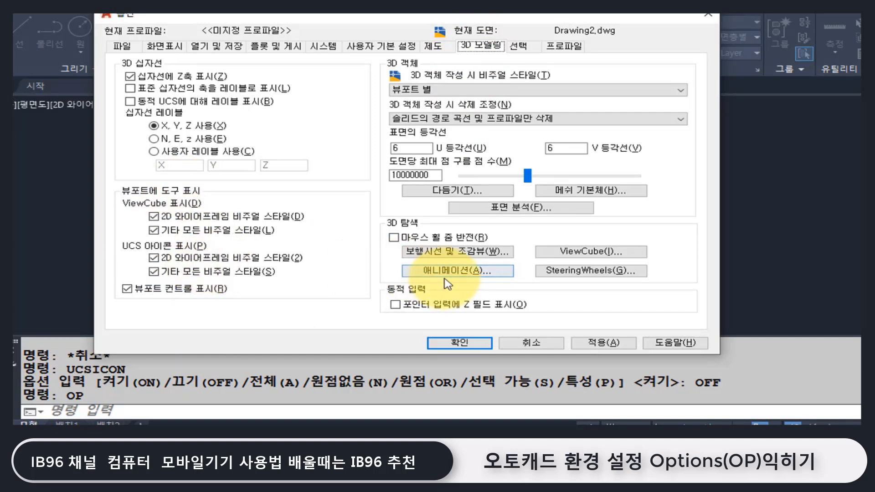
click(519, 45)
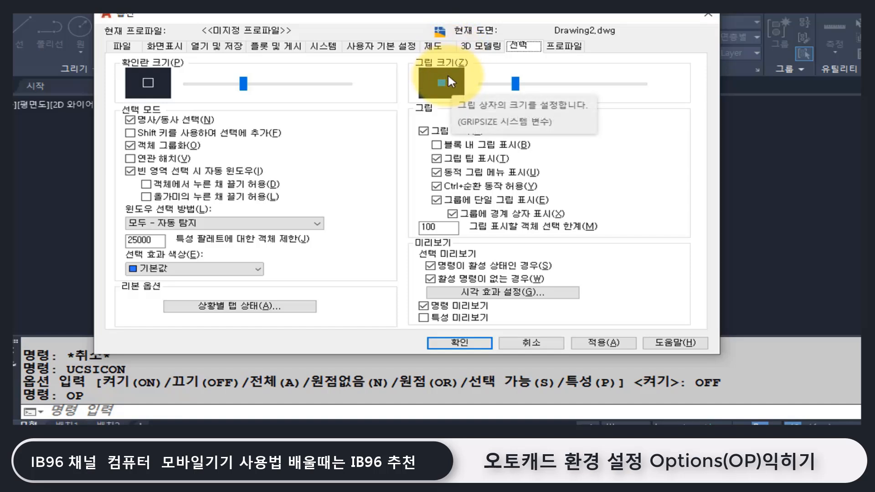
click(433, 46)
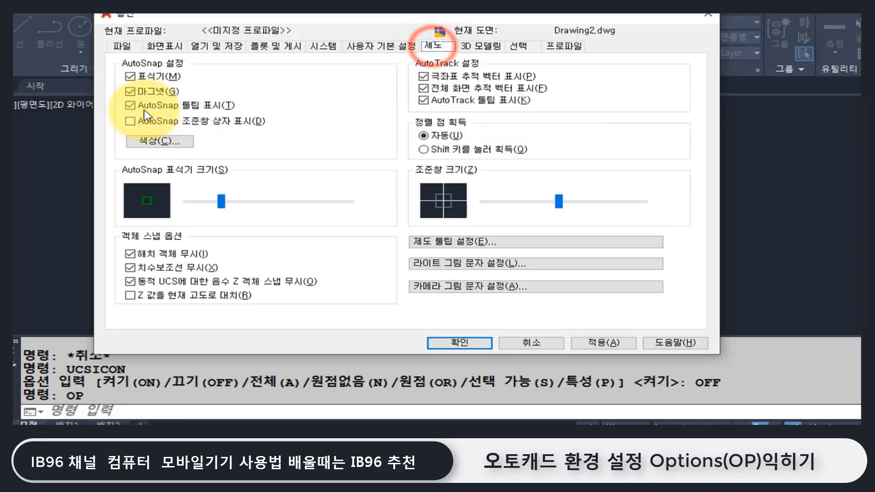
click(521, 46)
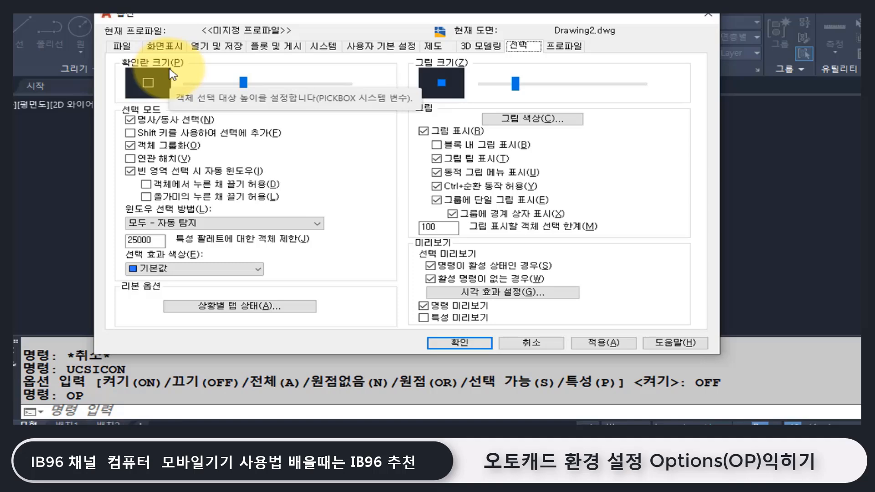
click(458, 343)
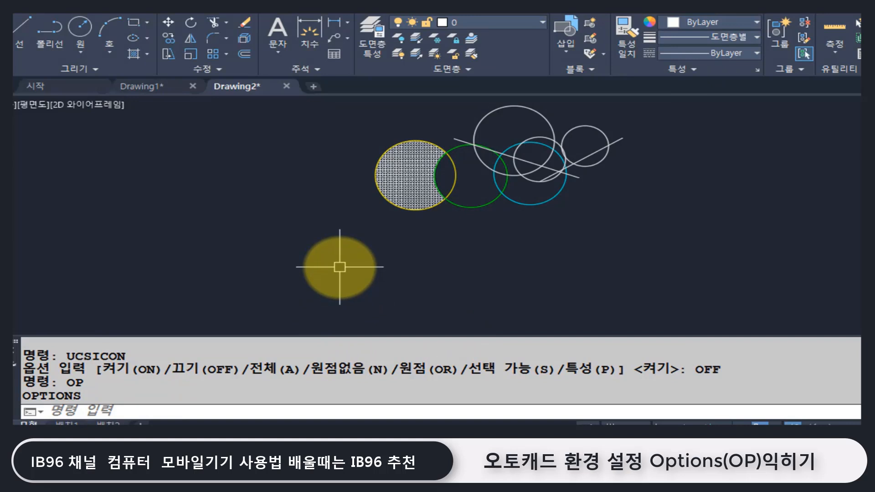
Step: Check the pickbox cursor in the drawing area with the Copy command, and cancel it
text(co)
key(Return)
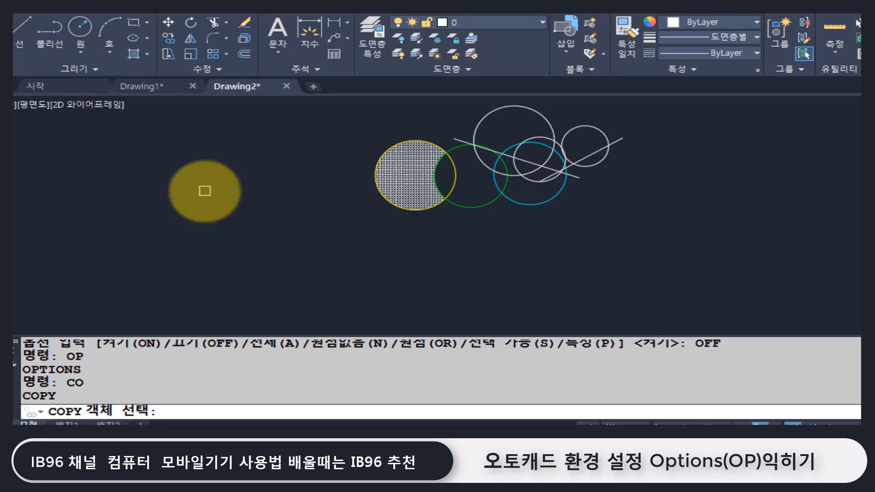
key(Escape)
key(Escape)
key(Escape)
Step: Reduce the pickbox size slightly in the selection options, apply it, and confirm the options
text(op)
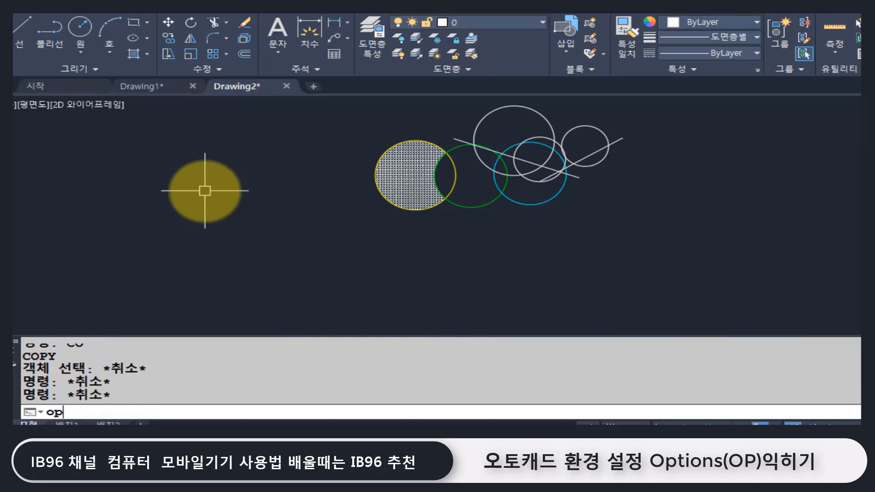
key(Return)
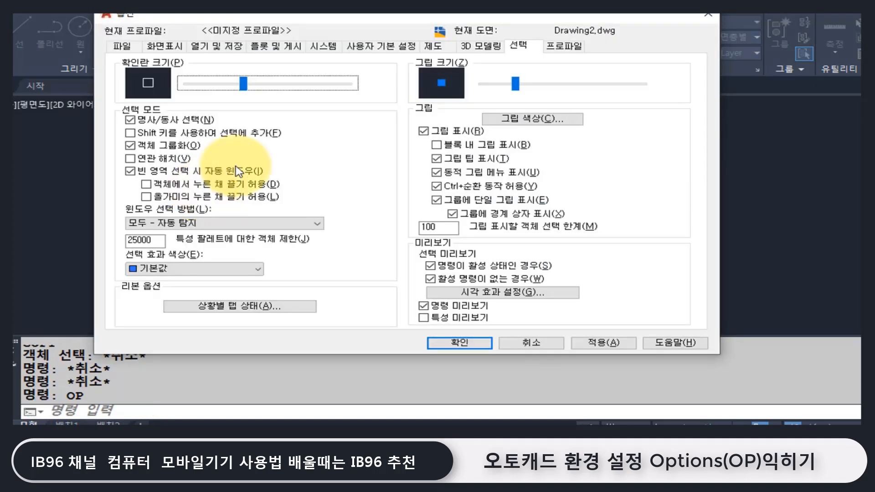
click(518, 46)
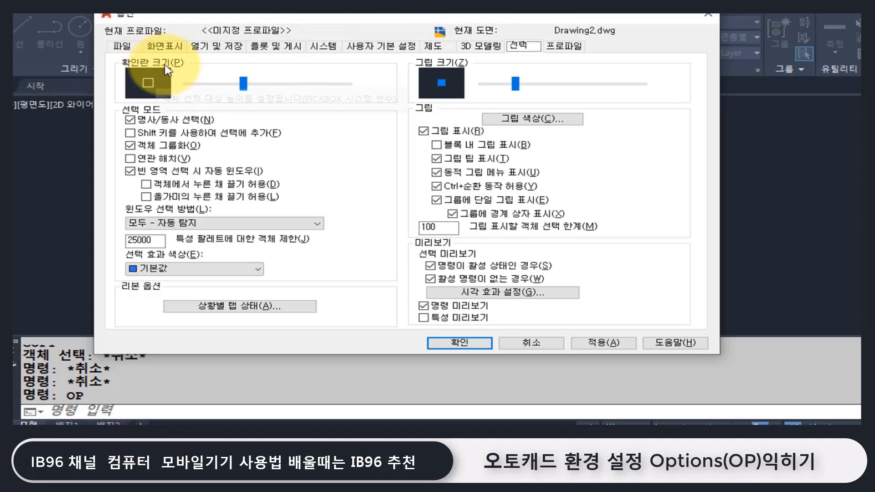
drag(242, 84, 227, 91)
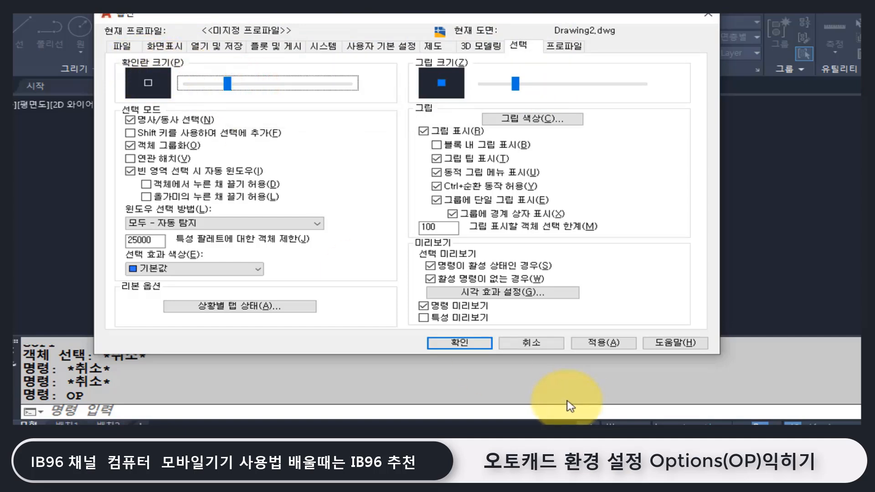
click(609, 345)
click(461, 343)
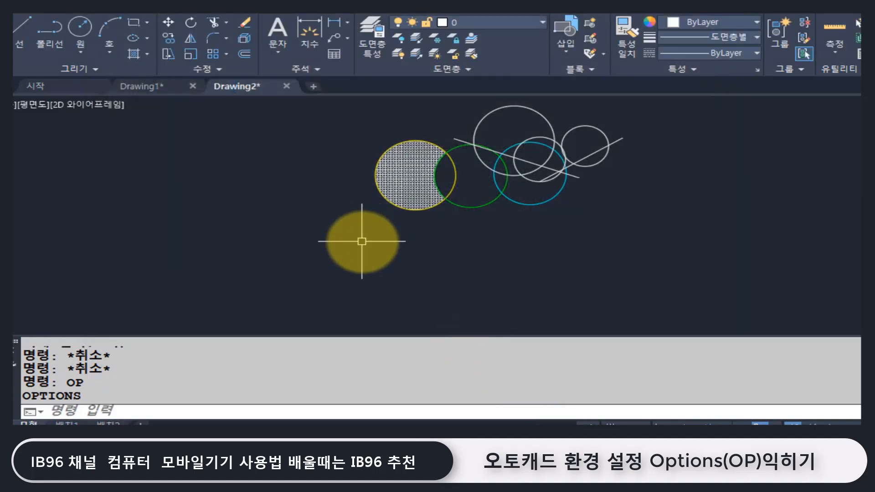
Step: Check the resized pickbox in the drawing area with the Copy command, and cancel it
text(Co)
key(Return)
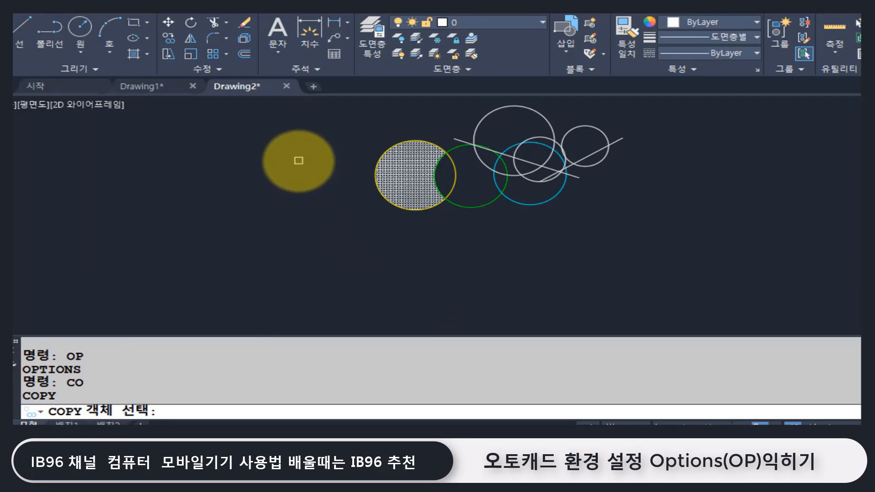
key(Escape)
key(Escape)
key(Escape)
Step: Examine the noun/verb selection setting among the selection modes in the options, and close the options
text(op)
key(Return)
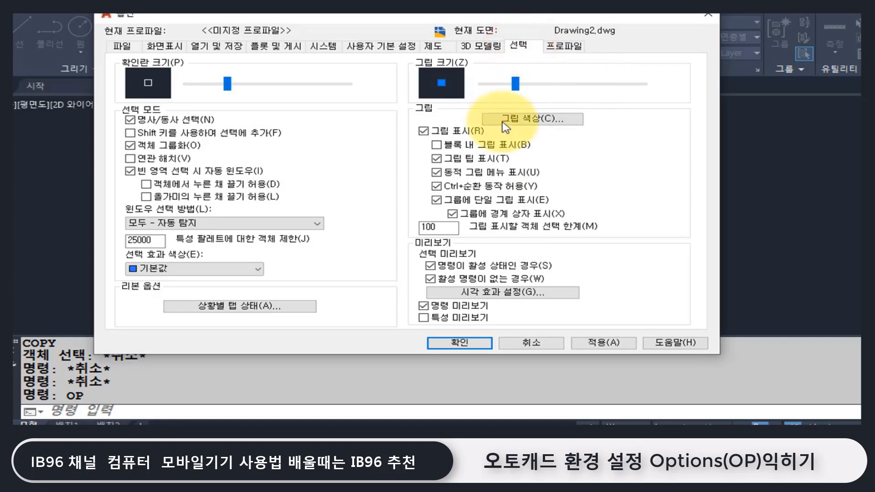
mouse_move(126, 120)
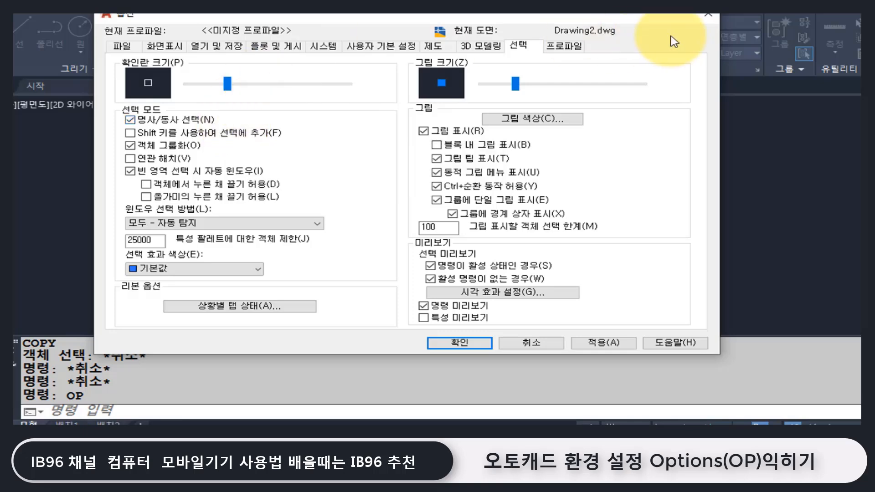
click(708, 14)
Step: Start the Move command before selecting, and move the large white circle up beside the small white circle on its right
scroll(468, 164, up, 2)
mouse_move(531, 194)
middle_down()
mouse_move(253, 346)
mouse_move(343, 256)
middle_up()
scroll(312, 186, up, 2)
middle_drag(350, 205, 343, 248)
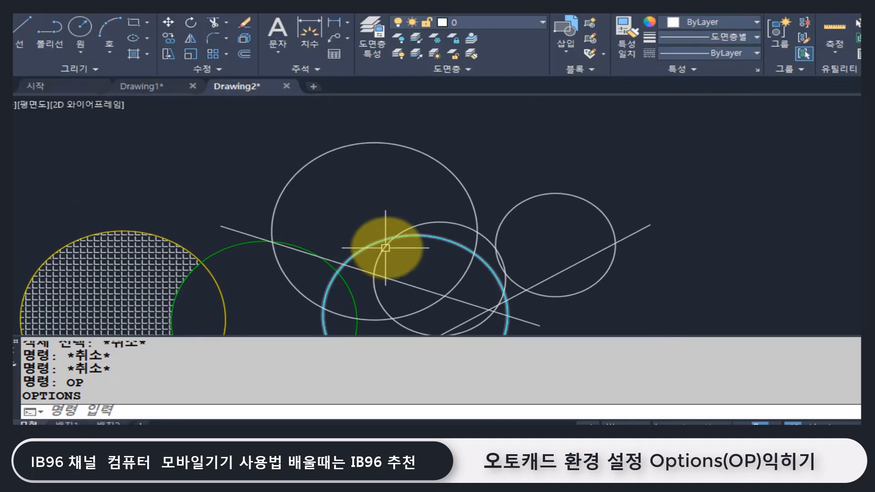
key(Escape)
key(Escape)
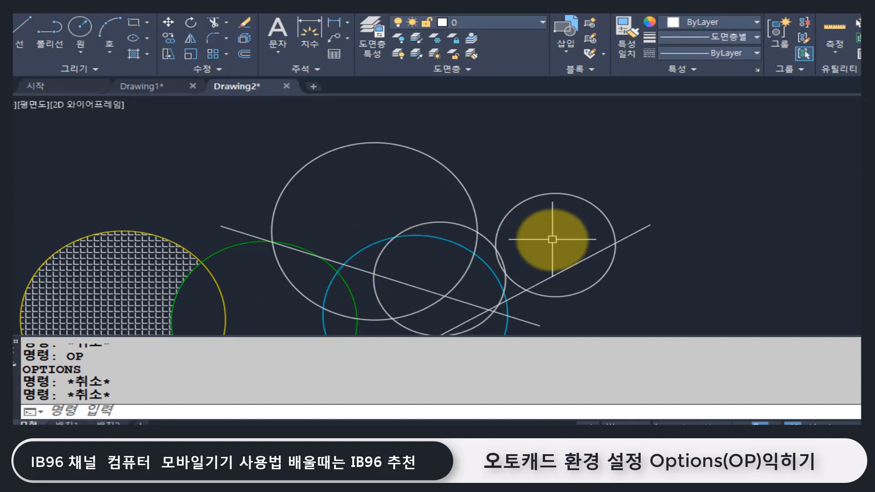
text(m)
key(Return)
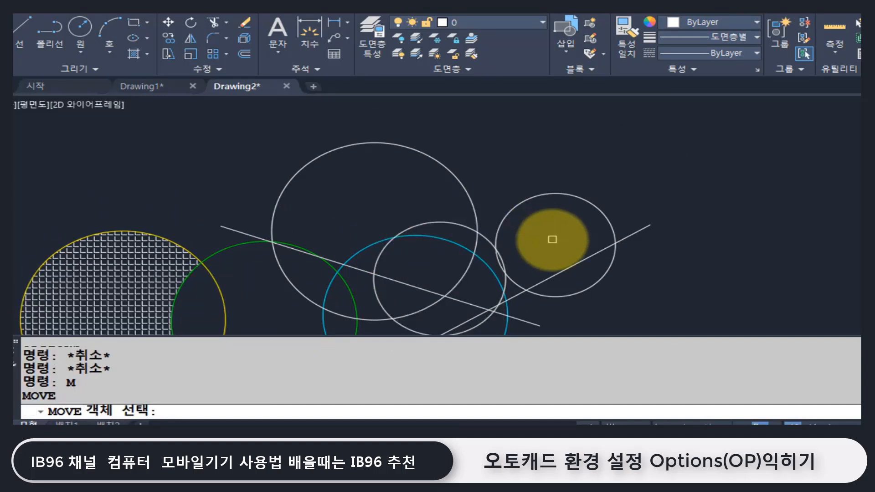
click(372, 144)
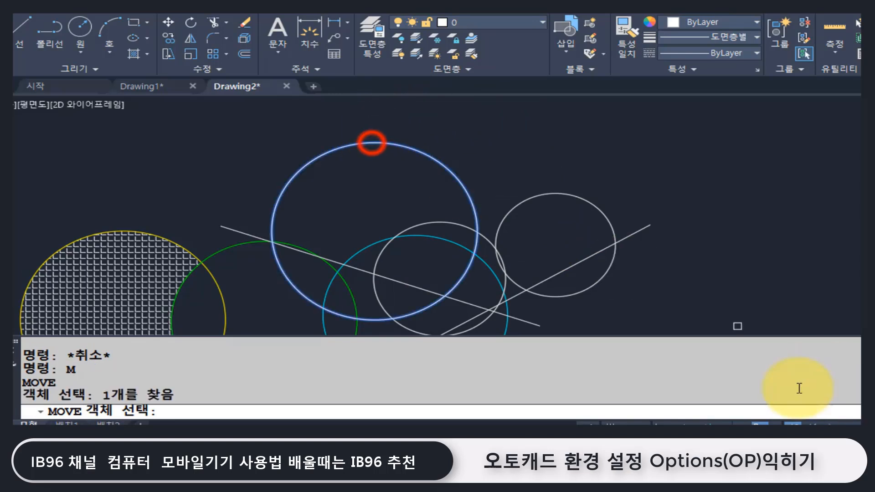
key(Return)
click(477, 177)
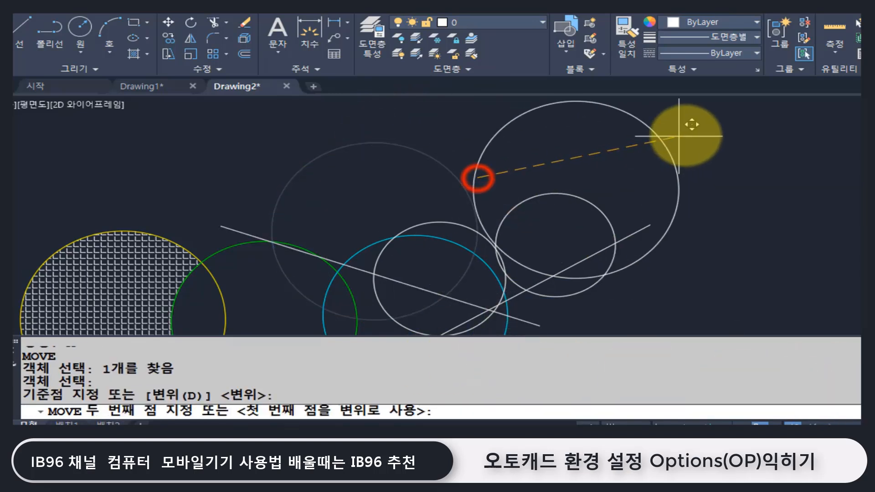
click(707, 132)
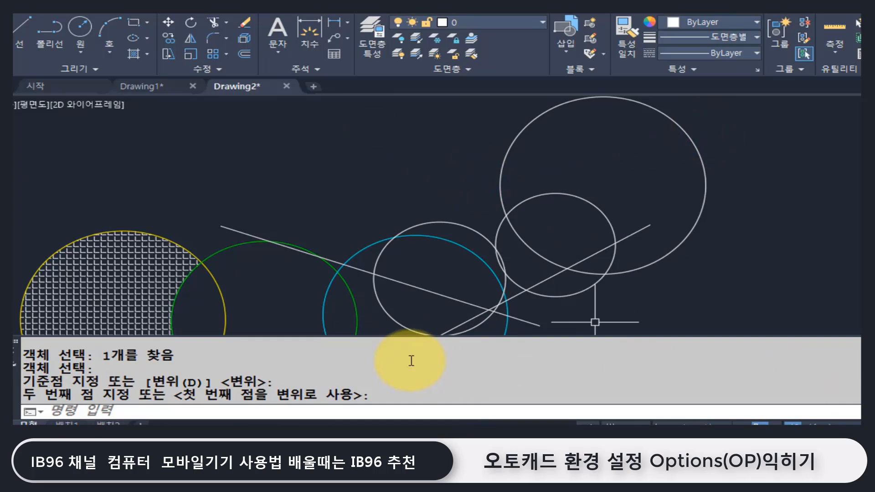
Step: Select the large white circle before starting Move, and move it back to the left above the green and cyan circles
click(557, 152)
click(428, 140)
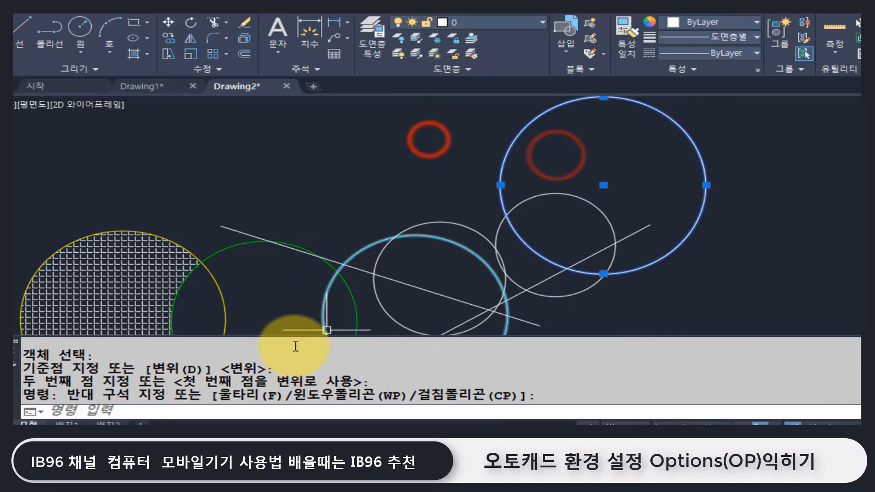
text(M)
key(Return)
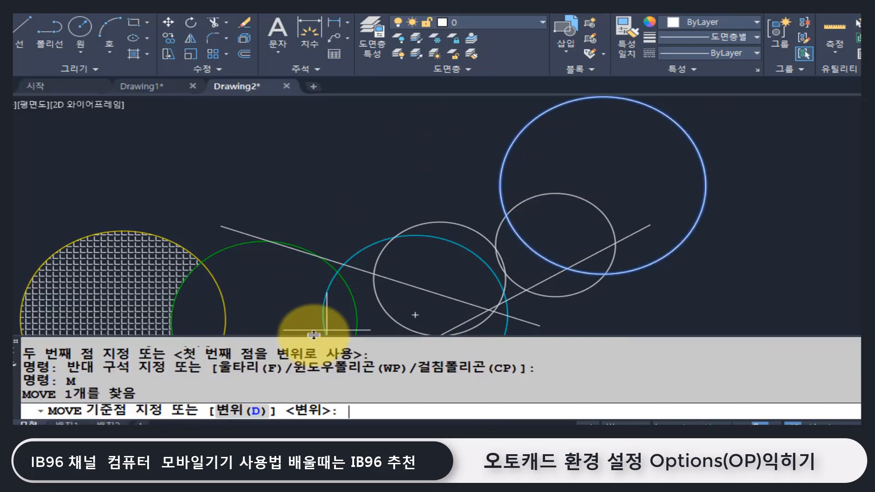
click(424, 172)
click(151, 171)
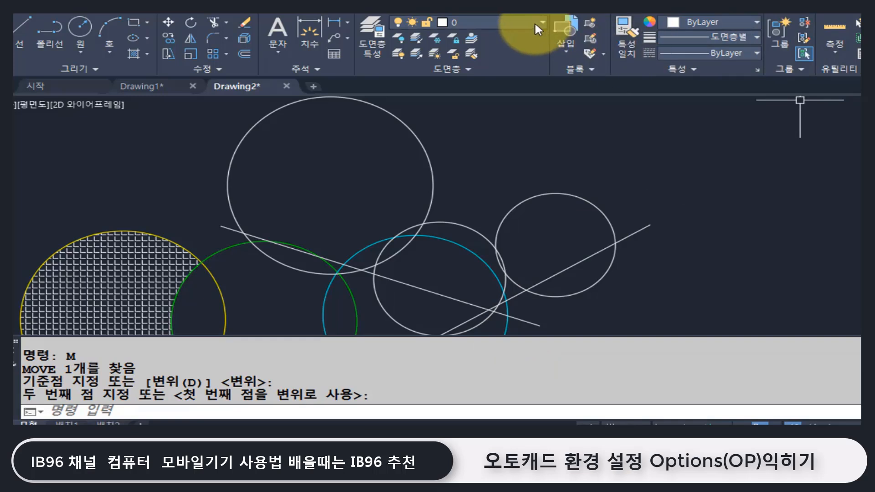
Step: Set the current colour to red and draw a circle to the right of the large white circle
click(703, 23)
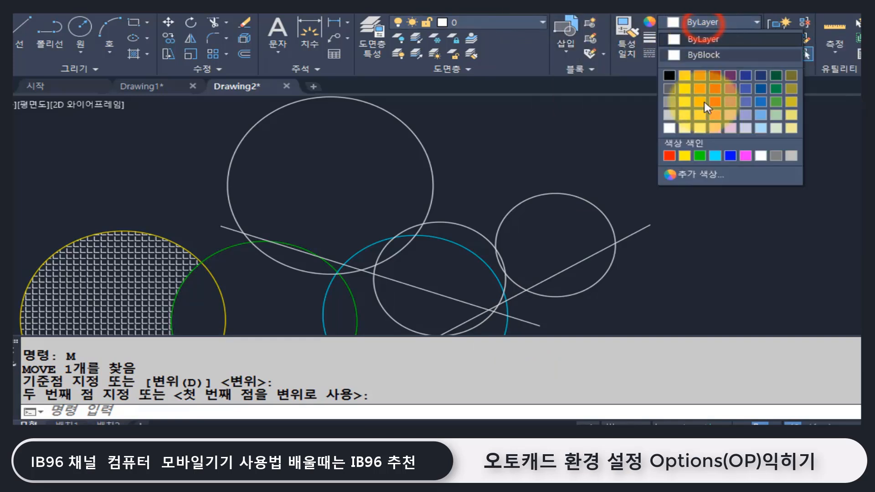
click(669, 154)
text(c)
key(Return)
click(461, 139)
click(497, 193)
middle_drag(516, 185, 538, 239)
Step: Change the large white circle's colour to red and clear the selection
click(359, 119)
click(327, 193)
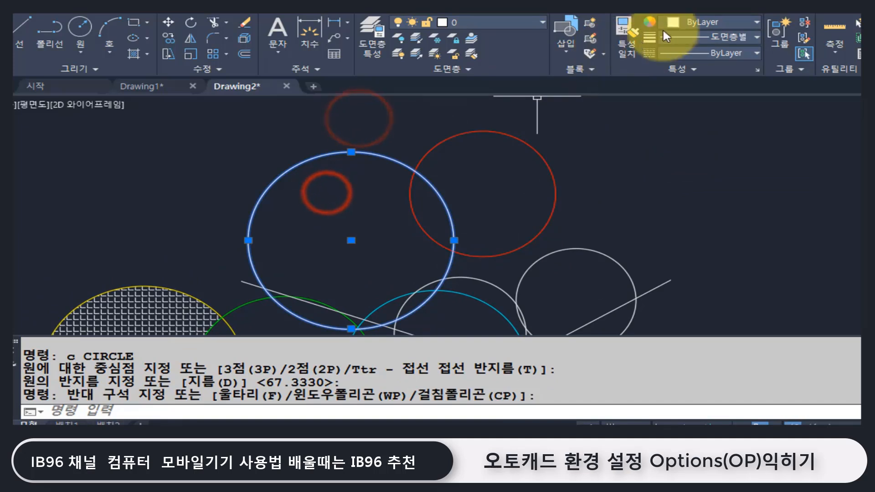
click(686, 22)
click(665, 154)
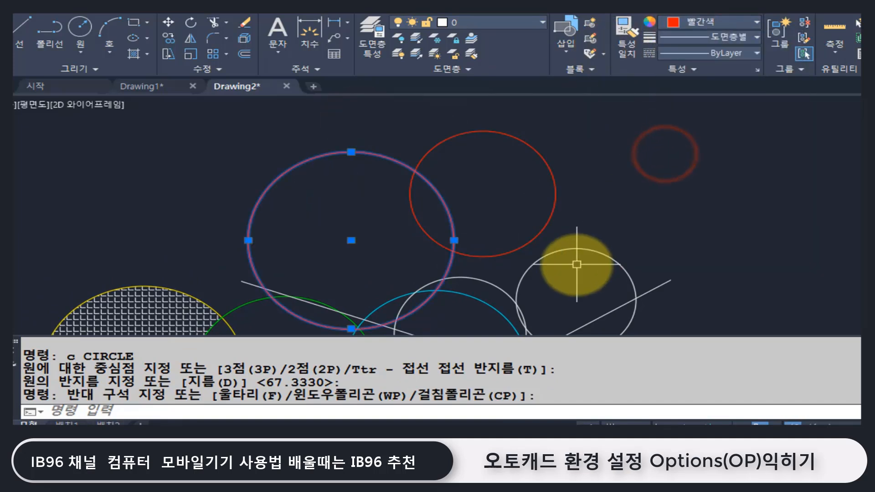
key(Escape)
key(Escape)
Step: Turn off noun/verb selection in the selection options and close the options
text(op)
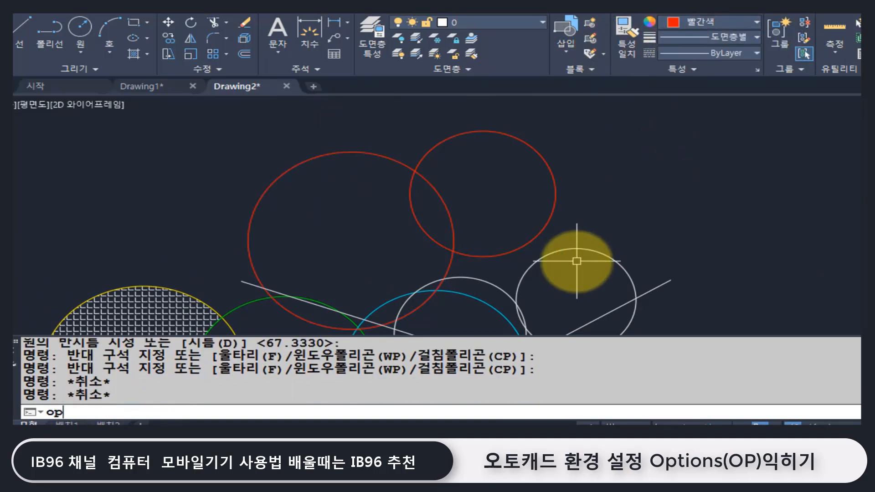
key(Return)
click(171, 120)
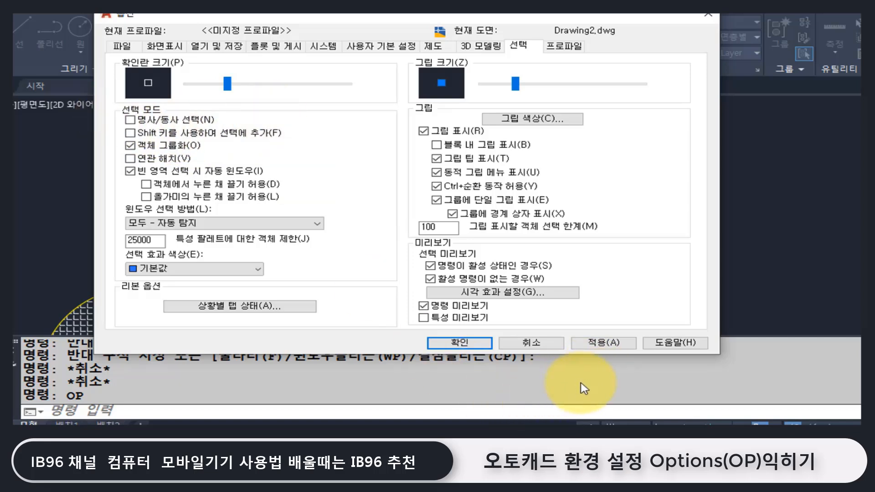
key(Escape)
Step: Start the Move command, select the smaller red circle, and move it to the right above the small white circle
text(m)
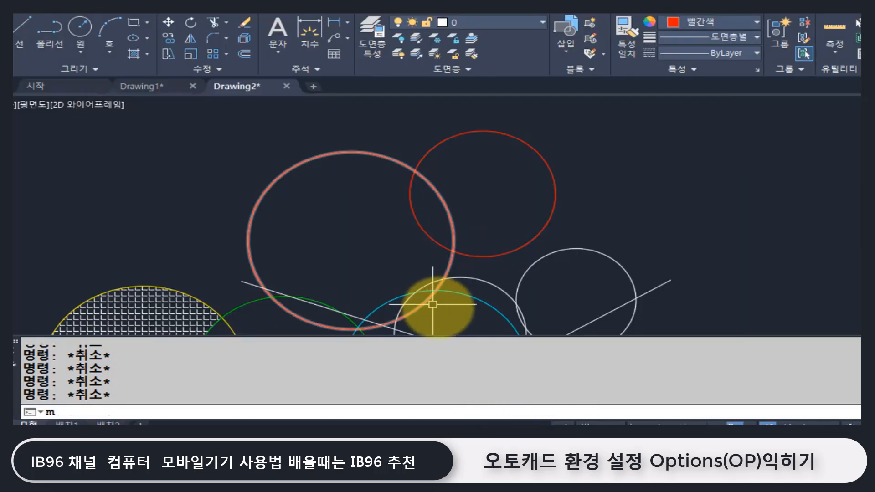
key(Return)
click(576, 137)
click(520, 178)
key(Return)
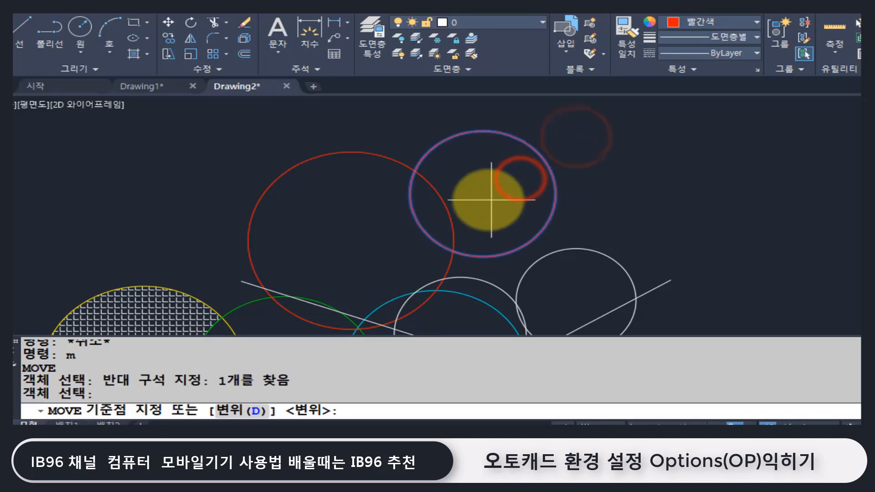
click(484, 196)
click(621, 180)
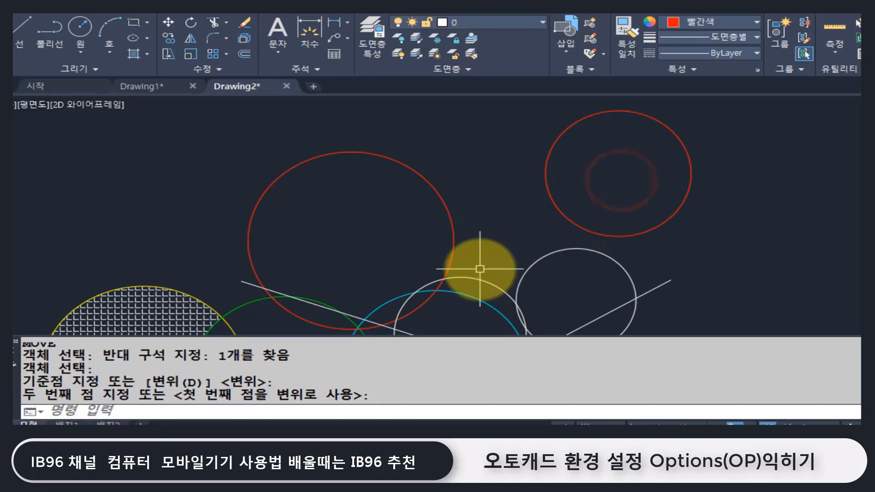
Step: Try to move the large red circle by selecting it before starting the Move command, and cancel the command
click(458, 144)
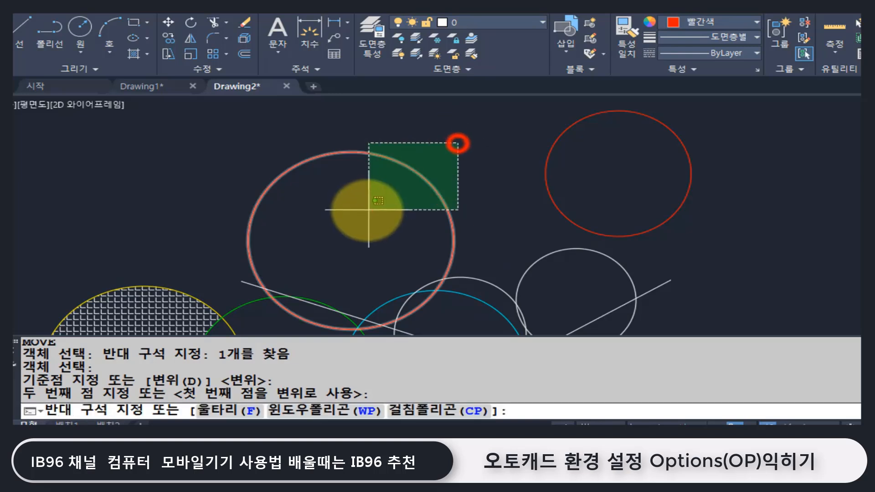
click(370, 210)
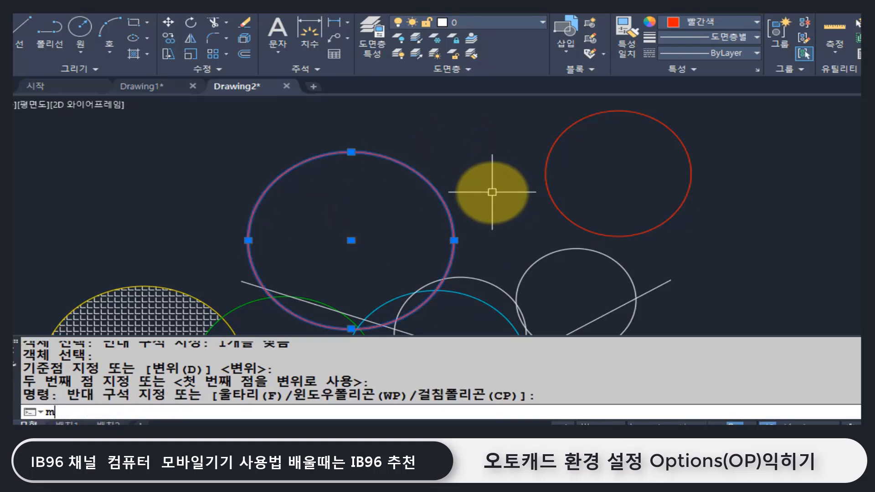
key(Return)
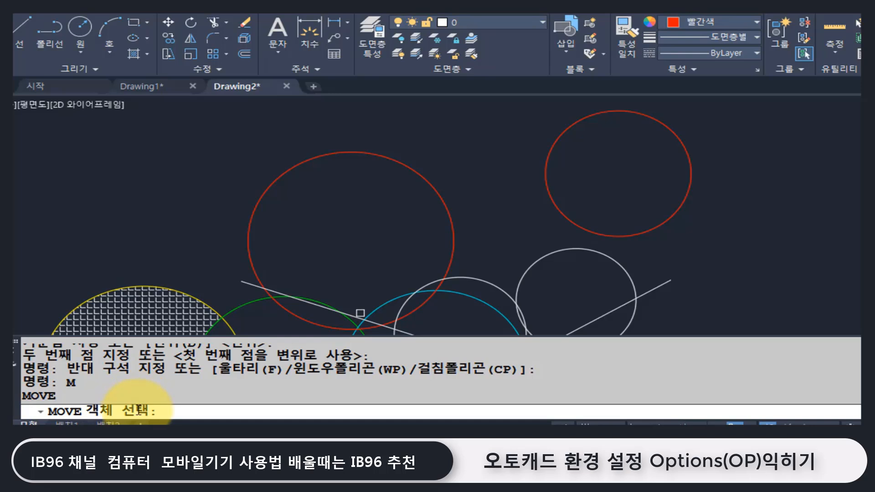
key(Escape)
key(Escape)
key(Escape)
Step: Set the current colour to yellow and draw a circle to the left of the large red circle, above the hatched circle
click(696, 22)
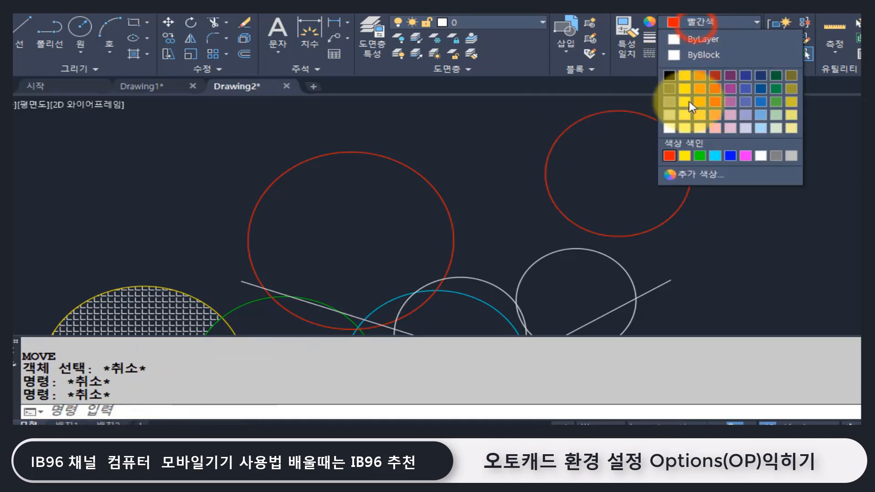
click(685, 156)
key(Escape)
text(c)
key(Return)
click(173, 173)
click(237, 231)
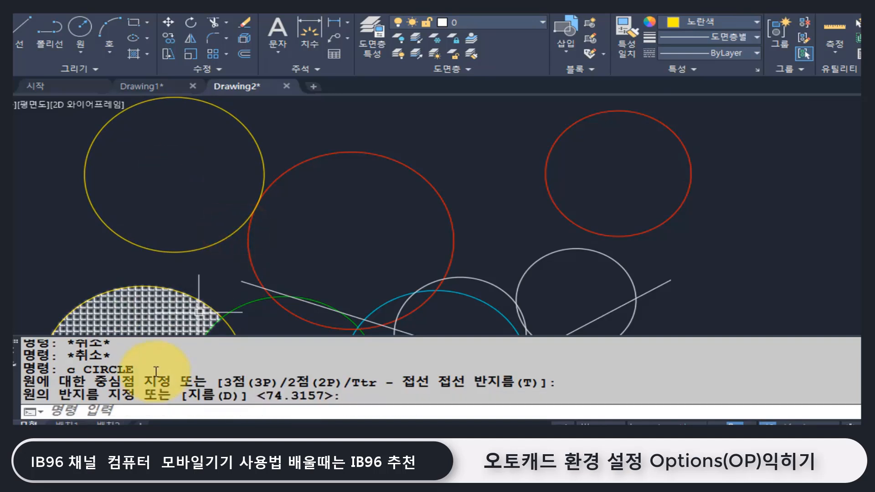
Step: Try to change the preselected large red circle's colour to yellow through the ribbon's object colour setting
click(463, 164)
click(386, 216)
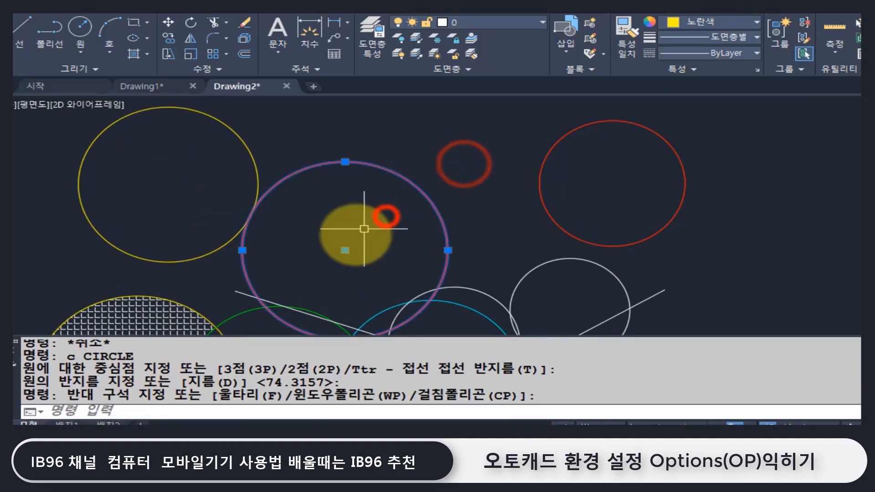
click(721, 19)
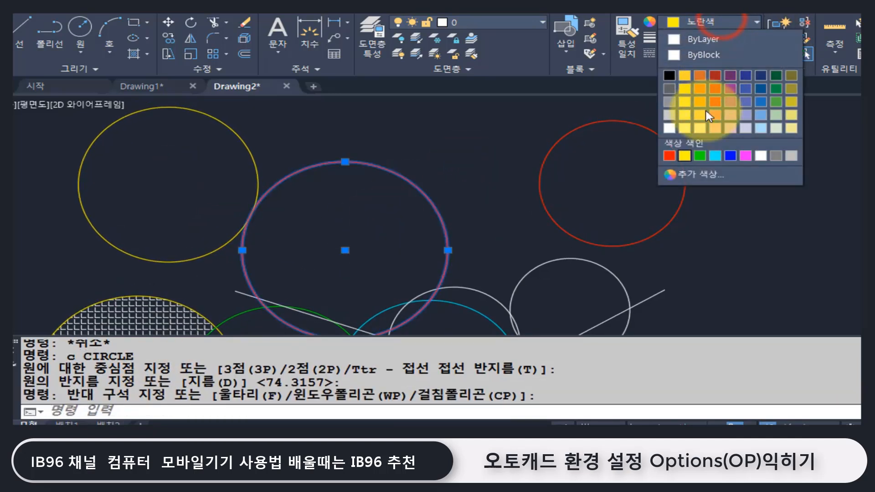
click(685, 156)
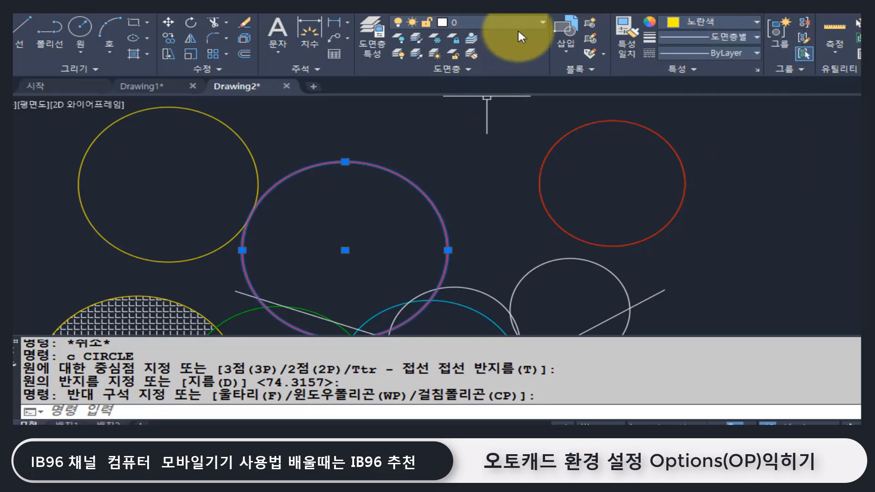
Step: Look over the layer list and the annotation text and dimension styles, and clear the selection
click(543, 21)
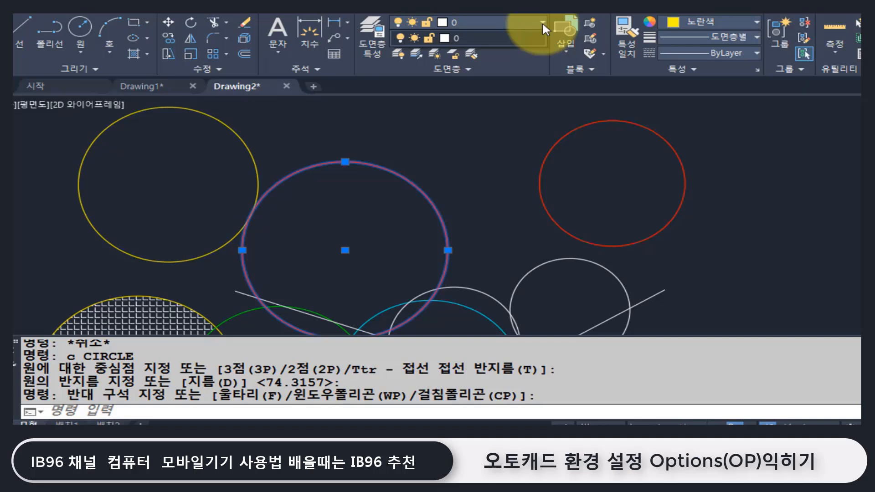
click(543, 21)
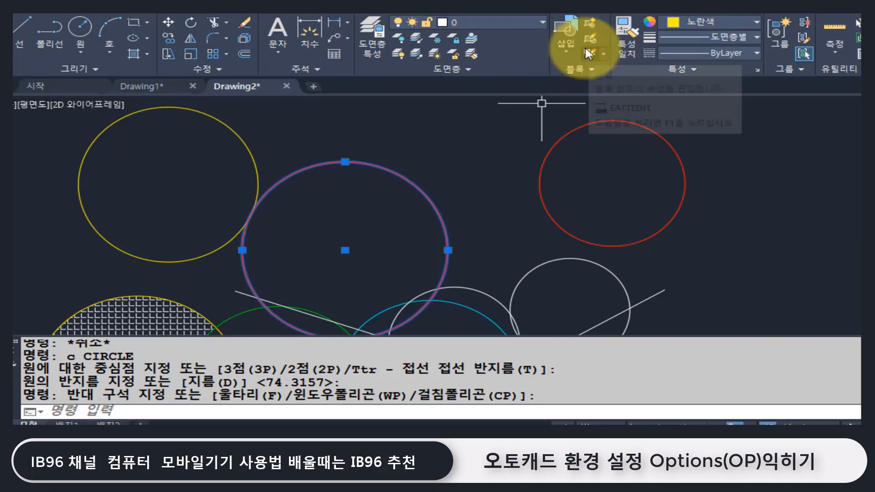
click(75, 6)
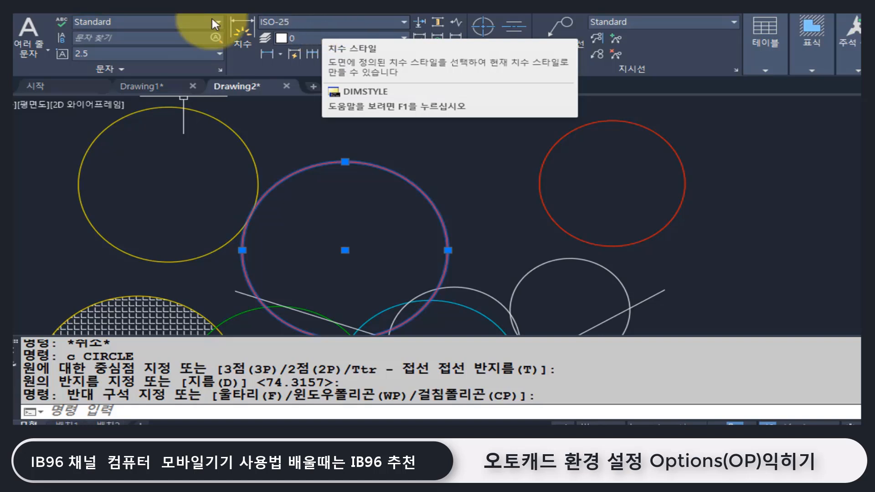
click(28, 6)
key(Escape)
key(Escape)
Step: Set the large red circle's colour to yellow in its object properties and clear the selection
click(450, 156)
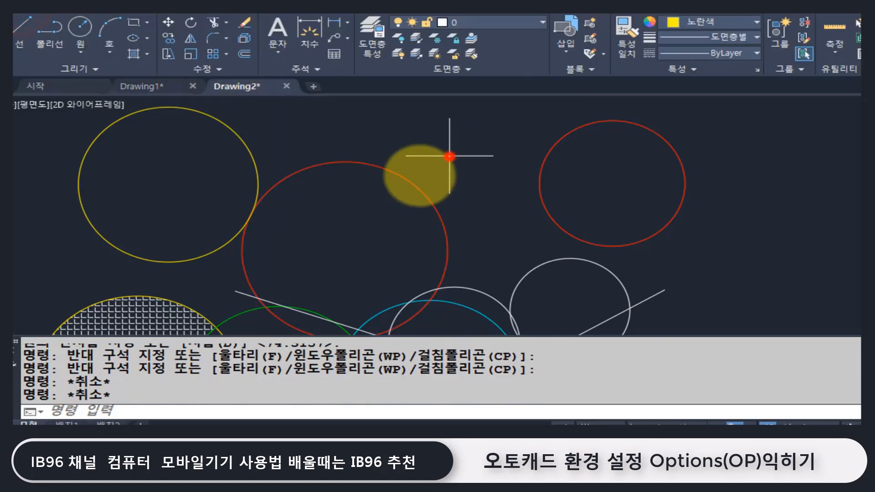
click(369, 204)
key(ctrl+1)
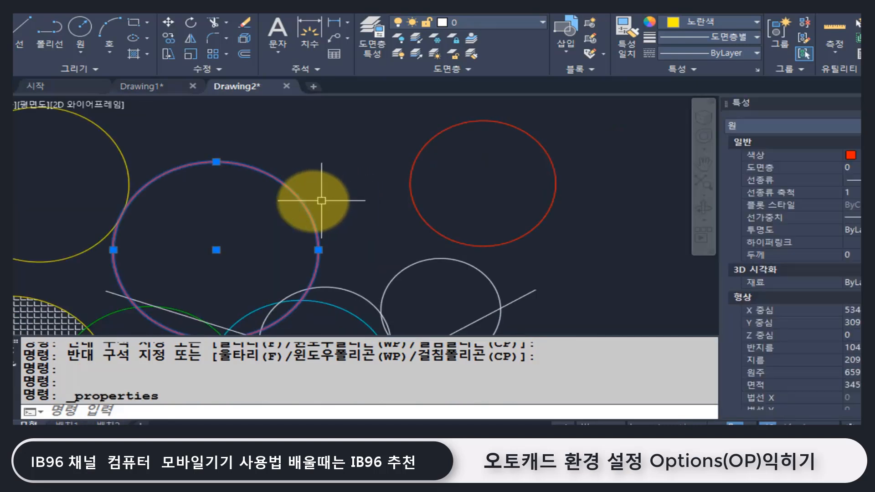
click(861, 155)
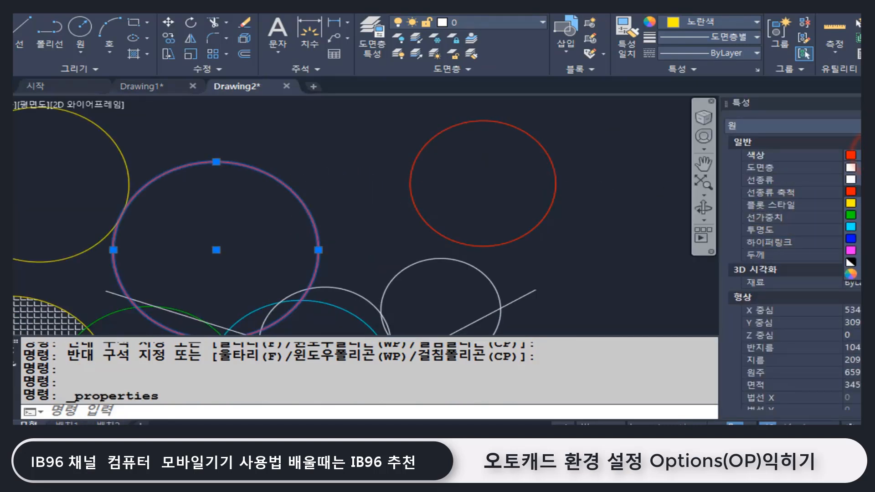
click(852, 203)
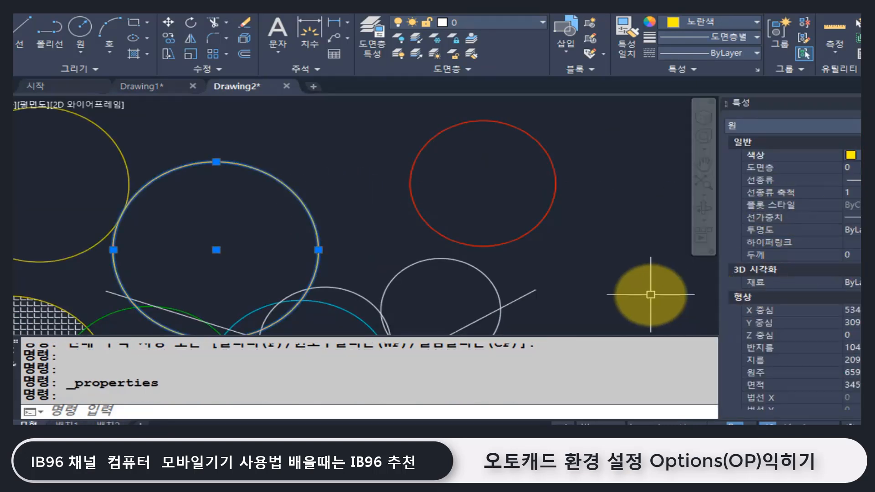
key(Escape)
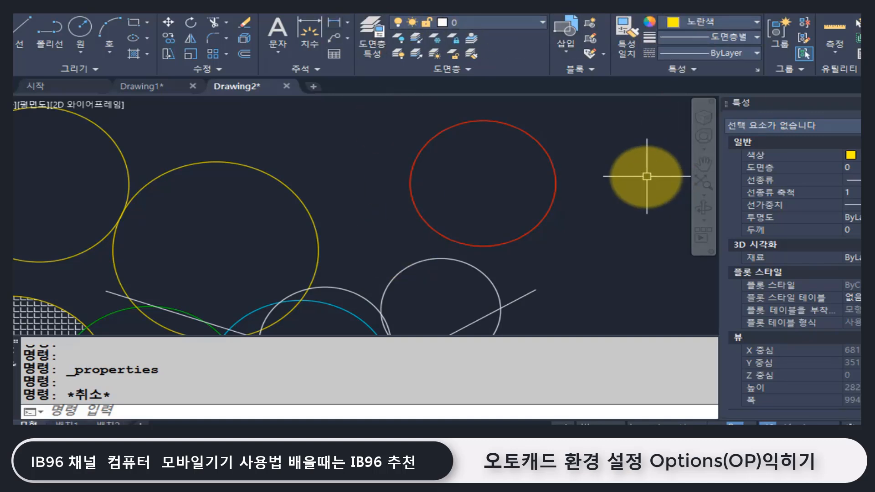
Step: Close the object properties palette, enable noun/verb selection in the Options selection settings and apply the change
key(ctrl+1)
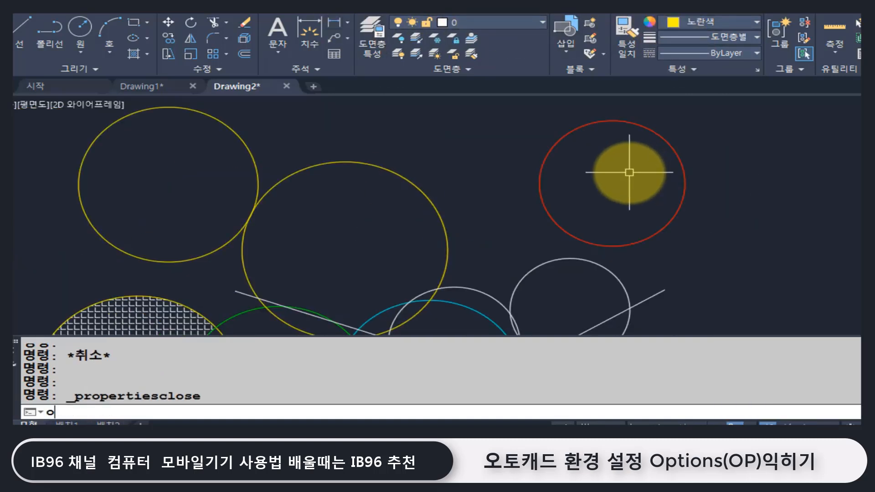
key(Return)
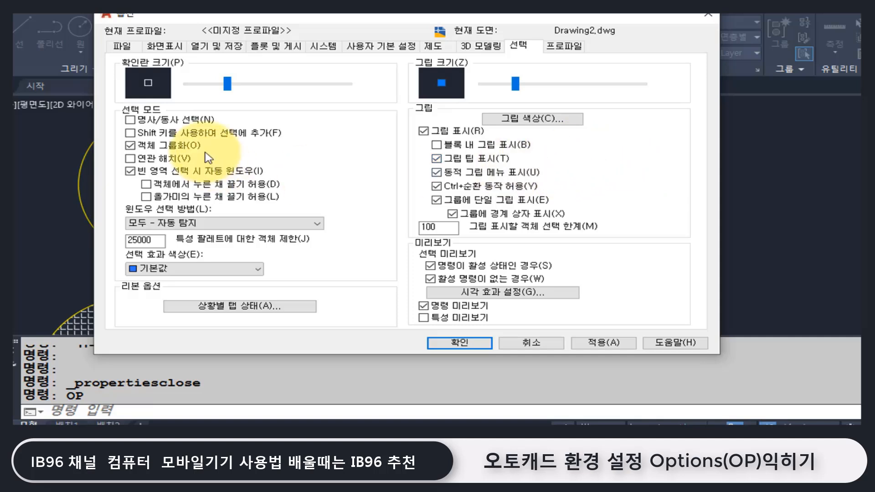
click(173, 128)
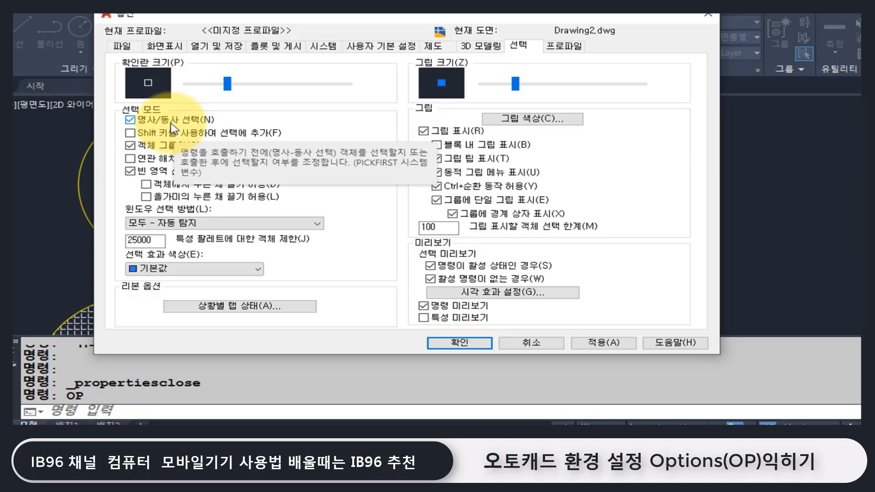
click(610, 343)
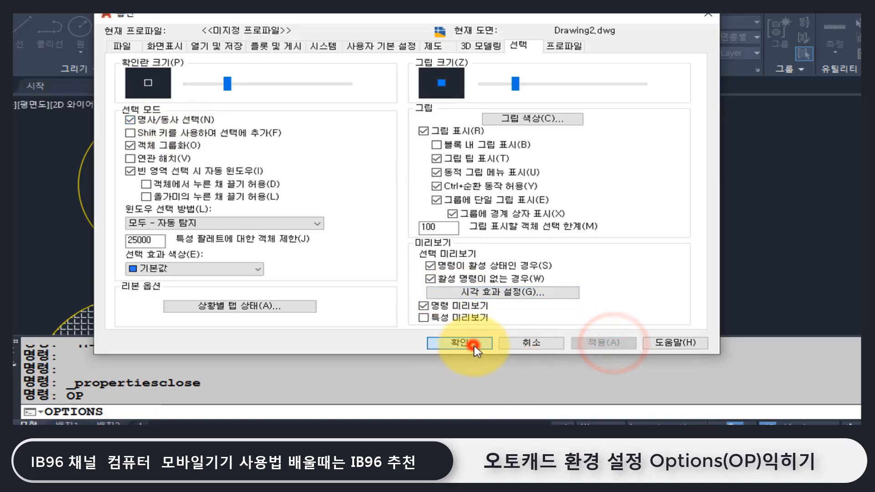
click(474, 346)
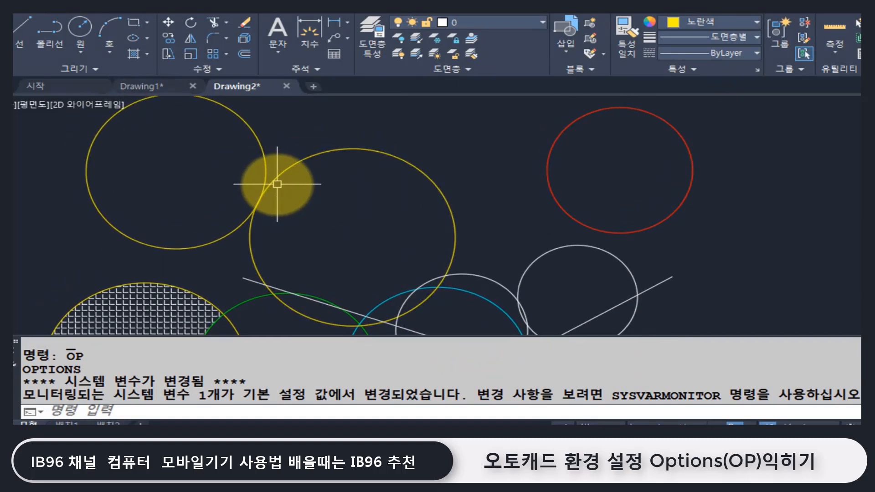
Step: Start Copy, select both large yellow circles, the red circle and the white circle below it, and cancel the command
text(co)
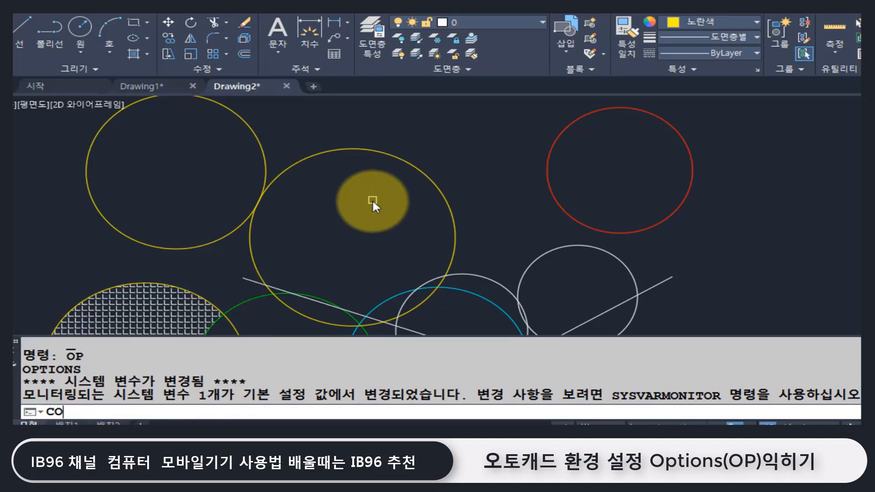
key(Return)
middle_drag(372, 199, 373, 235)
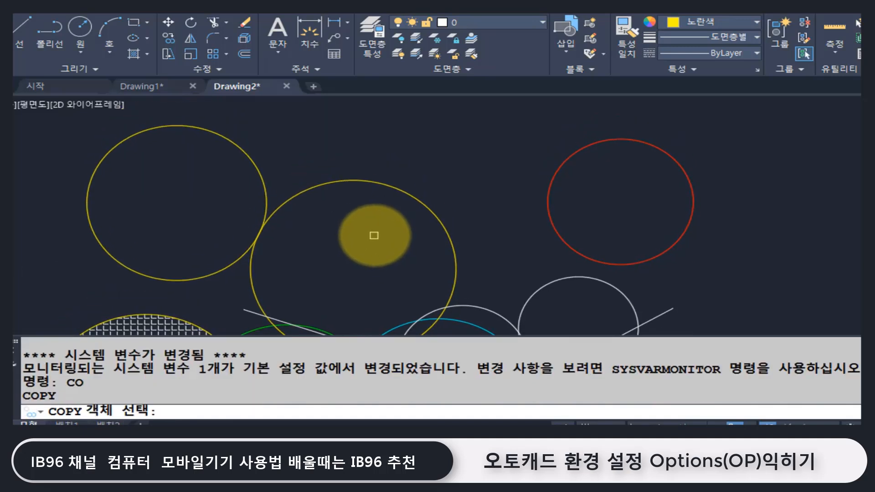
click(399, 188)
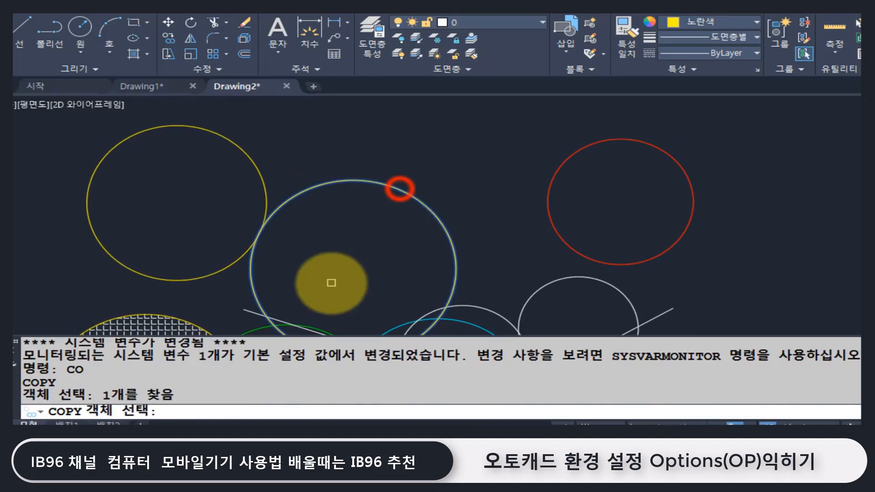
click(238, 149)
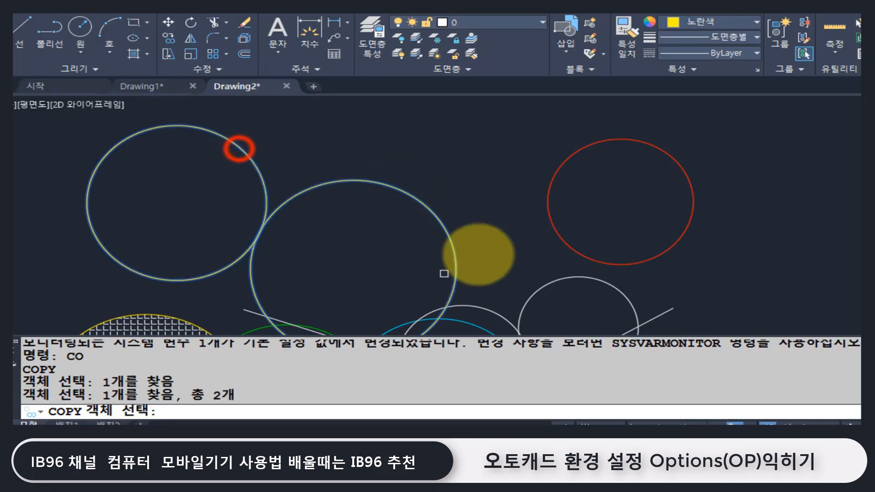
click(544, 192)
click(549, 211)
click(562, 217)
click(545, 229)
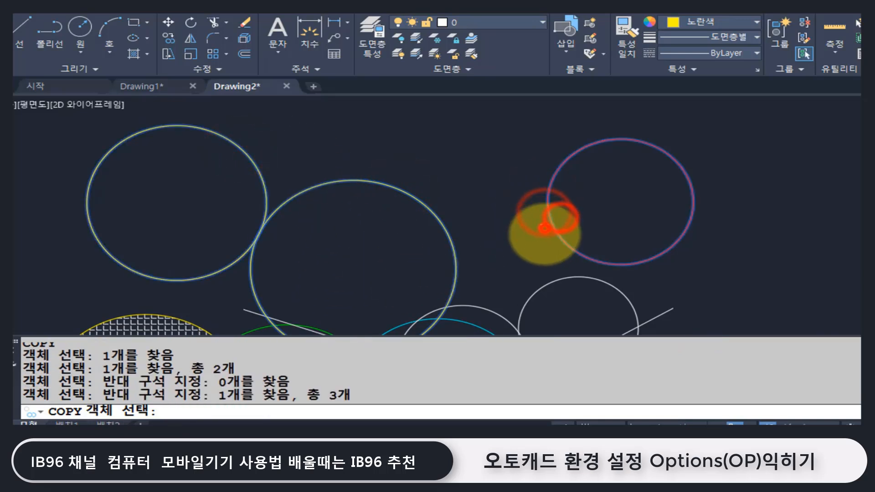
click(555, 298)
click(532, 274)
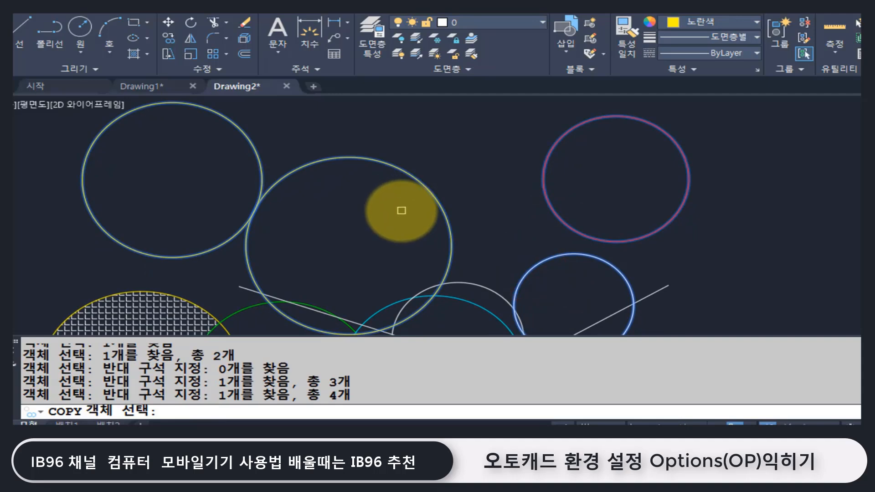
key(Escape)
key(Escape)
key(Escape)
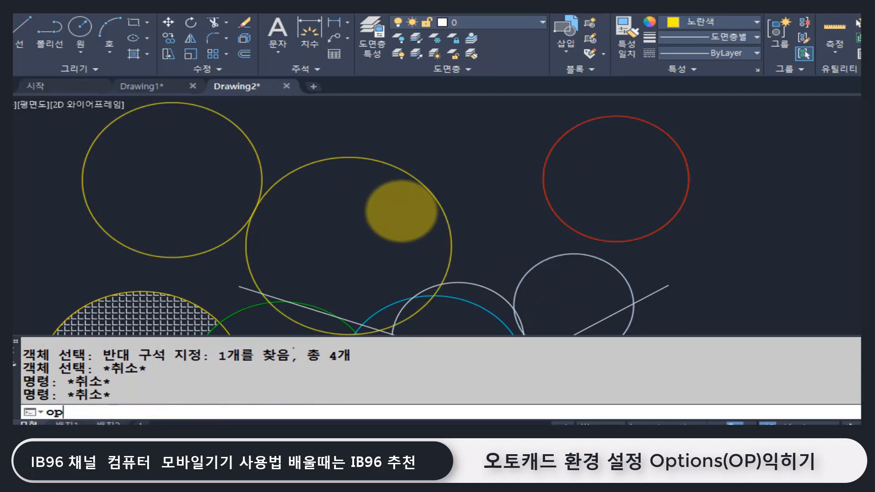
Step: Enable the "Use Shift to add to selection" mode in the Options selection settings and accept the change
text(op)
key(Return)
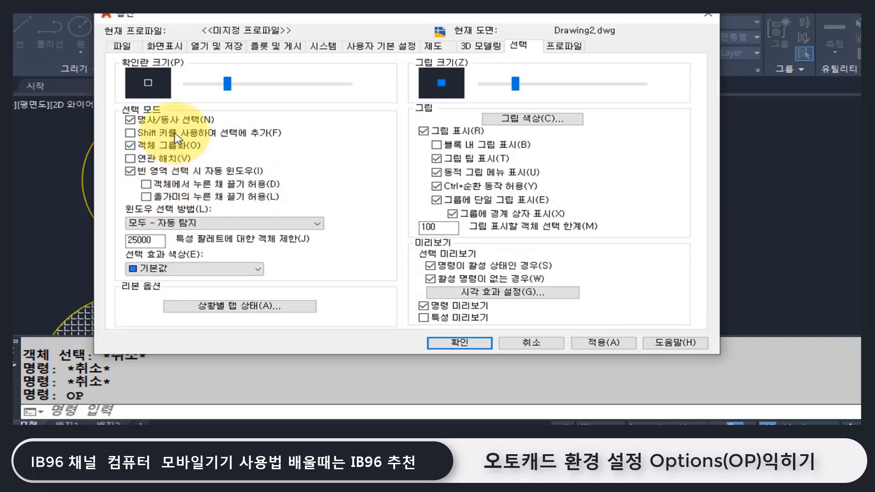
click(172, 136)
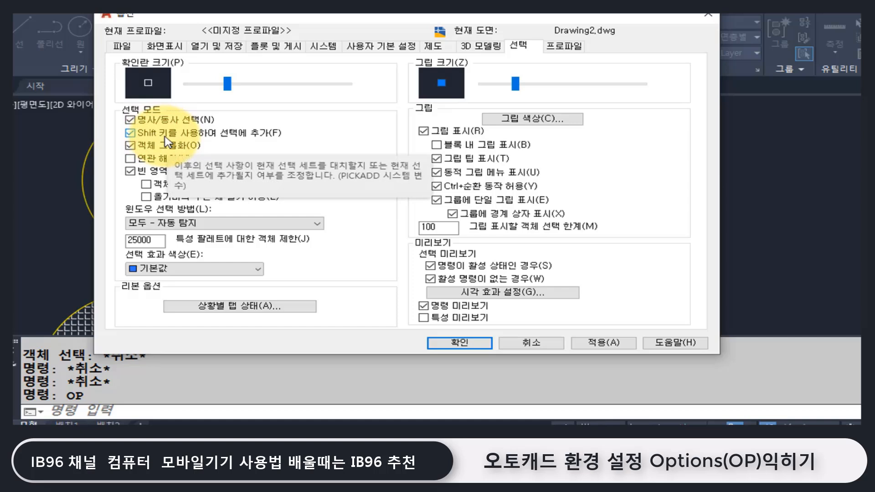
click(130, 145)
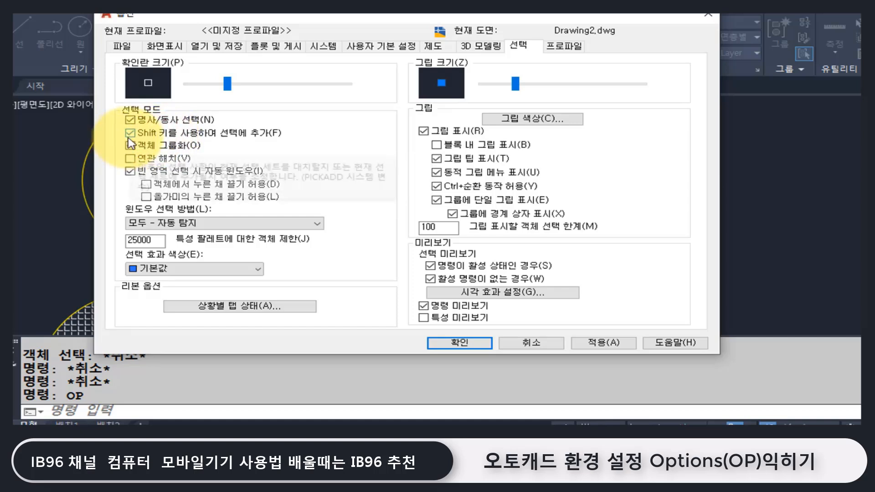
click(455, 343)
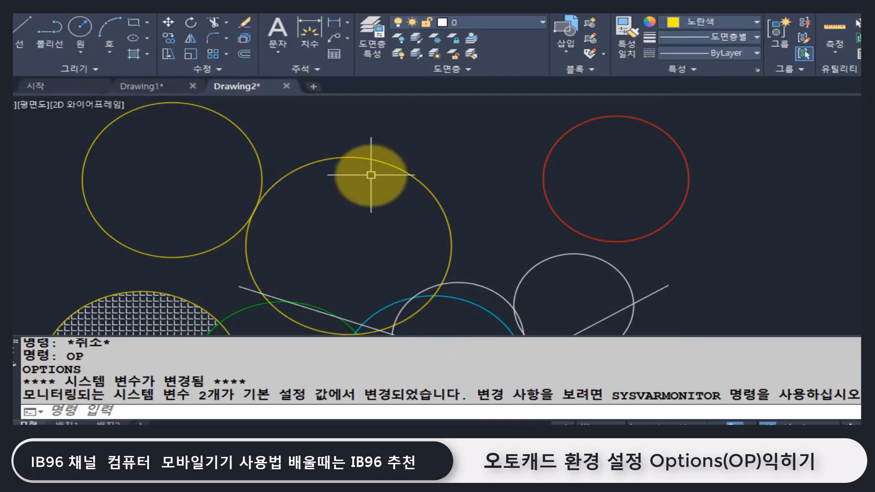
Step: Start Copy and pick the middle yellow circle, the upper-left yellow circle and the red circle one after another
text(cp)
key(Return)
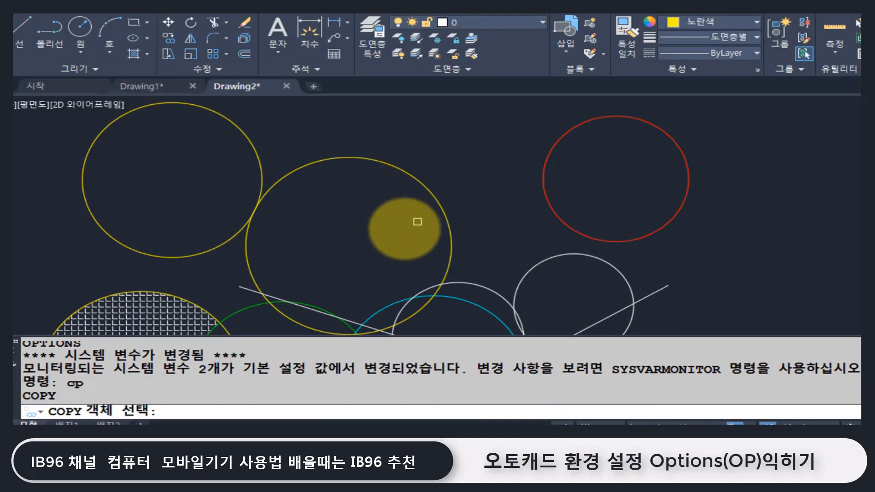
click(416, 176)
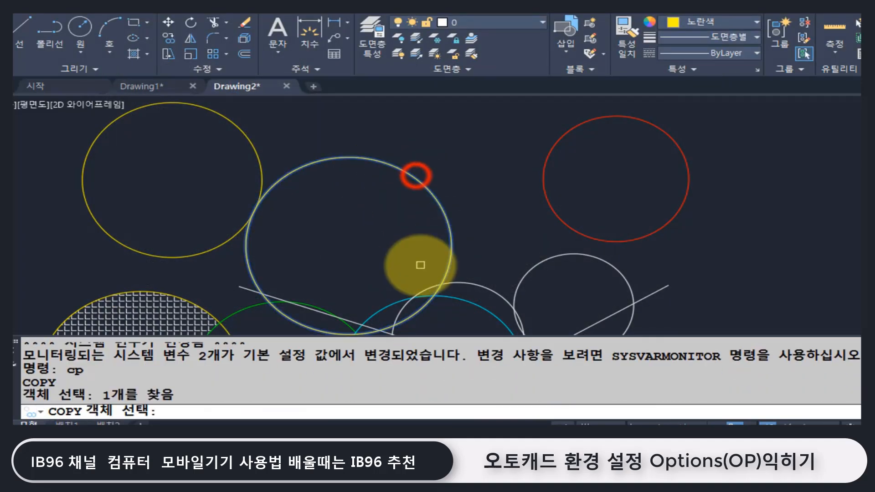
click(238, 128)
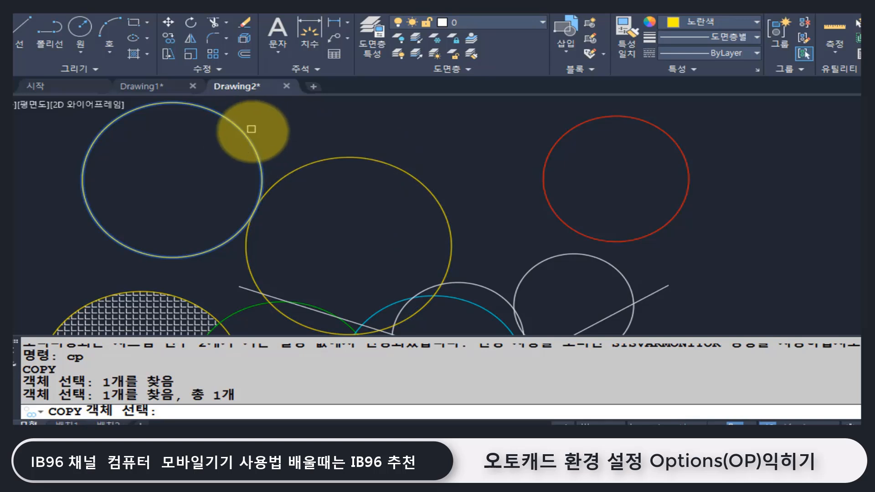
click(546, 196)
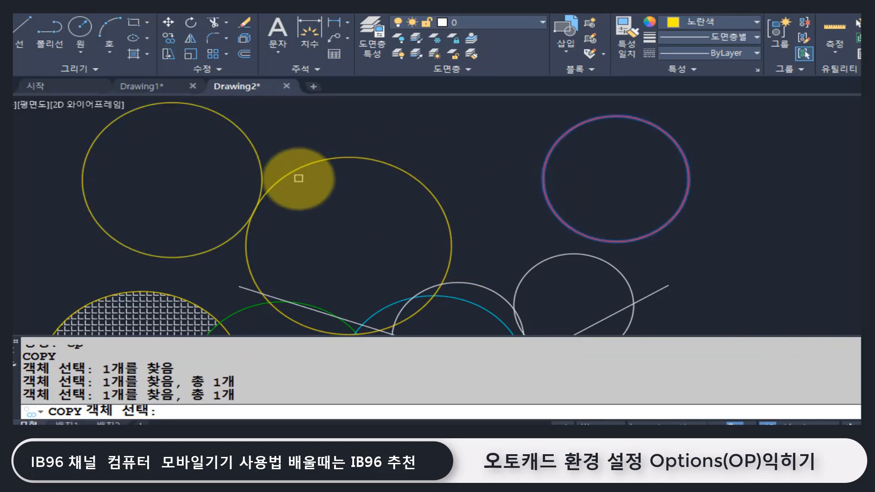
Step: Make a window selection over the upper yellow circles, and a crossing selection over all the circles and lines
scroll(299, 179, down, 2)
click(130, 107)
click(474, 293)
click(572, 319)
click(185, 132)
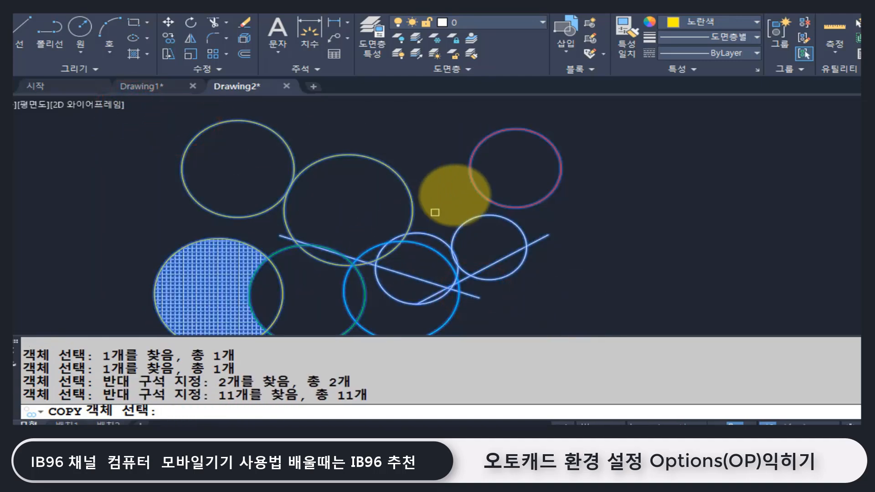
Step: Pick the red circle, the two upper yellow circles and the two white circles individually at the Copy selection
click(469, 172)
click(398, 181)
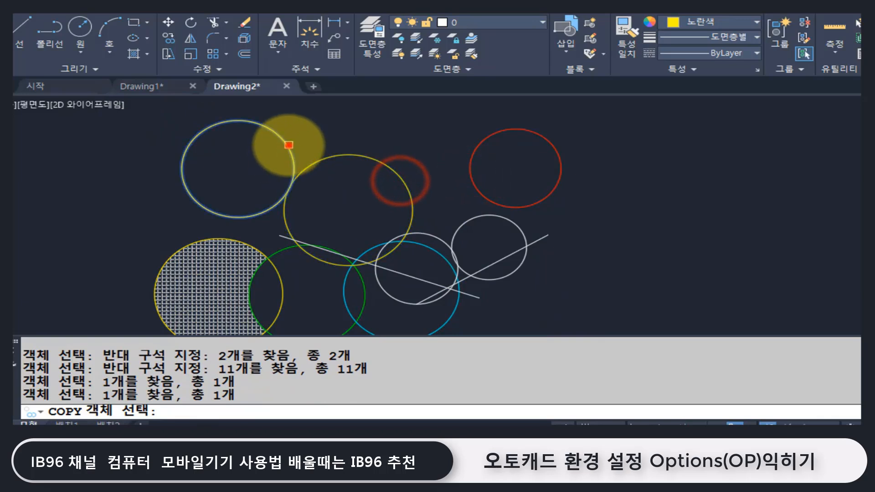
click(289, 145)
click(460, 228)
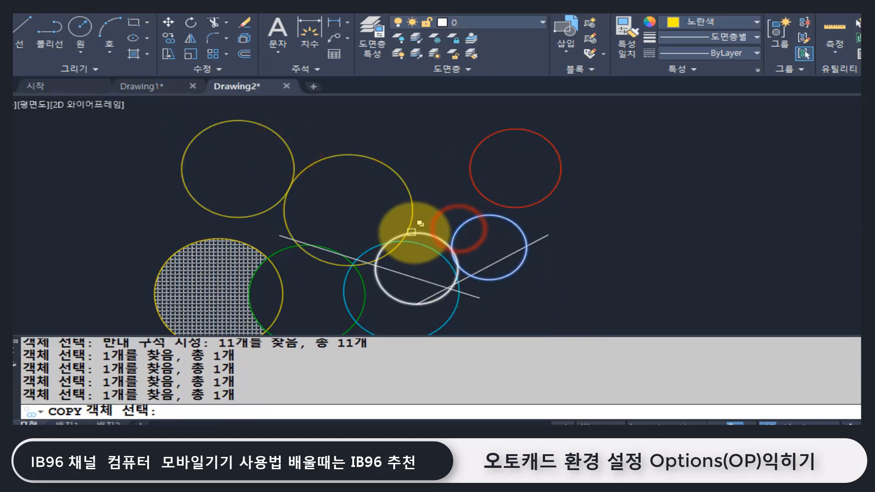
click(412, 232)
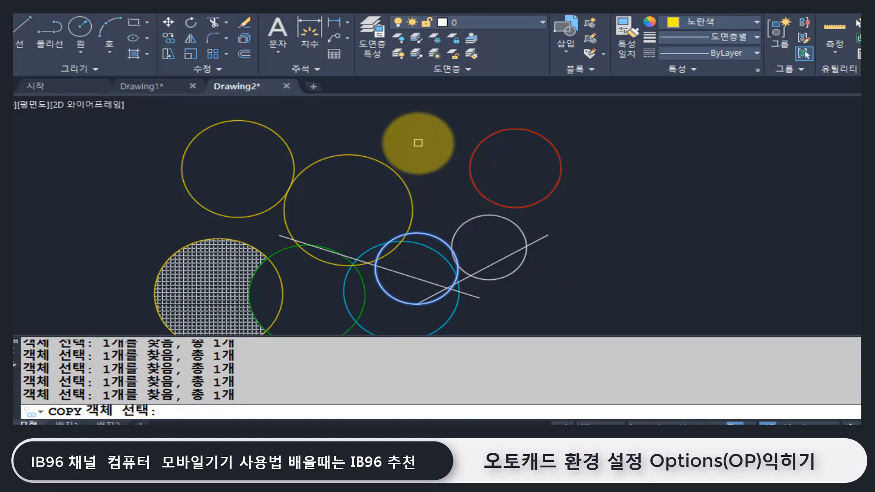
Step: Add the two upper yellow circles and the red circle to the selected white circle, and cancel the Copy command
click(377, 162)
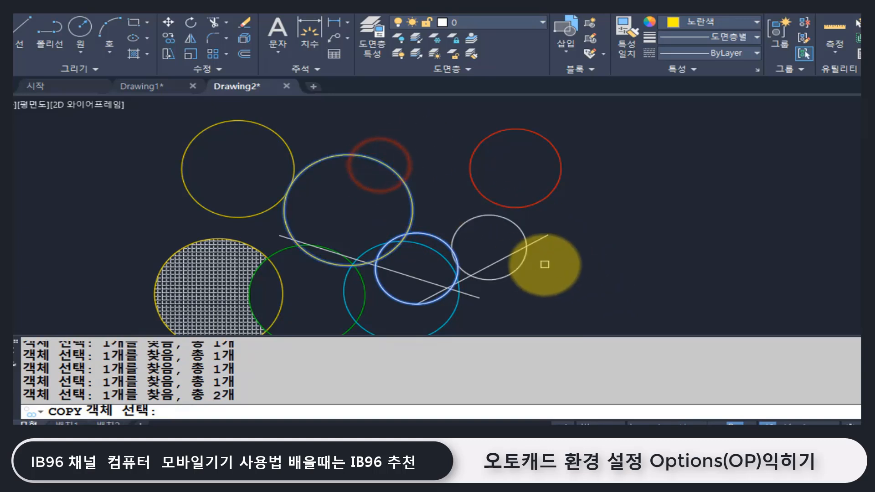
click(289, 145)
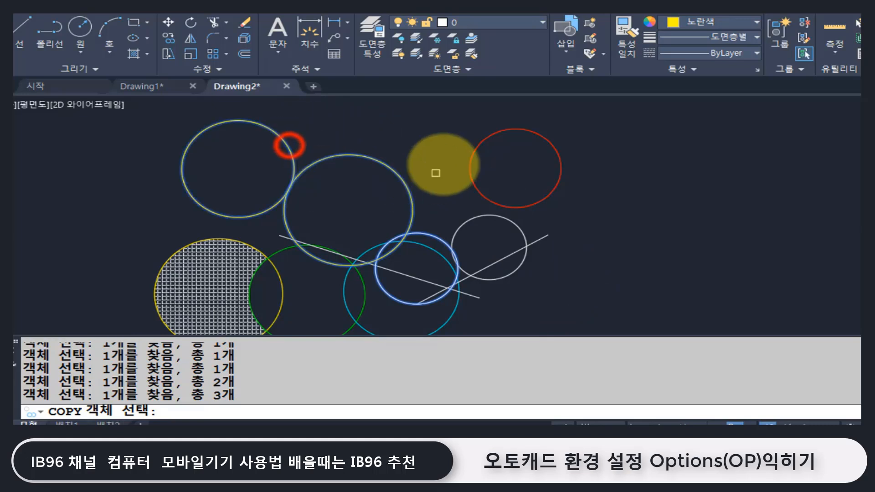
click(477, 145)
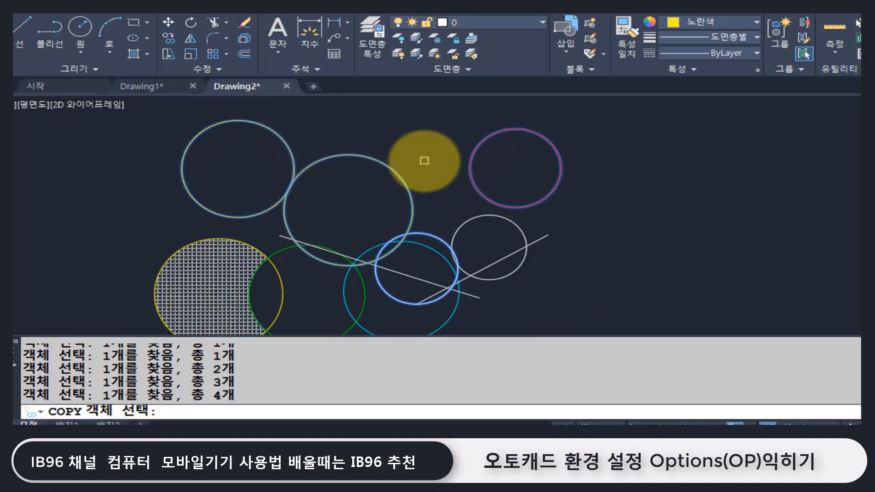
key(Escape)
key(Escape)
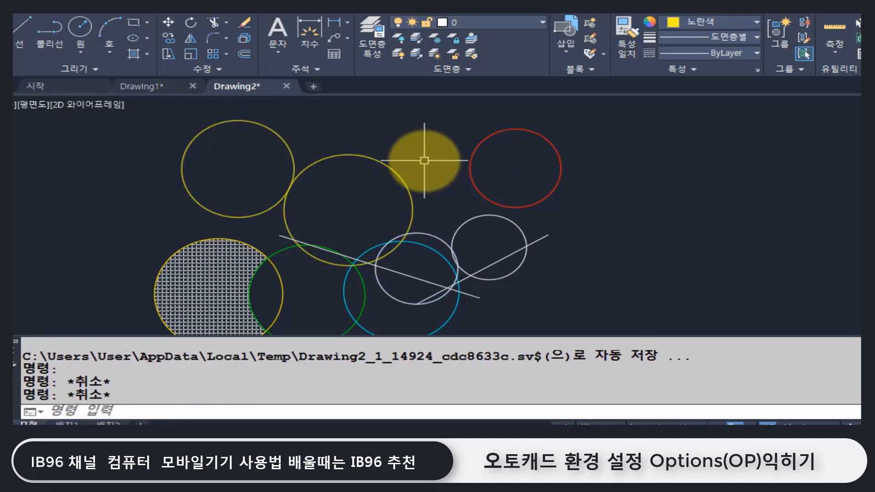
Step: Switch the "Use Shift to add to selection" mode off and on again in Options and accept the settings
text(op)
key(Return)
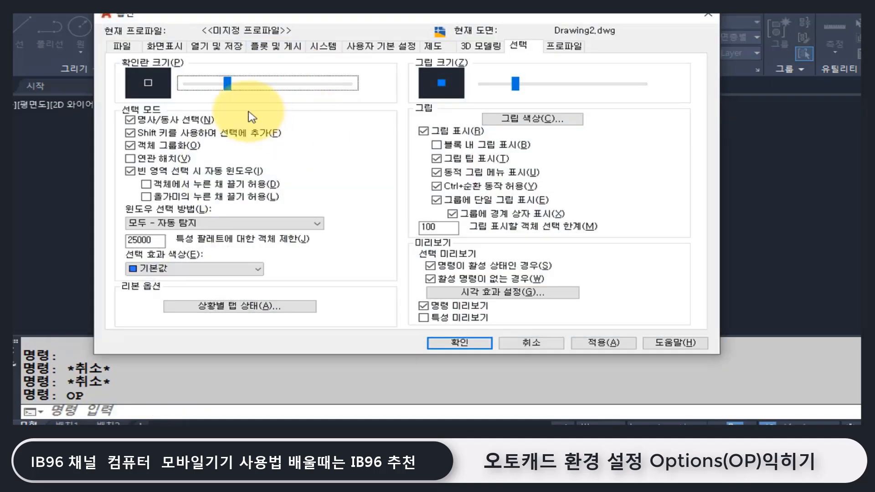
click(203, 132)
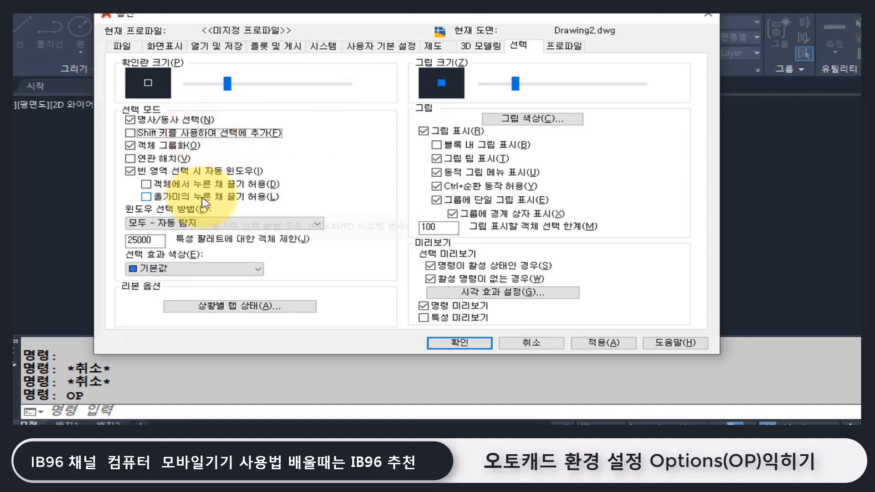
click(203, 134)
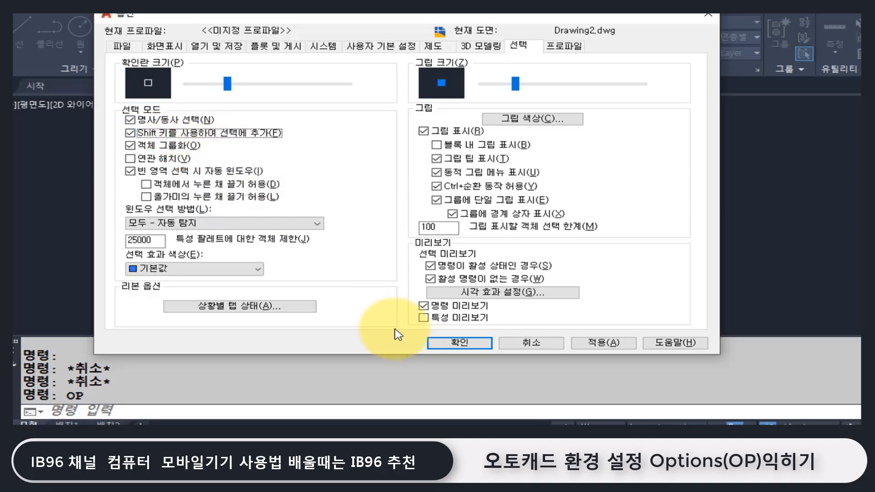
click(472, 345)
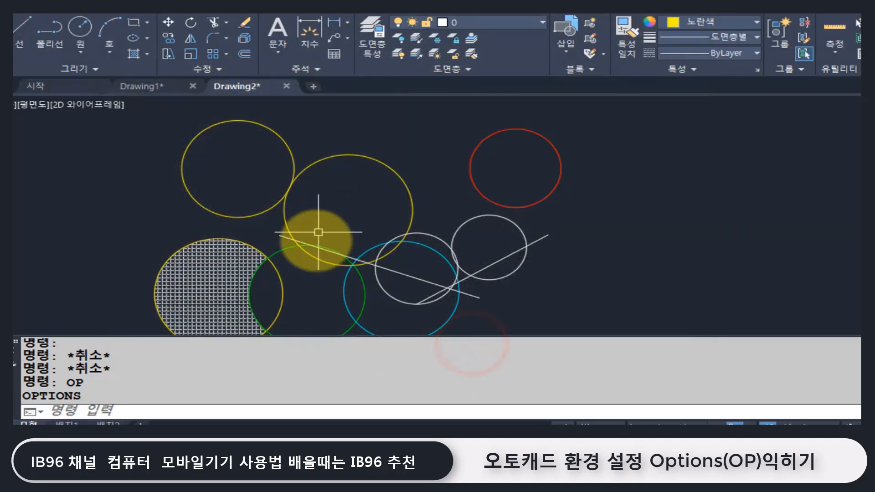
Step: Pick the two upper yellow circles, the red circle and the upper white circle one at a time for Copy, and cancel the command
text(co)
key(Return)
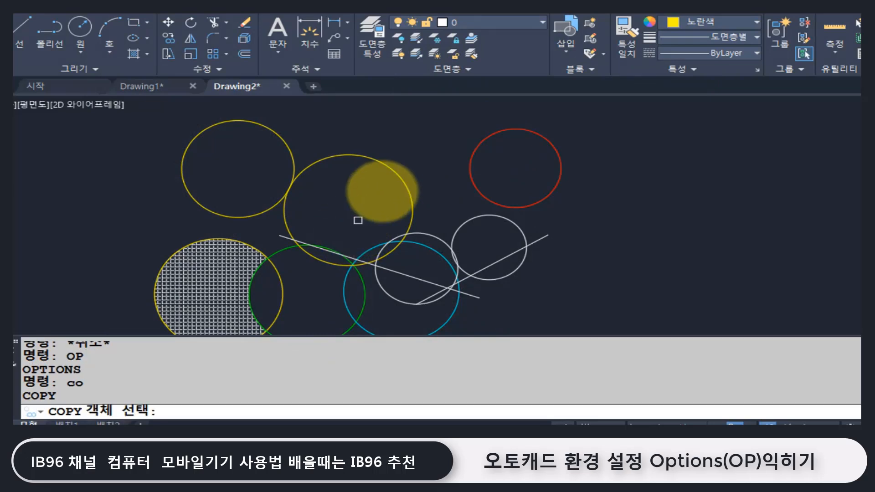
click(378, 158)
click(285, 145)
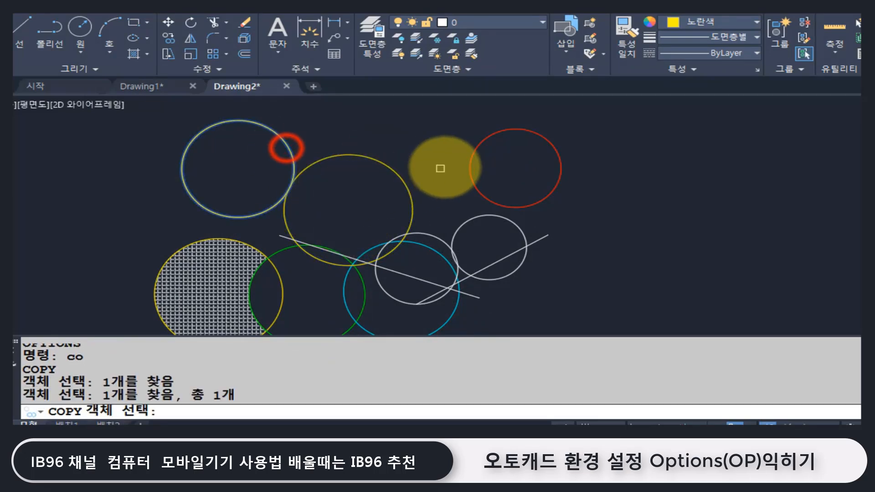
click(471, 176)
click(468, 220)
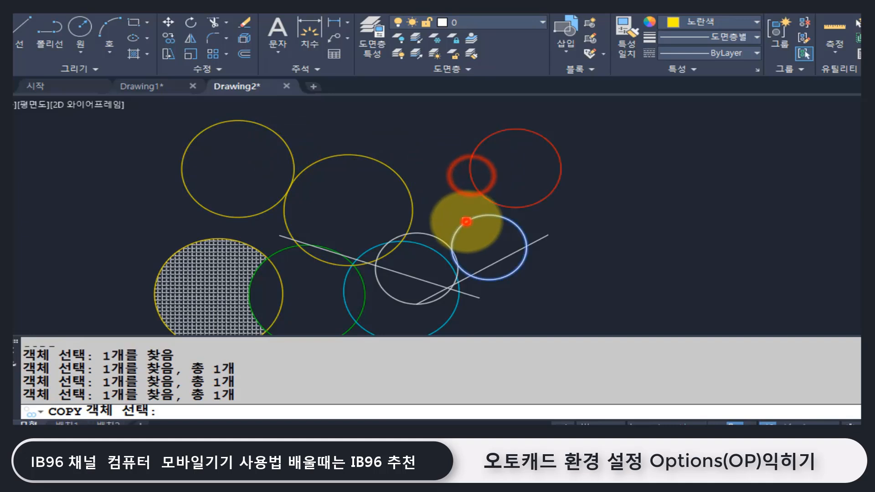
click(410, 191)
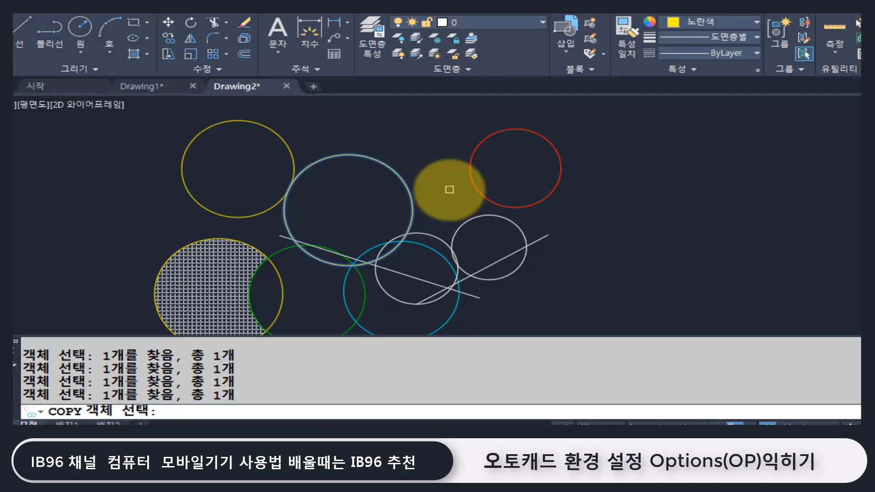
key(Escape)
Step: Switch the "Use Shift to add to selection" mode off in Options, apply the change and accept the settings
text(op)
key(Return)
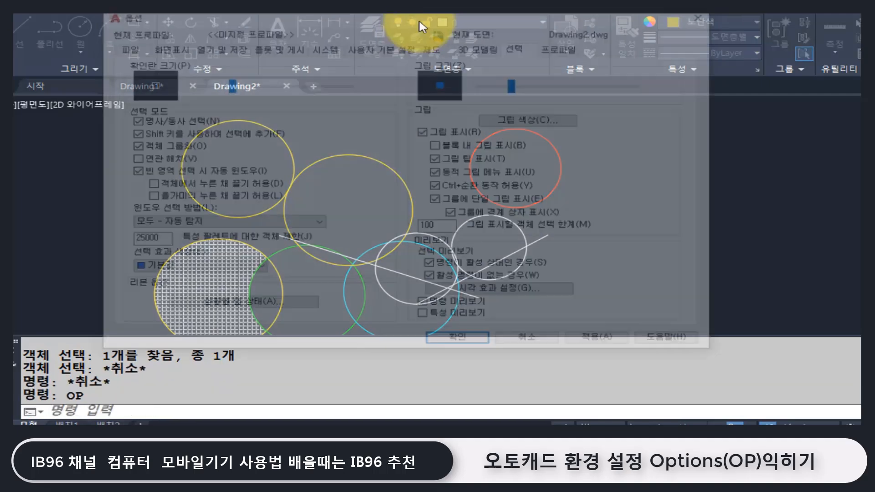
click(520, 46)
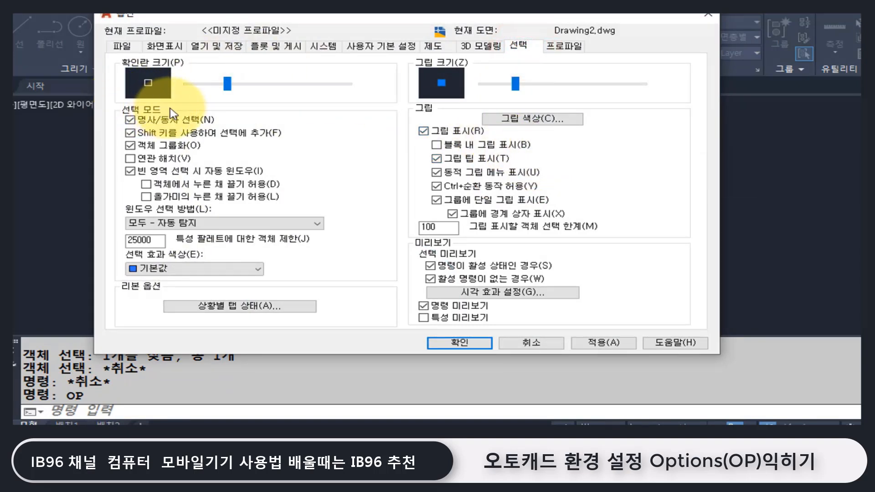
click(131, 133)
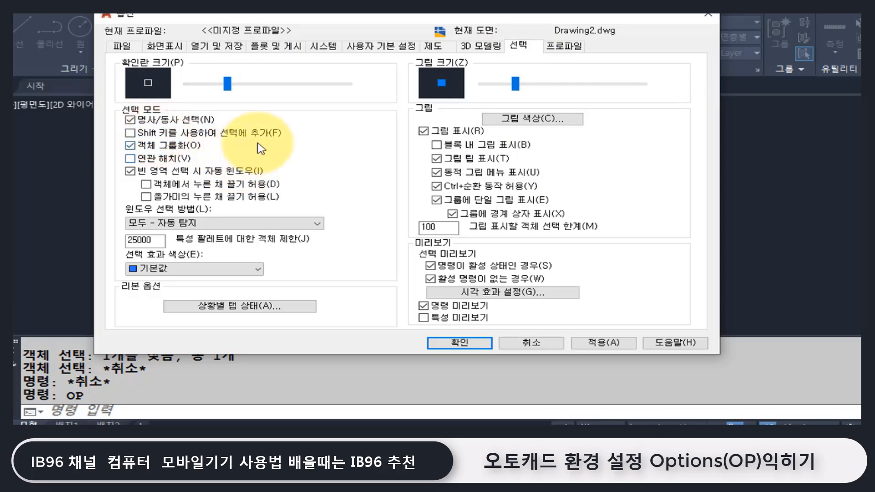
click(616, 344)
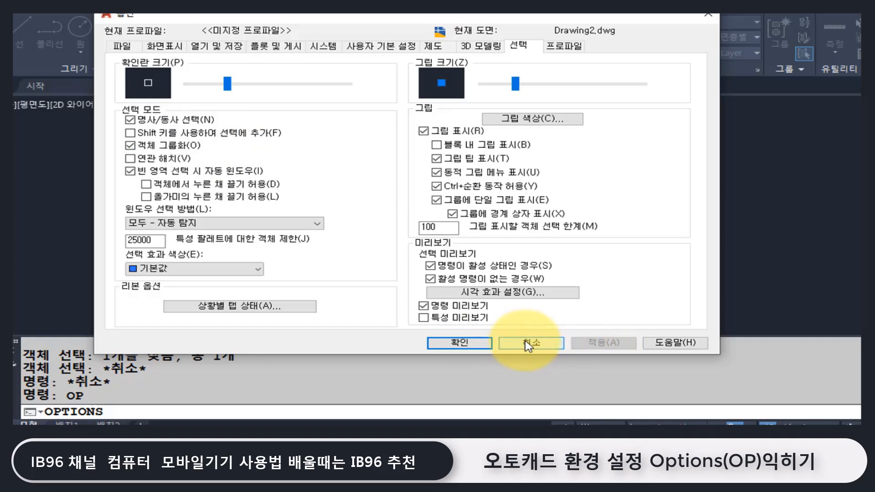
mouse_move(196, 147)
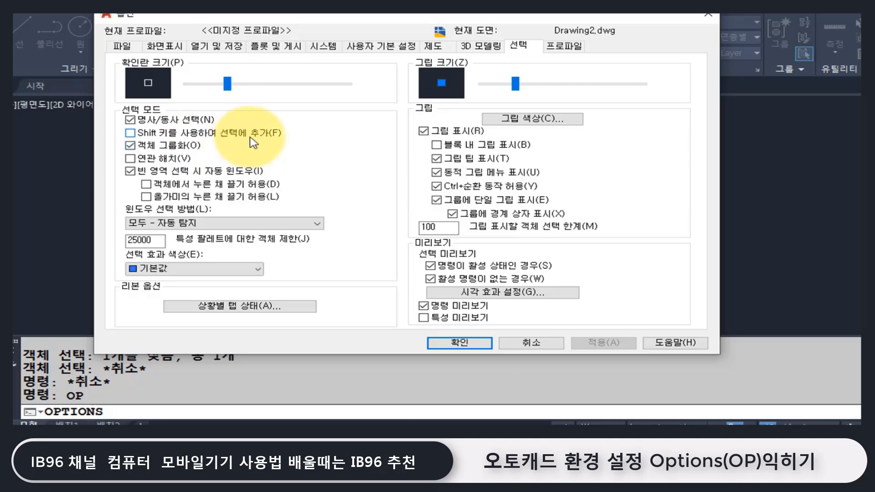
click(450, 343)
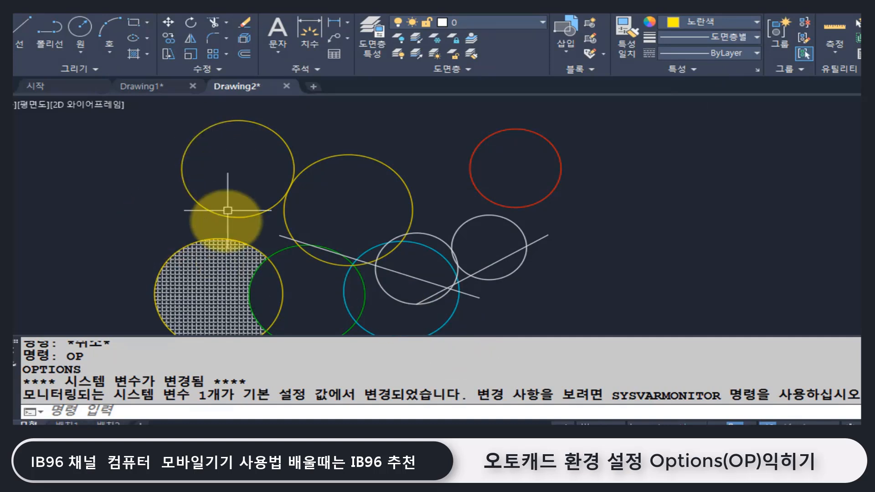
Step: Make alternating window and crossing selections in the empty area beside the circles, and clear any selection
middle_drag(224, 189, 392, 196)
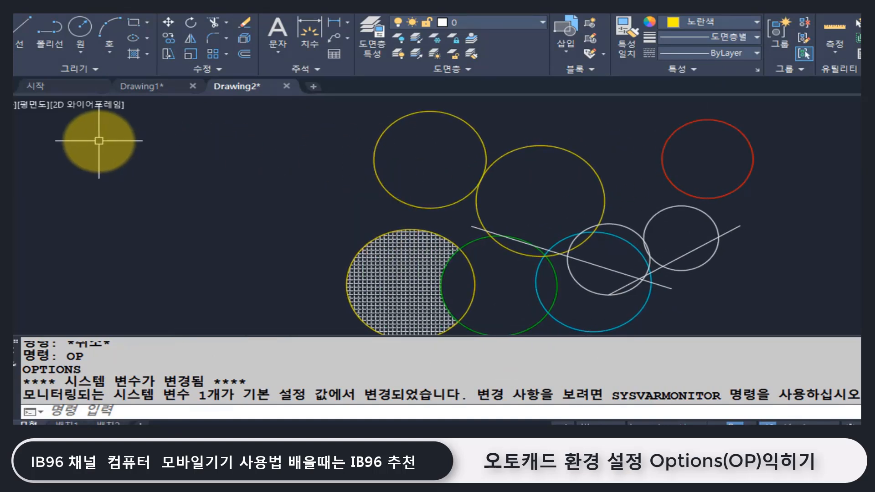
click(86, 135)
click(305, 241)
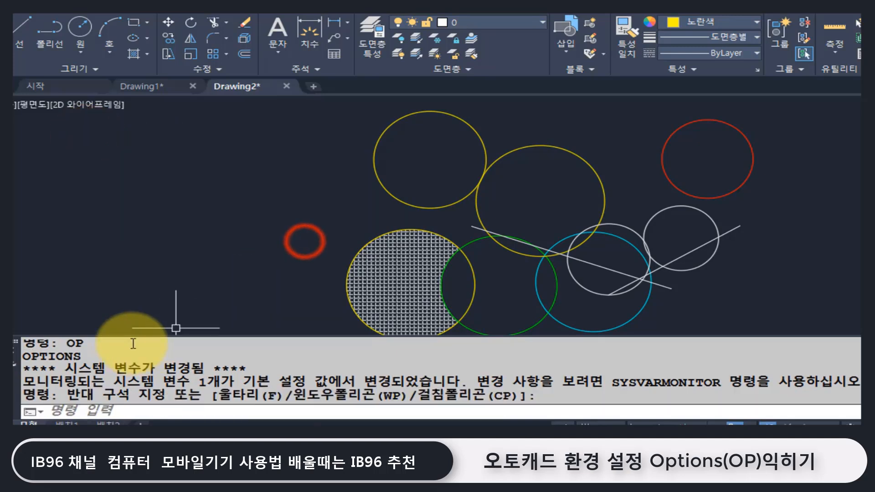
click(274, 137)
click(80, 264)
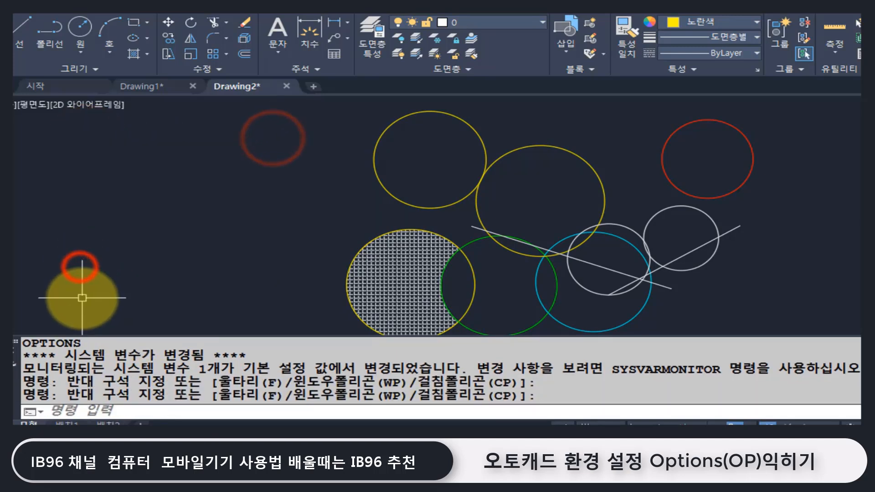
click(87, 143)
click(283, 274)
click(293, 144)
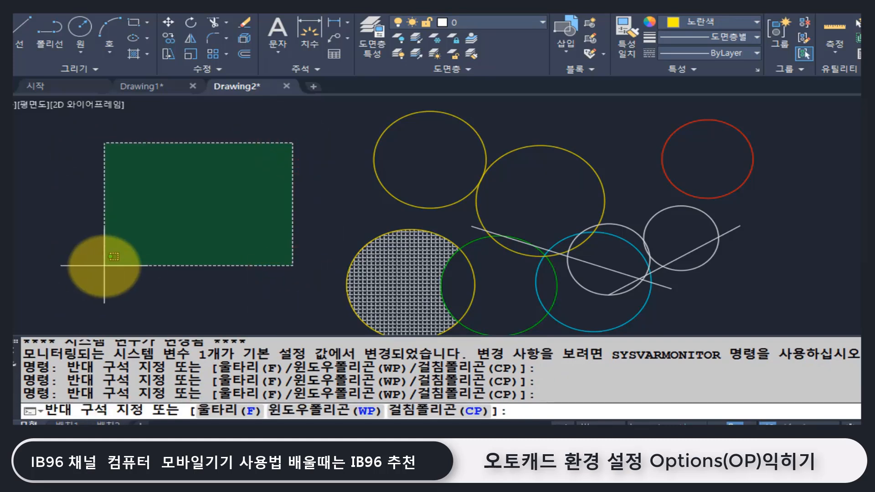
click(104, 265)
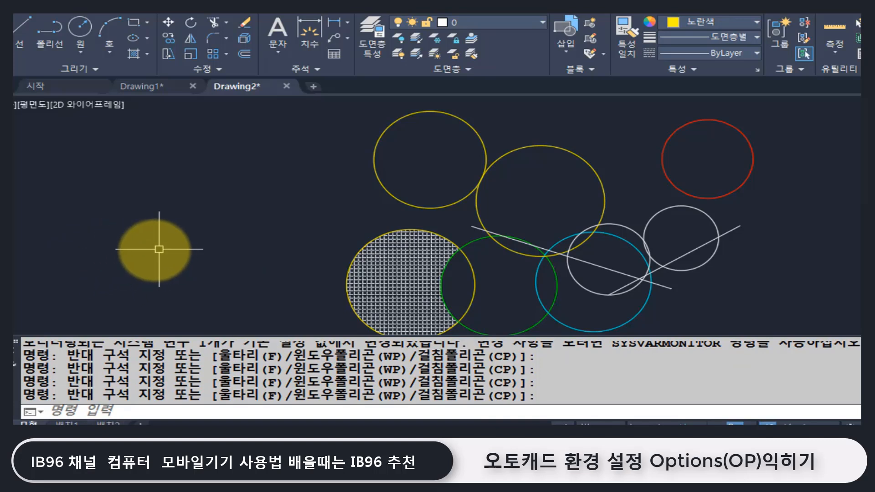
click(87, 137)
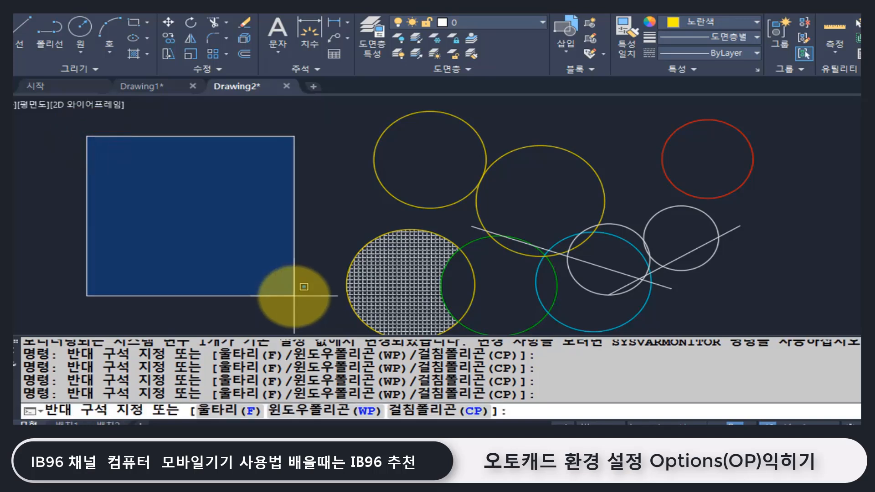
click(294, 296)
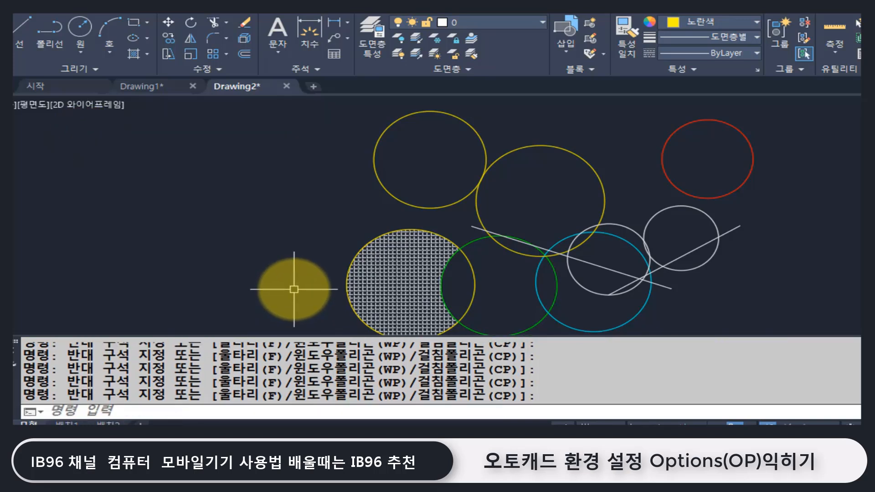
click(51, 132)
click(275, 151)
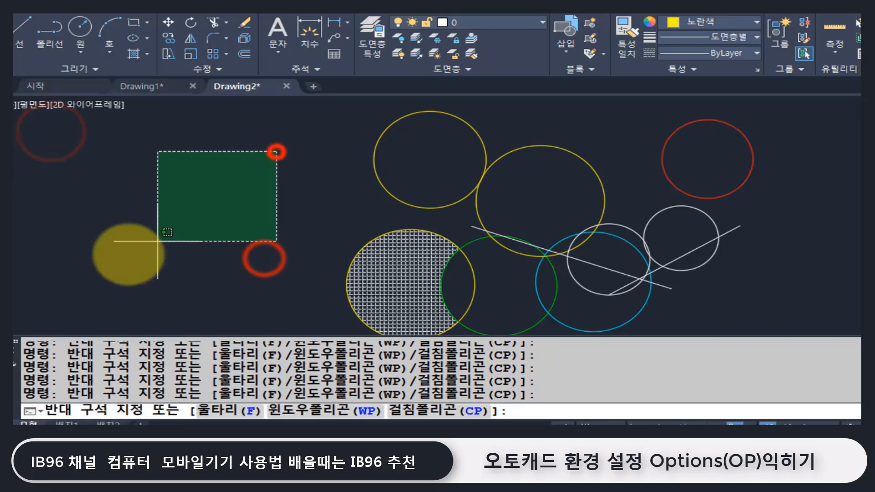
click(85, 264)
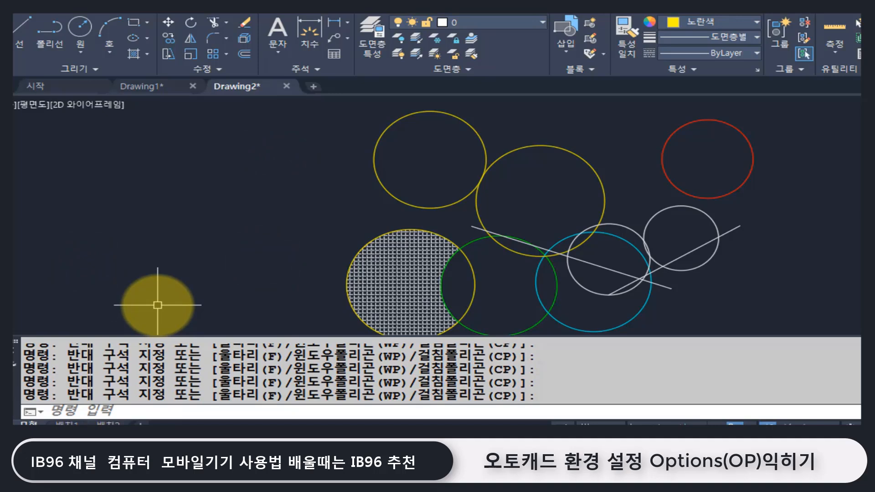
key(Escape)
key(Escape)
Step: Switch the implied windowing mode (빈 영역 선택 시 자동 윈도우) off in Options and accept the settings
text(op)
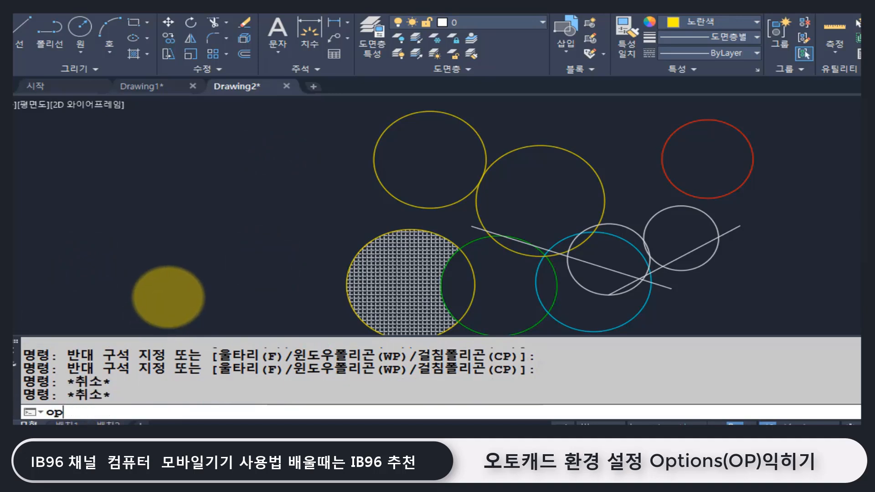
key(Return)
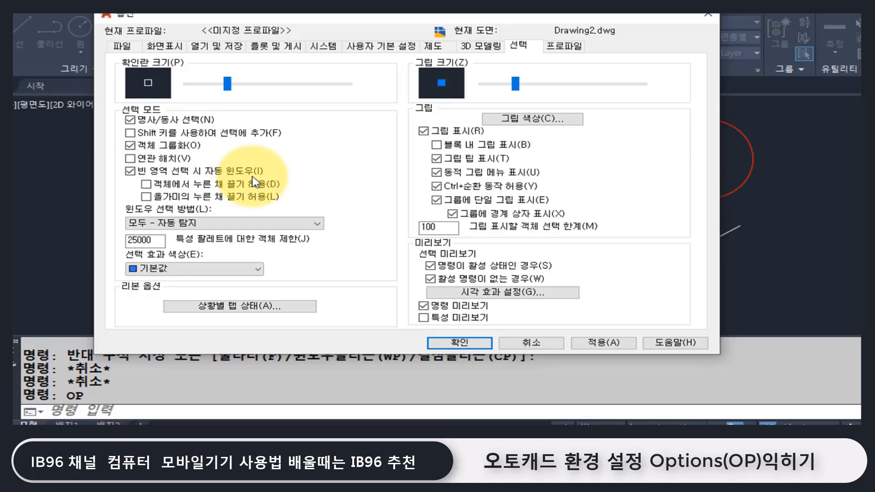
click(130, 171)
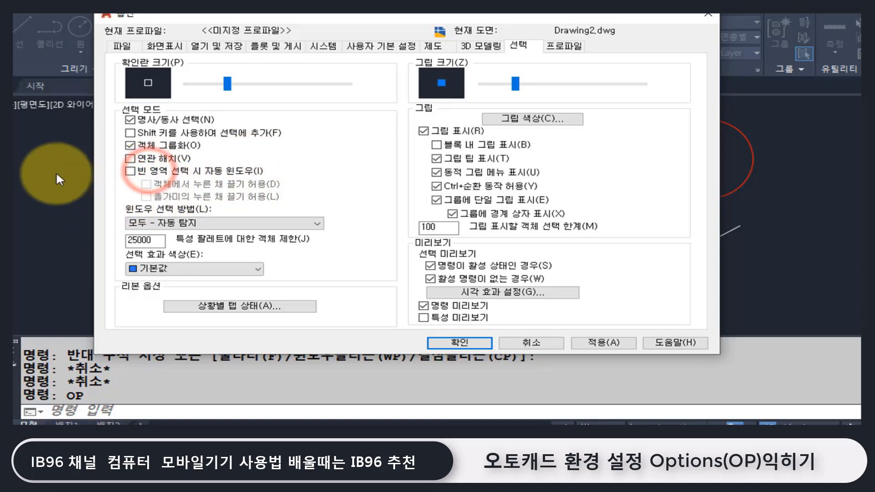
click(460, 343)
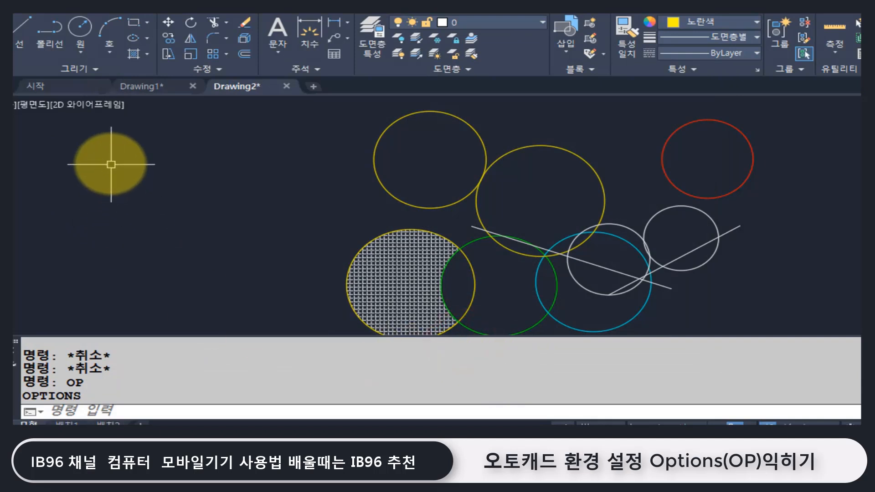
Step: Try to start window and crossing selections in the empty area beside the circles
click(110, 165)
click(113, 165)
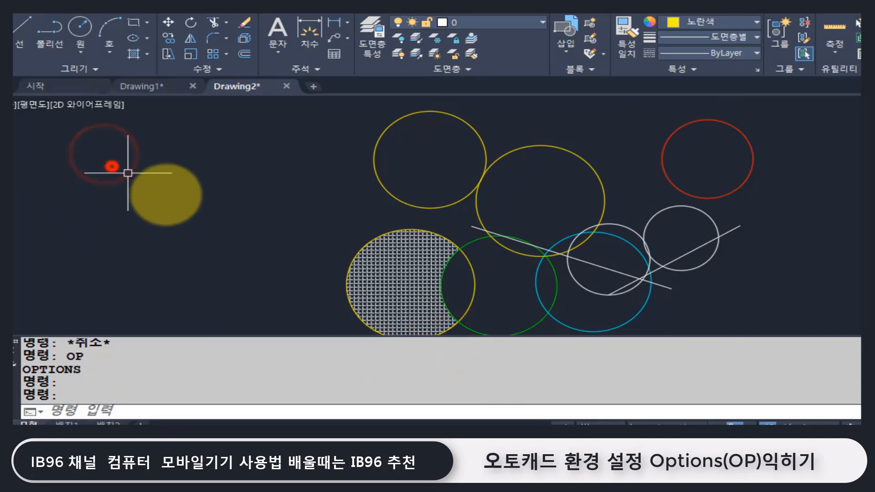
click(78, 137)
click(250, 142)
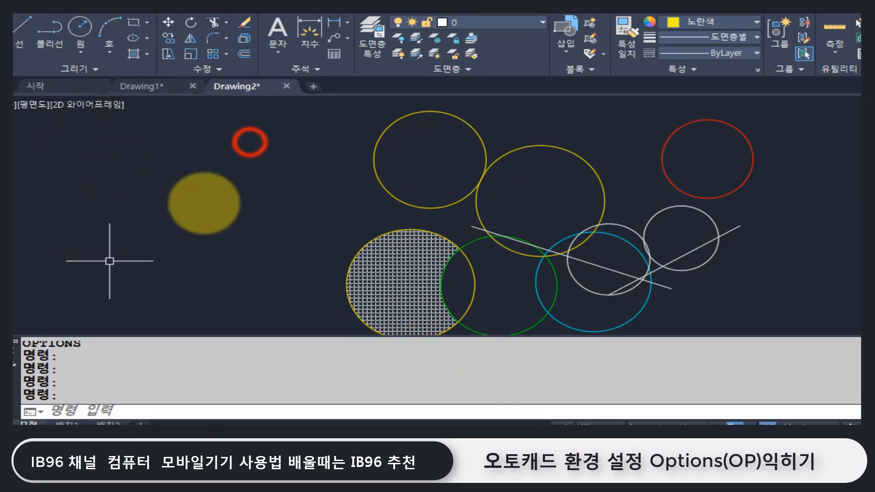
click(93, 130)
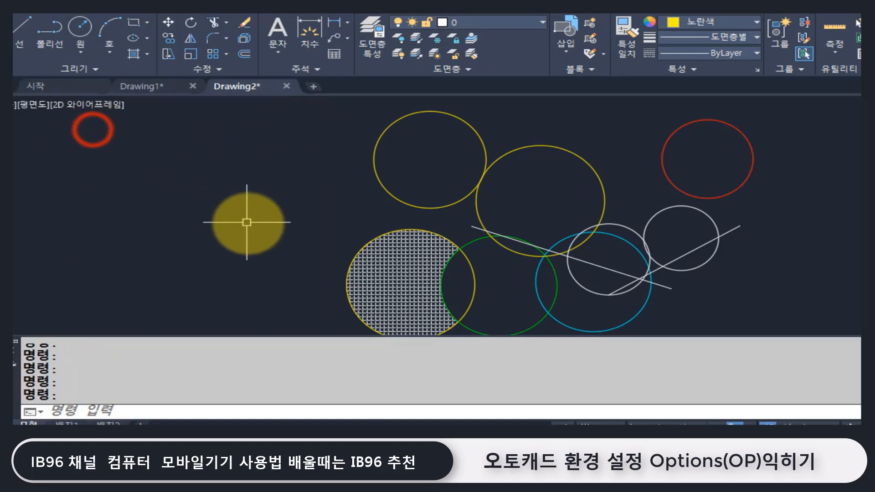
click(222, 148)
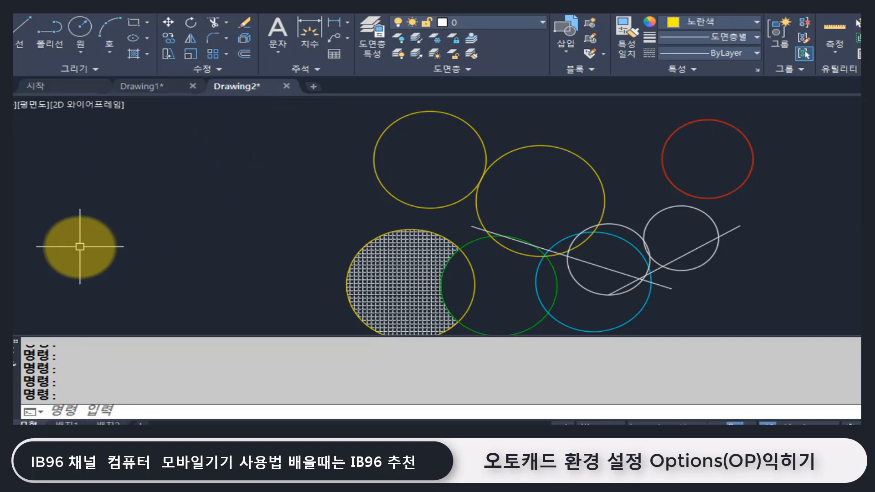
click(111, 161)
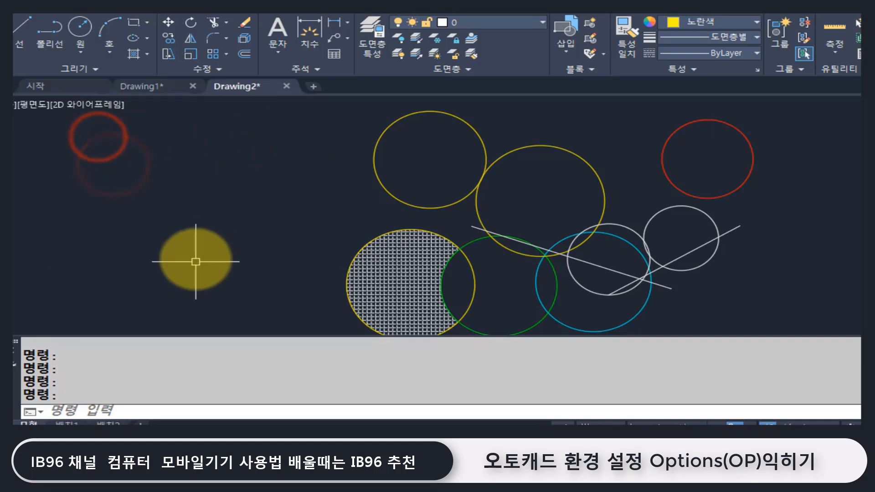
click(252, 152)
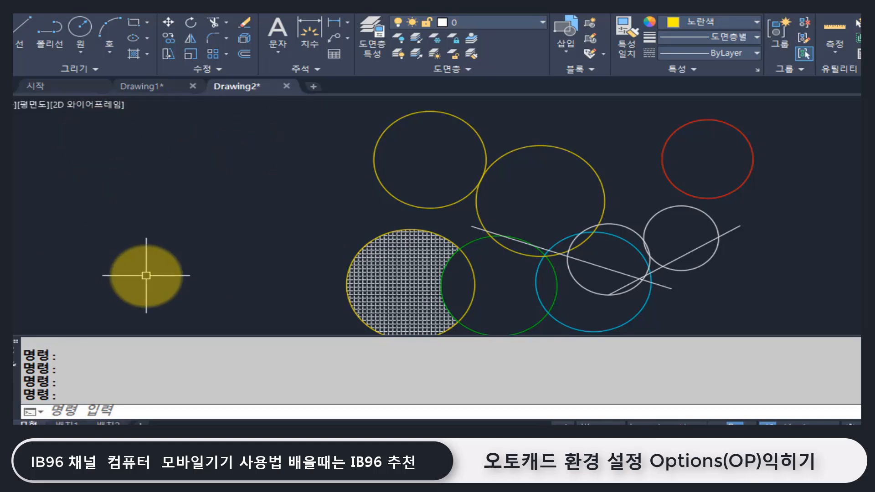
Step: Switch implied windowing on in Options and enable press and drag on objects (객체에서 누른 채 끌기 허용)
text(op)
key(Return)
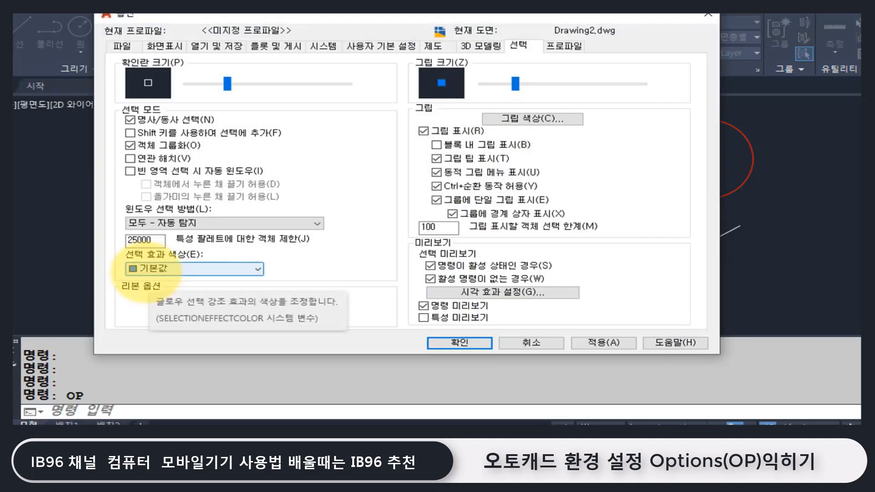
click(130, 171)
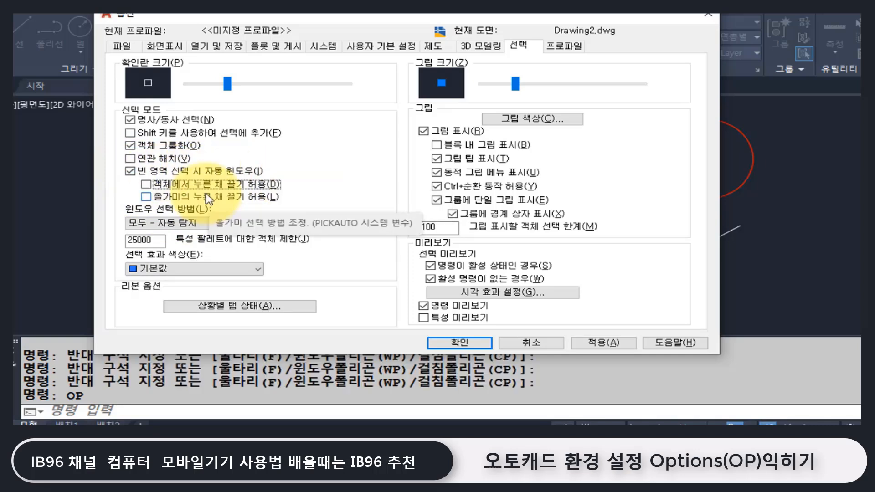
click(154, 184)
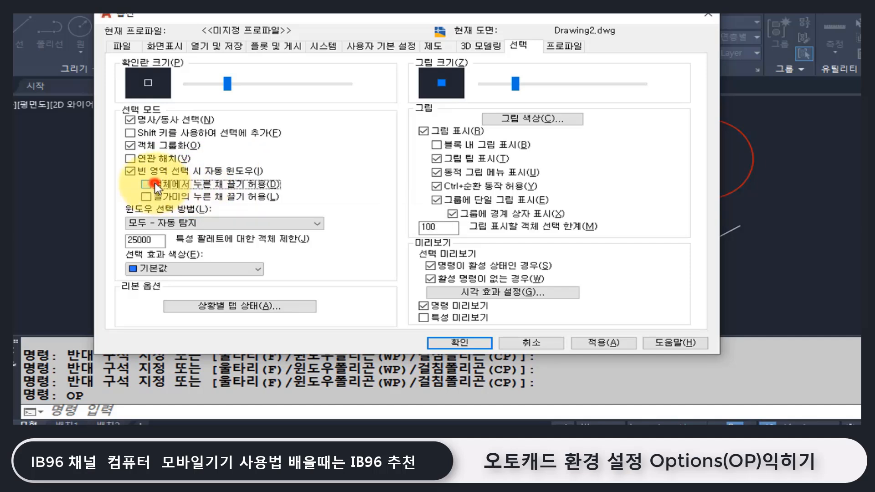
Step: Turn off press and drag on objects (객체에서 누른 채 끌기 허용), keep the window selection method at 모두 - 자동 탐지, and accept the settings
click(231, 224)
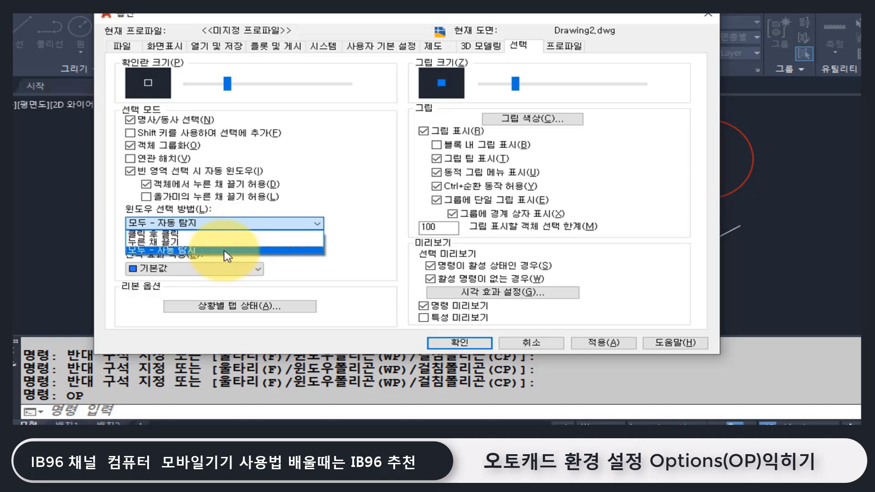
click(338, 187)
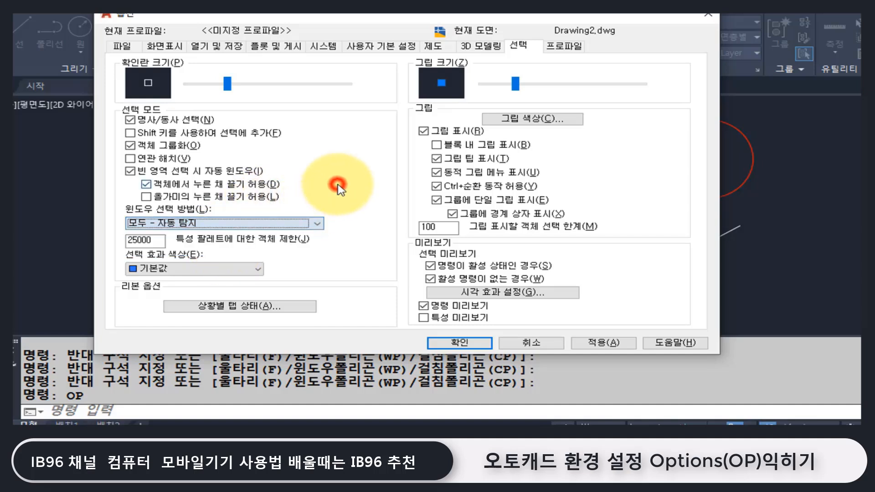
click(132, 170)
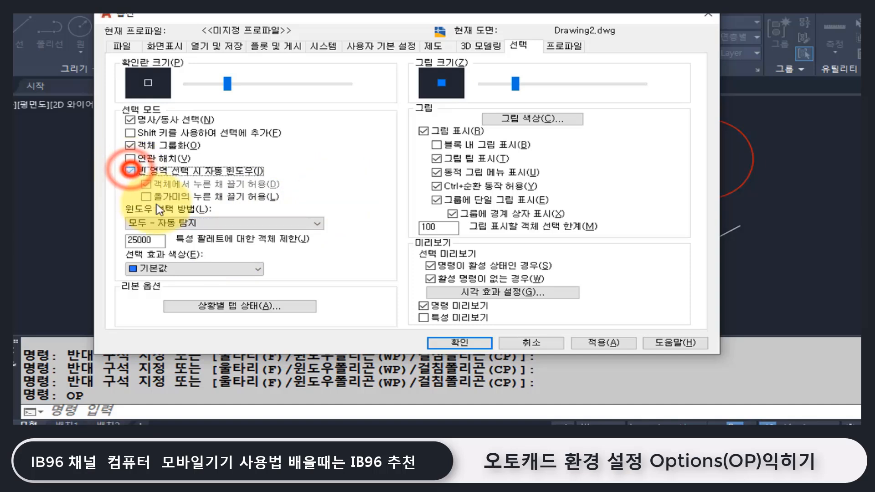
click(146, 184)
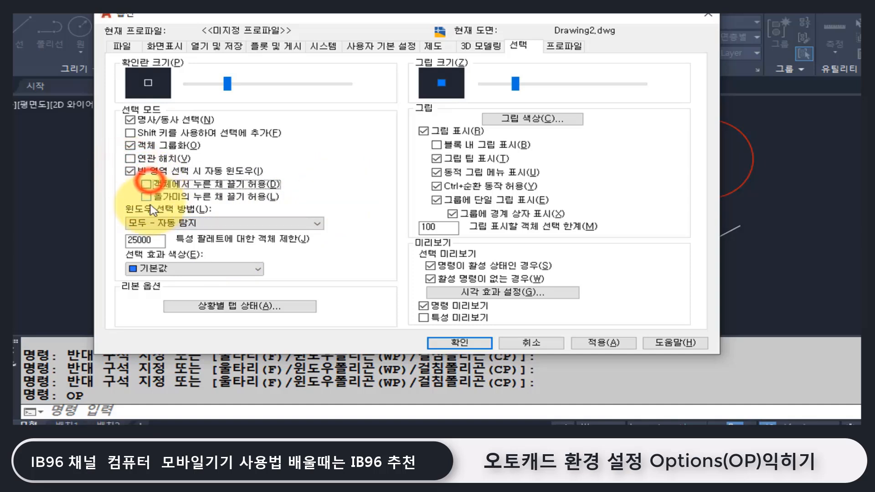
click(159, 223)
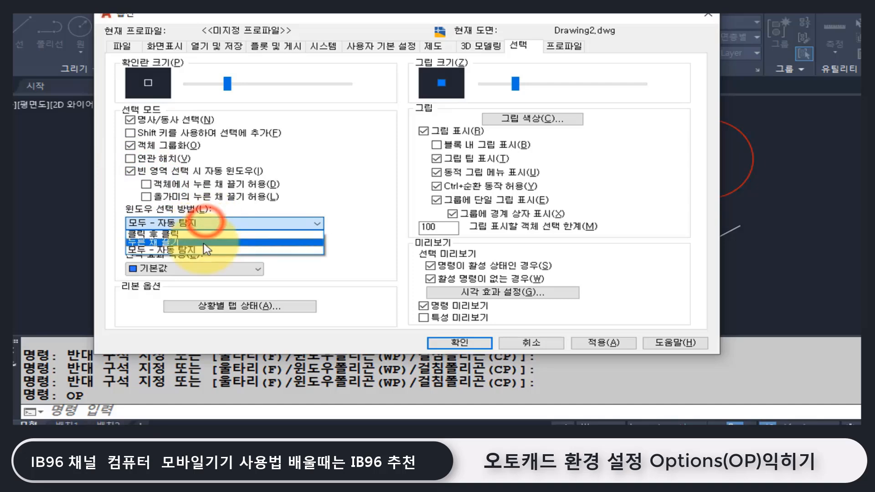
click(204, 249)
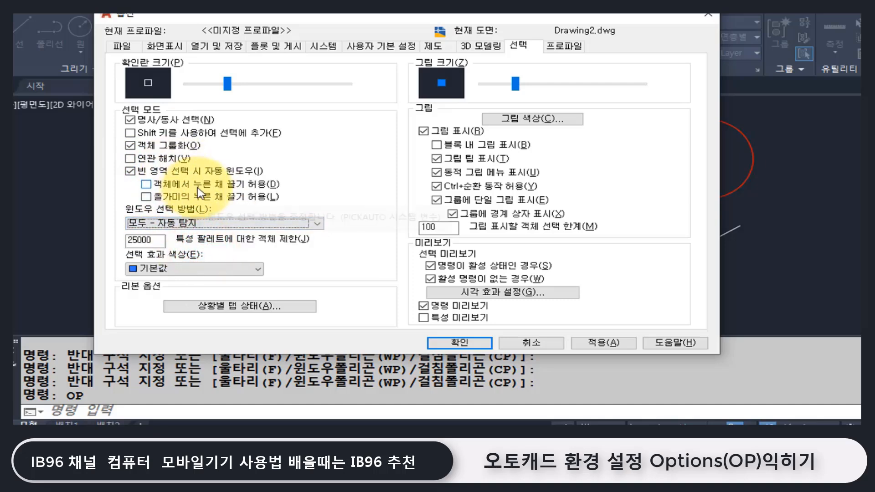
click(460, 343)
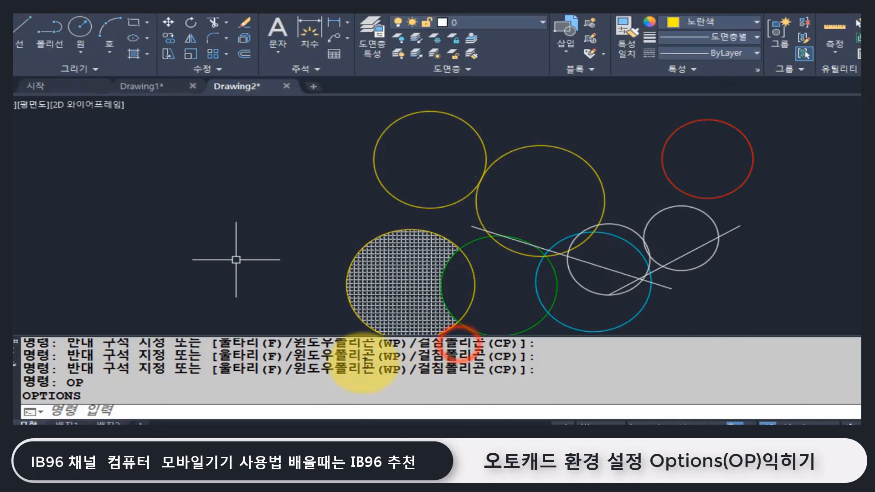
Step: Test alternating window and crossing selections by two corner points in the empty area beside the circles
click(94, 172)
click(317, 315)
click(267, 175)
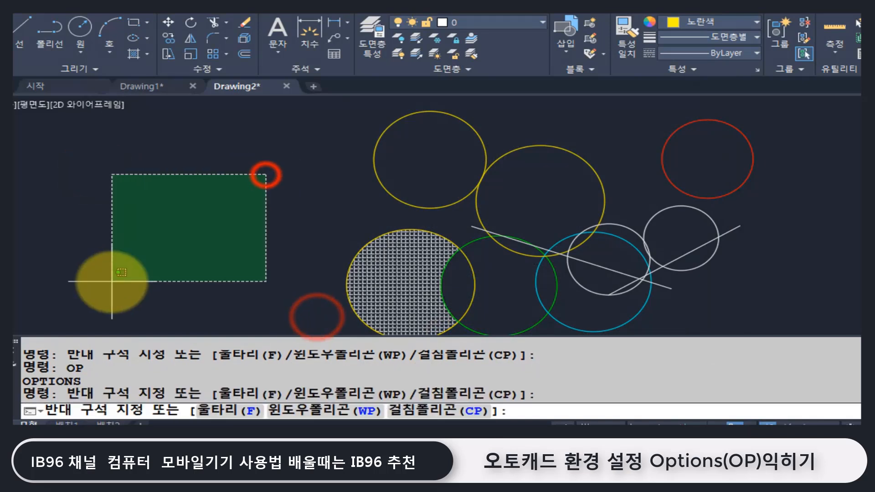
click(112, 281)
click(117, 157)
click(274, 280)
click(293, 170)
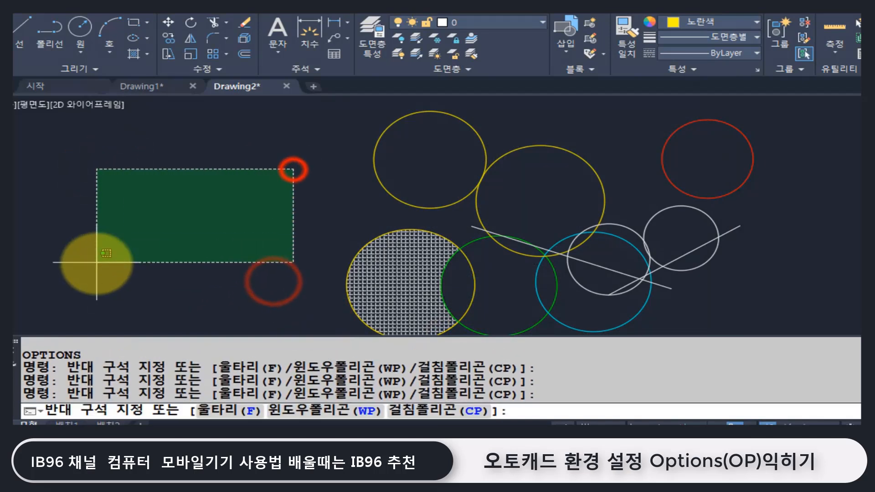
click(99, 260)
click(88, 162)
click(261, 280)
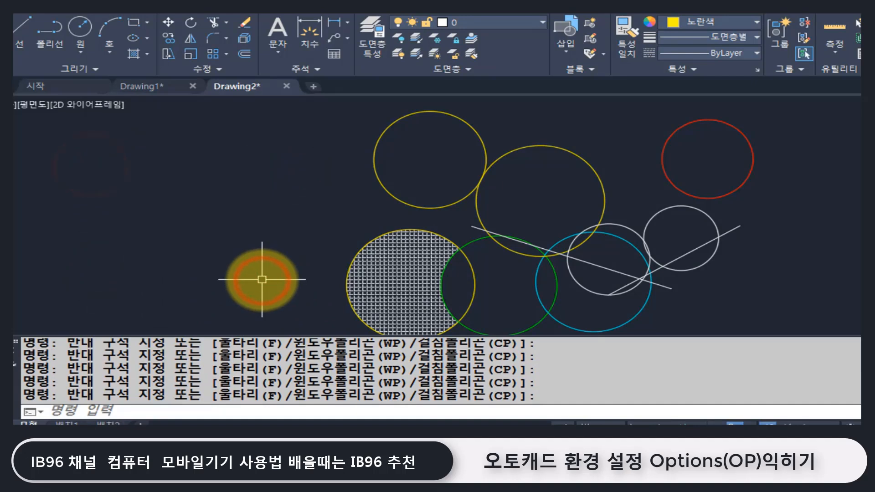
Step: Open the Options selection settings, examine the grip size and grip options, and close the dialog
text(op)
key(Return)
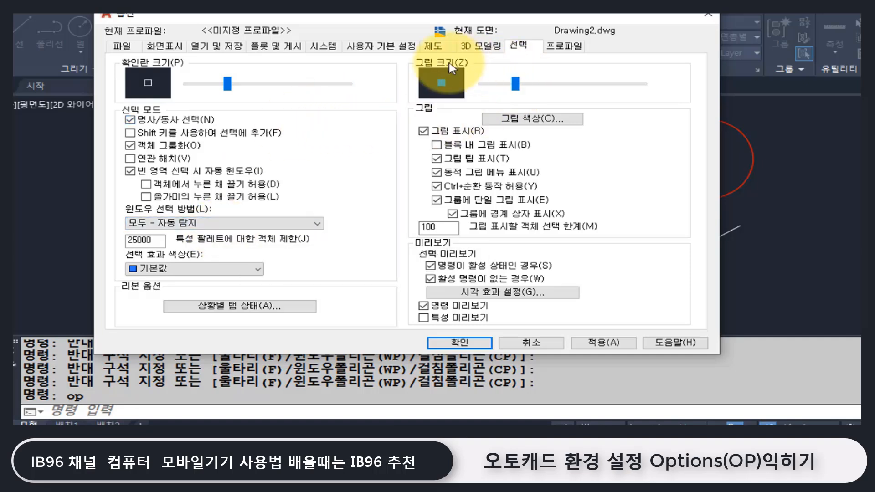
click(708, 15)
Step: Select the upper-left yellow circle to display its grips, and clear the selection
middle_drag(500, 151, 451, 195)
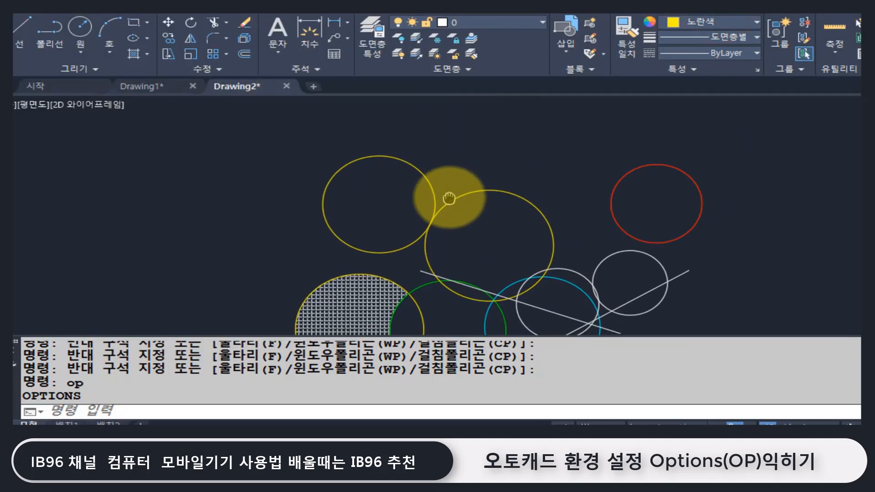
scroll(452, 195, up, 2)
click(415, 173)
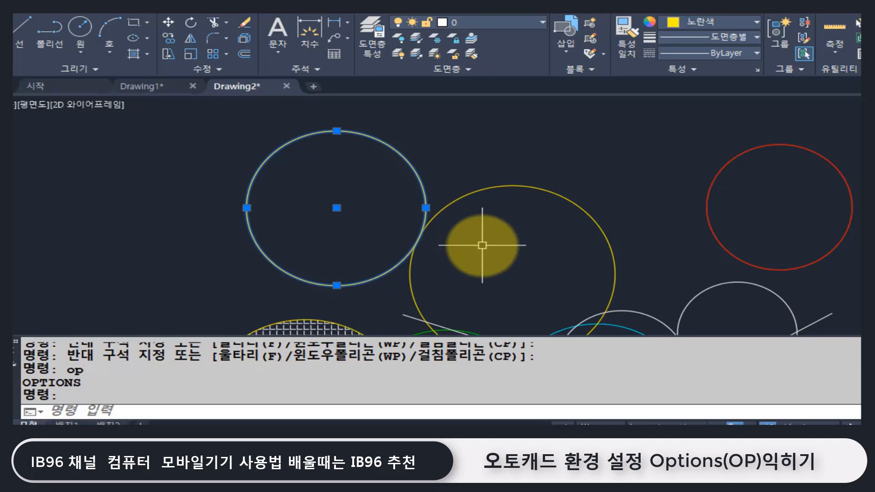
key(Escape)
key(Escape)
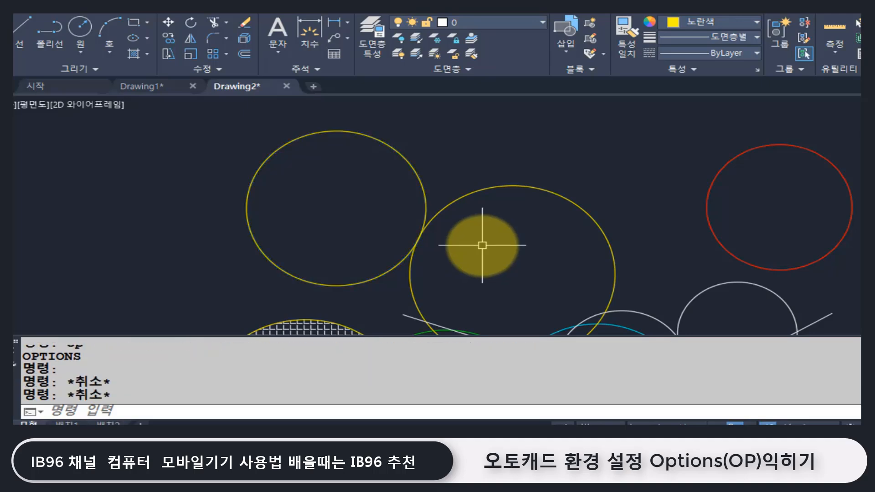
Step: Examine the selection preview settings in Options for active and inactive commands, and accept the dialog
text(OP)
key(Return)
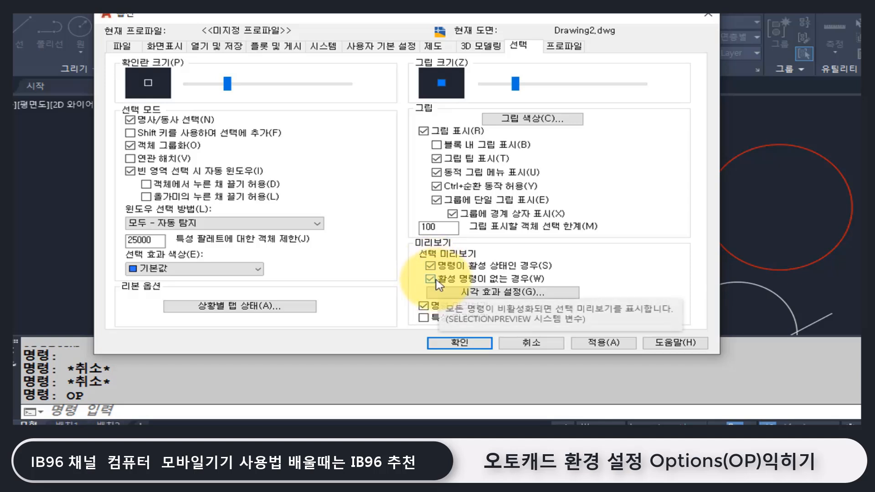
click(477, 342)
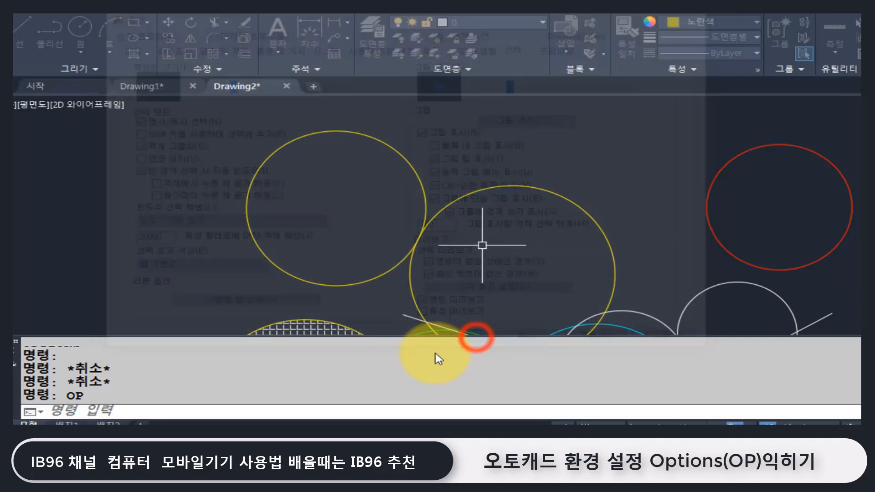
Step: Check the hover highlight of the upper-left yellow circle during the Copy command and with no command active
text(CO)
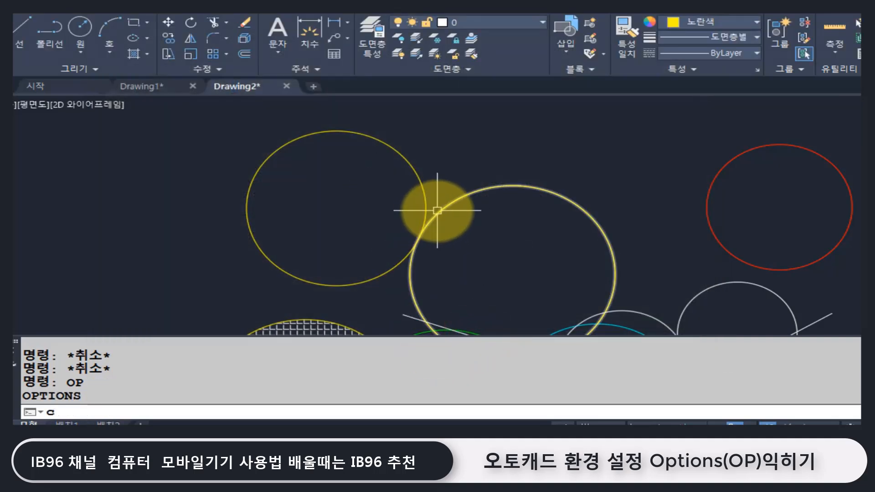
key(Return)
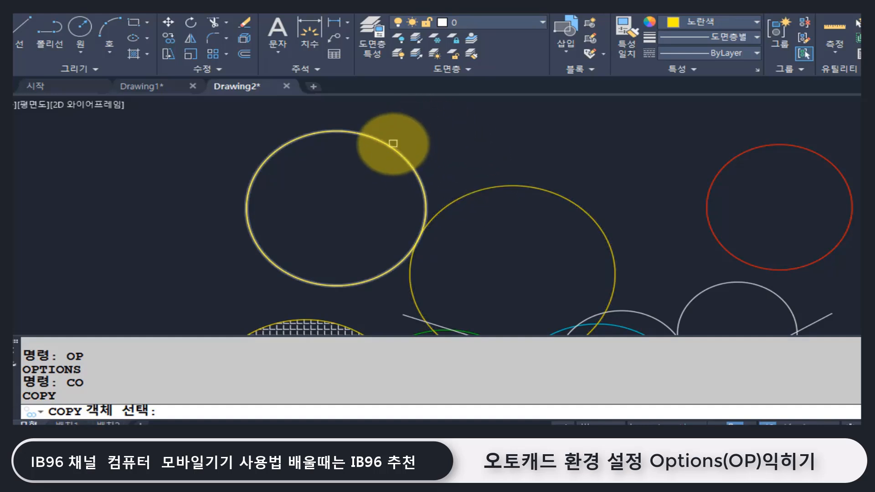
key(Escape)
key(Escape)
key(Escape)
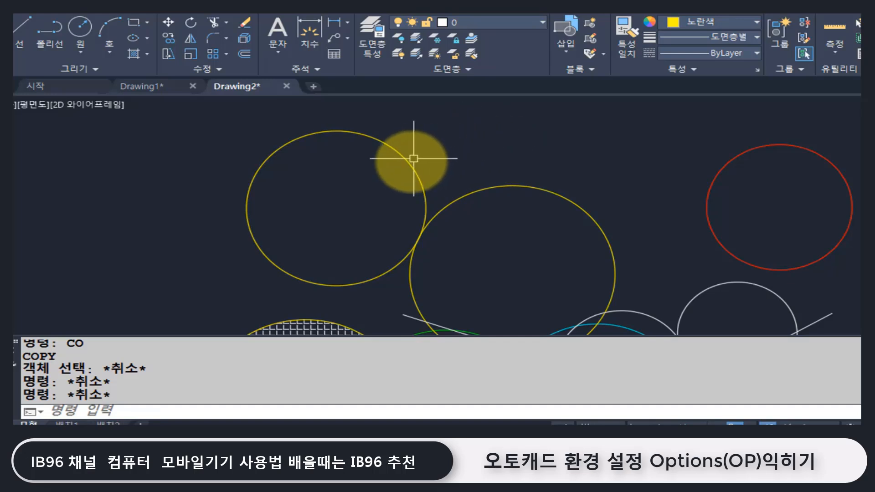
mouse_move(410, 163)
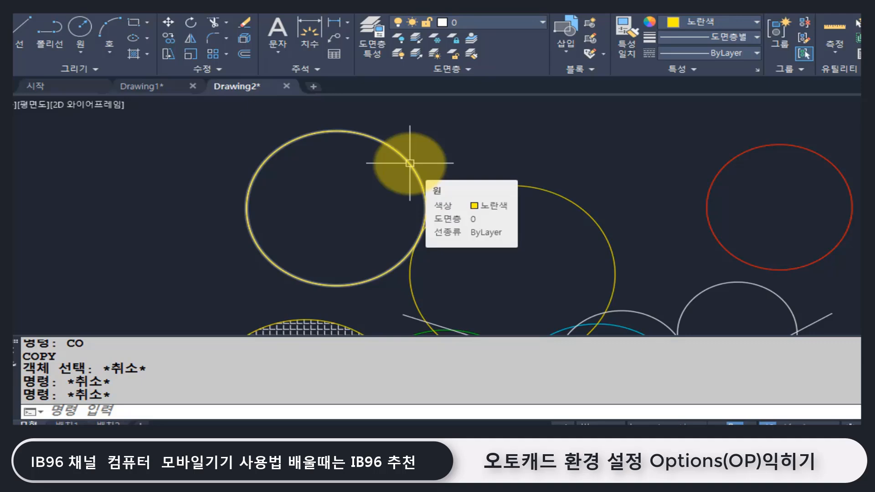
key(Escape)
key(Escape)
Step: Turn off selection preview in Options for both active commands (명령이 활성 상태인 경우) and no active command (활성 명령이 없는 경우), and accept
text(op)
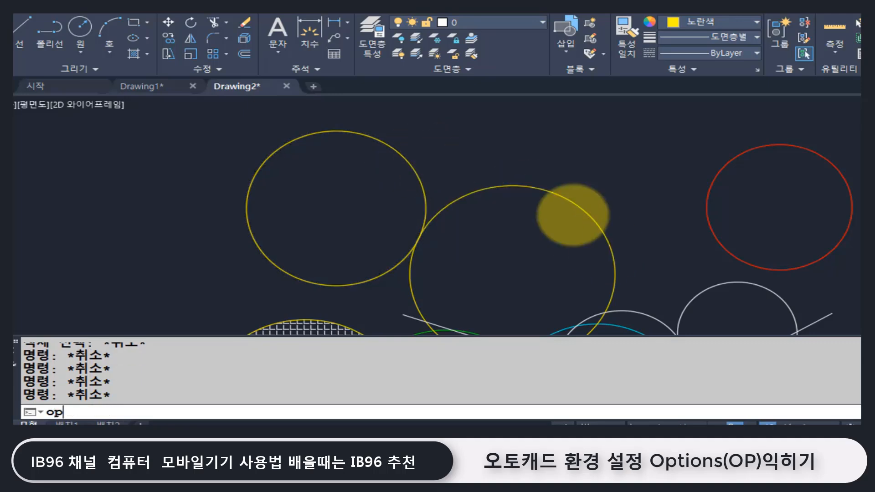
key(Return)
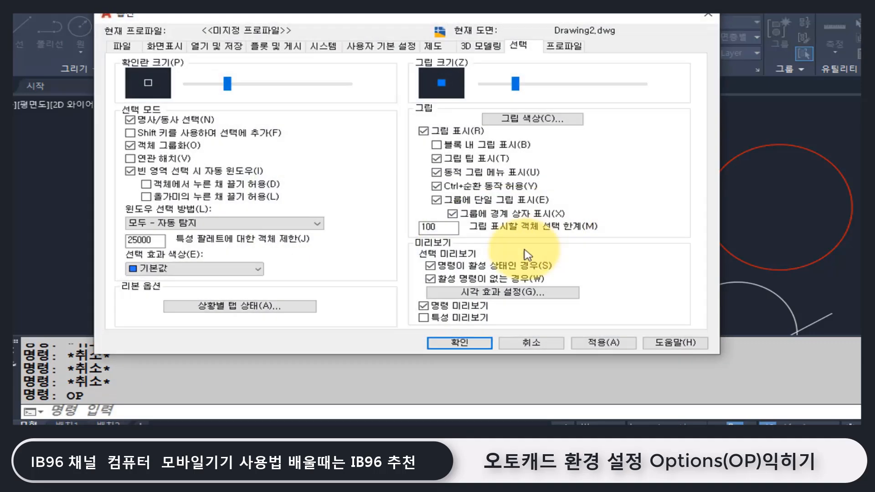
click(431, 266)
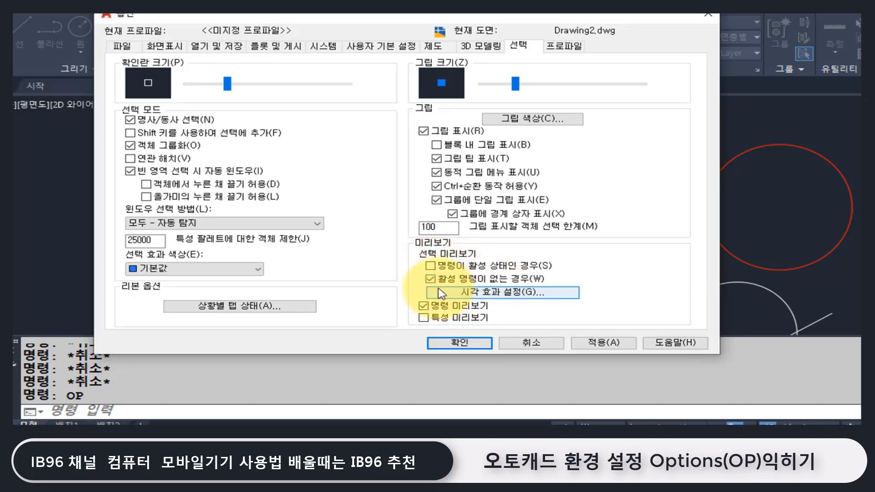
click(431, 280)
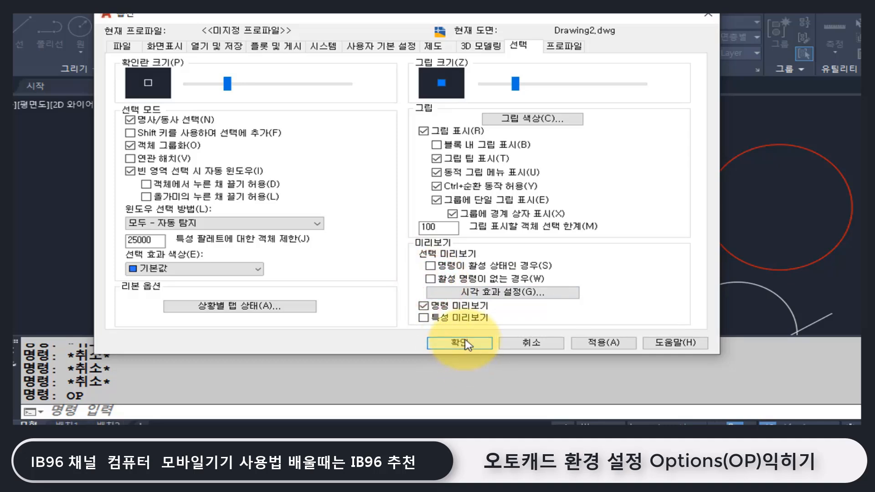
click(461, 343)
Step: Start the Copy command, pick the upper-left yellow circle to test selection without preview, and cancel the command
text(co)
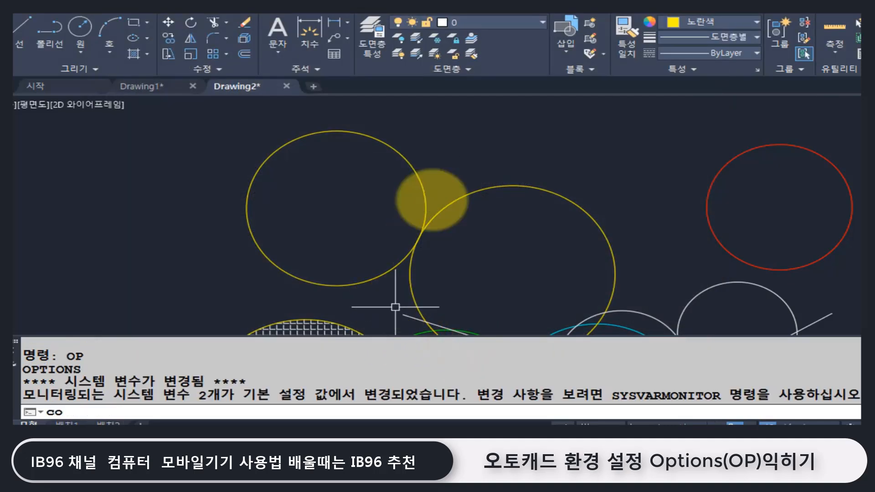
key(Return)
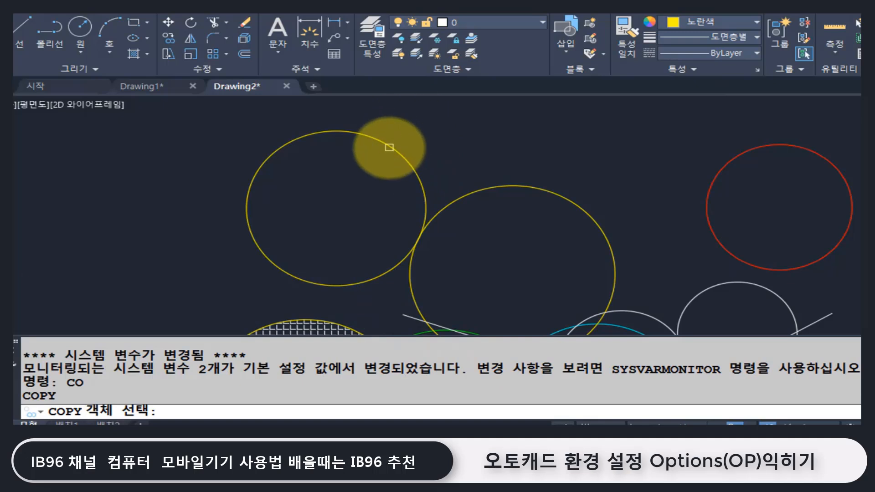
click(389, 147)
key(Escape)
key(Escape)
Step: Check the upper-left yellow circle's preview during Copy again and with no command active, select the circle, and clear the selection
text(c)
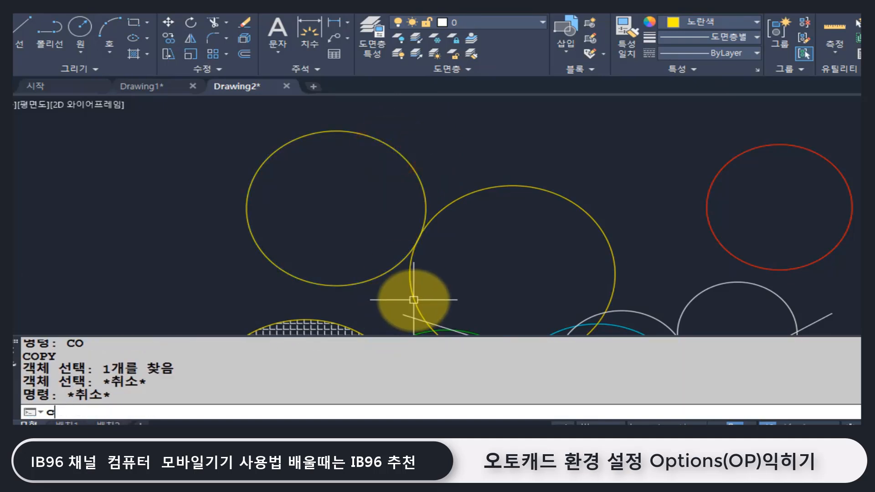
text(o)
key(Return)
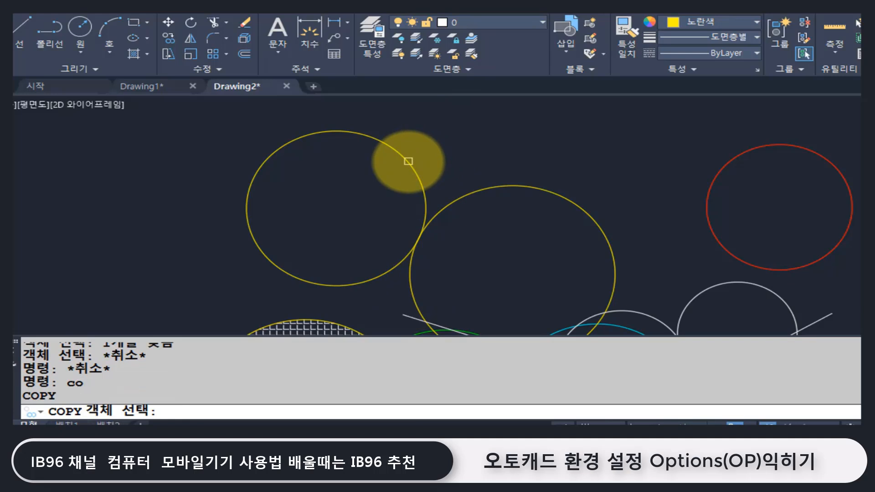
key(Escape)
key(Escape)
key(Escape)
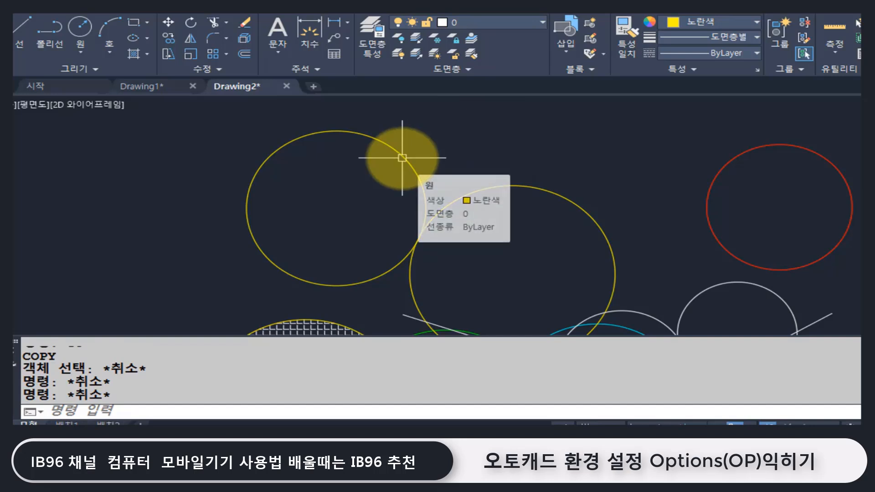
click(402, 158)
key(Escape)
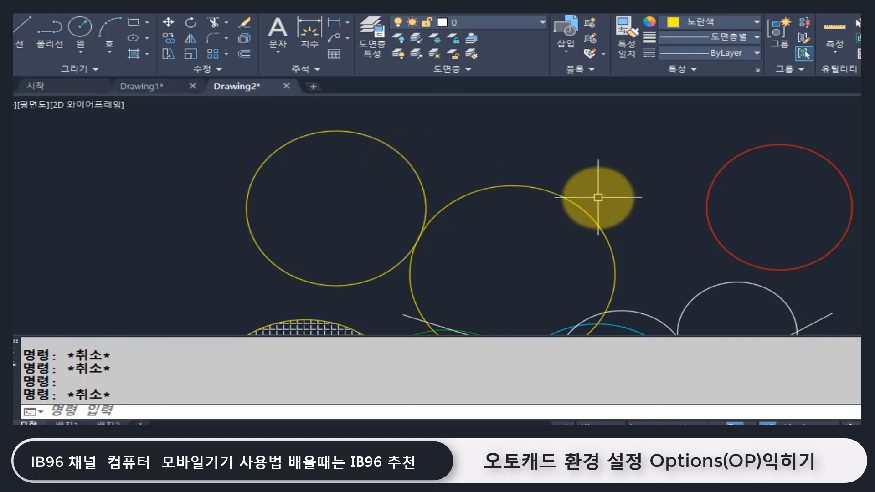
Step: Turn on selection preview in Options for both active commands and no active command, and apply the change
key(Return)
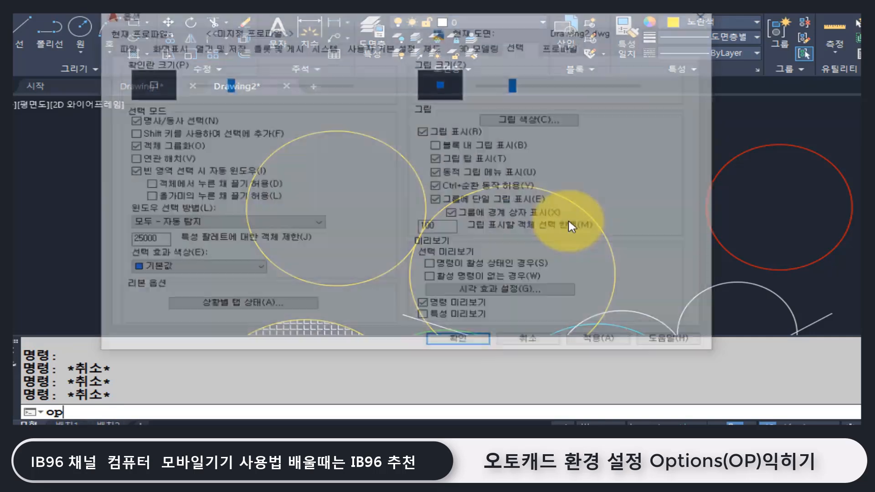
click(440, 266)
click(433, 278)
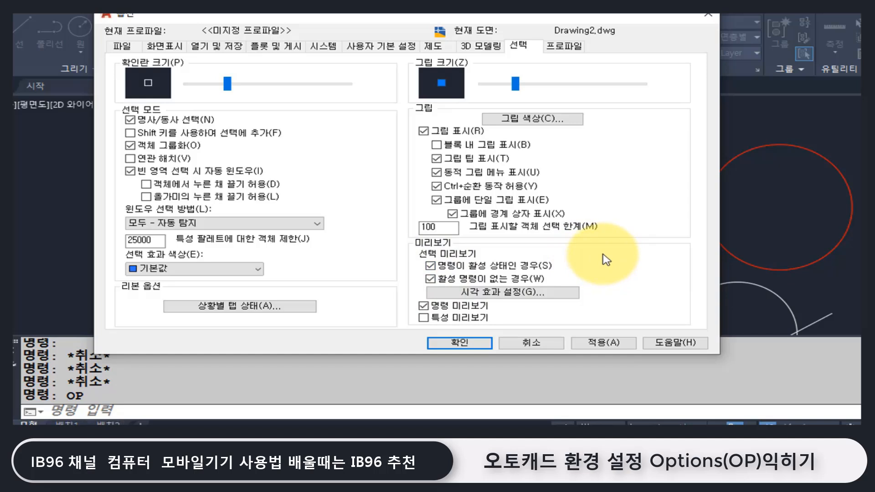
click(598, 343)
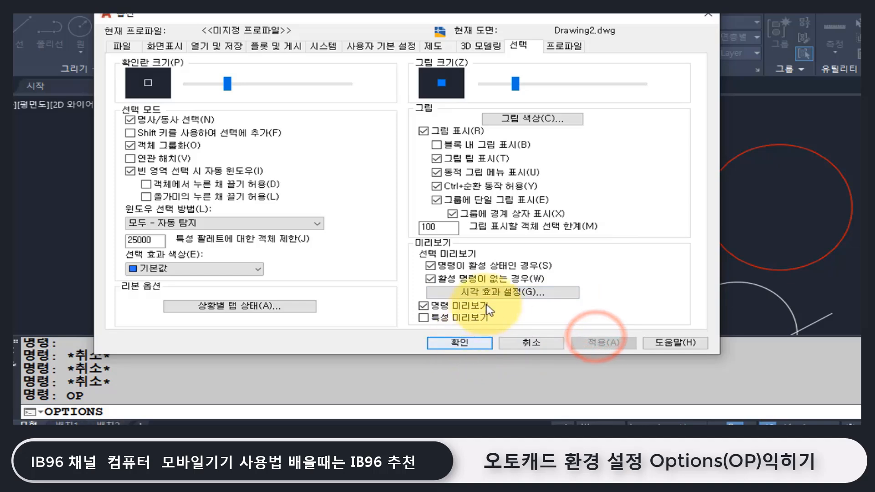
Step: Examine the visual effect settings (시각 효과 설정) for selection area colours, opacity and preview filters, and close both dialogs
click(507, 293)
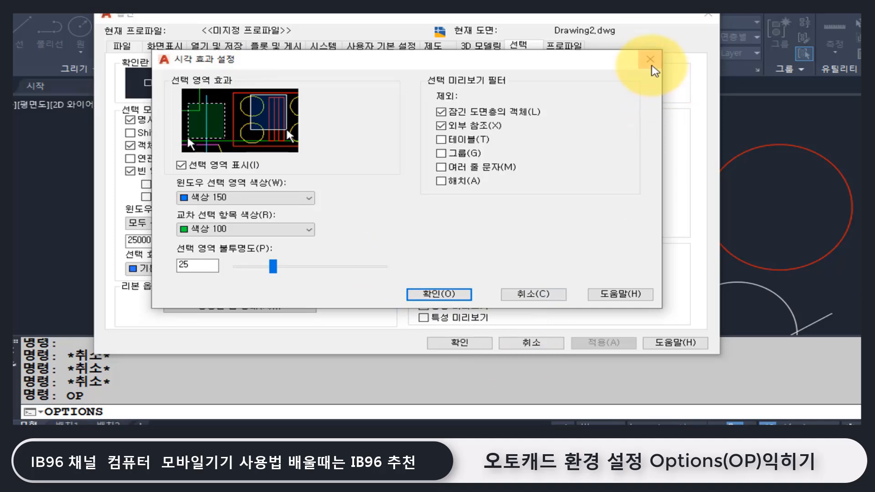
click(651, 59)
click(709, 15)
Step: Compare the window and crossing selection areas over the two upper yellow circles, cancelling the selections
click(136, 136)
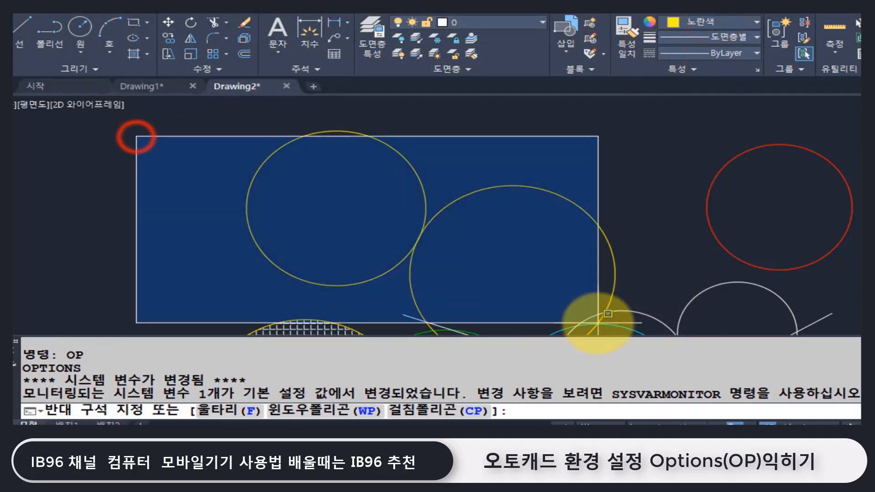
click(186, 196)
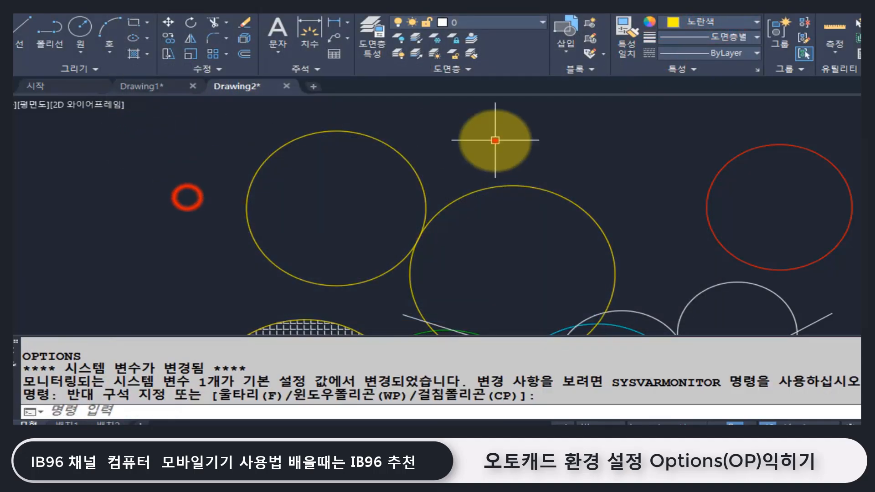
click(496, 141)
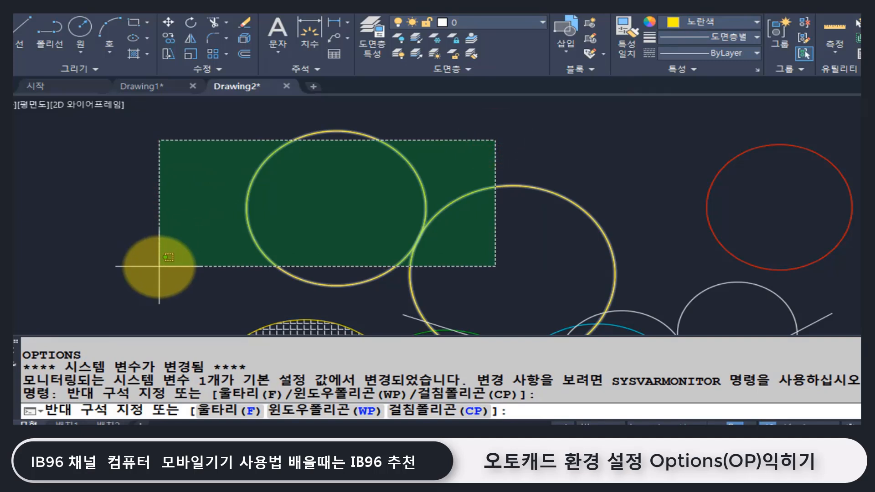
key(Escape)
key(Escape)
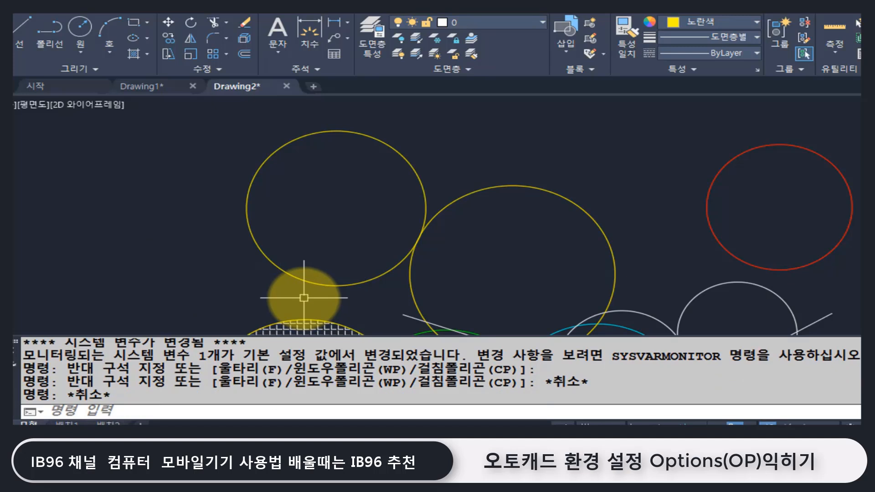
click(130, 116)
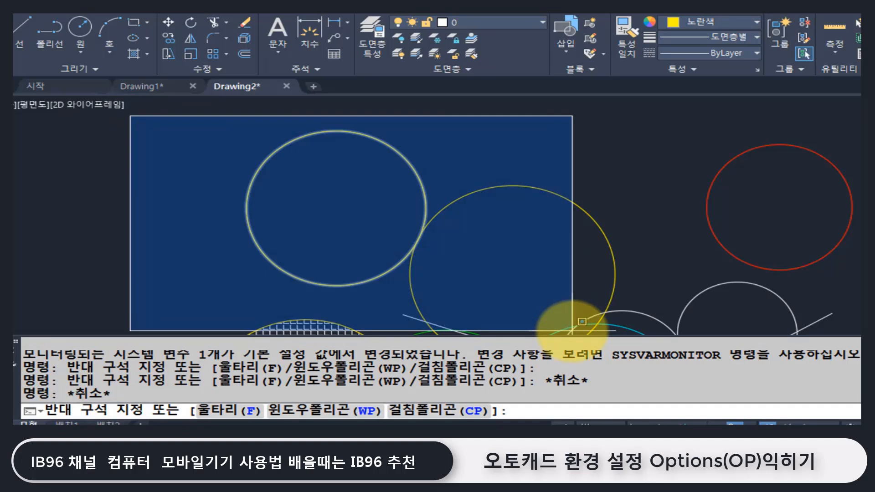
key(Escape)
key(Escape)
key(Escape)
click(500, 124)
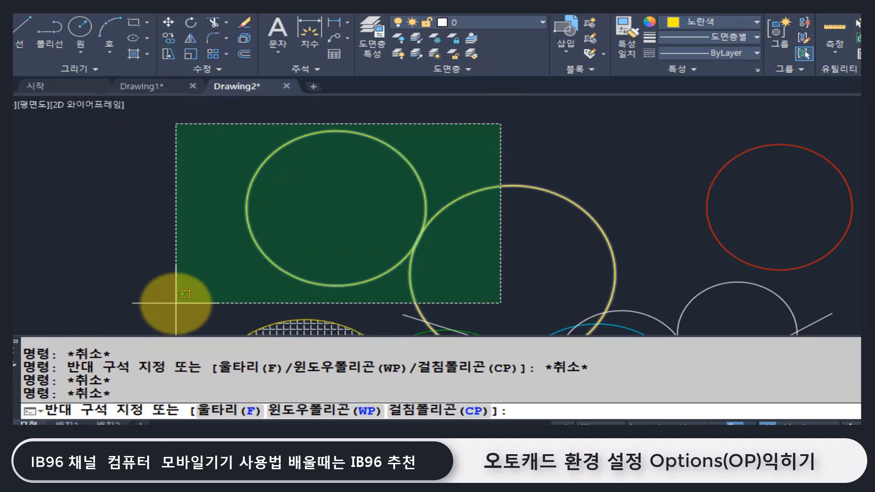
key(Escape)
key(Escape)
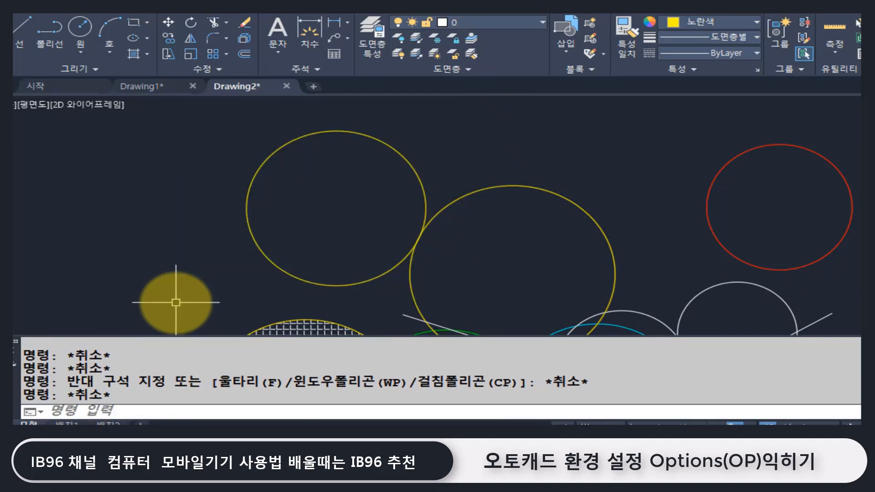
Step: Examine the visual effect settings (시각 효과 설정) in Options, checking both selection area colour lists and toggling the selection area display off and on
key(Return)
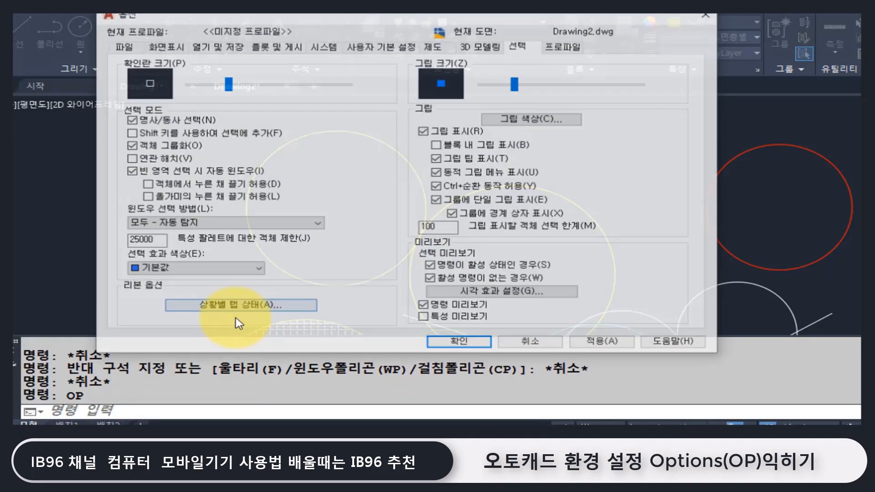
click(539, 297)
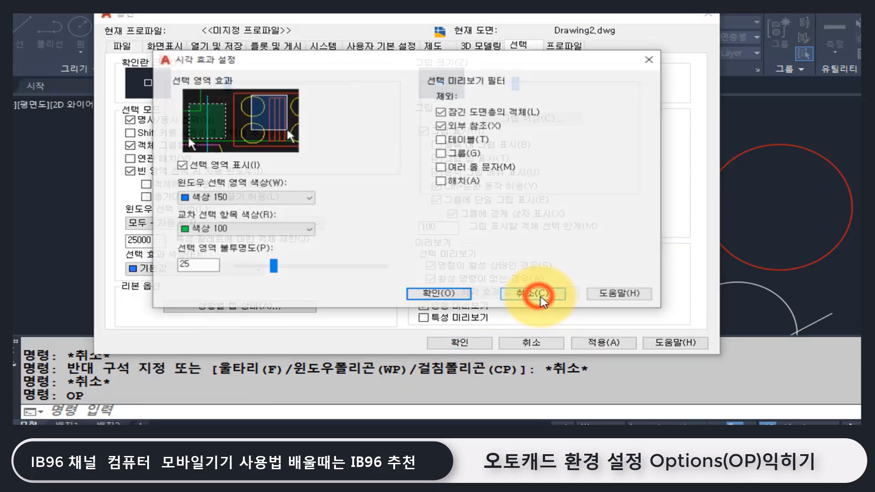
click(280, 197)
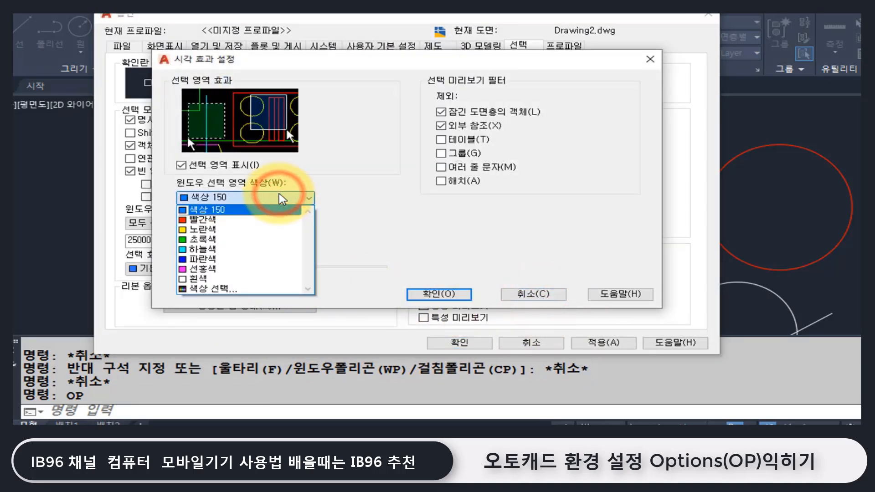
click(279, 196)
click(280, 229)
click(277, 232)
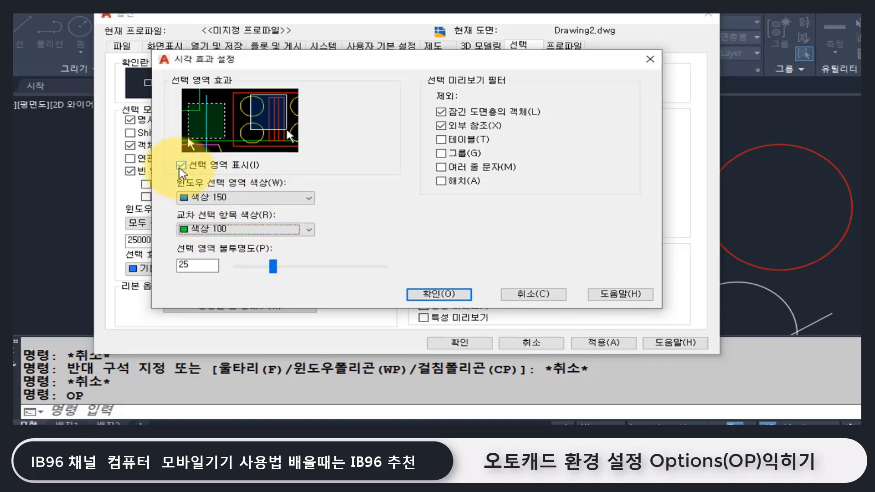
click(181, 165)
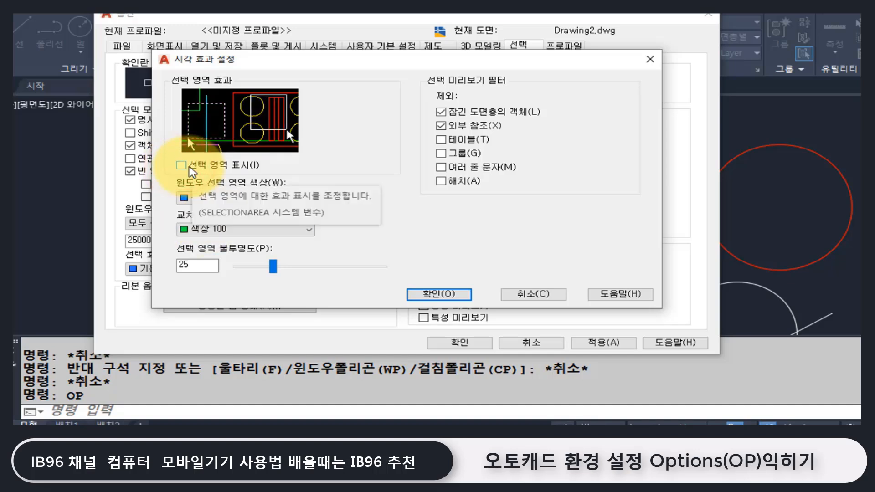
click(190, 166)
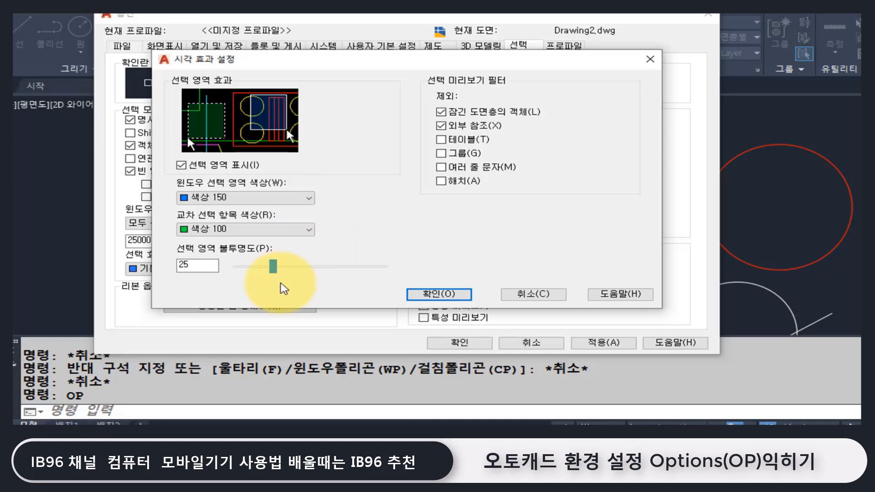
Step: Set the selection area opacity to 41 and confirm both the visual effect settings and Options
drag(273, 268, 330, 274)
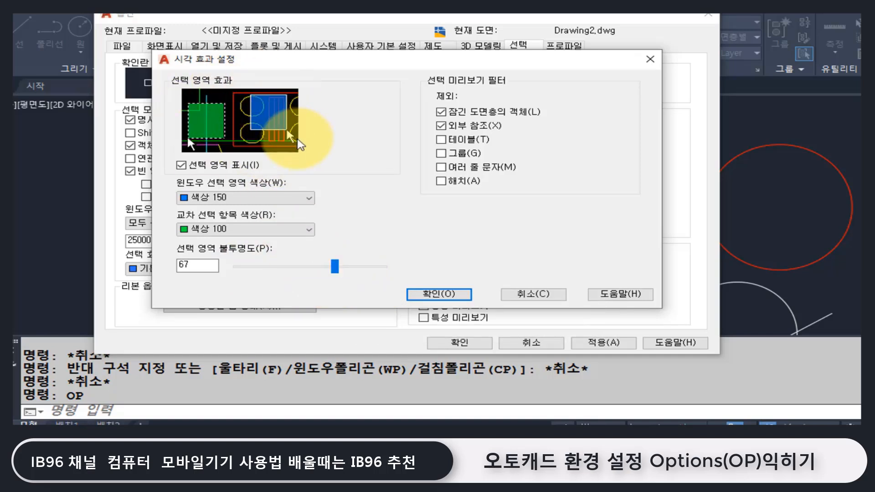
click(324, 269)
drag(324, 272, 297, 272)
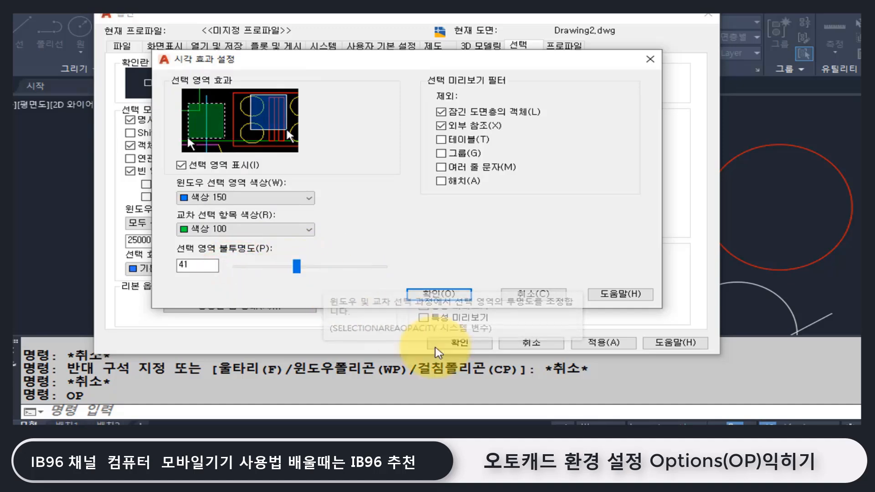
click(461, 293)
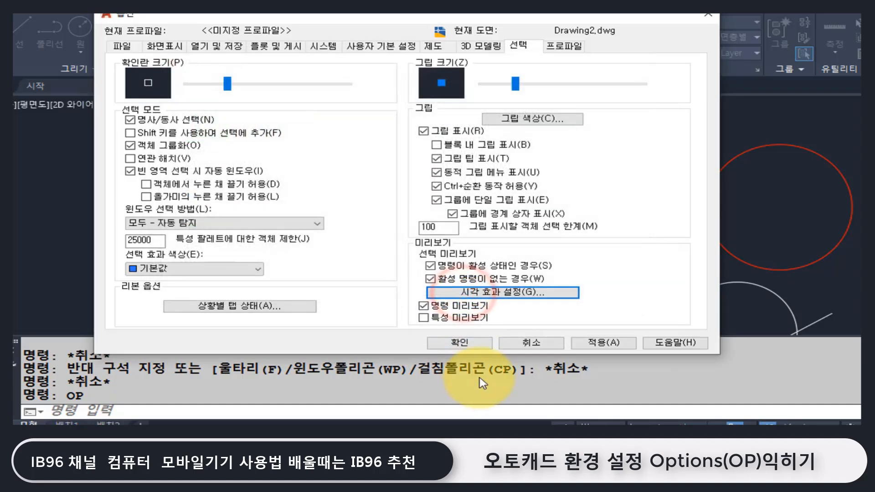
click(461, 343)
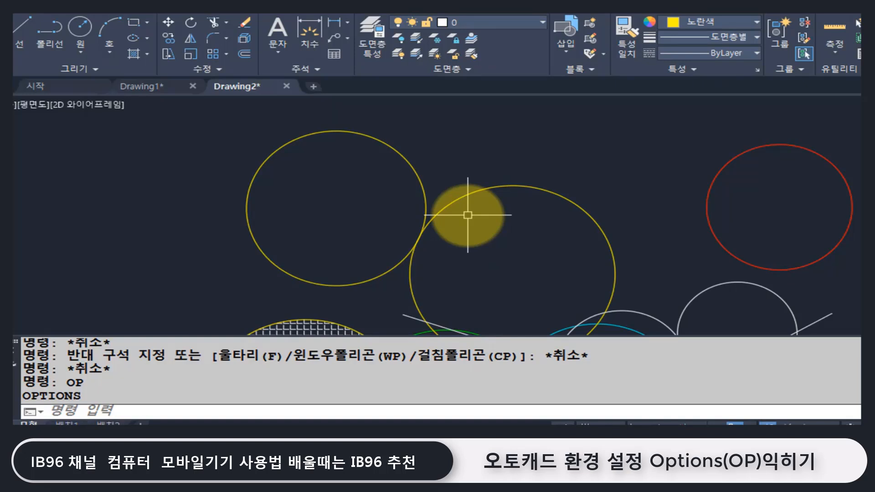
Step: Erase all the circles, lines and the hatch from the drawing with one crossing selection
scroll(440, 214, down, 3)
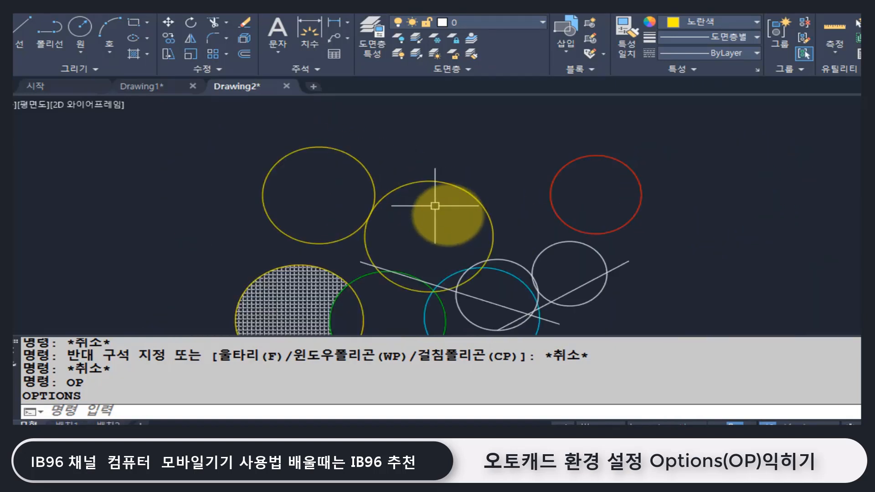
text(e)
key(Return)
click(615, 309)
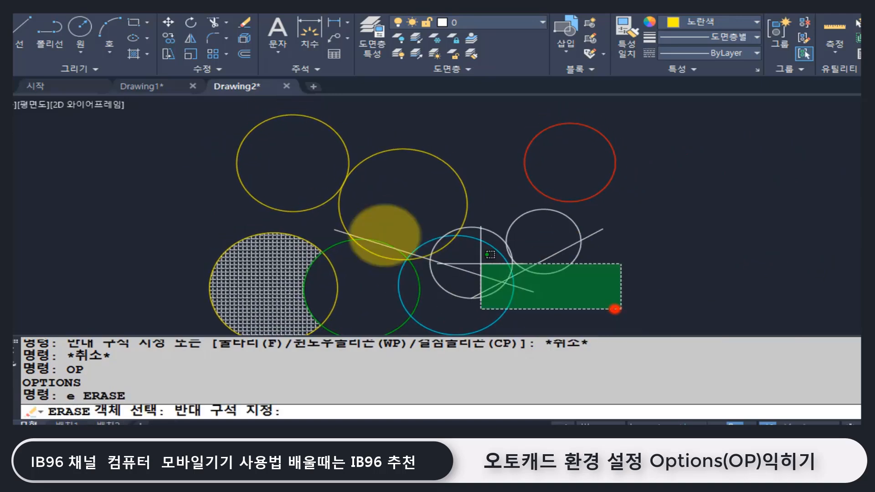
click(143, 158)
key(Return)
key(Escape)
key(Escape)
Step: Draw two overlapping yellow circles side by side, the left one with a radius of about 196
text(c)
key(Return)
click(244, 199)
click(332, 270)
key(Return)
click(373, 202)
click(449, 254)
Step: Start Trim with both circles as cutting edges, check the command preview on the left circle's outer arc, and cancel
scroll(388, 248, up, 4)
scroll(404, 223, down, 4)
text(tr)
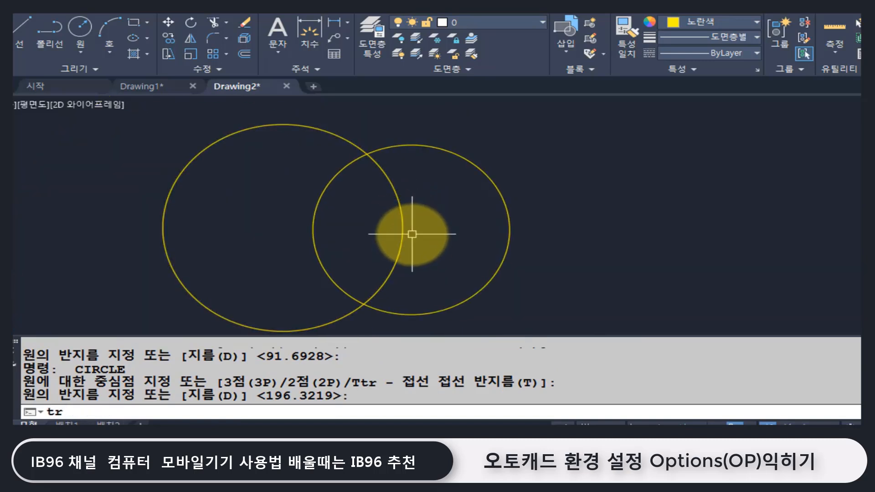
key(Return)
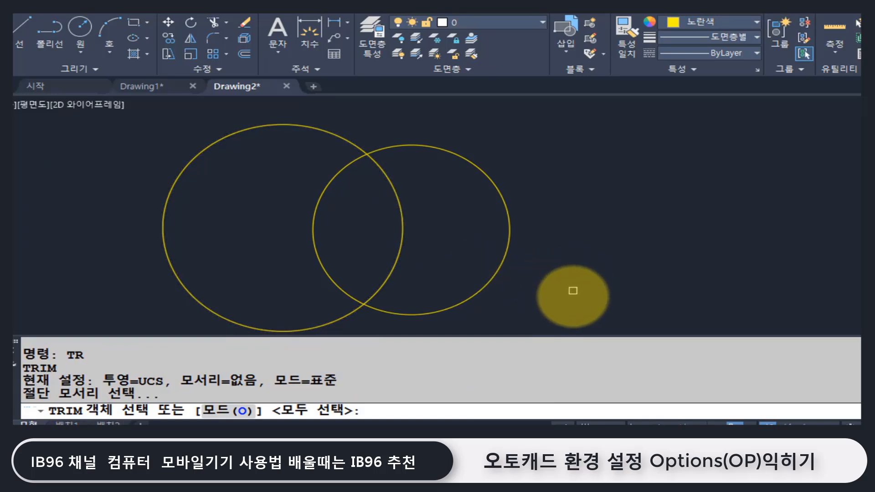
click(577, 298)
click(226, 147)
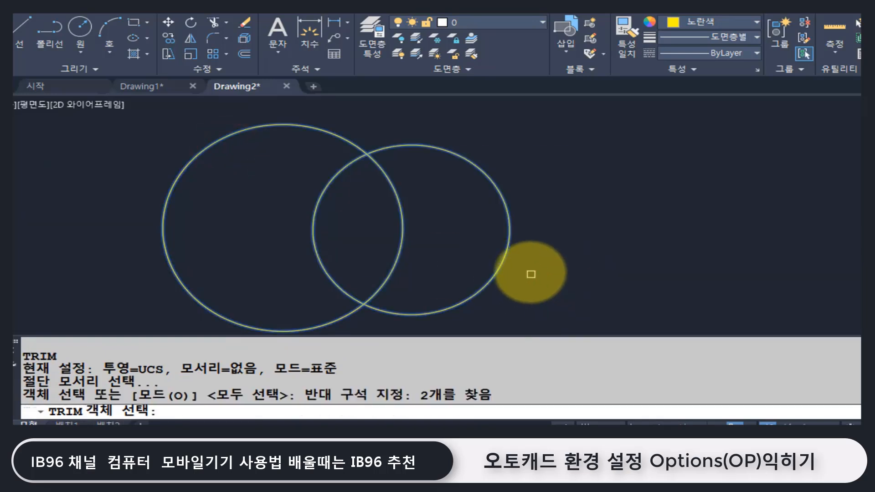
key(Return)
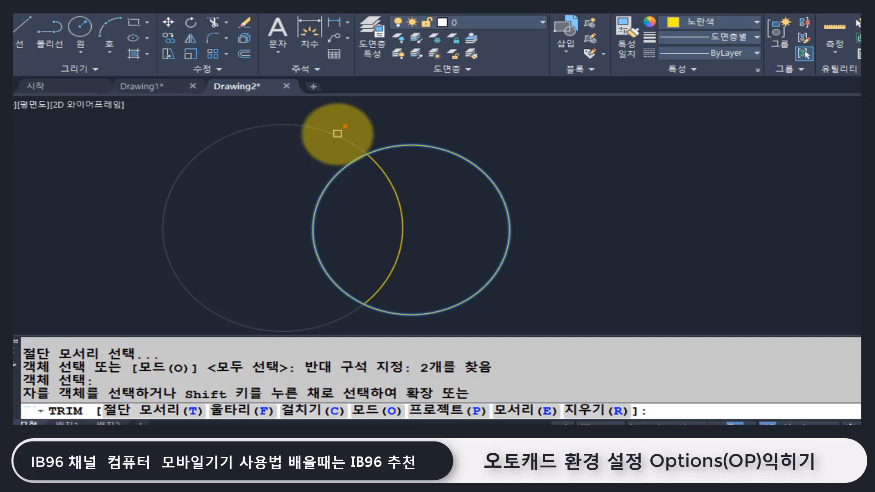
key(Escape)
key(Escape)
key(Escape)
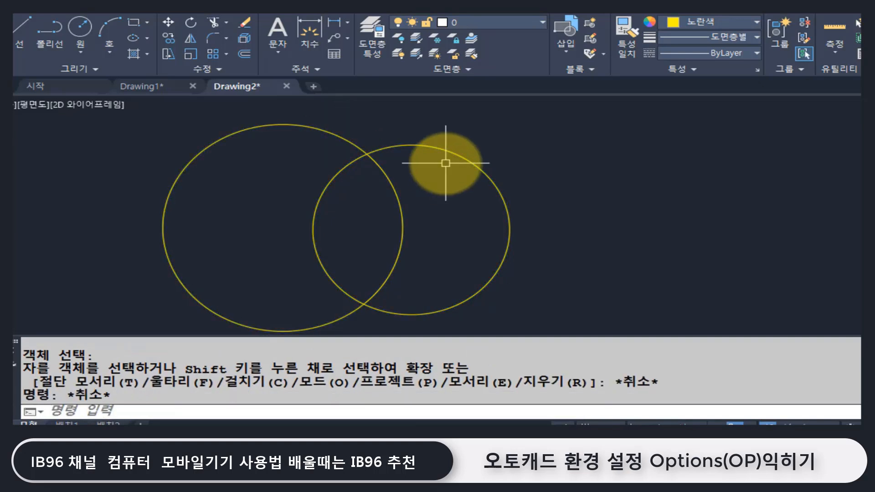
Step: Turn off command preview (명령 미리보기) in Options and confirm
key(Return)
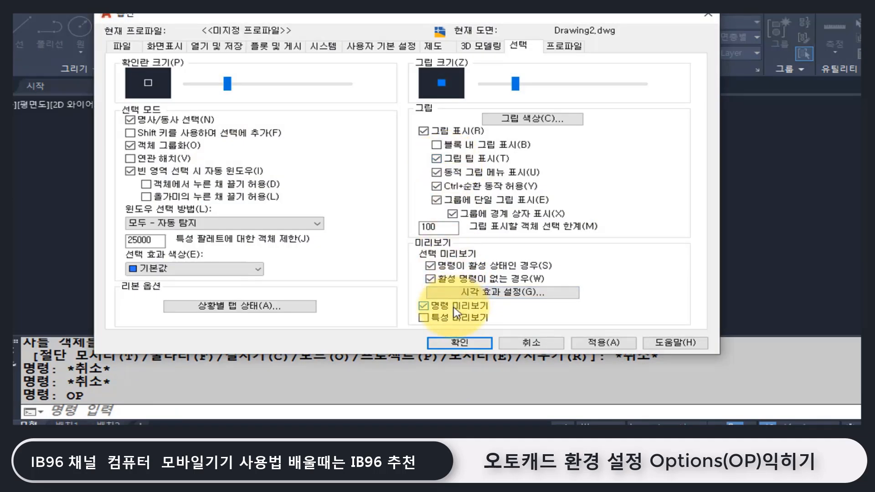
click(424, 306)
click(461, 343)
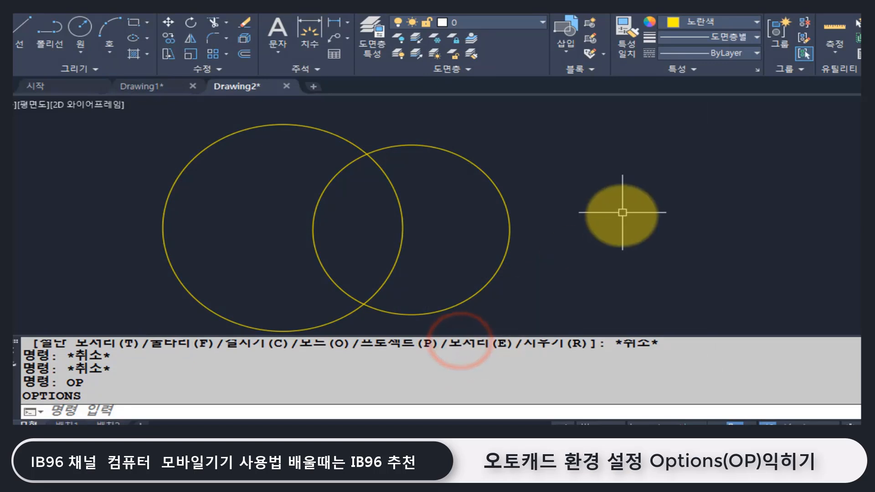
Step: Trim away the left circle's outer arc, using both circles as cutting edges, and end the command
text(tr)
key(Return)
click(520, 137)
click(266, 283)
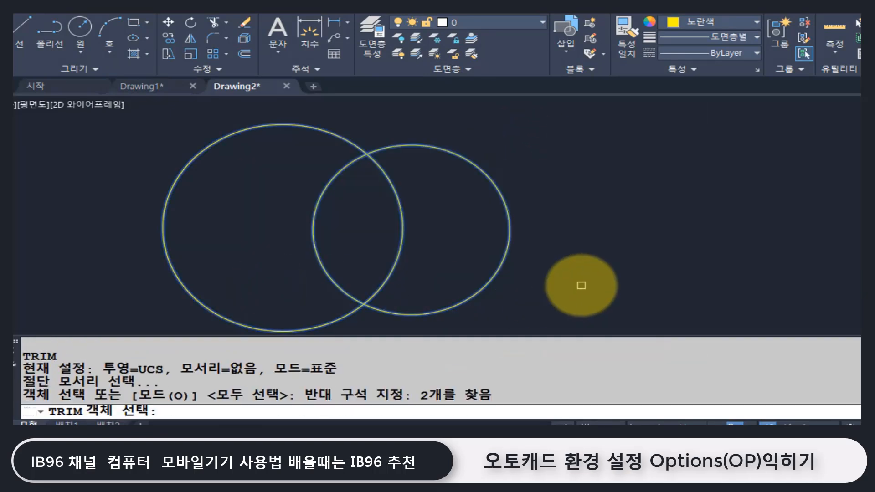
key(Return)
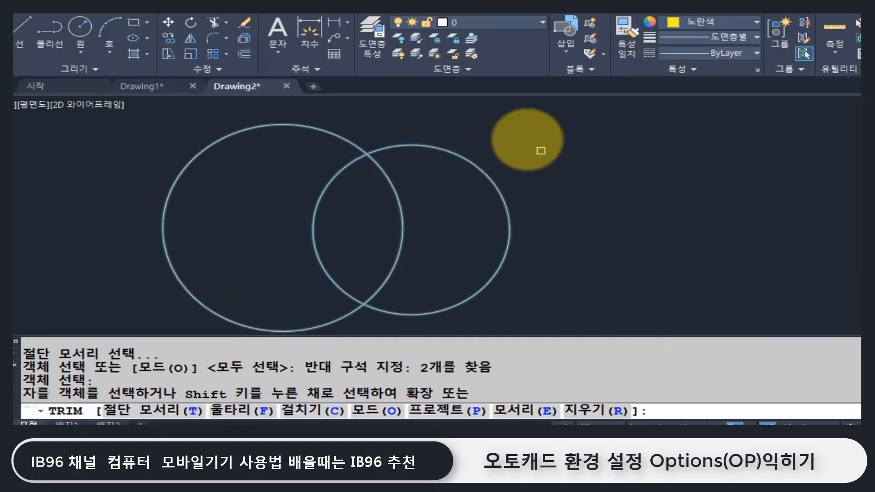
click(337, 138)
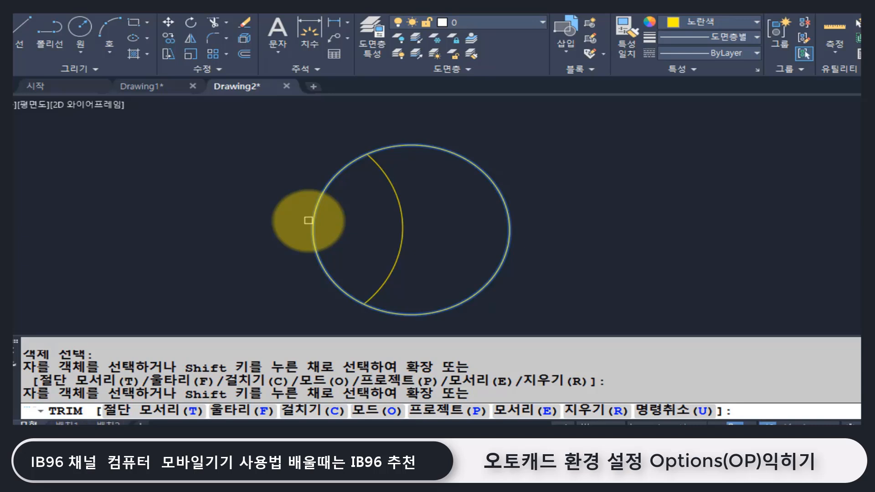
key(Escape)
Step: Turn on command preview (명령 미리보기) in Options and confirm
text(op)
key(Return)
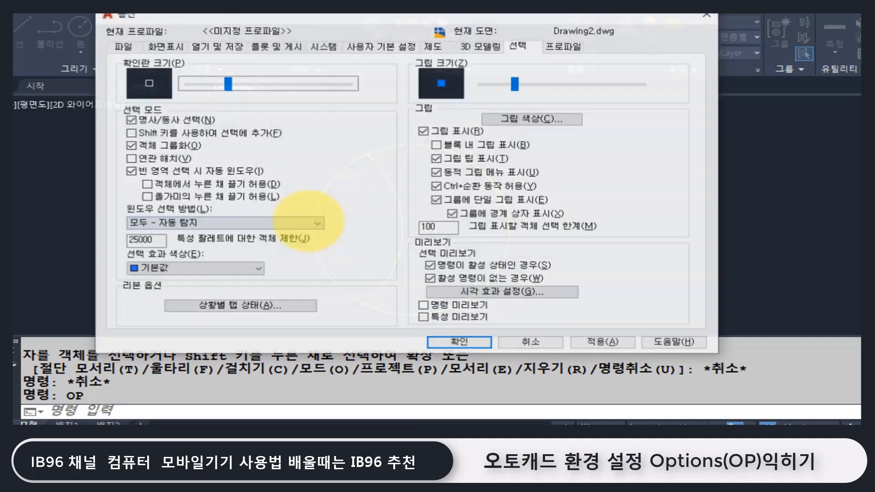
click(443, 304)
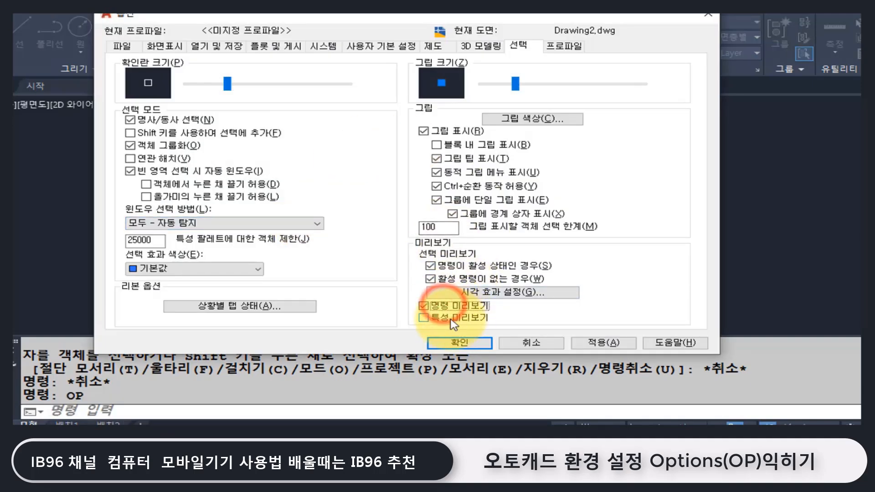
click(452, 346)
Step: Start Trim with the circle and inner arc as cutting edges, check the preview on the circle's left portion, and cancel
text(tr)
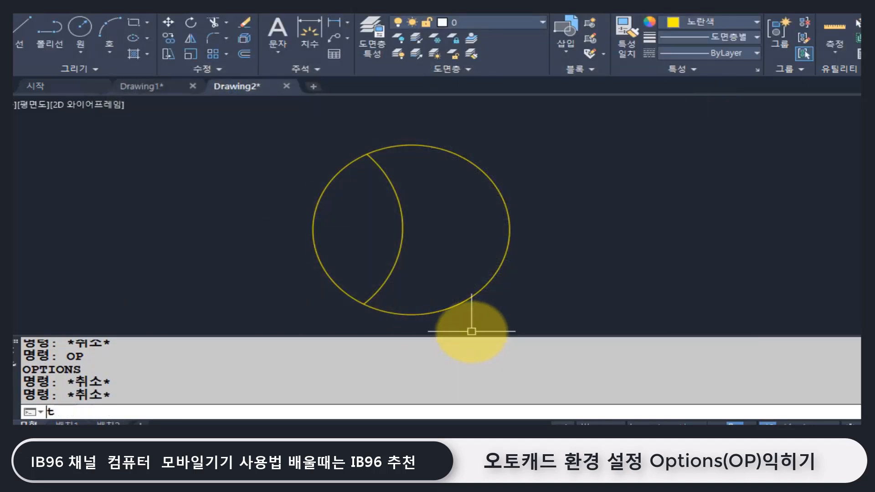
key(Return)
click(490, 230)
click(296, 142)
key(Return)
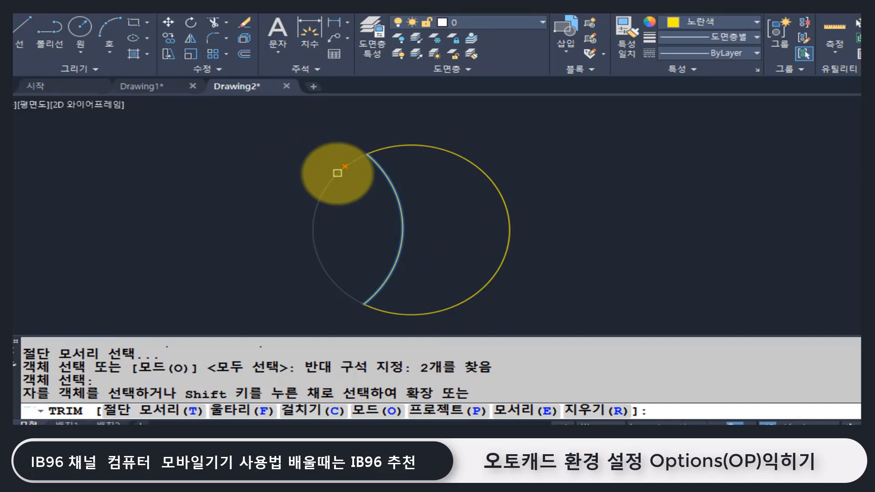
key(Escape)
key(Escape)
key(Escape)
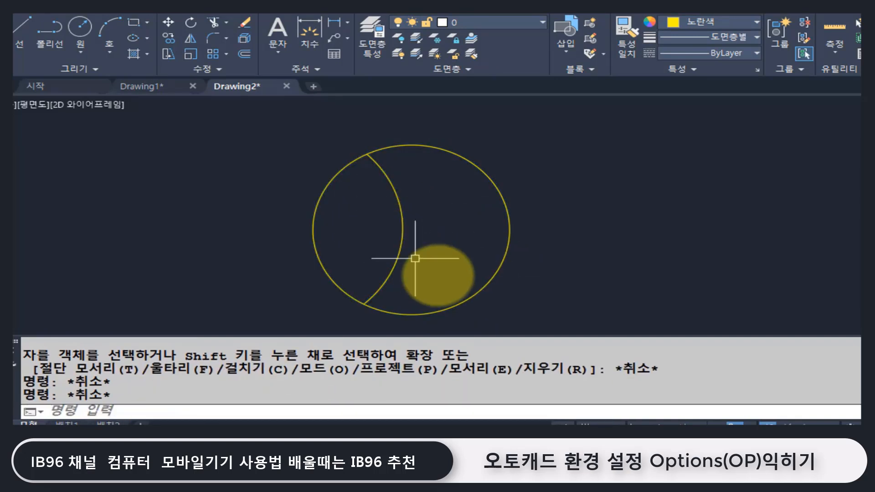
Step: Break the arc inside the circle using the first point option, from near its middle to its lower end
text(br)
key(Return)
click(408, 224)
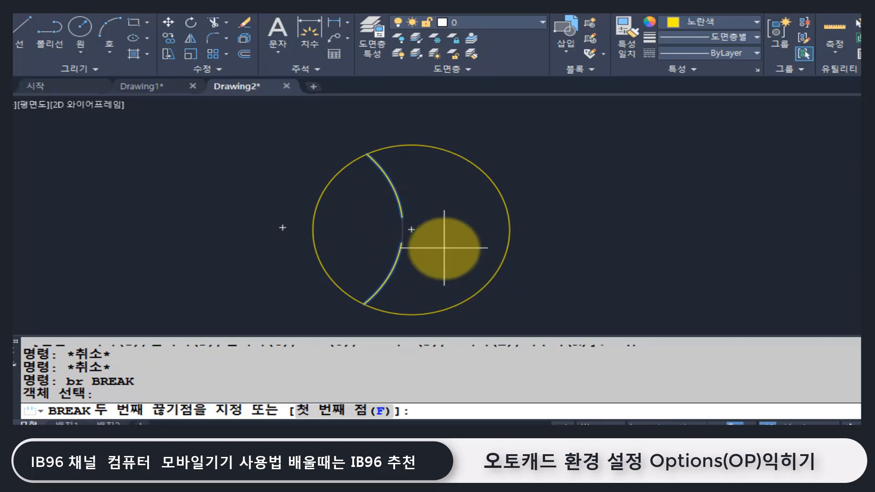
text(f)
key(Return)
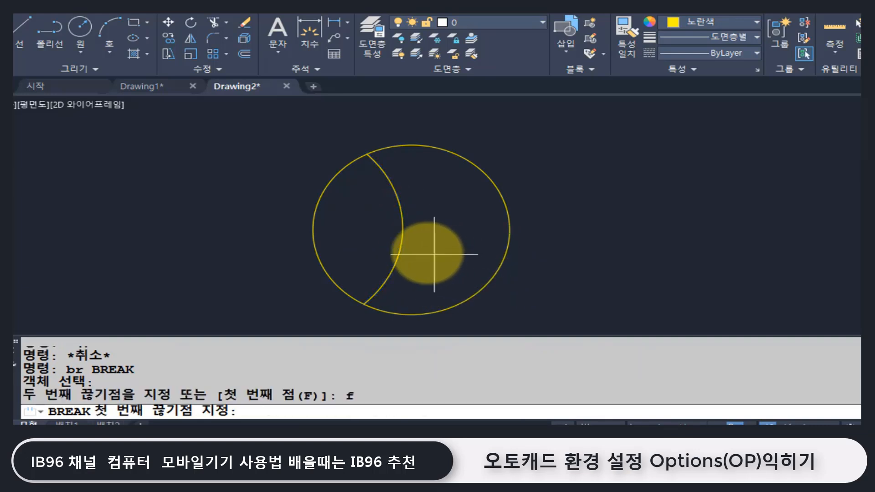
click(406, 227)
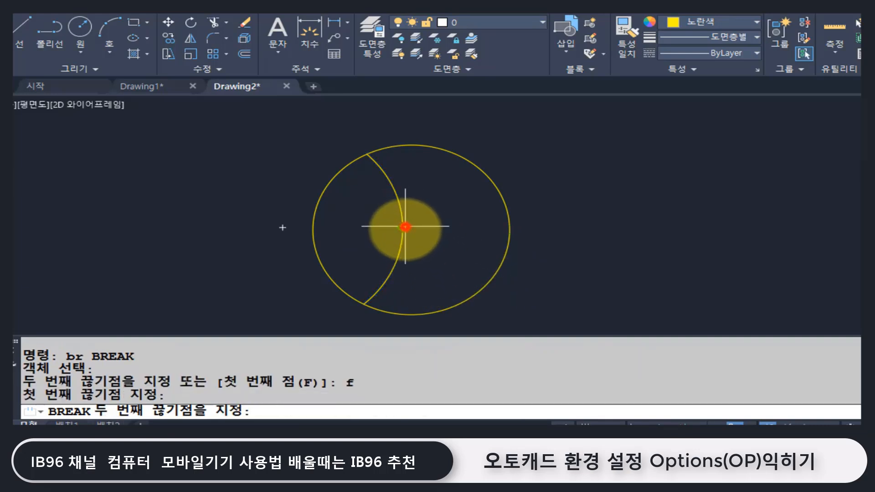
click(364, 303)
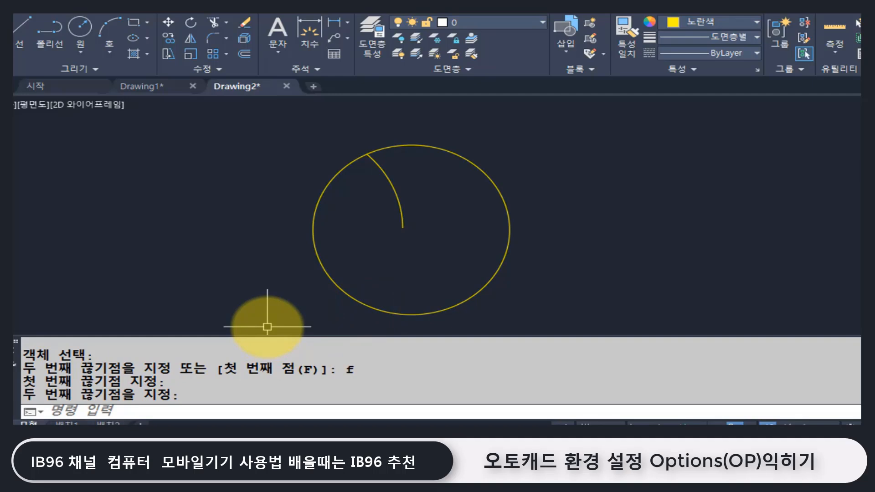
Step: Open the selection settings in Options
text(op)
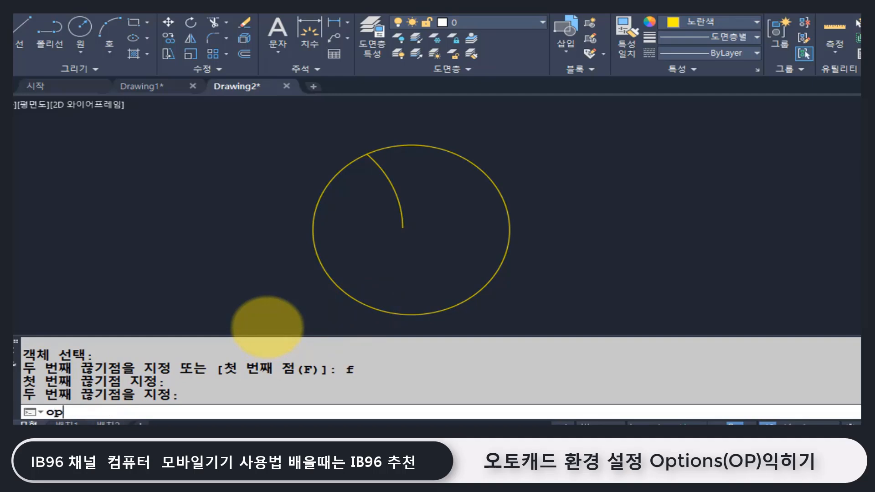
key(Return)
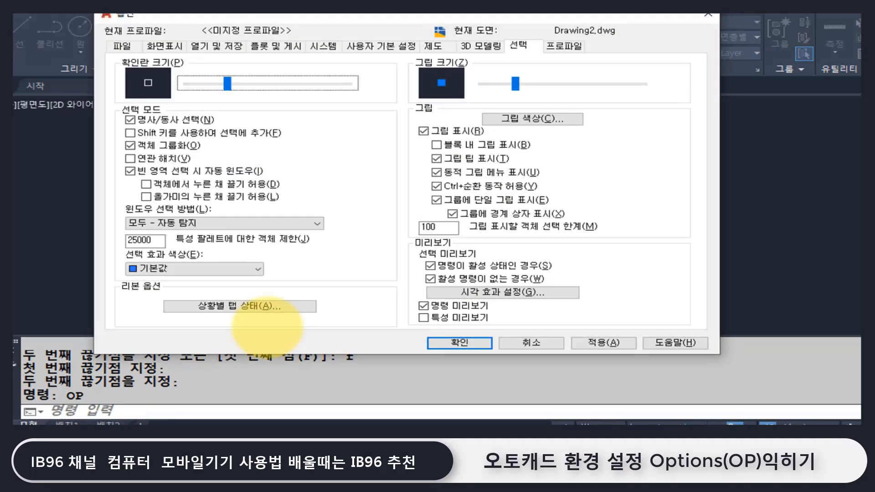